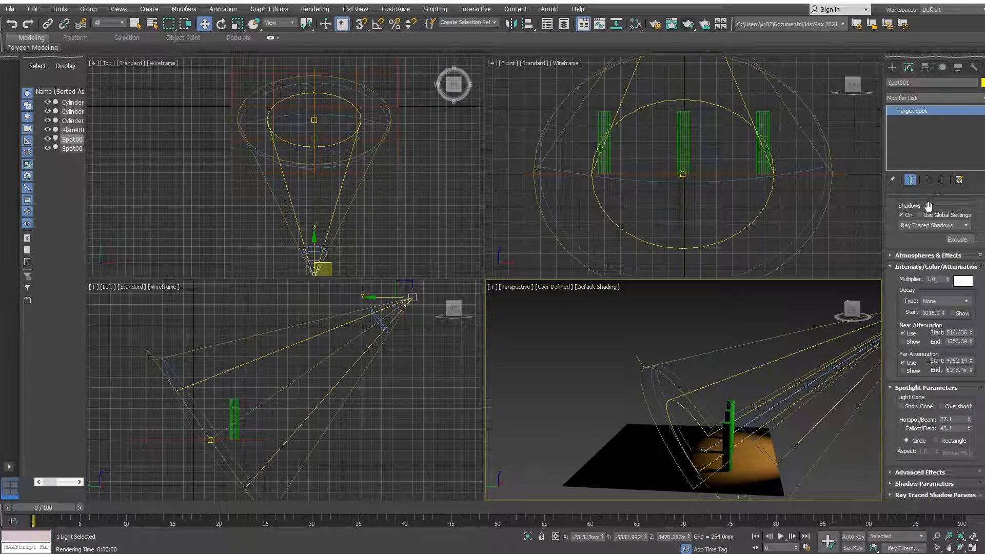
# Set the spotlight's shadow type to Ray Traced Shadows and turn off its near attenuation
pyautogui.click(965, 227)
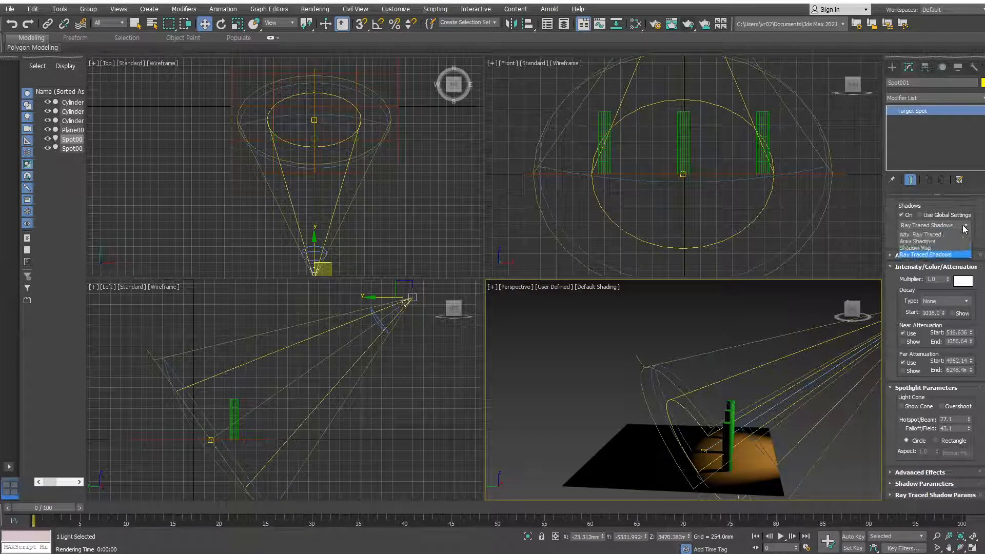
pyautogui.click(910, 255)
pyautogui.scroll(10, 765, 436)
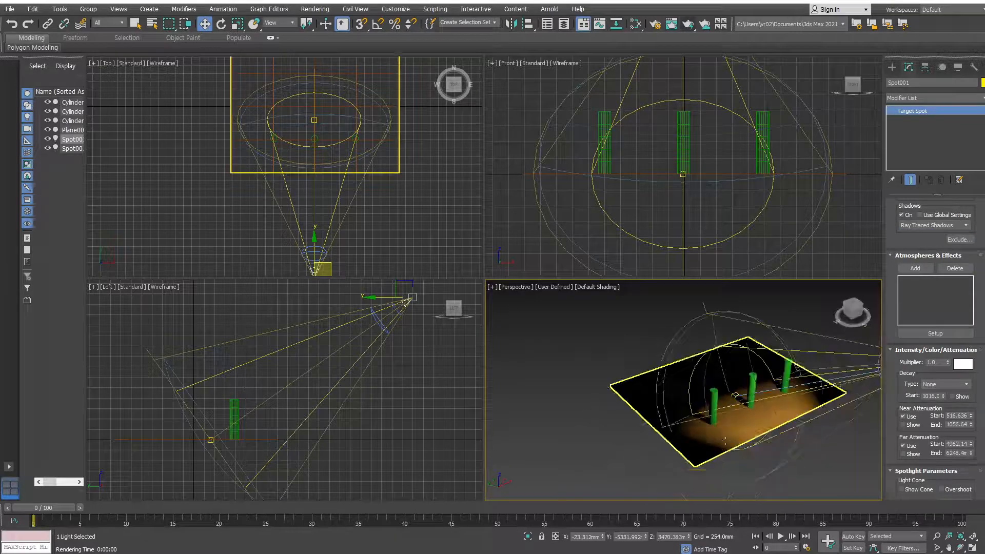
pyautogui.scroll(10, 754, 385)
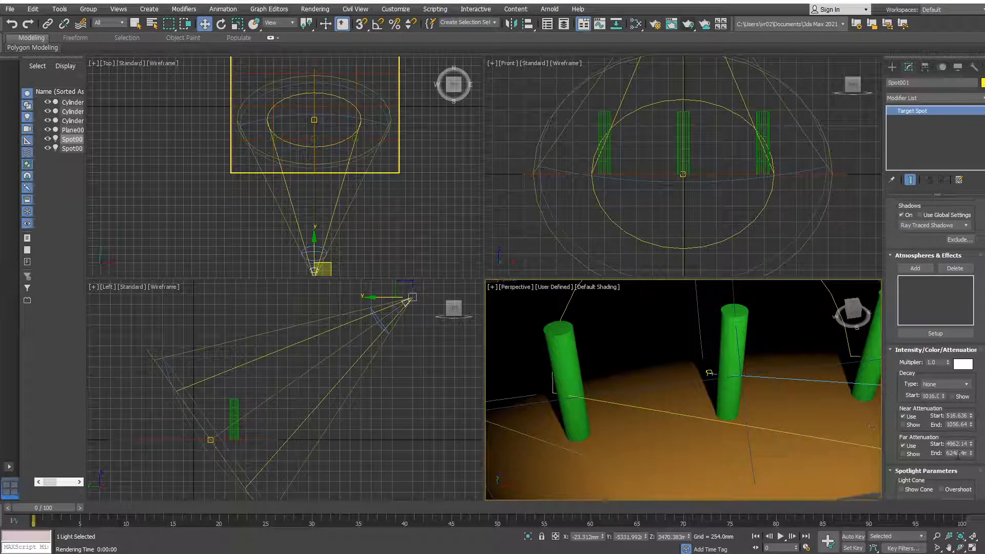
pyautogui.click(904, 418)
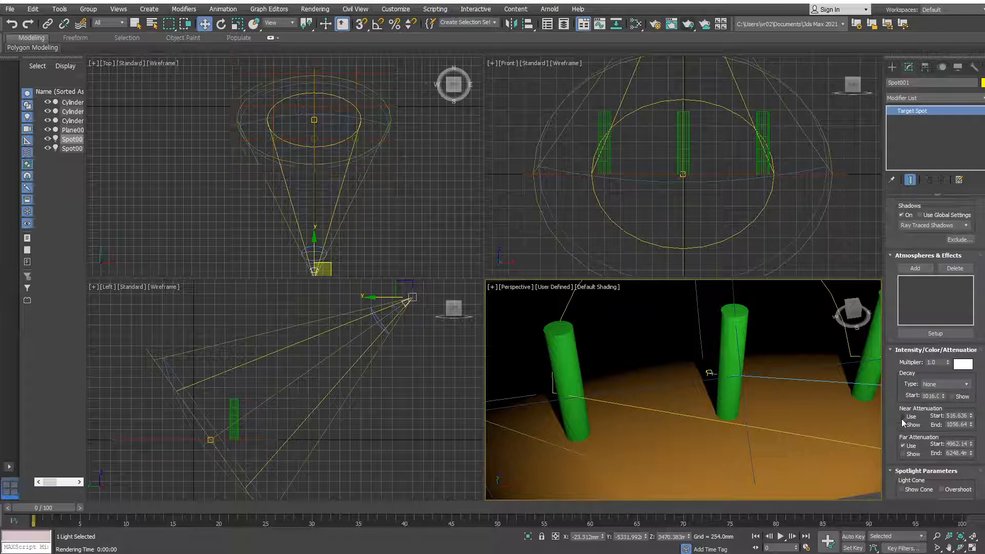
pyautogui.moveTo(407, 303); pyautogui.dragTo(411, 317, button='middle')
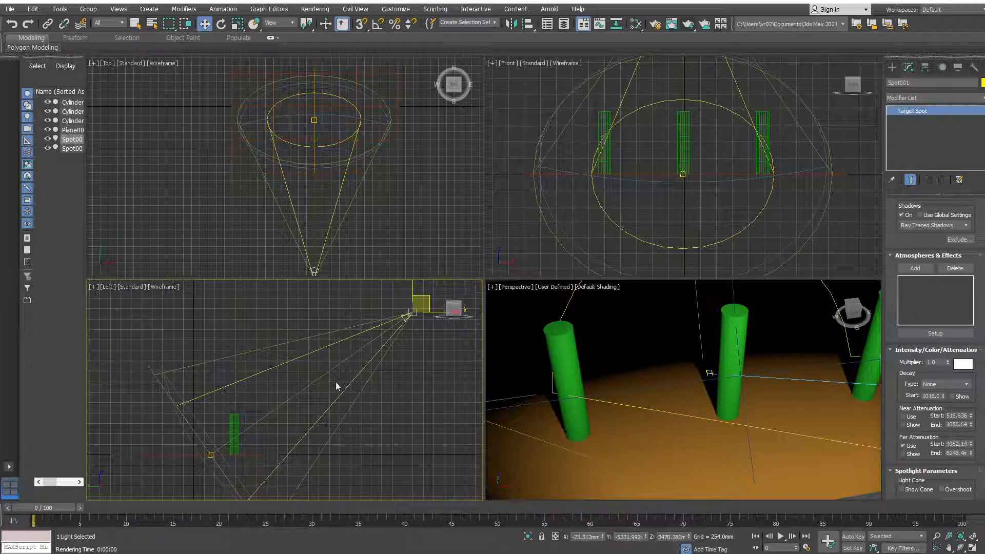
# Extend the spotlight's far attenuation to start at about 5309.49 and end at about 10317.3, keeping it in use
pyautogui.click(904, 446)
pyautogui.moveTo(971, 453); pyautogui.dragTo(968, 437)
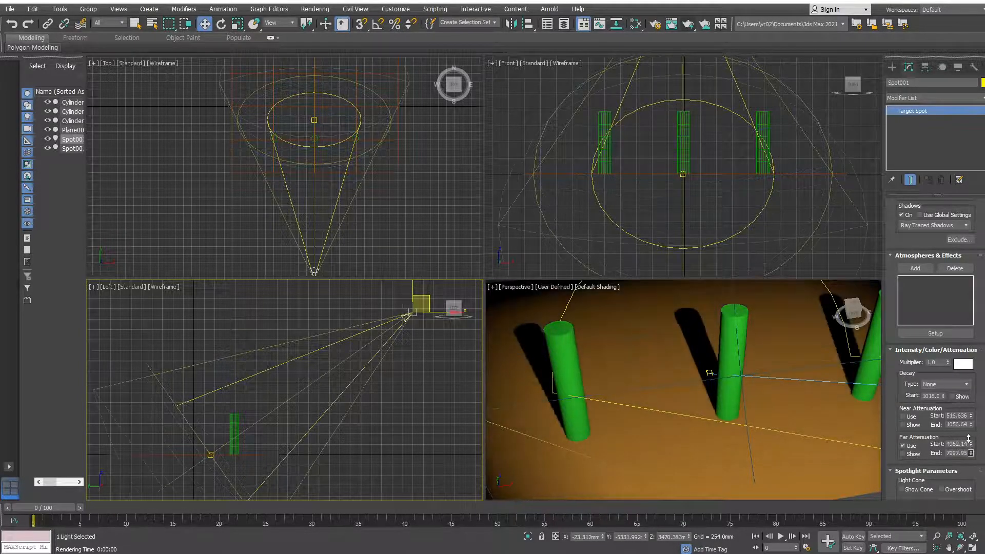
pyautogui.scroll(-8, 730, 378)
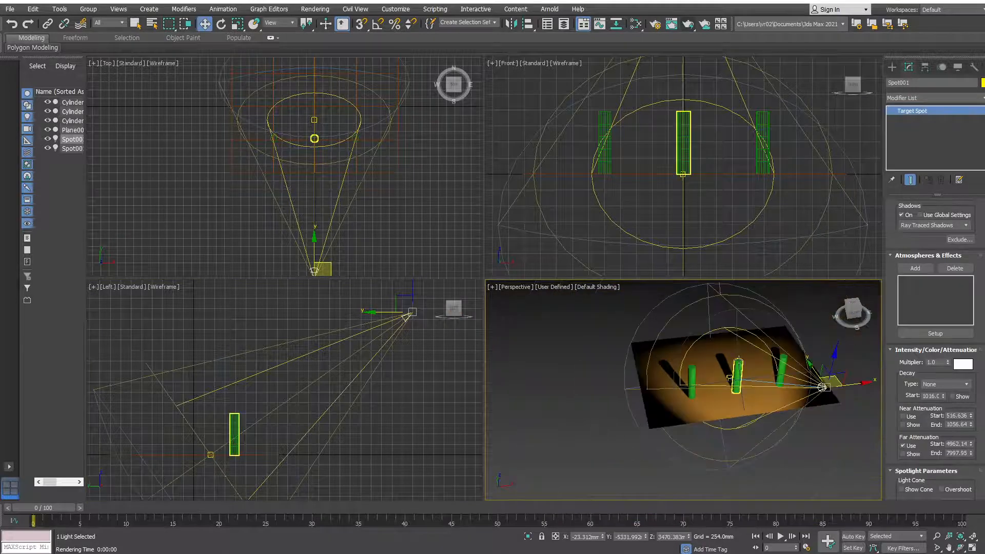
pyautogui.scroll(6, 730, 378)
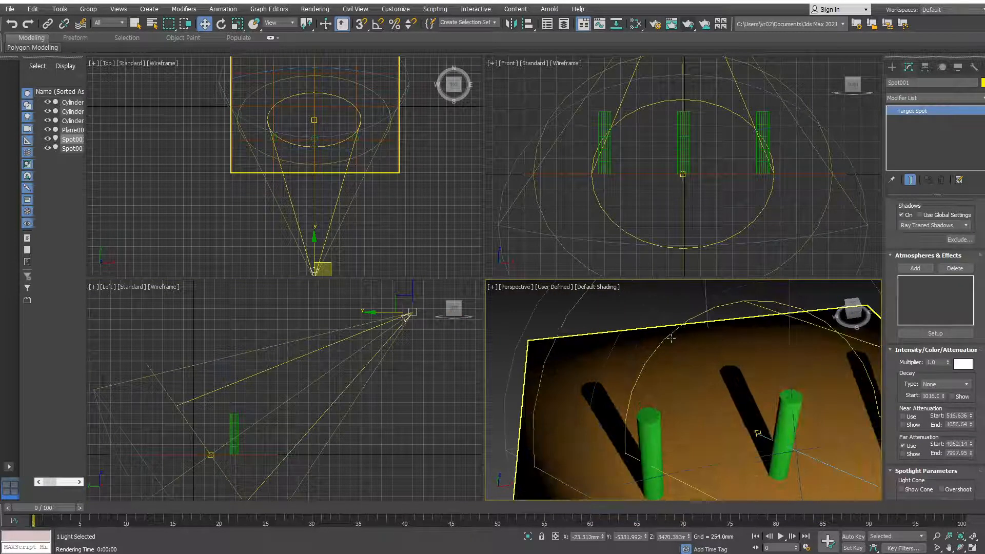
pyautogui.click(902, 445)
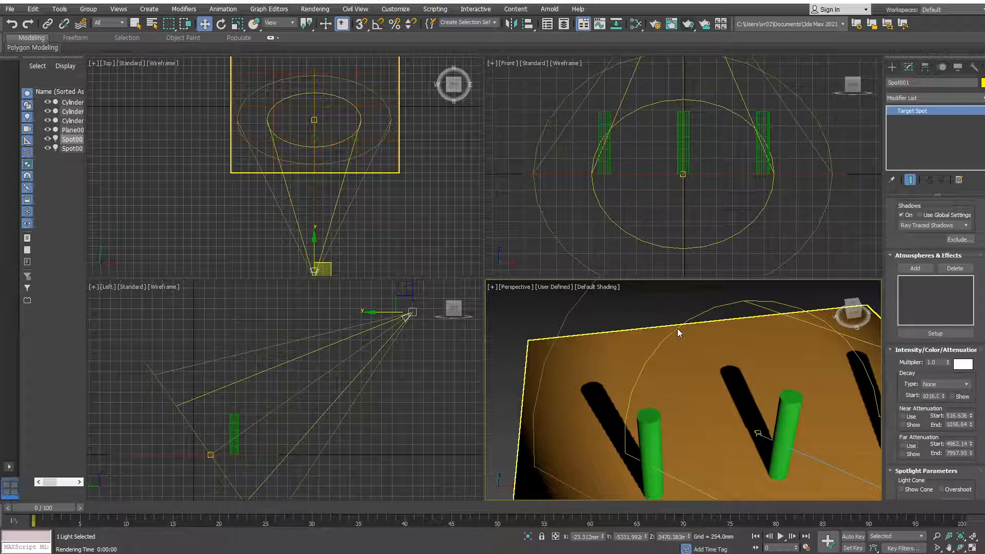
pyautogui.click(903, 445)
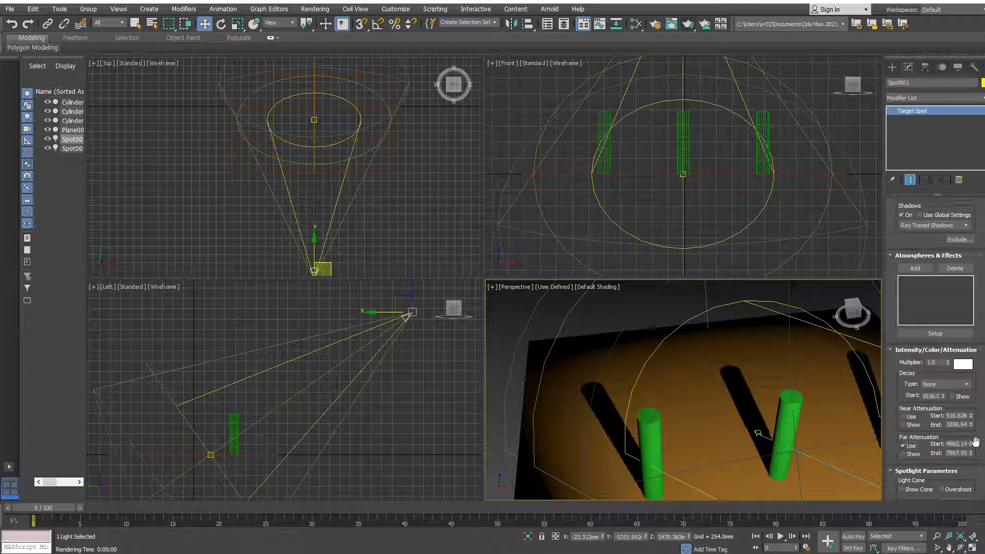
pyautogui.moveTo(971, 454); pyautogui.dragTo(970, 440)
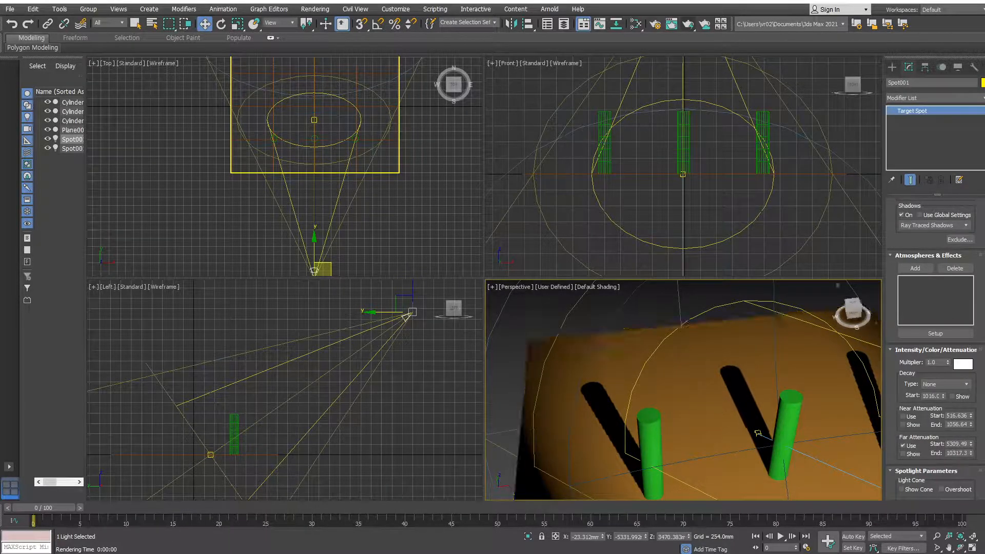
# Switch the spotlight's shadow type to Area Shadows and render the perspective view
pyautogui.click(969, 227)
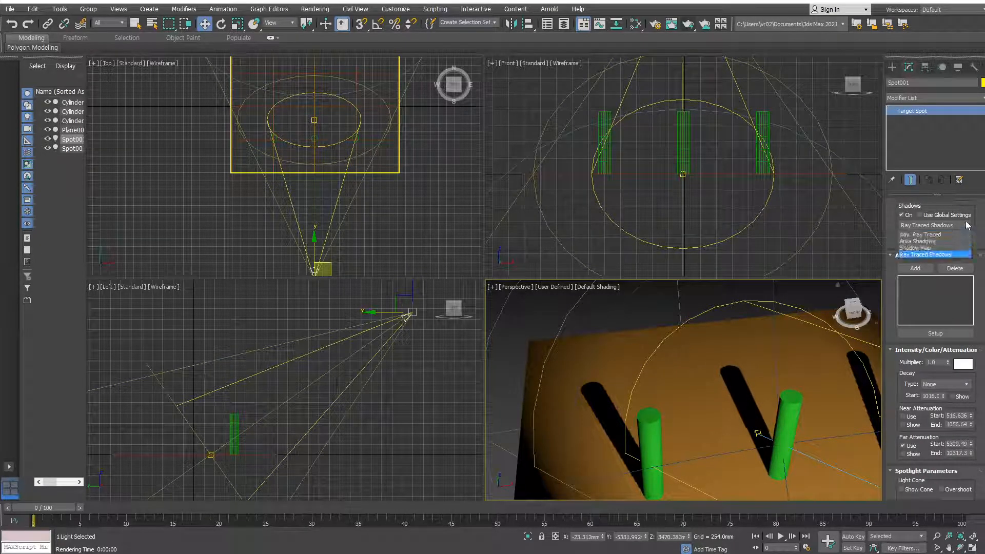
pyautogui.click(918, 242)
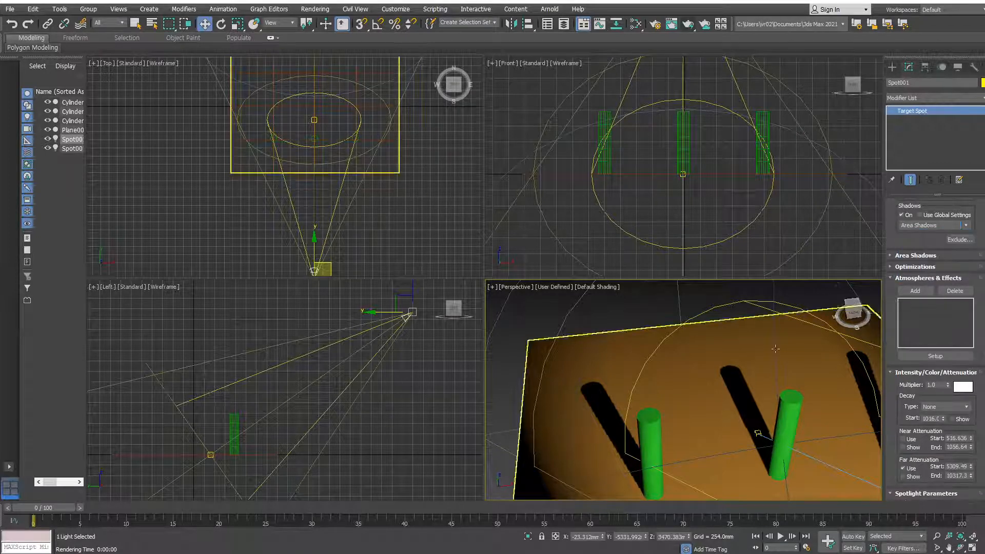
pyautogui.click(687, 24)
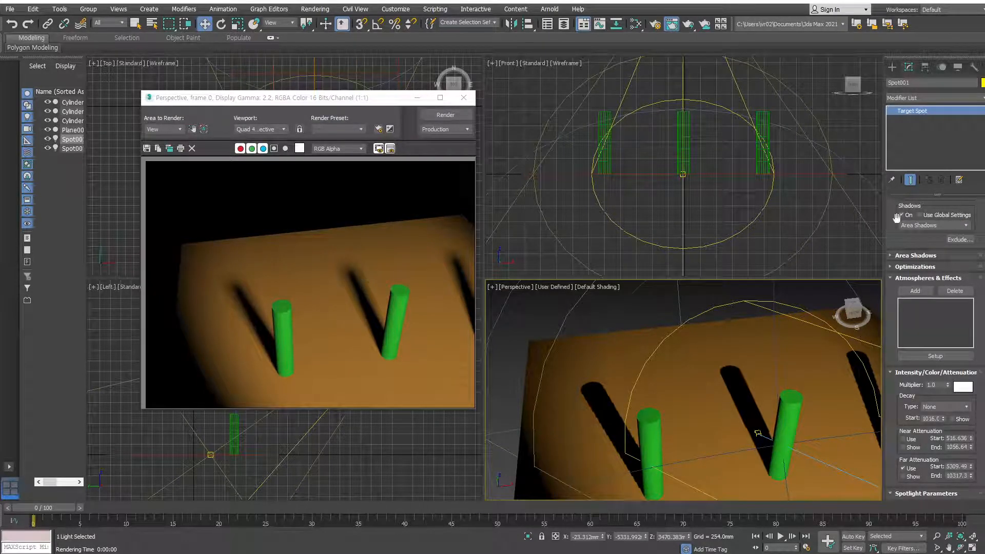
# Change the spotlight's shadows to Shadow Map and render the perspective view again
pyautogui.click(909, 225)
pyautogui.click(913, 249)
pyautogui.click(451, 116)
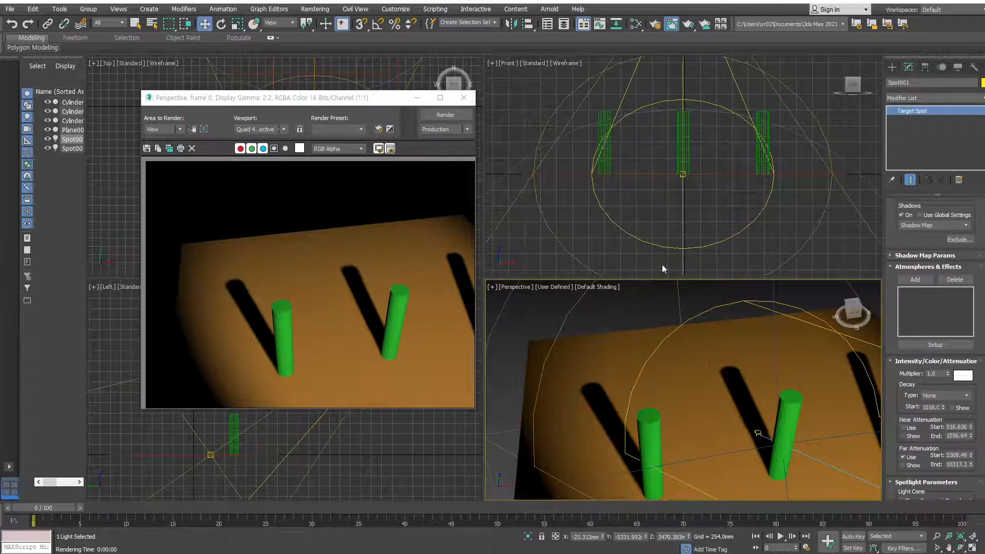
# Set the spotlight's shadows back to Ray Traced Shadows and re-render the perspective view
pyautogui.click(926, 226)
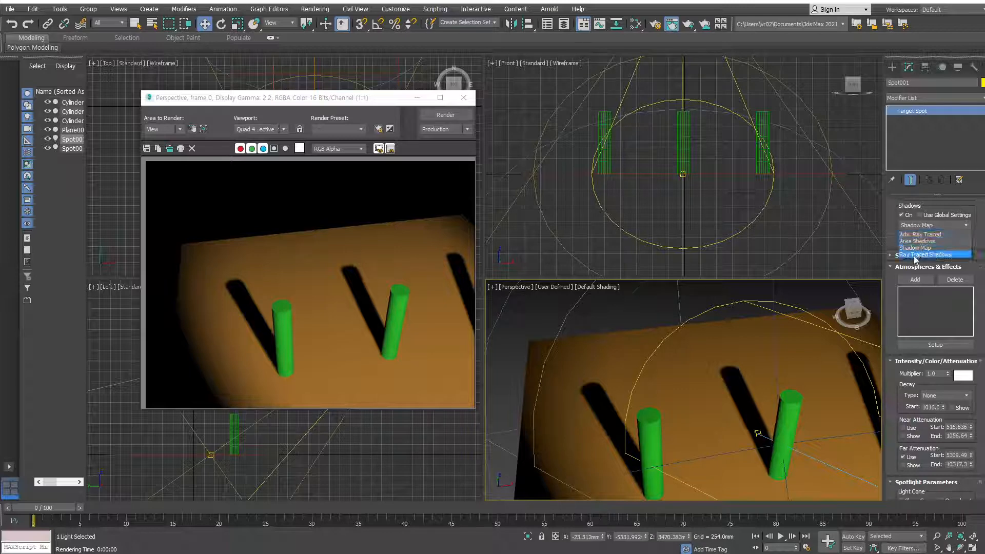
pyautogui.click(901, 255)
pyautogui.click(442, 117)
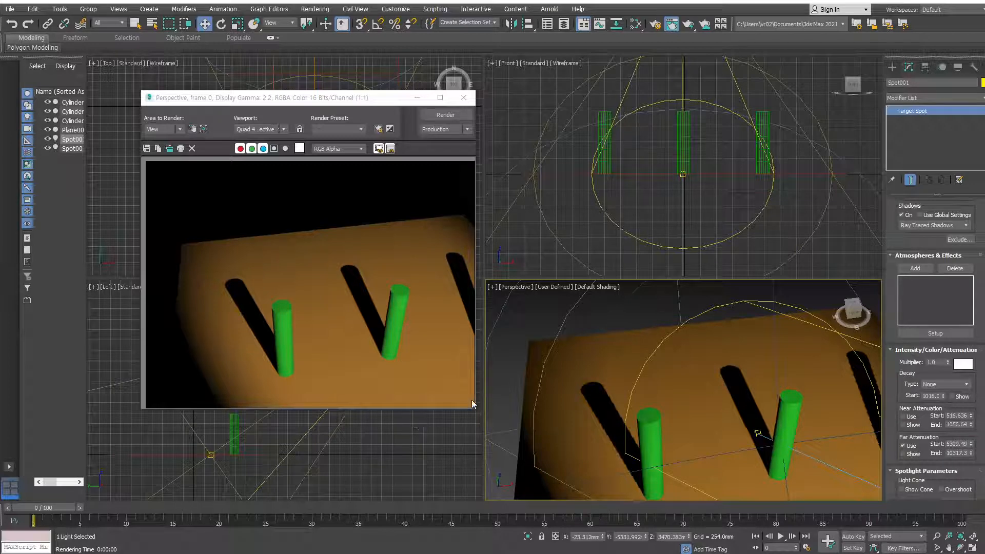
# Examine the spotlight's general shadow parameters and ray traced shadow parameters, and close the rendered image
pyautogui.moveTo(940, 373); pyautogui.dragTo(940, 288)
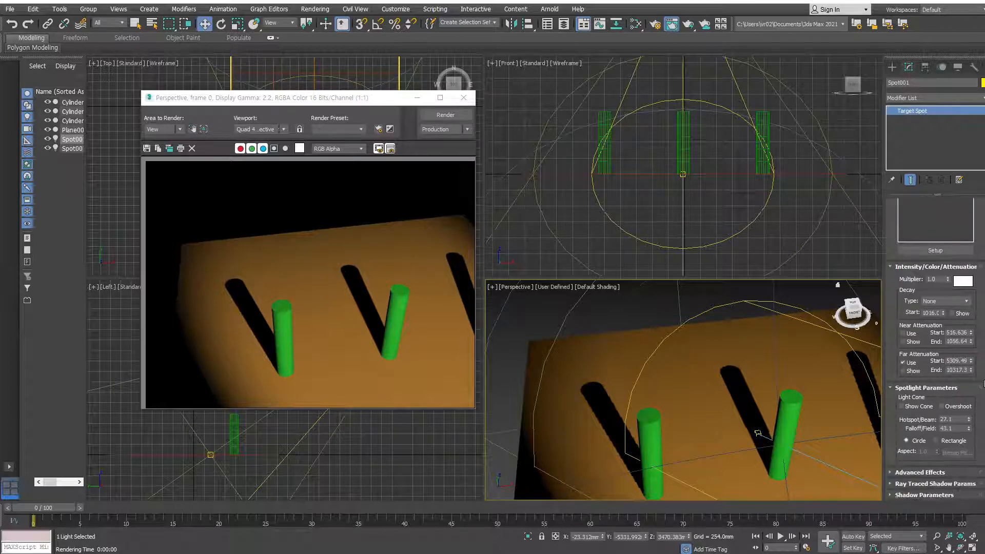
pyautogui.click(918, 495)
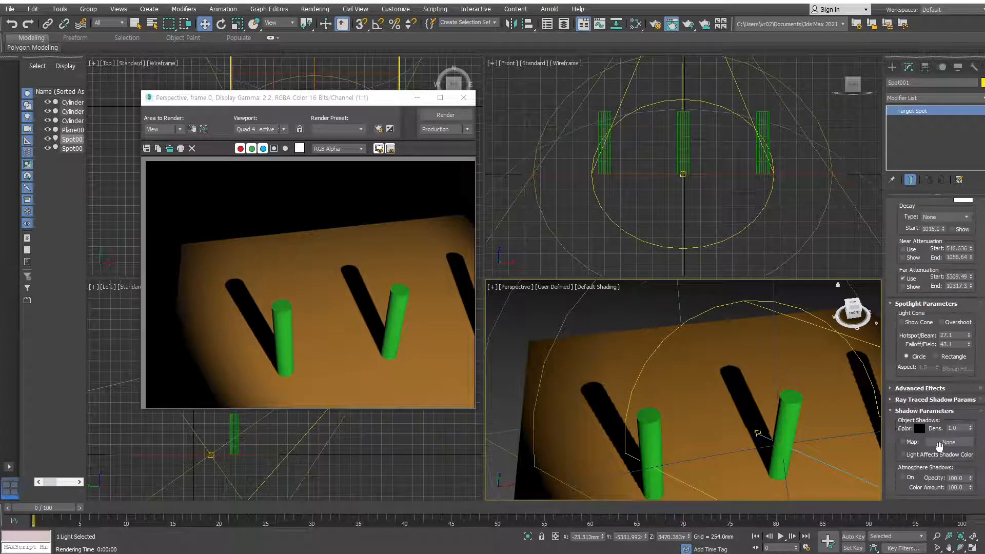
pyautogui.scroll(3, 888, 409)
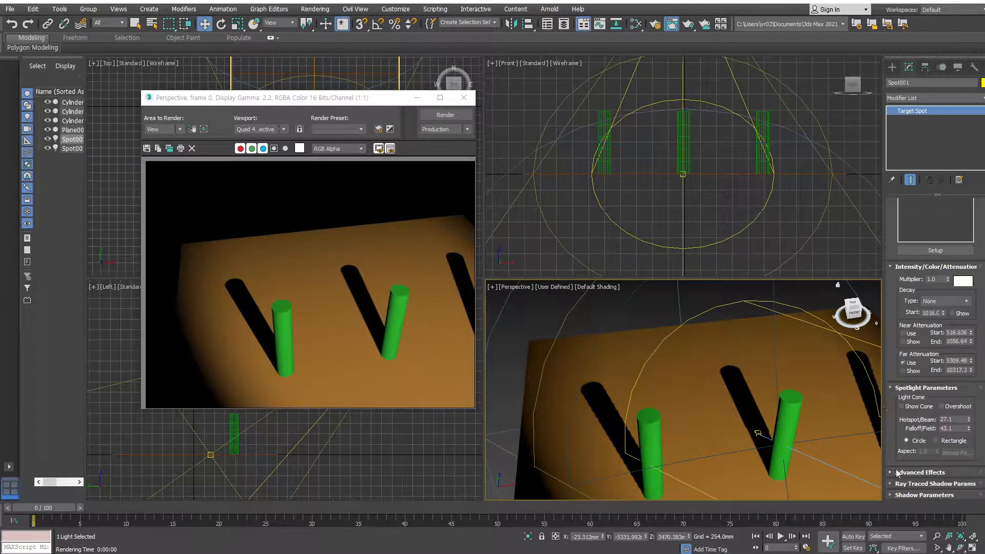
pyautogui.click(893, 484)
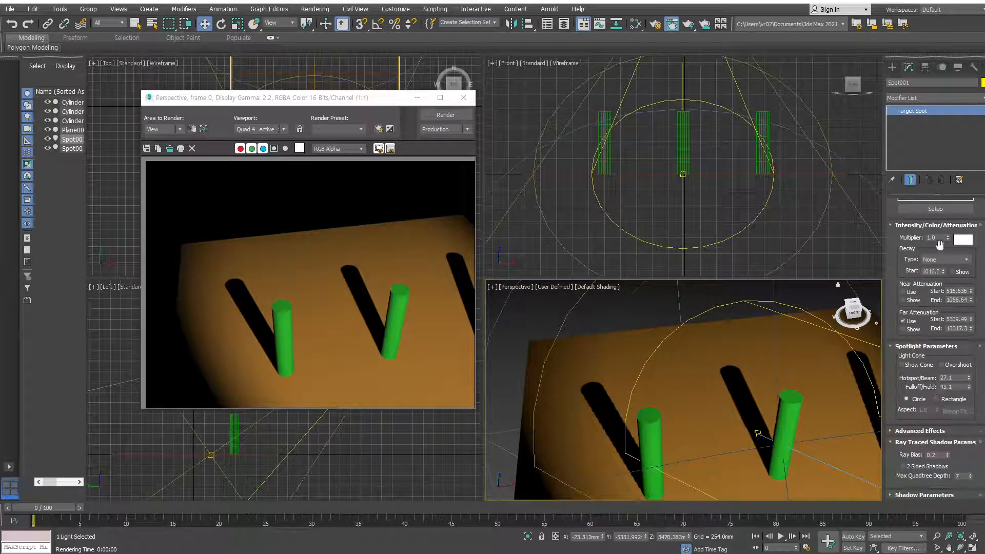
pyautogui.scroll(3, 939, 245)
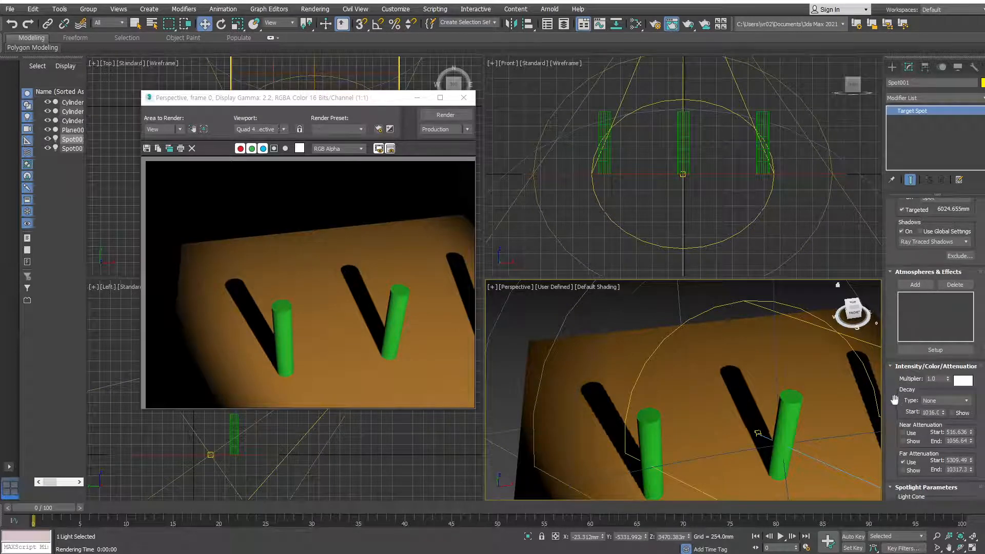
pyautogui.scroll(-3, 901, 388)
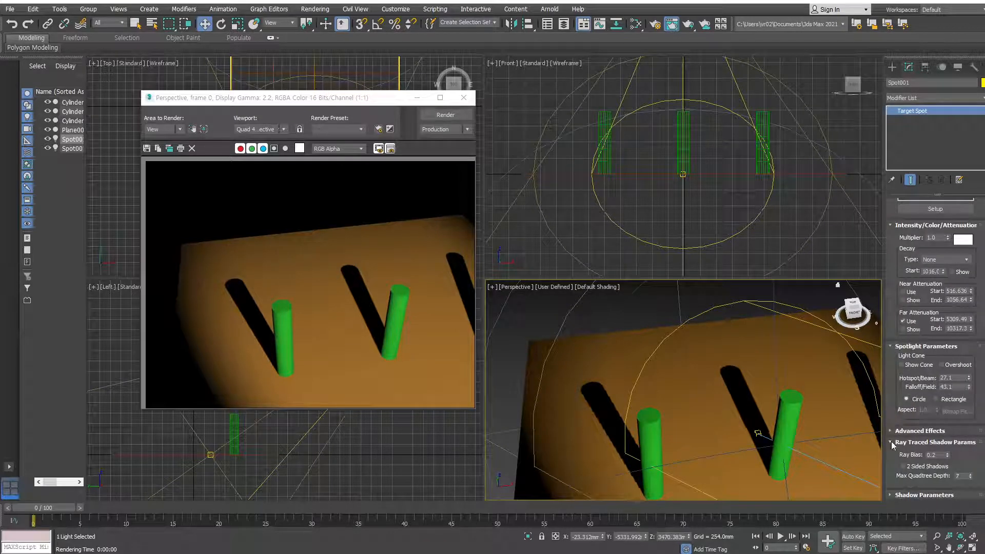
pyautogui.scroll(3, 895, 410)
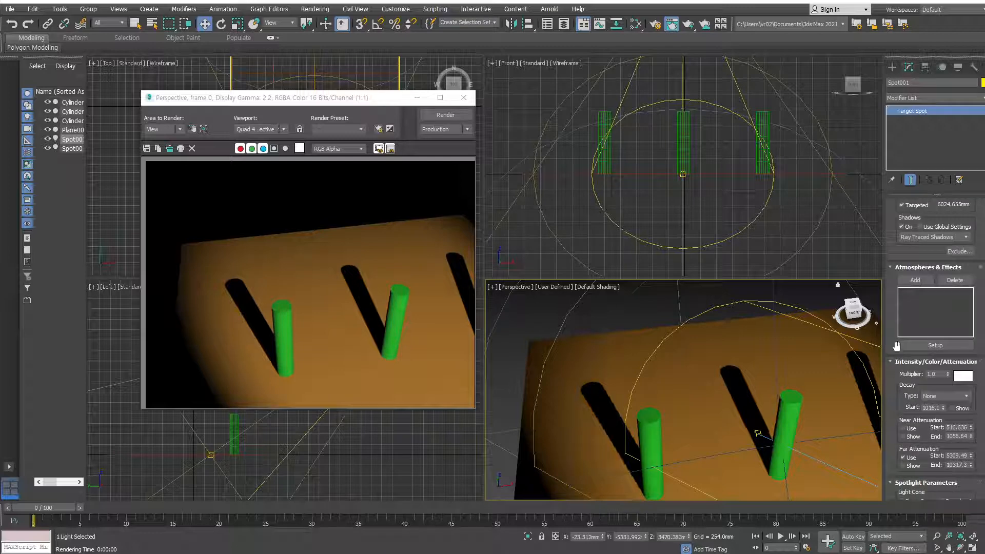
pyautogui.click(464, 98)
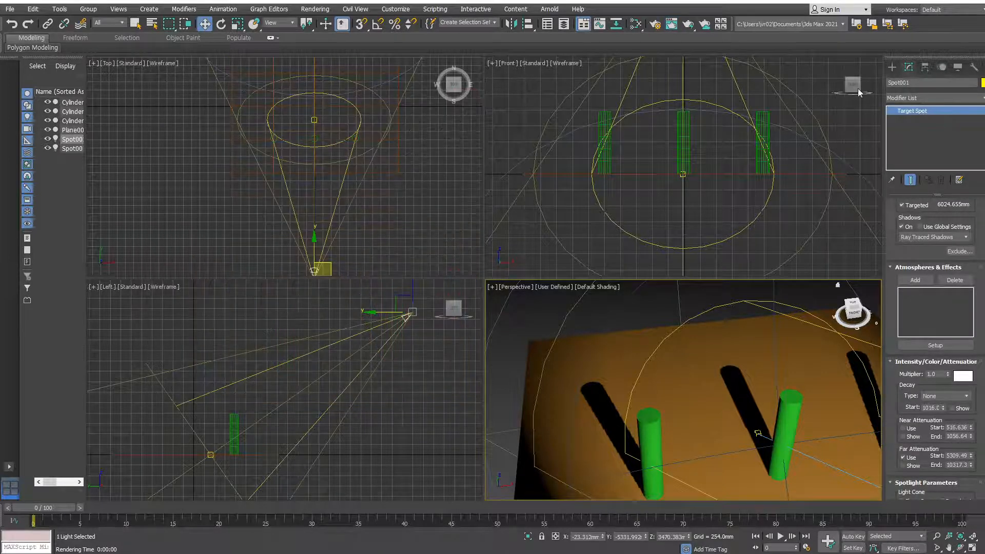
# Make one copy of the plane and its three cylinders beside the originals along the X axis, excluding the spotlight's target
pyautogui.rightClick(391, 226)
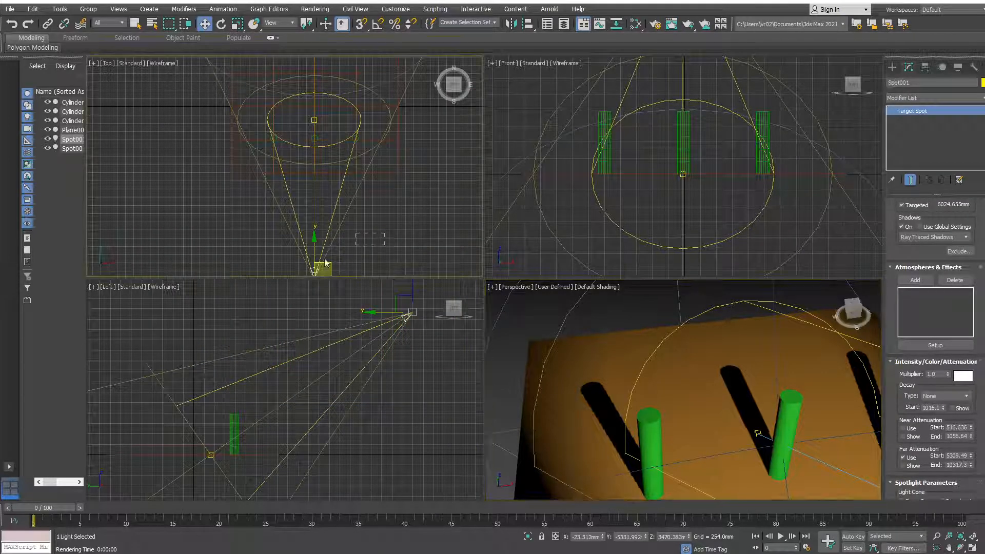
pyautogui.rightClick(251, 299)
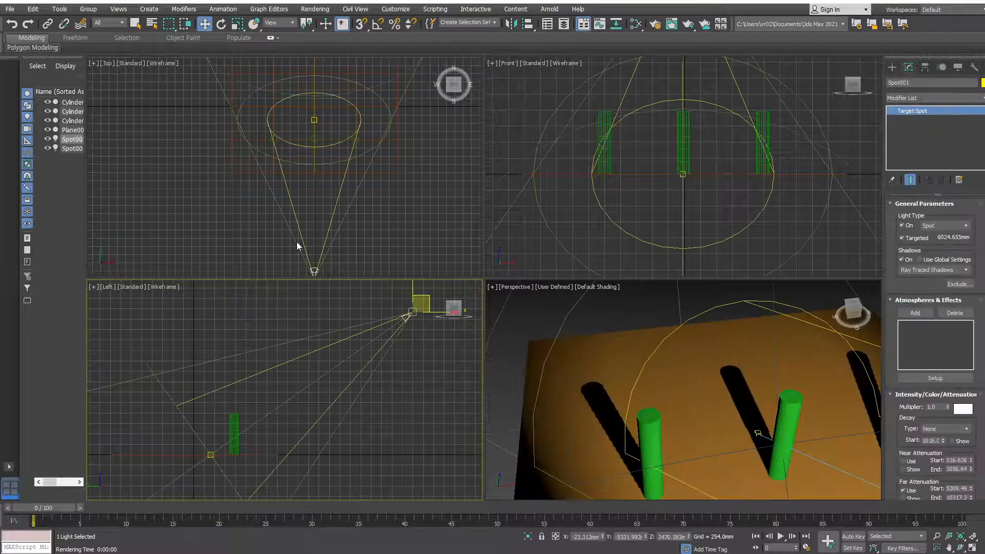
pyautogui.scroll(-4, 308, 236)
pyautogui.moveTo(346, 203); pyautogui.dragTo(247, 213, button='middle')
pyautogui.moveTo(251, 187); pyautogui.dragTo(136, 137)
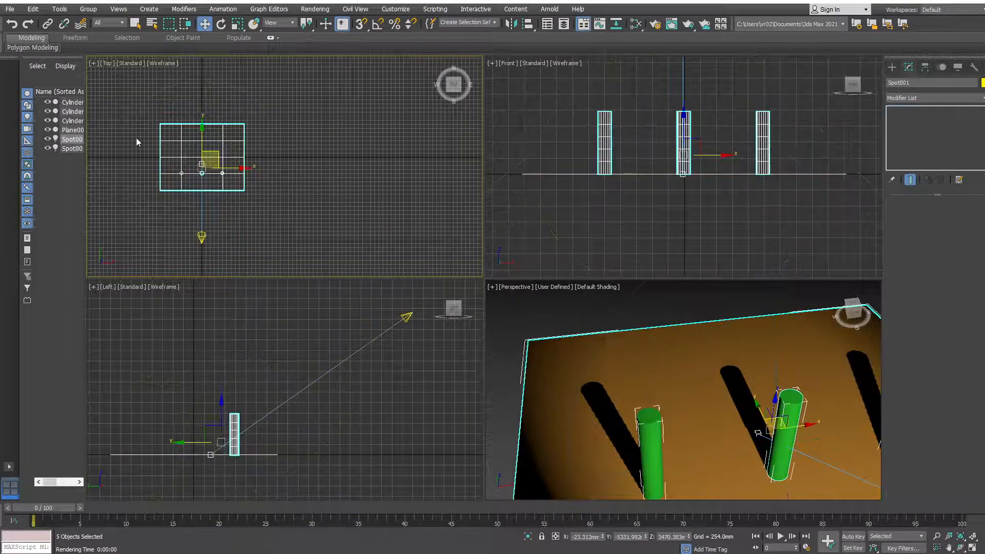
pyautogui.keyDown('alt'); pyautogui.click(203, 165); pyautogui.keyUp('alt')
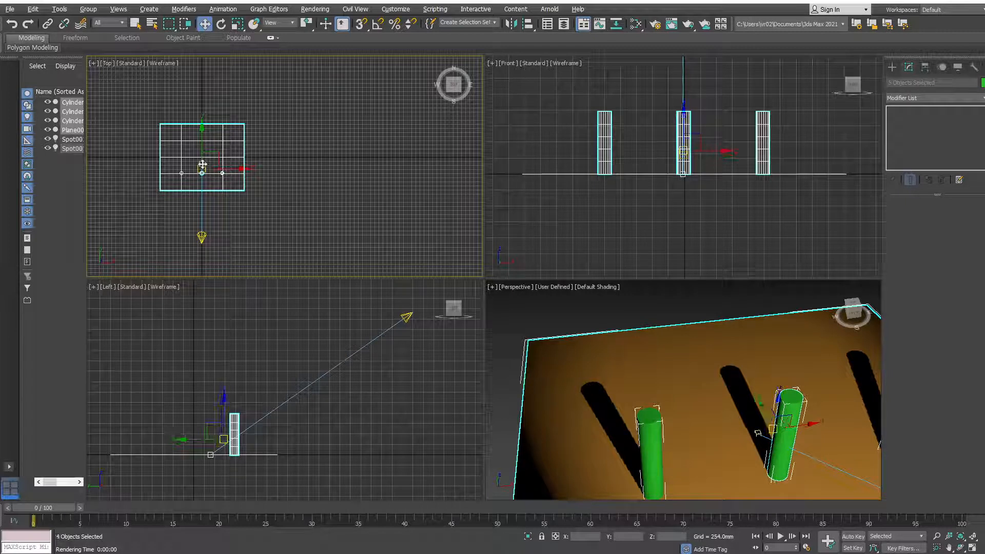
pyautogui.keyDown('alt'); pyautogui.click(244, 170); pyautogui.keyUp('alt')
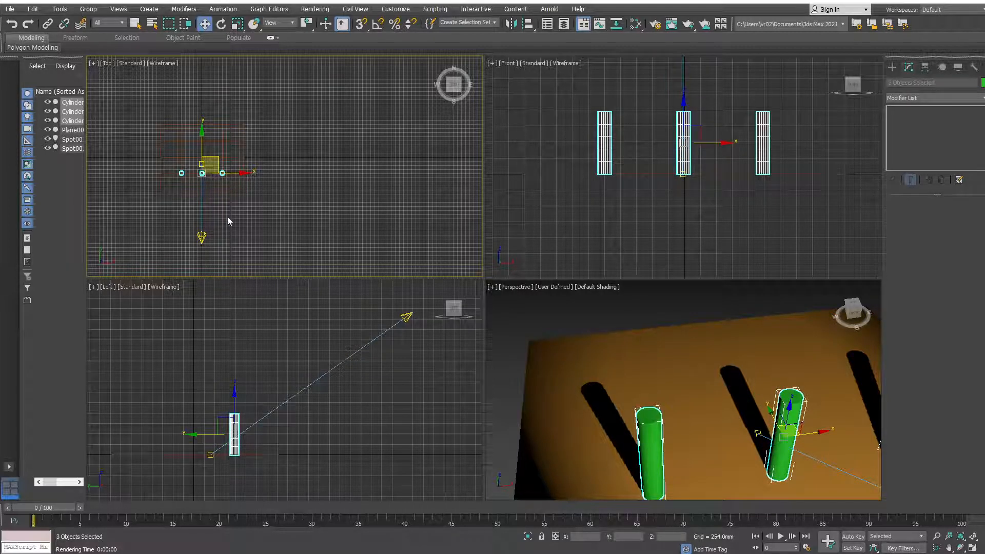
pyautogui.hotkey('ctrl', 'z')
pyautogui.keyDown('shift'); pyautogui.moveTo(236, 165); pyautogui.dragTo(330, 166); pyautogui.keyUp('shift')
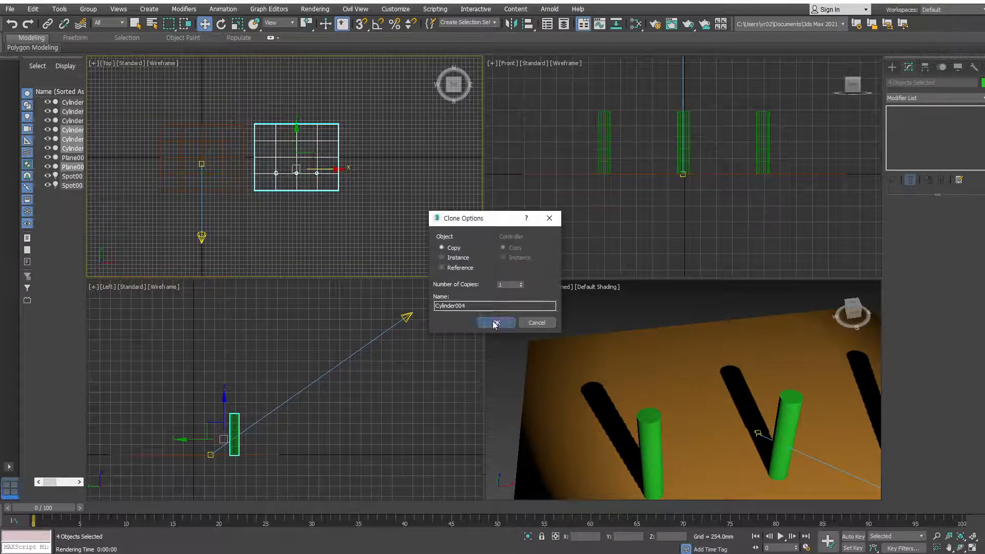
pyautogui.click(494, 325)
# Create a Target Direct light in the top view, starting in front of the copied plane and aimed at its centre
pyautogui.scroll(-5, 686, 420)
pyautogui.moveTo(752, 427)
pyautogui.mouseDown(button='middle')
pyautogui.moveTo(600, 421)
pyautogui.moveTo(660, 426)
pyautogui.mouseUp(button='middle')
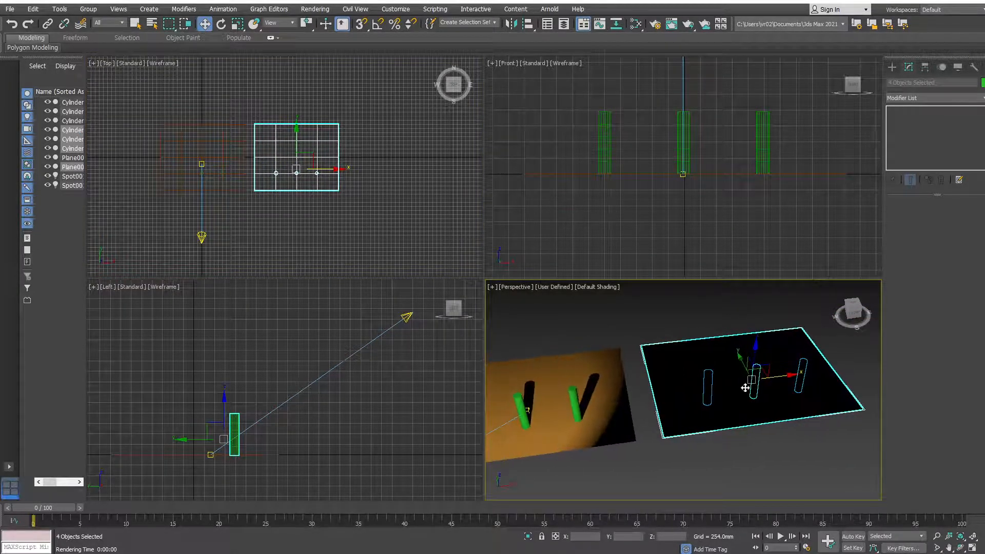
pyautogui.click(892, 67)
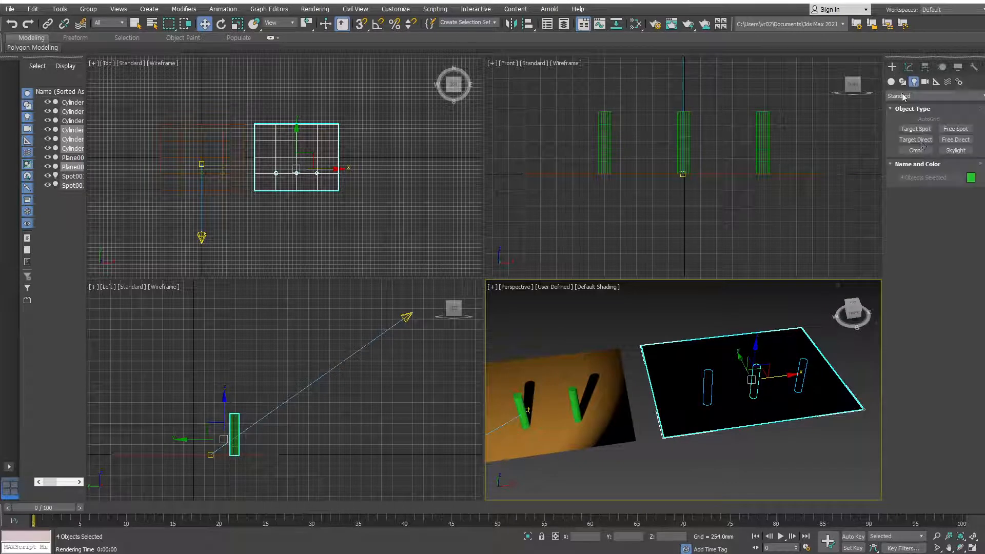
pyautogui.click(921, 143)
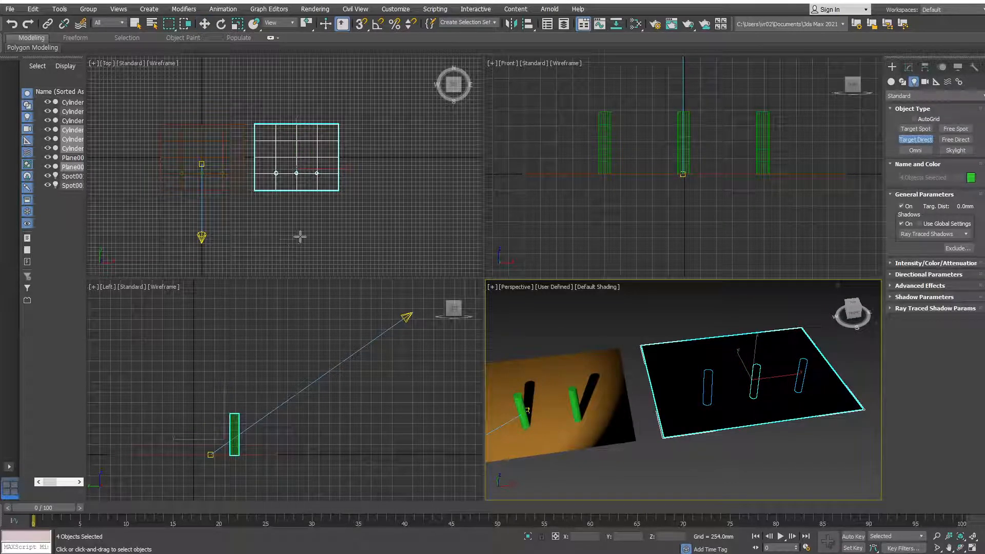
pyautogui.moveTo(297, 235); pyautogui.dragTo(297, 156)
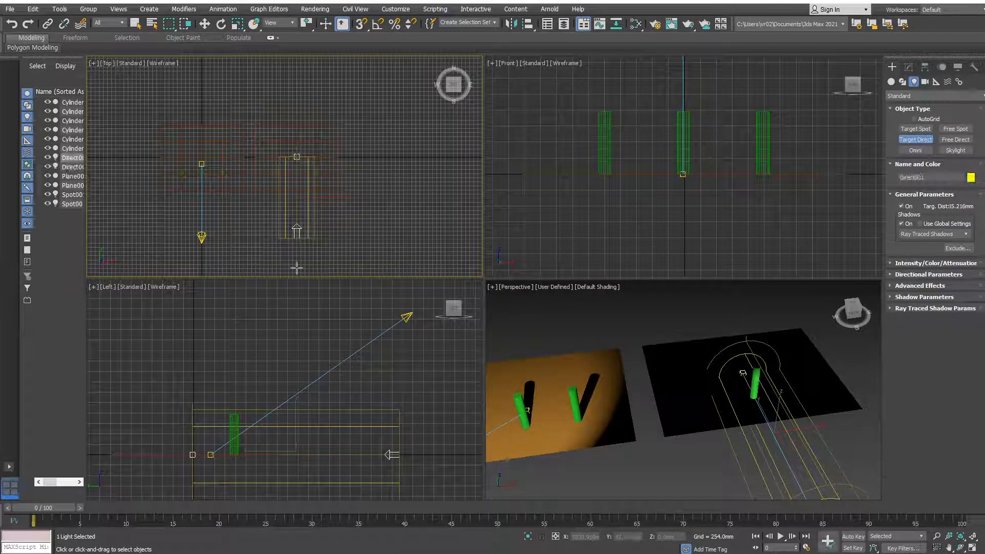
# Raise the target direct light in the left view to a height of about 3614 mm so it shines down on the copied plane
pyautogui.keyDown('alt'); pyautogui.moveTo(742, 468); pyautogui.dragTo(841, 426, button='middle'); pyautogui.keyUp('alt')
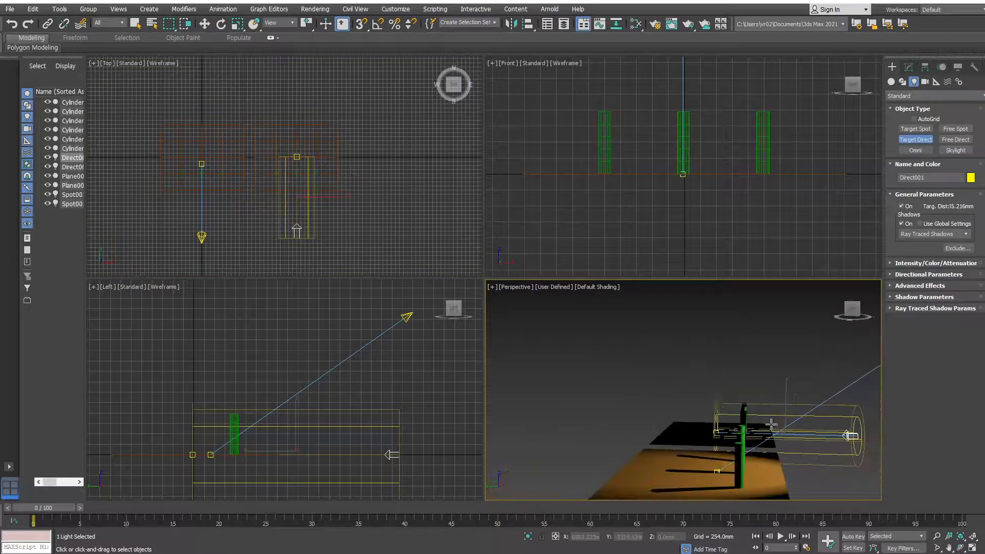
pyautogui.scroll(4, 269, 247)
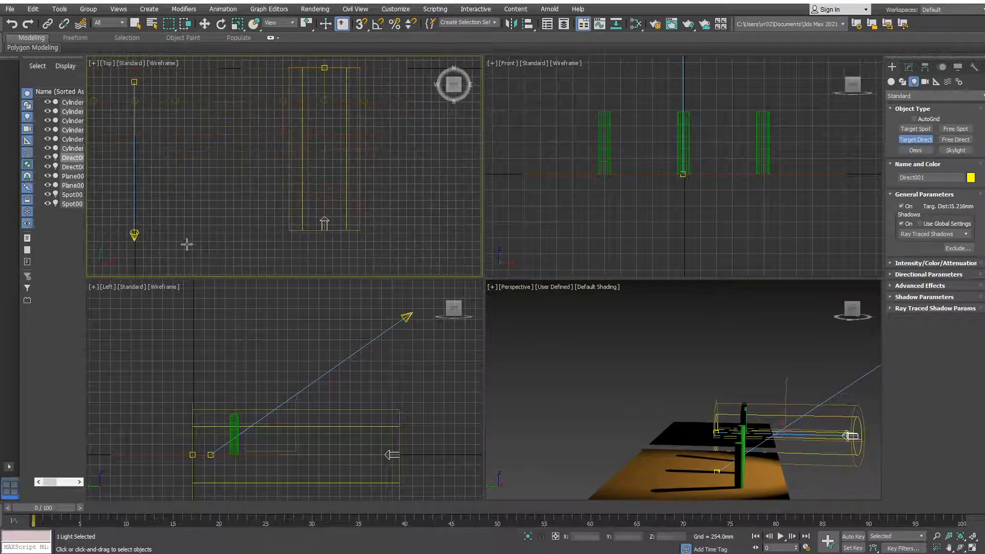
pyautogui.press('w')
pyautogui.moveTo(172, 229); pyautogui.dragTo(197, 238, button='middle')
pyautogui.moveTo(199, 252)
pyautogui.mouseDown()
pyautogui.moveTo(155, 234)
pyautogui.moveTo(146, 250)
pyautogui.mouseUp()
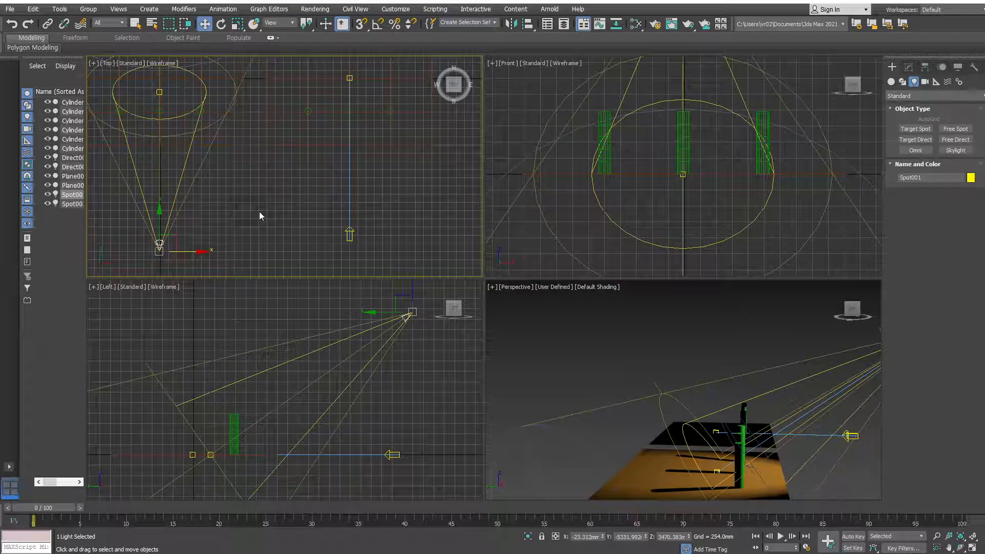
pyautogui.click(348, 197)
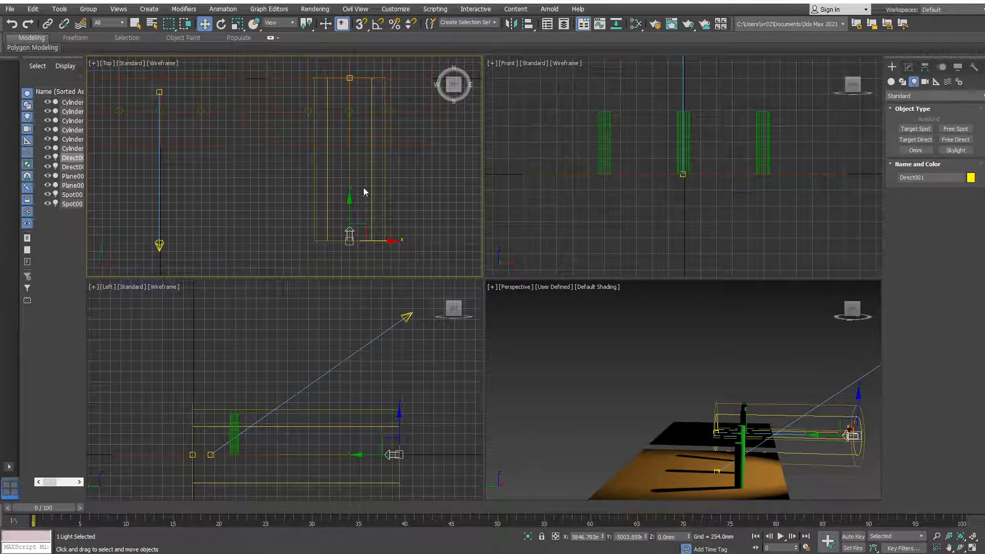
pyautogui.rightClick(427, 436)
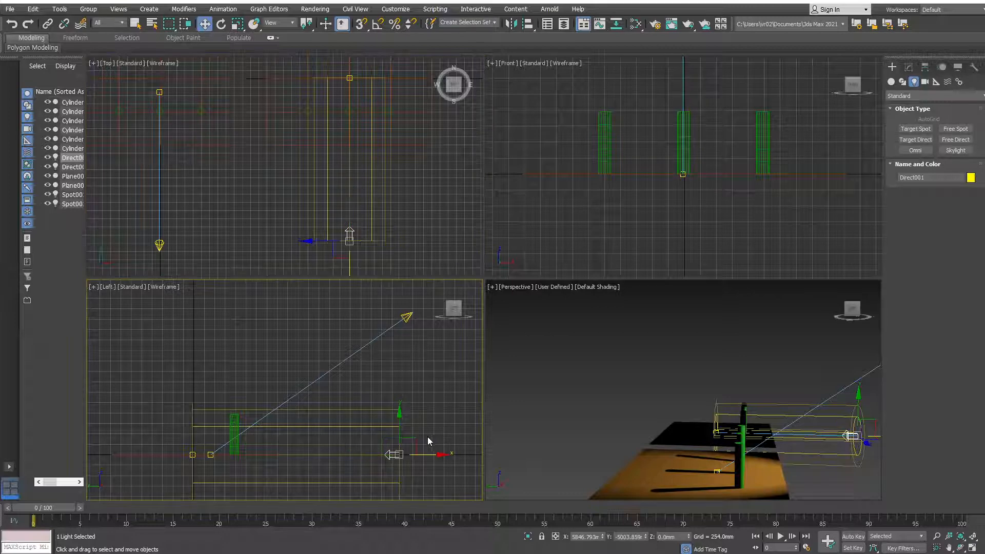
pyautogui.moveTo(400, 434); pyautogui.dragTo(420, 291)
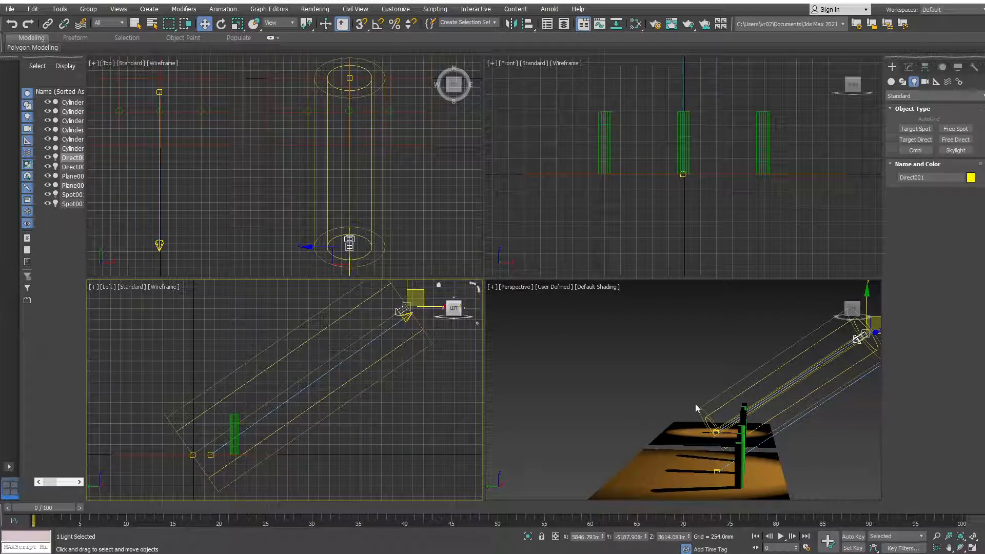
# Widen the direct light's cone to a hotspot of about 1730 mm and a falloff of about 2568 mm
pyautogui.keyDown('alt'); pyautogui.moveTo(799, 408); pyautogui.dragTo(703, 445, button='middle'); pyautogui.keyUp('alt')
pyautogui.moveTo(746, 405)
pyautogui.mouseDown(button='middle')
pyautogui.moveTo(562, 418)
pyautogui.moveTo(760, 413)
pyautogui.mouseUp(button='middle')
pyautogui.scroll(3, 772, 408)
pyautogui.scroll(5, 737, 410)
pyautogui.scroll(-5, 746, 411)
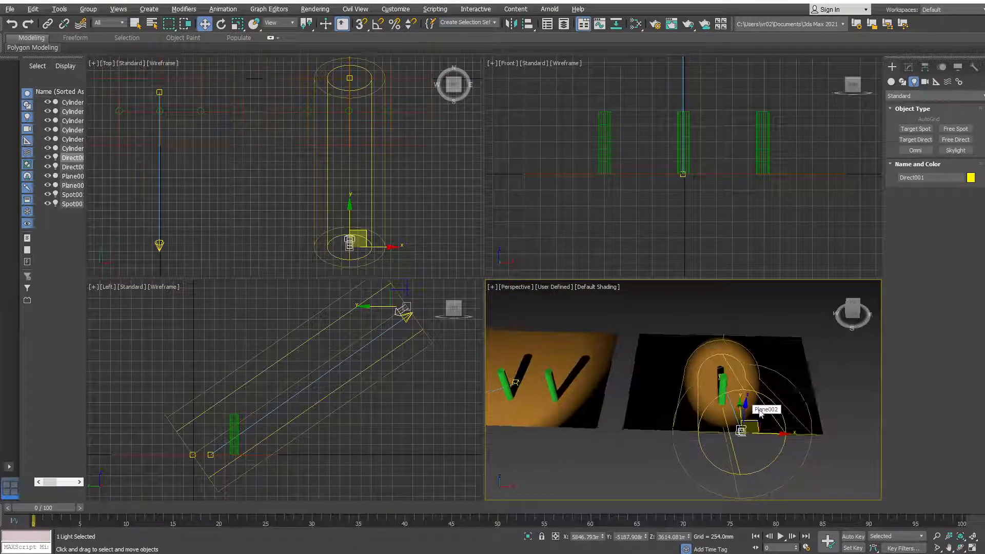
pyautogui.click(908, 68)
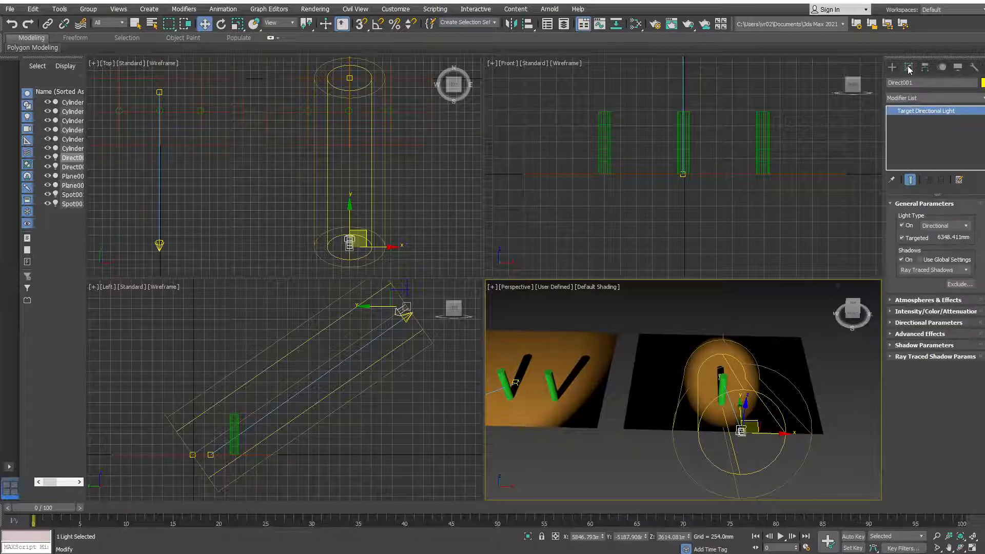
pyautogui.click(891, 313)
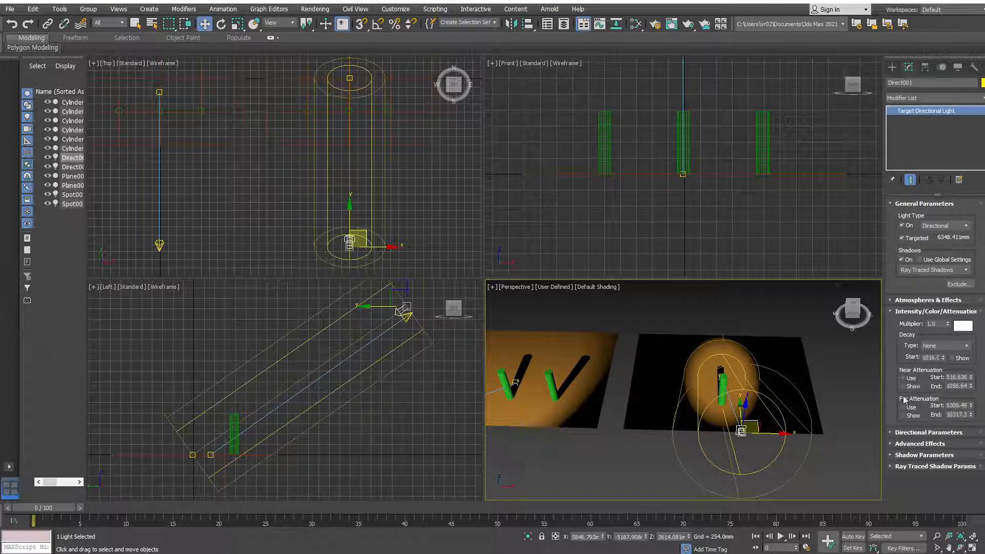
pyautogui.click(892, 313)
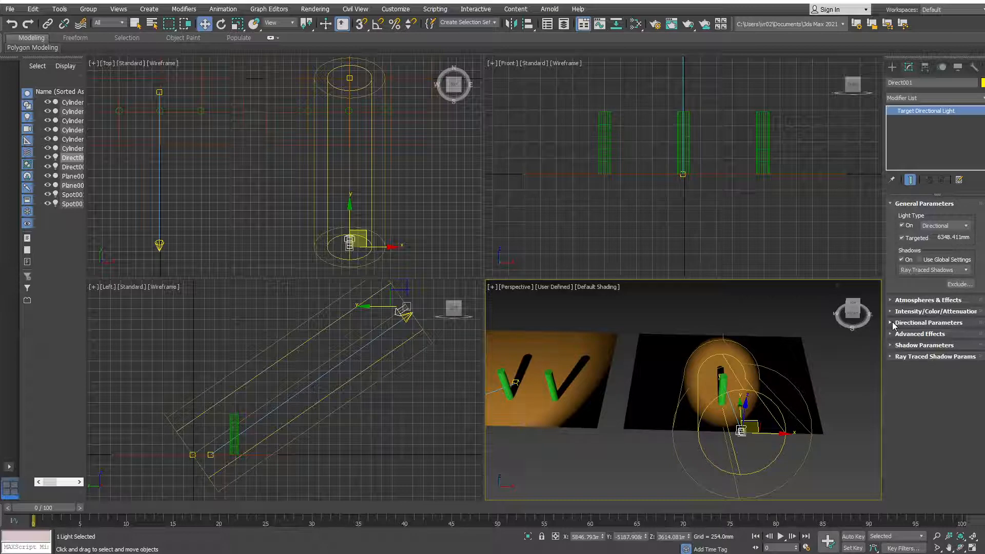
pyautogui.click(893, 322)
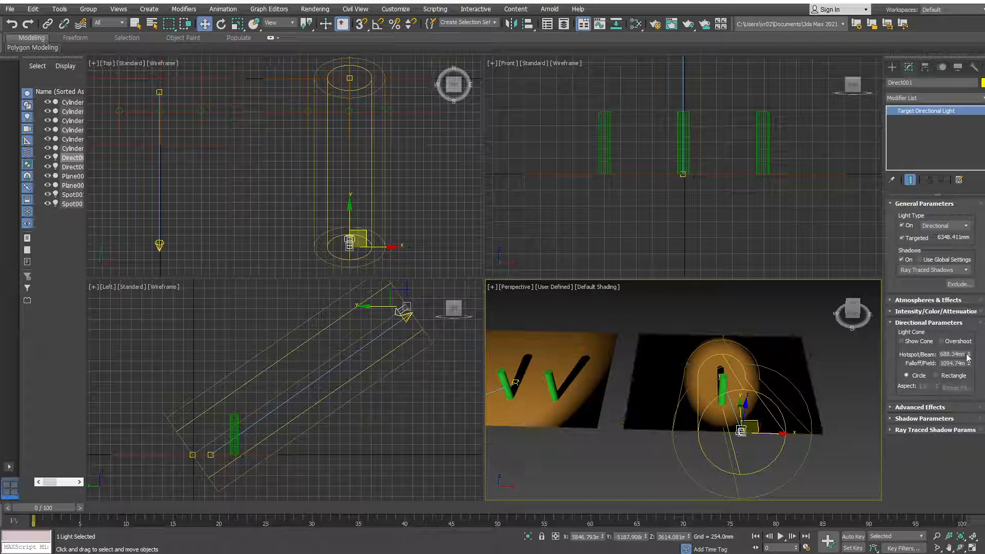
pyautogui.moveTo(967, 357); pyautogui.dragTo(969, 334)
pyautogui.moveTo(968, 329); pyautogui.dragTo(966, 337)
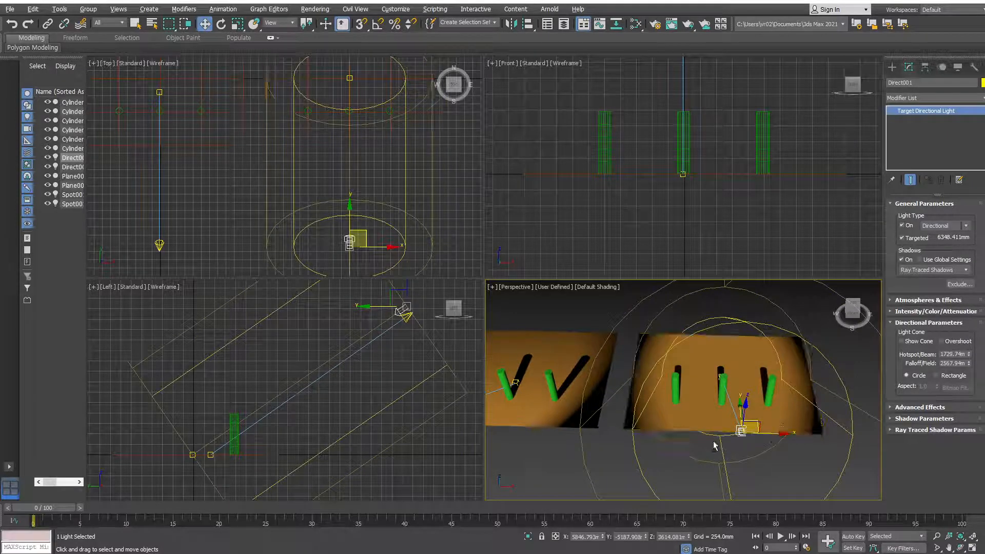
# Render the perspective view with both planes in frame to compare the two lights' shadows, and close the rendered image
pyautogui.keyDown('alt'); pyautogui.moveTo(643, 434); pyautogui.dragTo(644, 440, button='middle'); pyautogui.keyUp('alt')
pyautogui.hotkey('alt', 'w')
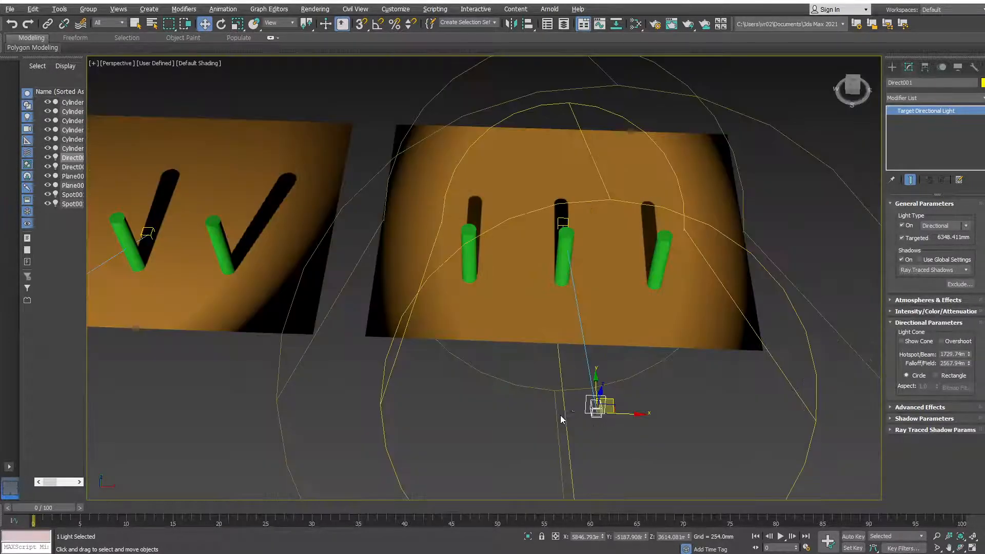
pyautogui.moveTo(560, 414); pyautogui.dragTo(630, 418, button='middle')
pyautogui.scroll(-3, 665, 415)
pyautogui.click(518, 440)
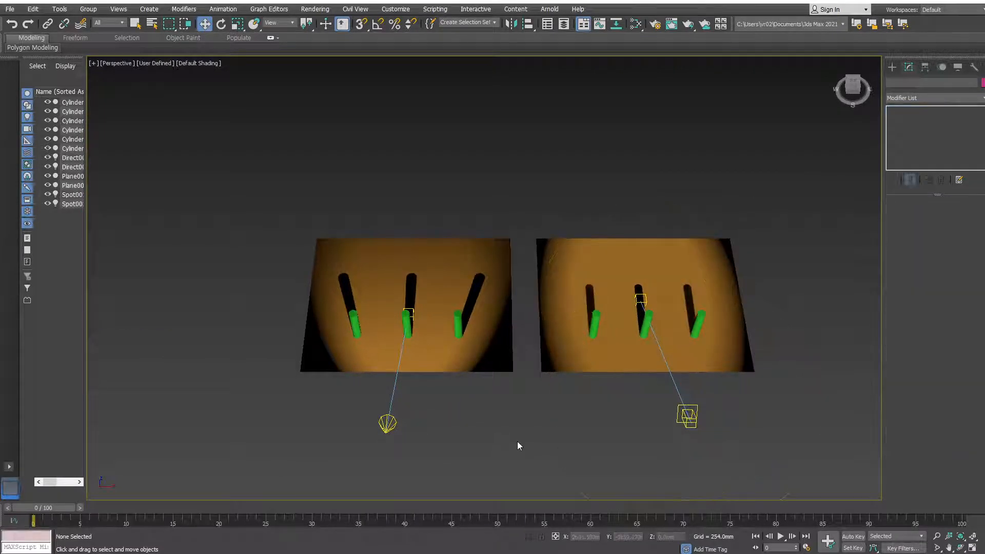
pyautogui.click(689, 25)
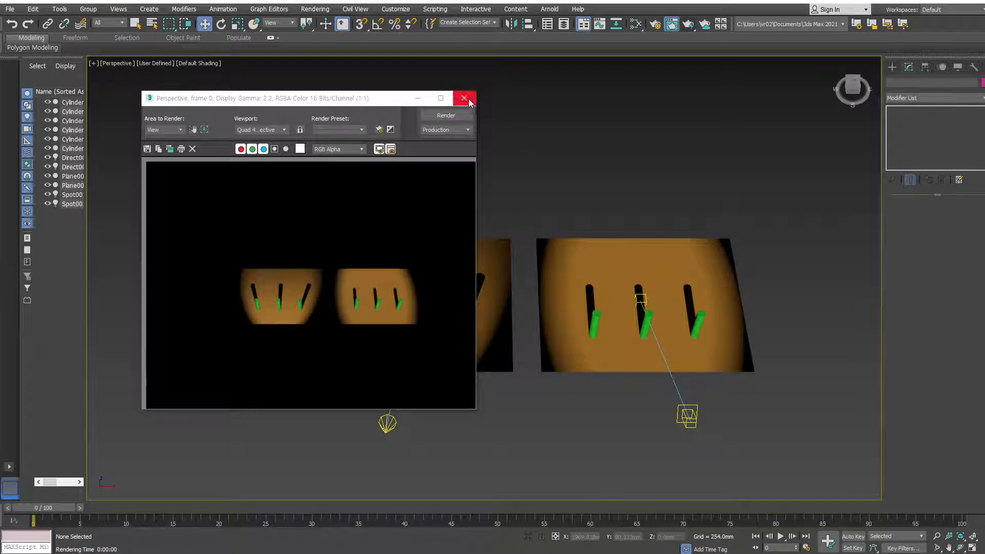
pyautogui.click(469, 103)
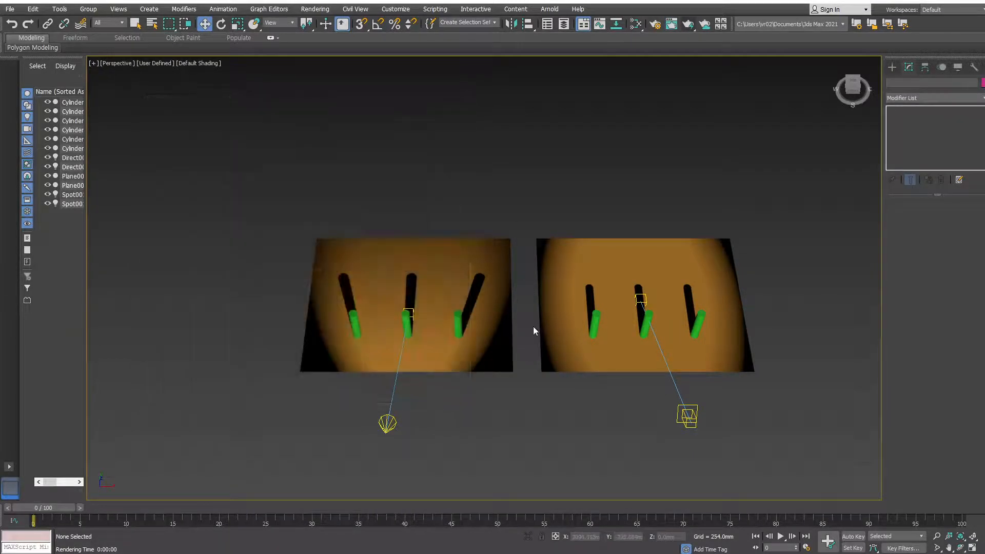
pyautogui.scroll(3, 533, 331)
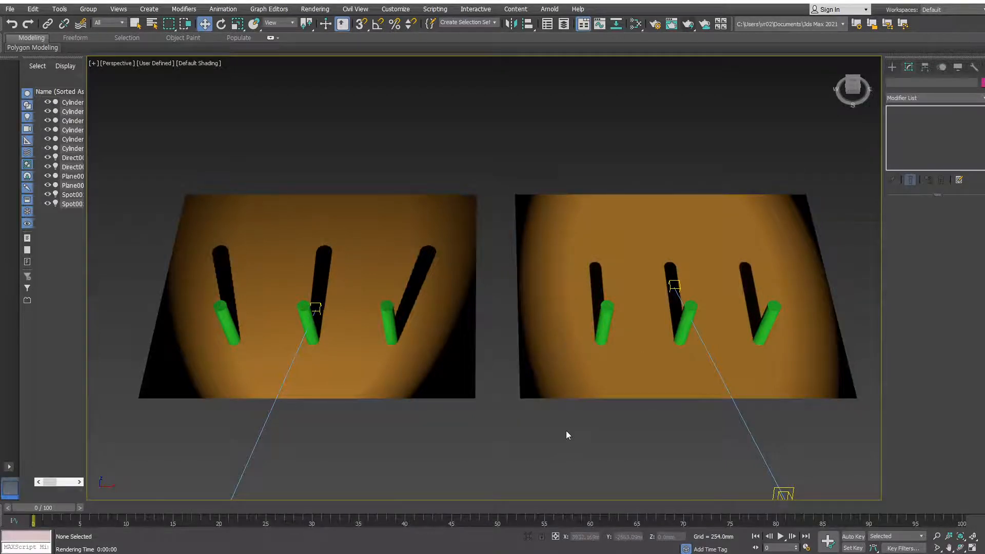
# Make one more copy of the plane and its three cylinders beside the second set along the X axis, excluding the direct light's target
pyautogui.hotkey('alt', 'w')
pyautogui.moveTo(286, 208); pyautogui.dragTo(280, 235, button='middle')
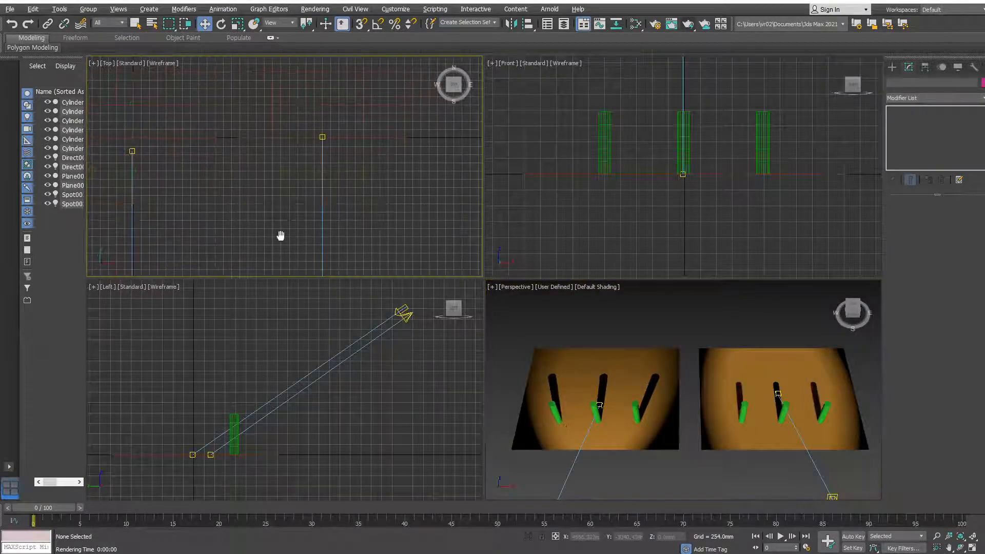
pyautogui.moveTo(393, 202); pyautogui.dragTo(240, 64)
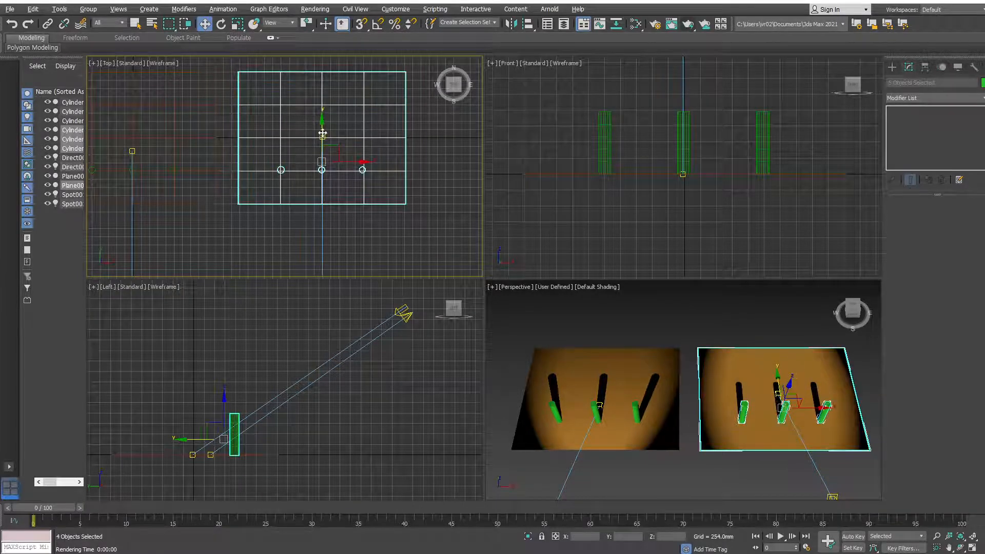
pyautogui.keyDown('alt'); pyautogui.click(322, 137); pyautogui.keyUp('alt')
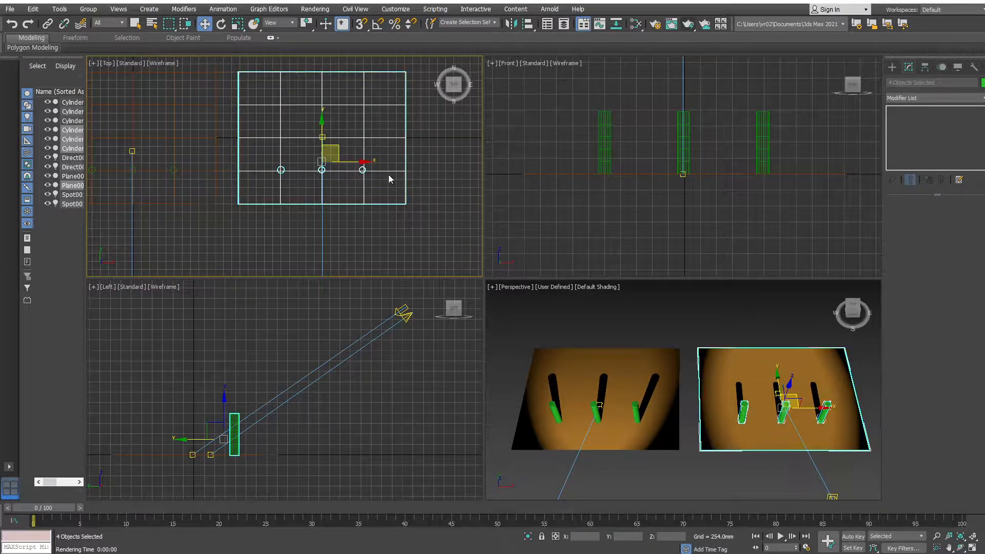
pyautogui.moveTo(391, 180); pyautogui.dragTo(285, 190, button='middle')
pyautogui.keyDown('shift'); pyautogui.moveTo(242, 179); pyautogui.dragTo(416, 179); pyautogui.keyUp('shift')
pyautogui.click(496, 321)
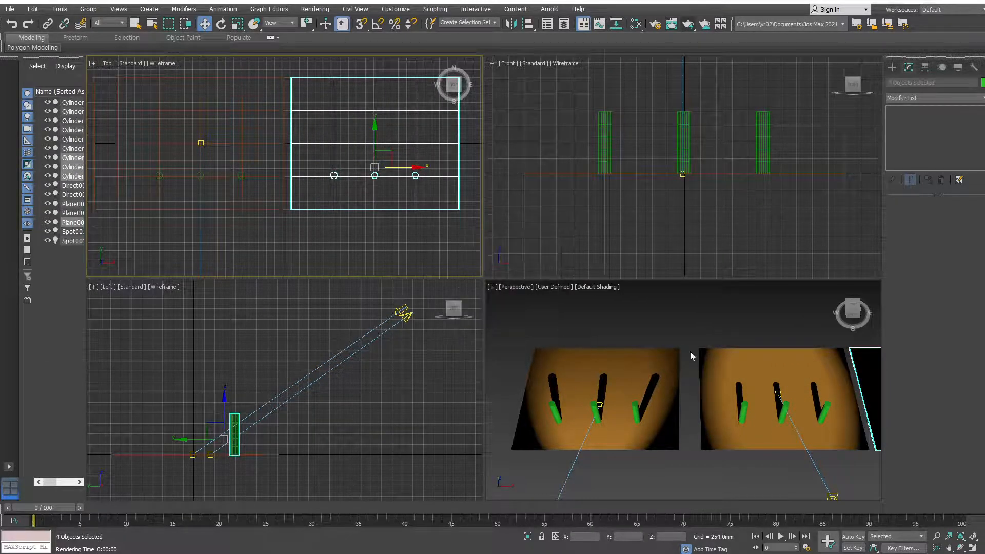
# Create an Omni light in the front view, above the middle cylinder of the newest copy
pyautogui.click(892, 67)
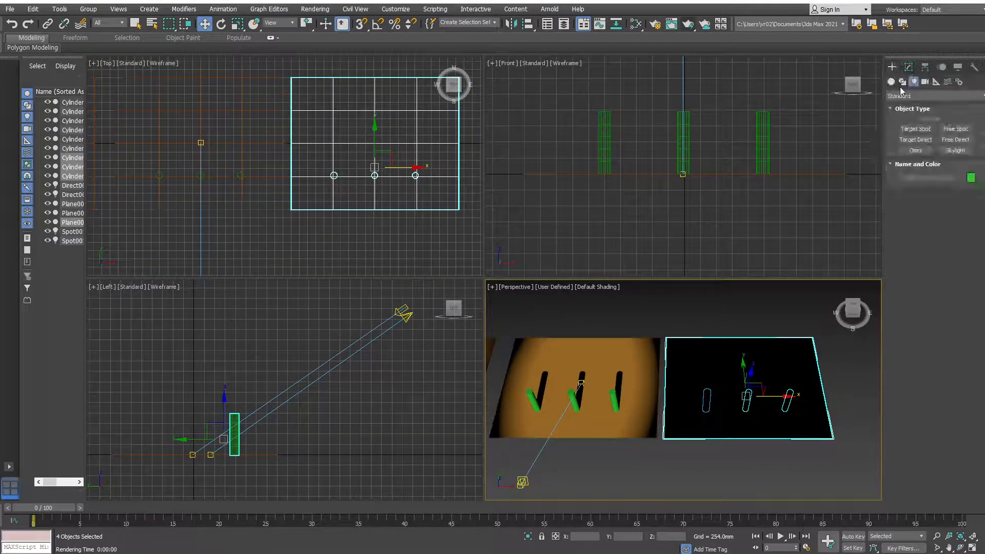
pyautogui.click(914, 82)
pyautogui.click(916, 150)
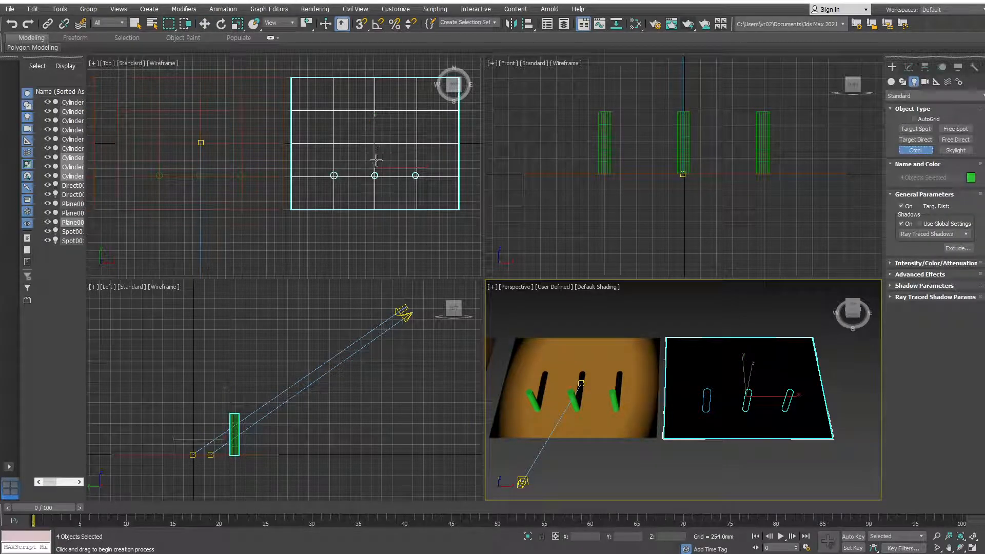
pyautogui.scroll(-3, 695, 143)
pyautogui.moveTo(757, 119); pyautogui.dragTo(624, 159, button='middle')
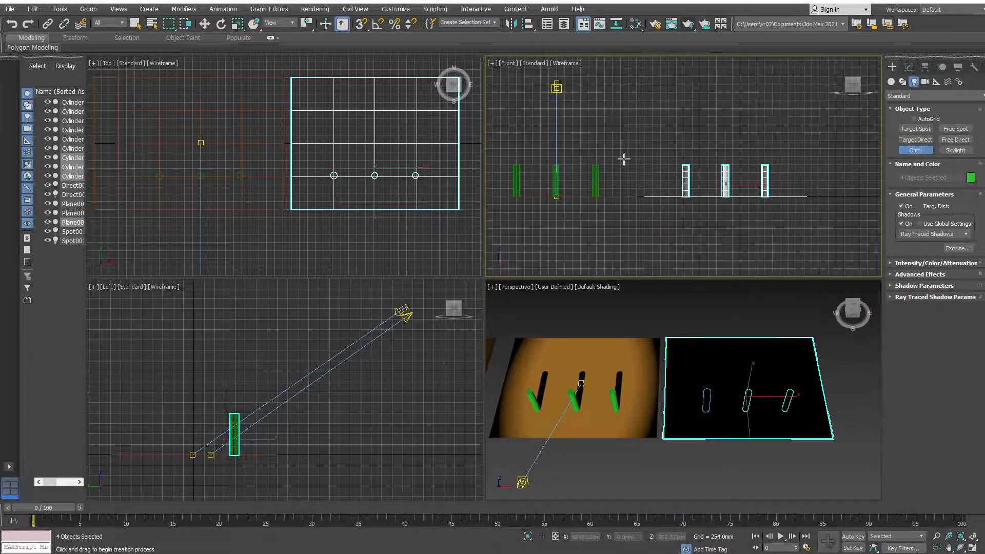
pyautogui.click(725, 114)
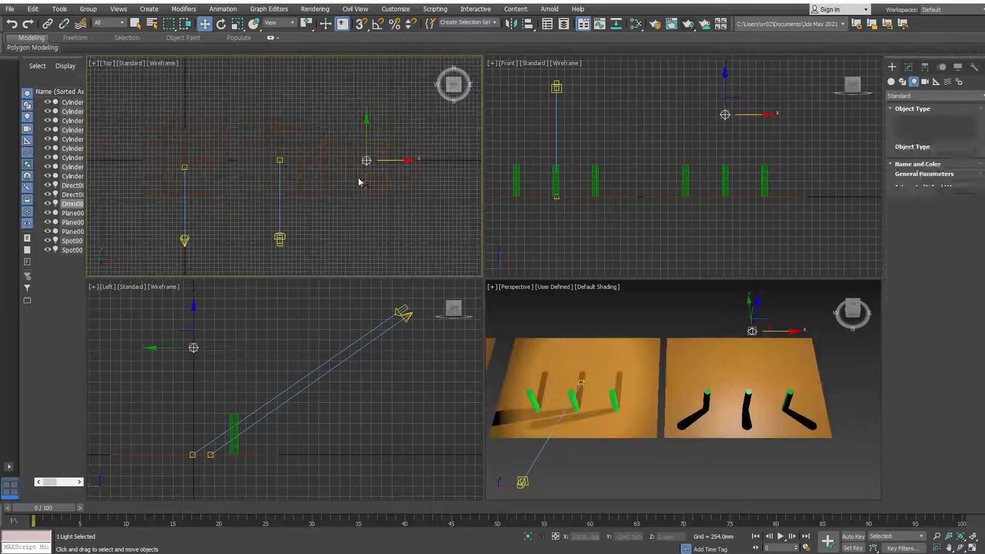
# Move the omni light over the middle cylinder and raise it slightly, to about Y -1176 mm and Z 2840 mm
pyautogui.press('w')
pyautogui.moveTo(363, 128); pyautogui.dragTo(367, 139)
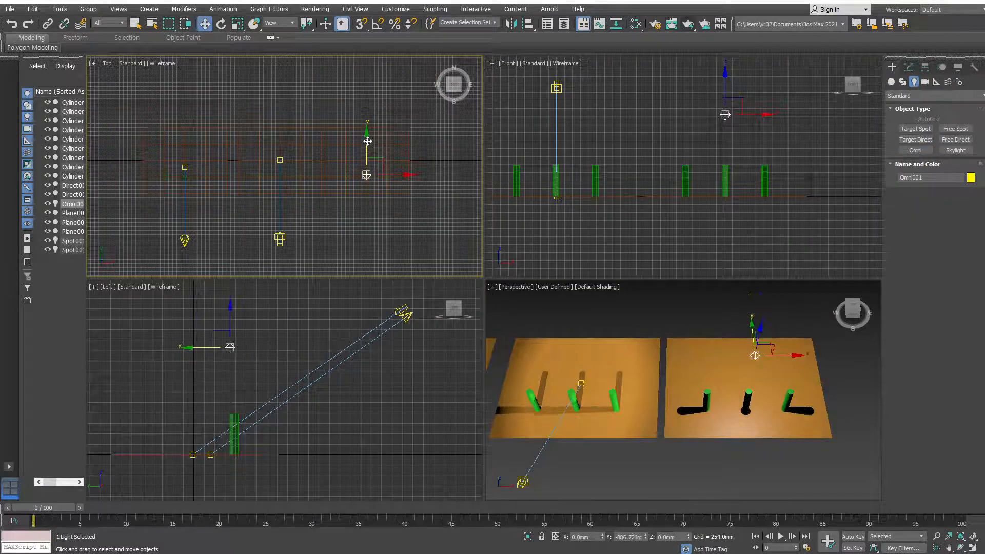
pyautogui.rightClick(673, 395)
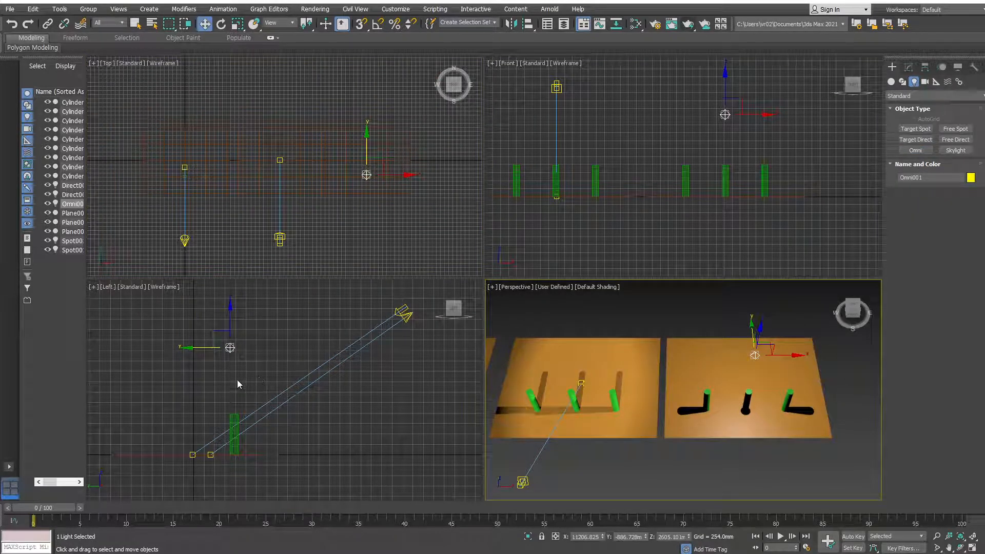
pyautogui.rightClick(225, 339)
pyautogui.moveTo(229, 321); pyautogui.dragTo(275, 335)
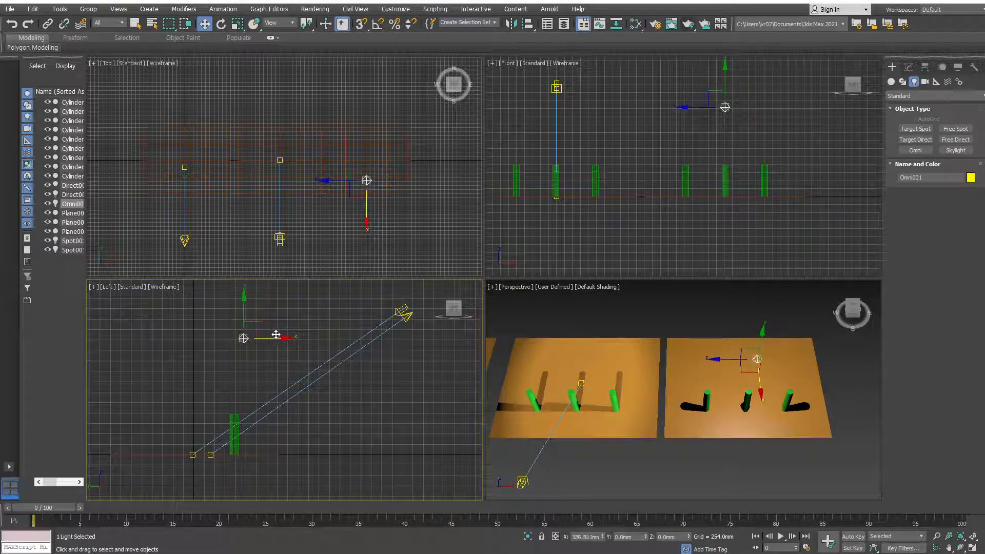
# Examine the omni light's shadows on the third plane and its general, intensity and attenuation parameters
pyautogui.keyDown('alt'); pyautogui.moveTo(662, 439); pyautogui.dragTo(808, 348, button='middle'); pyautogui.keyUp('alt')
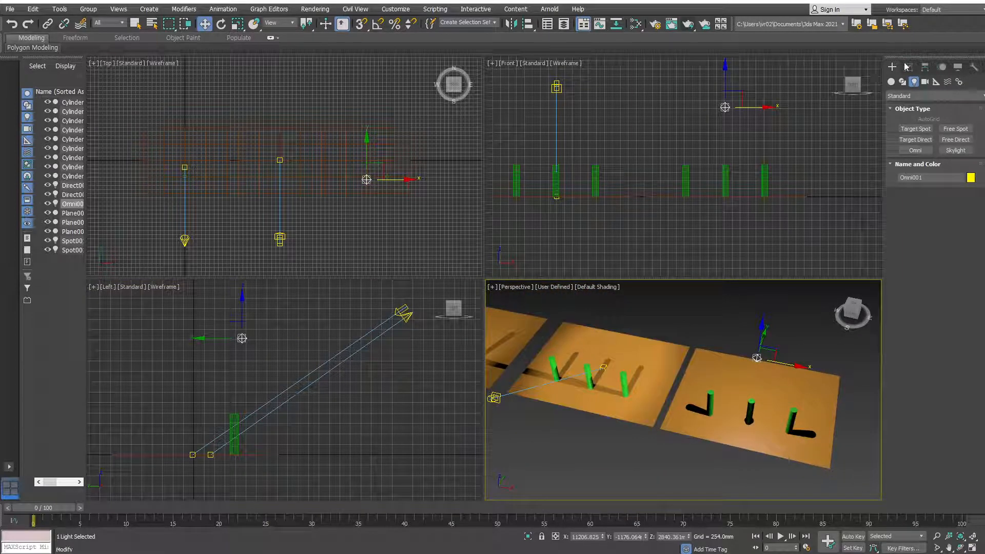
pyautogui.moveTo(758, 374); pyautogui.dragTo(636, 380, button='middle')
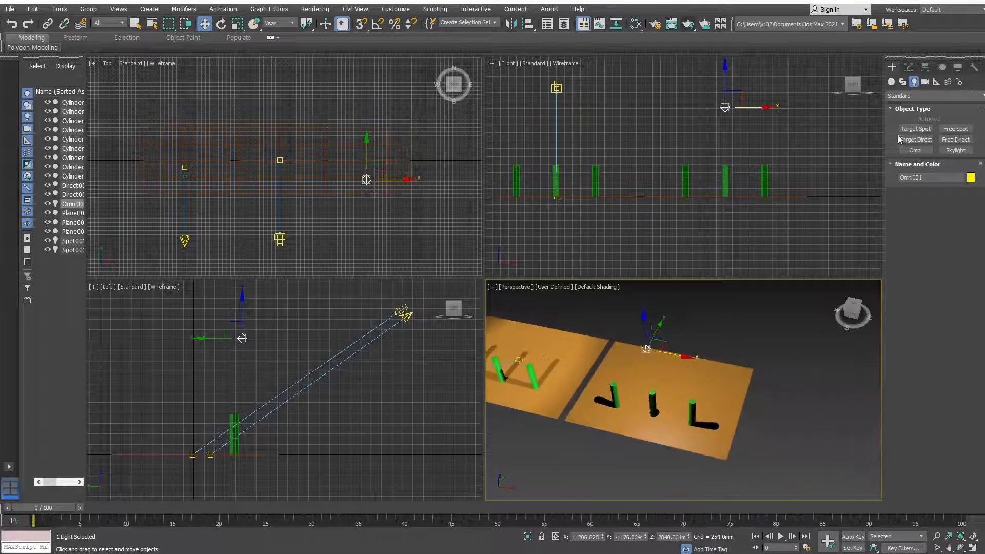
pyautogui.click(908, 67)
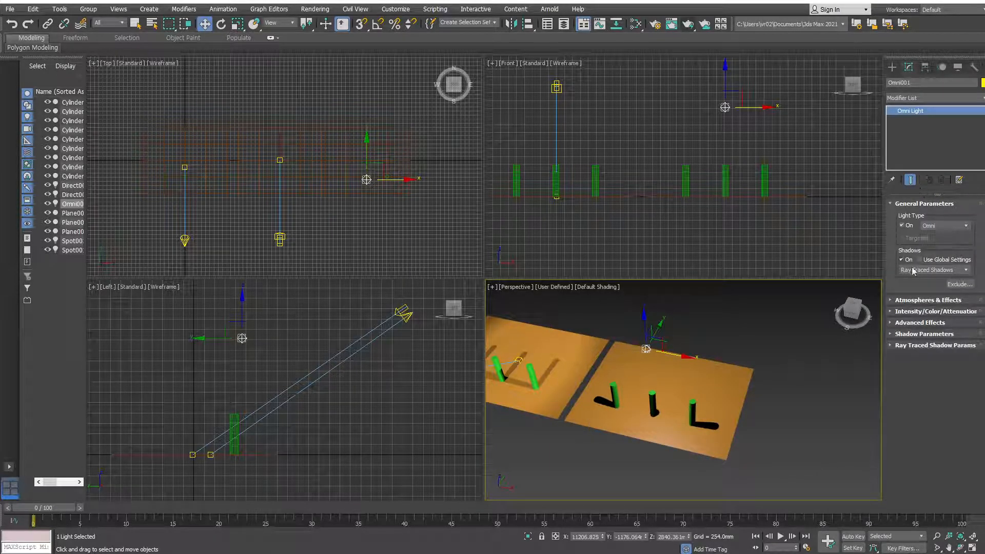
pyautogui.click(894, 312)
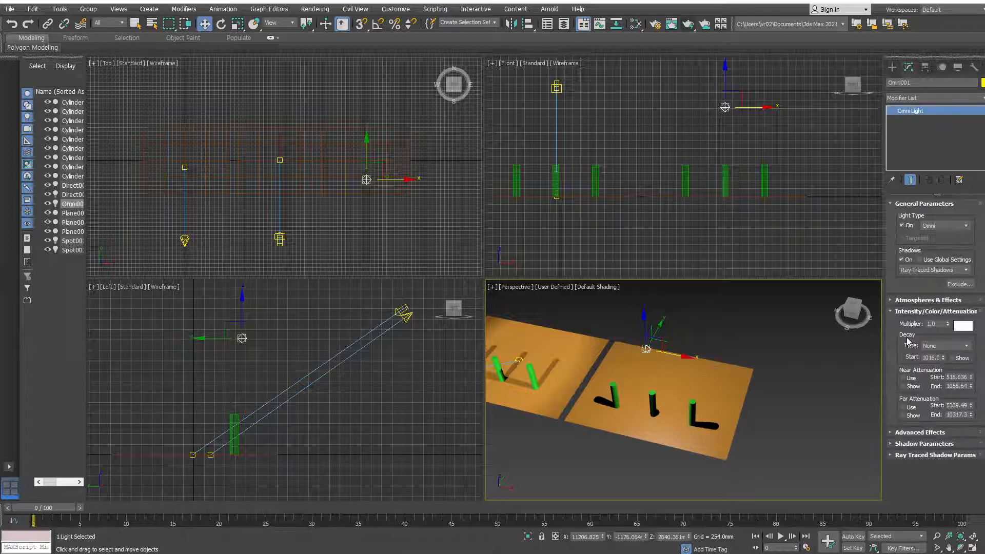
pyautogui.click(891, 434)
pyautogui.click(893, 397)
# Select the direct light and the spotlight in turn and examine their attenuation and light cone parameters for comparison
pyautogui.click(627, 123)
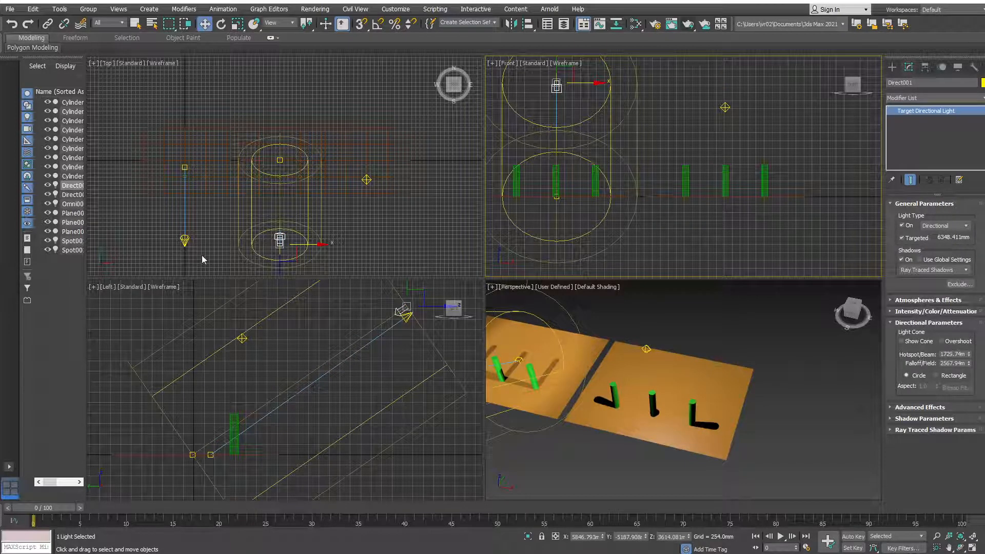
pyautogui.moveTo(201, 254); pyautogui.dragTo(154, 231)
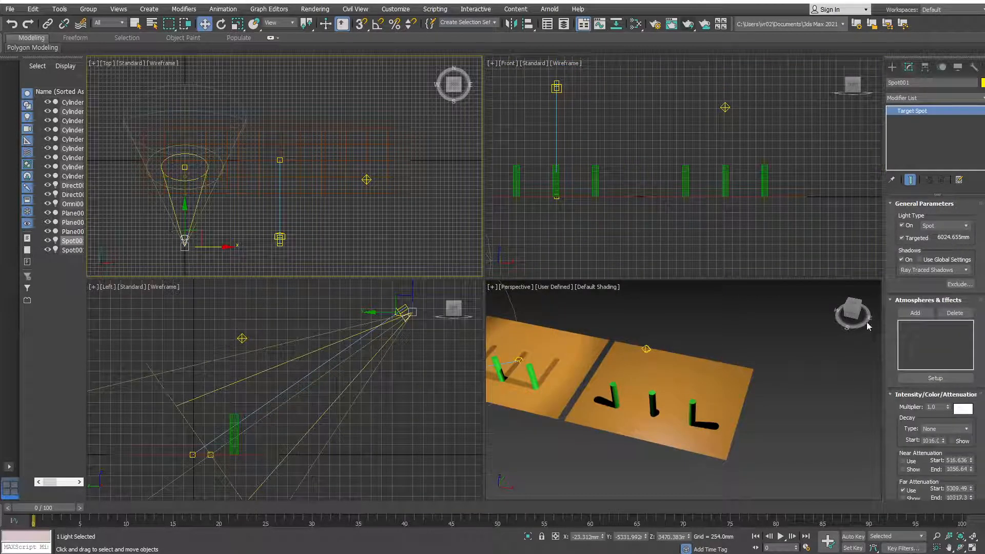
pyautogui.moveTo(892, 370); pyautogui.dragTo(889, 291)
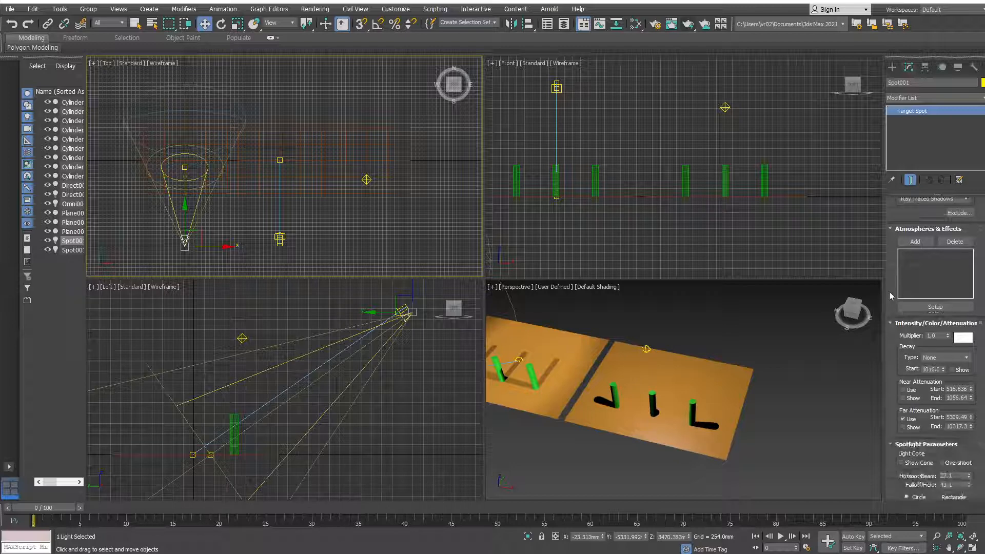
# Enable far attenuation on the omni light and set its start and end distances to 3817.42 mm
pyautogui.click(895, 226)
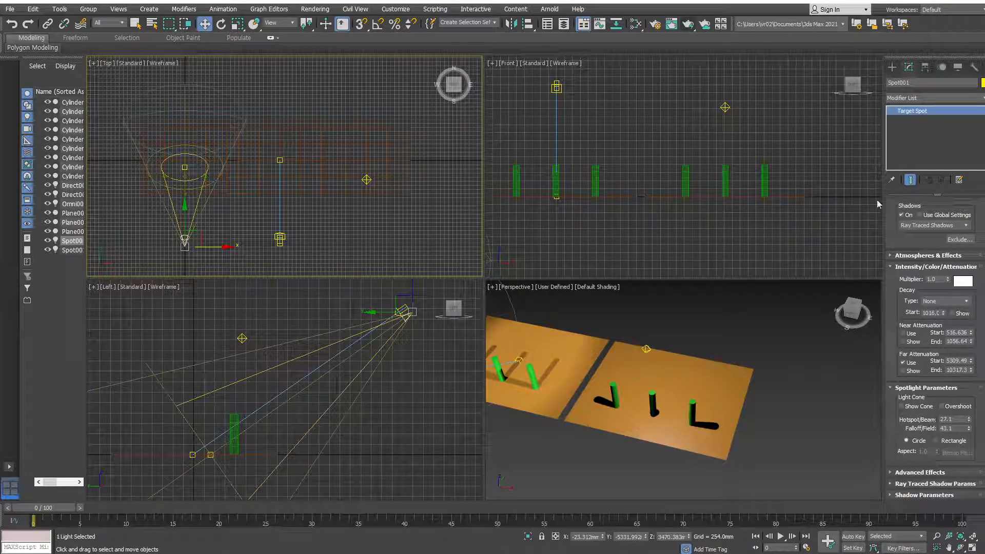
pyautogui.click(725, 108)
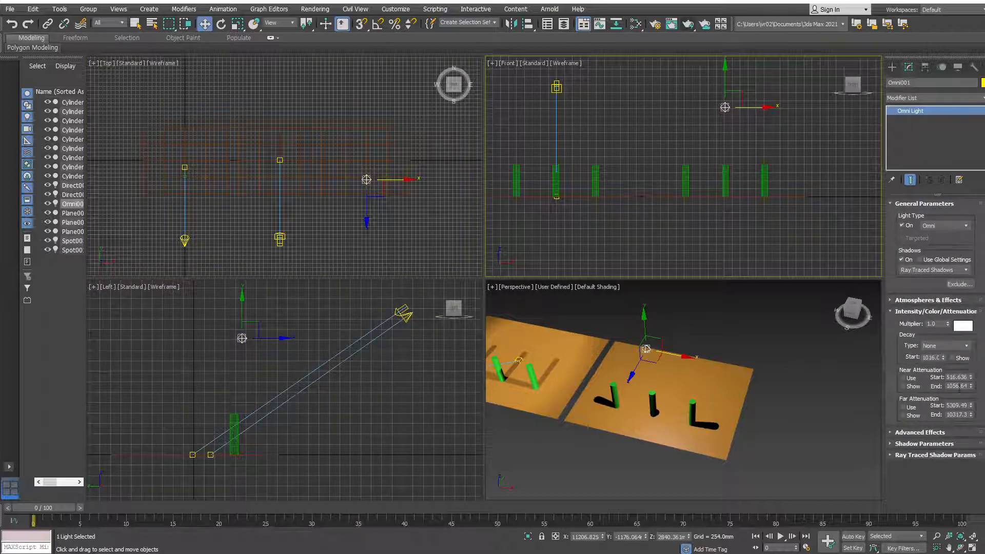
pyautogui.click(904, 408)
pyautogui.scroll(-5, 601, 393)
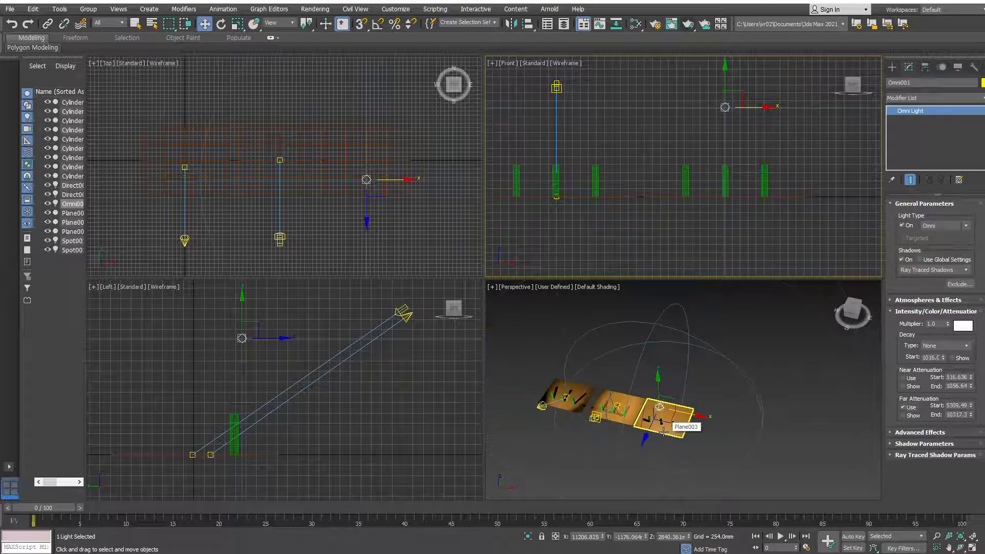
pyautogui.scroll(5, 653, 435)
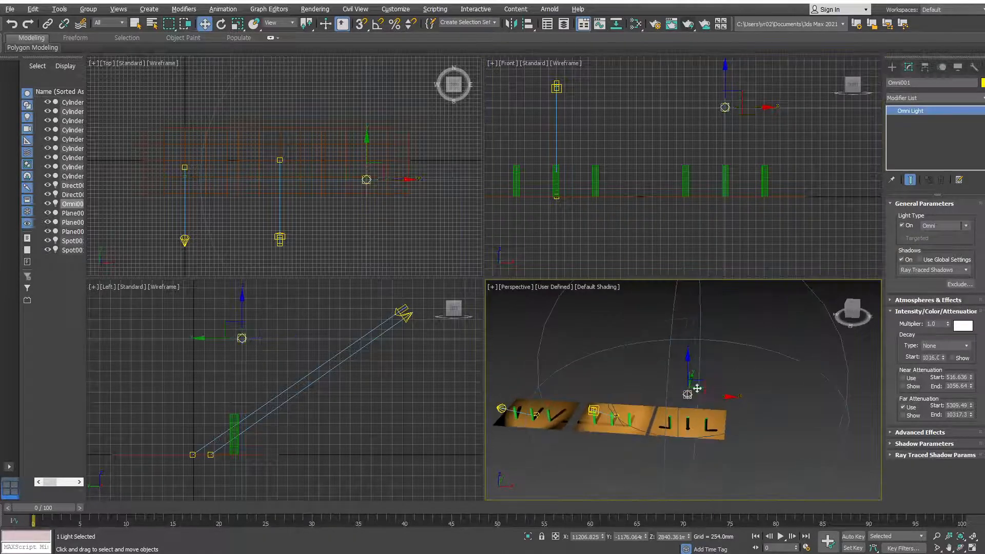
pyautogui.moveTo(970, 416); pyautogui.dragTo(978, 445)
pyautogui.hotkey('alt', 'w')
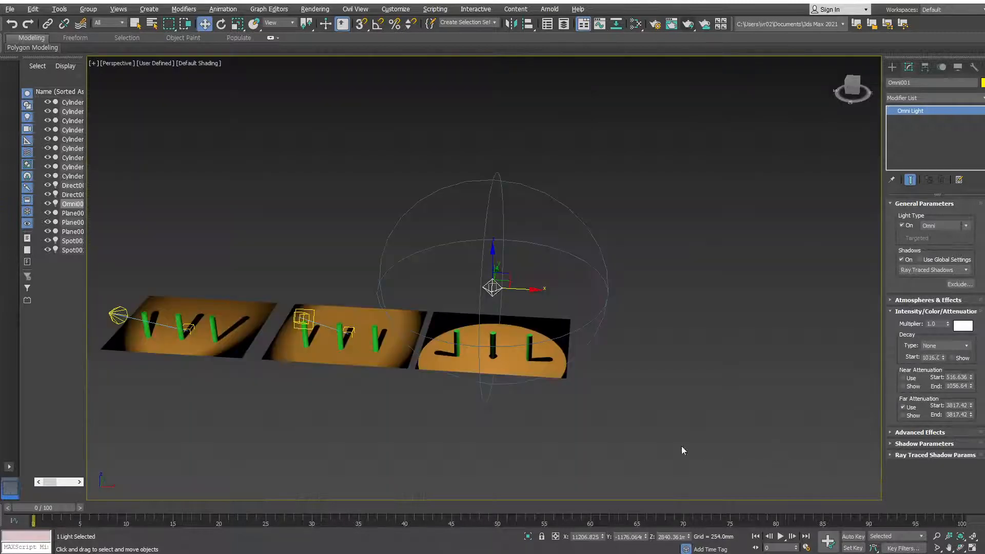
# Compare the shadows and light pools on the three planes, selecting the direct light, spotlight and omni light in turn
pyautogui.click(584, 405)
pyautogui.moveTo(549, 396); pyautogui.dragTo(683, 411, button='middle')
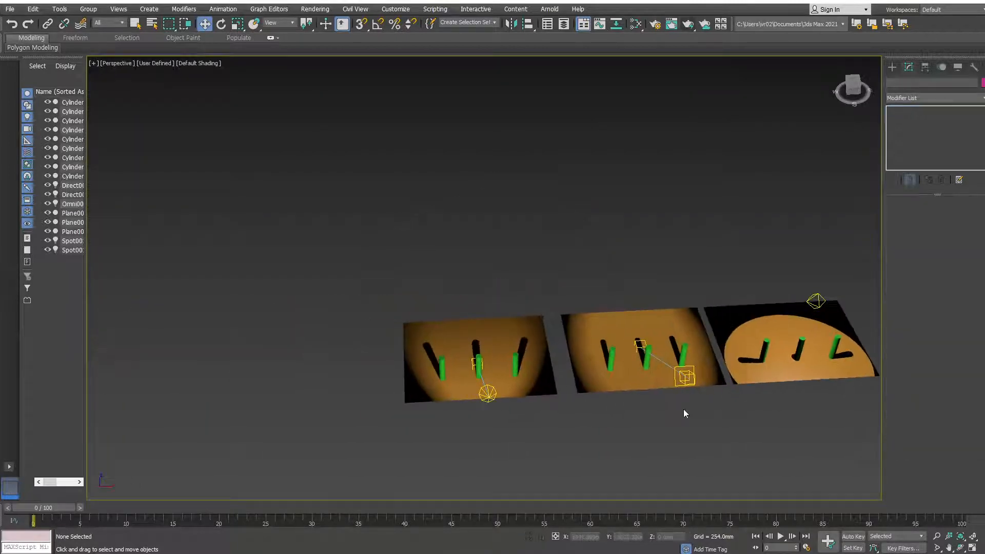
pyautogui.keyDown('alt'); pyautogui.moveTo(582, 429); pyautogui.dragTo(480, 429, button='middle'); pyautogui.keyUp('alt')
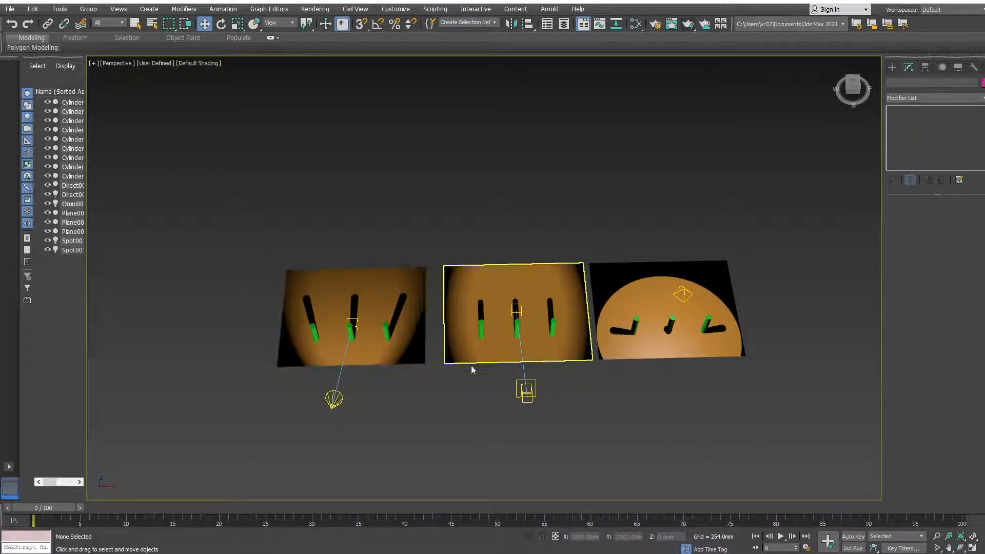
pyautogui.keyDown('alt'); pyautogui.moveTo(614, 391); pyautogui.dragTo(616, 405, button='middle'); pyautogui.keyUp('alt')
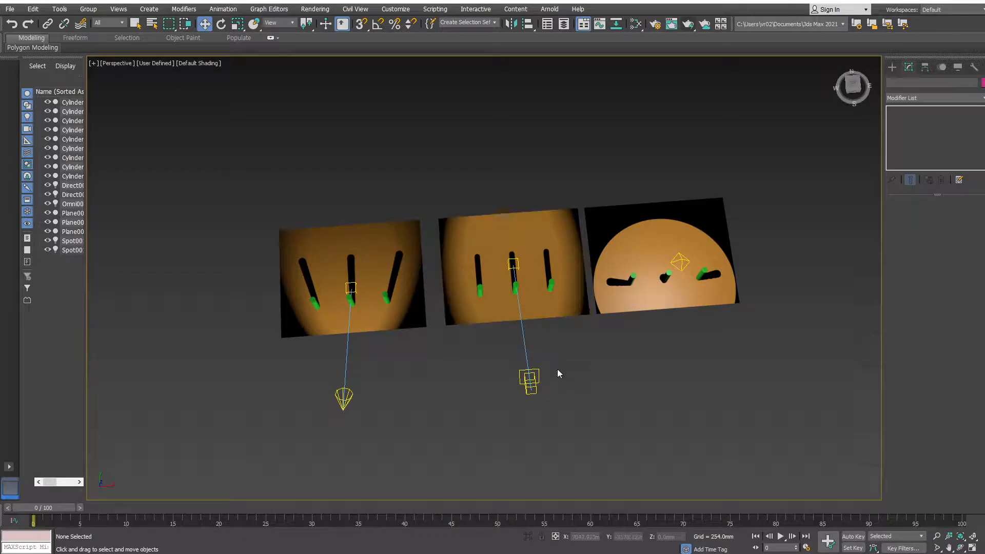
pyautogui.moveTo(576, 434); pyautogui.dragTo(479, 357)
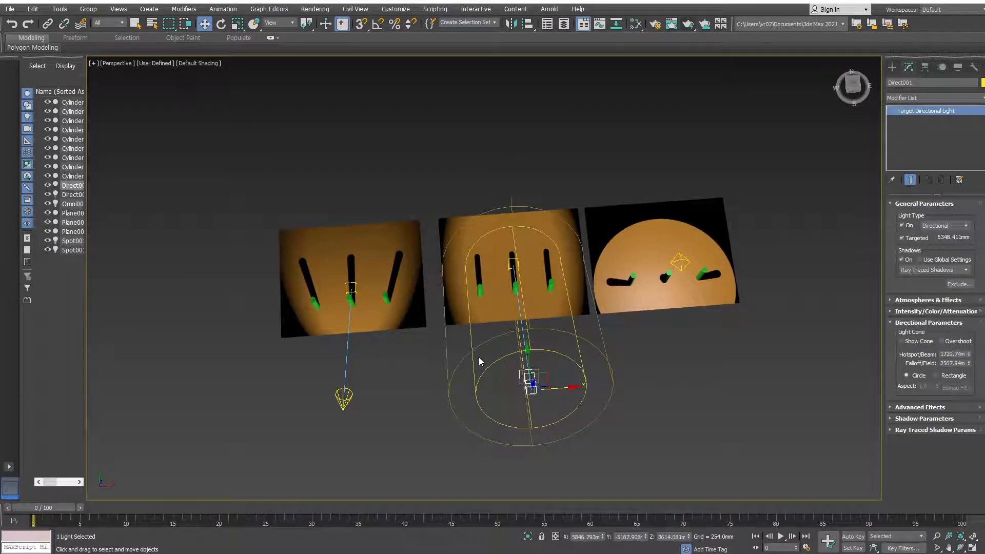
pyautogui.moveTo(387, 435); pyautogui.dragTo(303, 376)
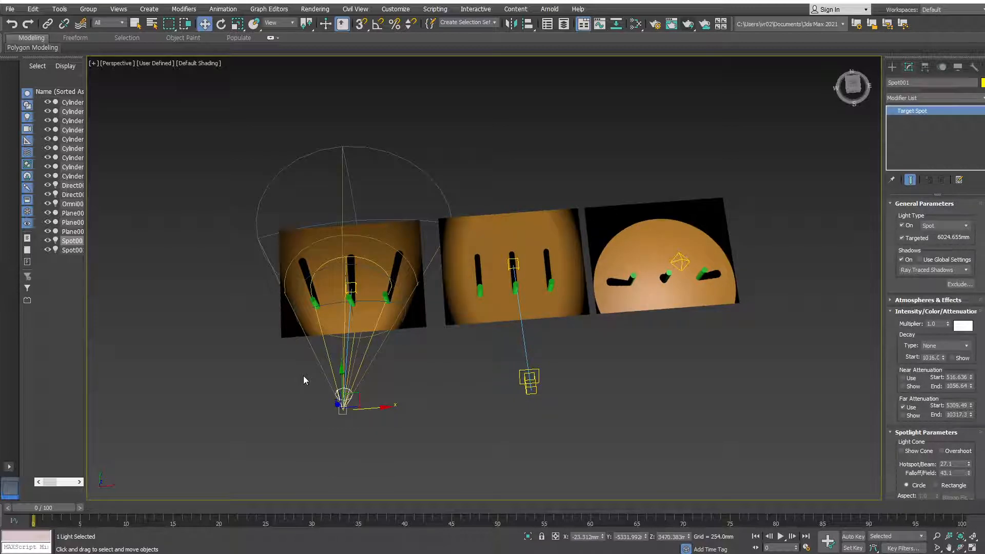
pyautogui.click(681, 264)
pyautogui.scroll(4, 672, 316)
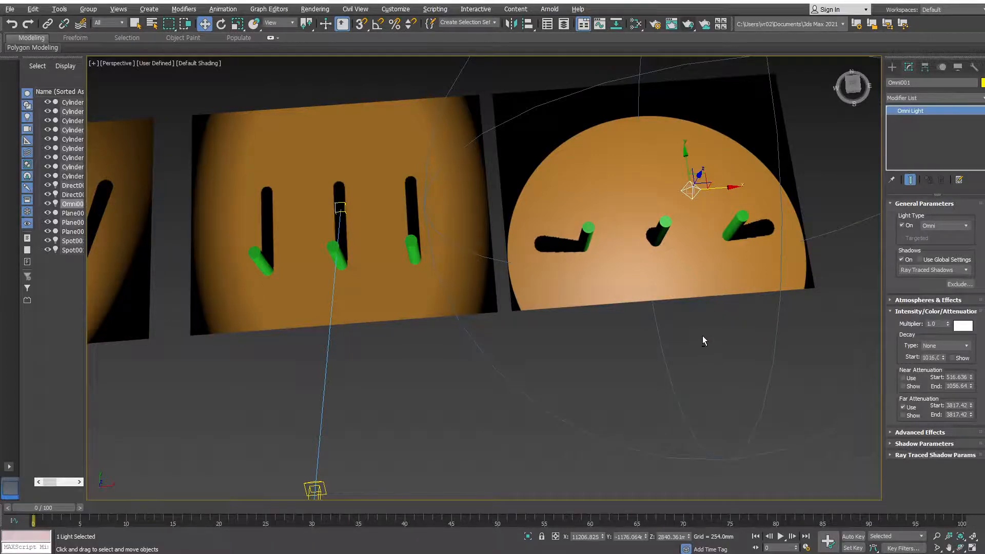
pyautogui.keyDown('alt'); pyautogui.moveTo(703, 338); pyautogui.dragTo(586, 331, button='middle'); pyautogui.keyUp('alt')
pyautogui.scroll(-3, 683, 309)
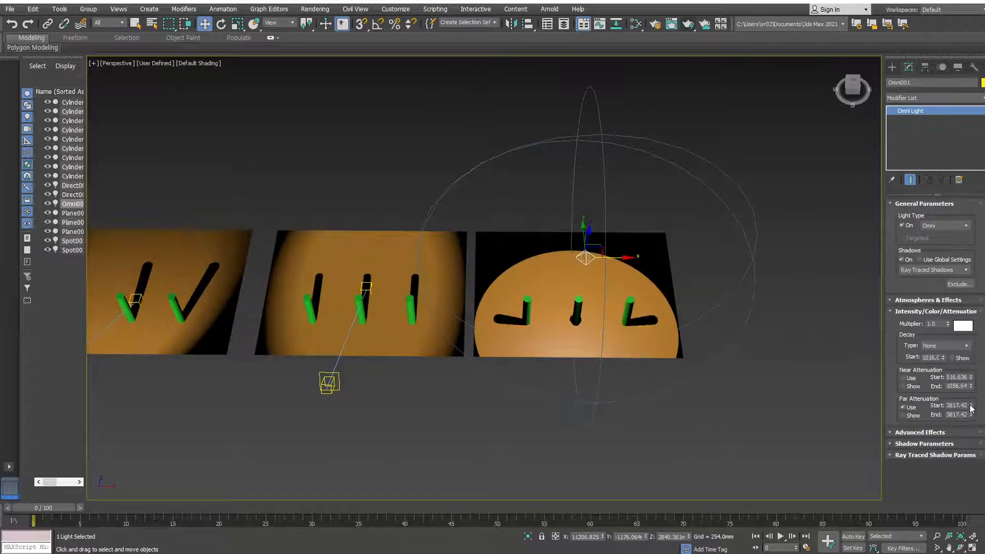
# Soften the omni light's edge by setting far attenuation to start at 2939.41 mm and end at 3855.59 mm
pyautogui.moveTo(970, 404); pyautogui.dragTo(969, 414)
pyautogui.keyDown('alt'); pyautogui.moveTo(651, 402); pyautogui.dragTo(740, 333, button='middle'); pyautogui.keyUp('alt')
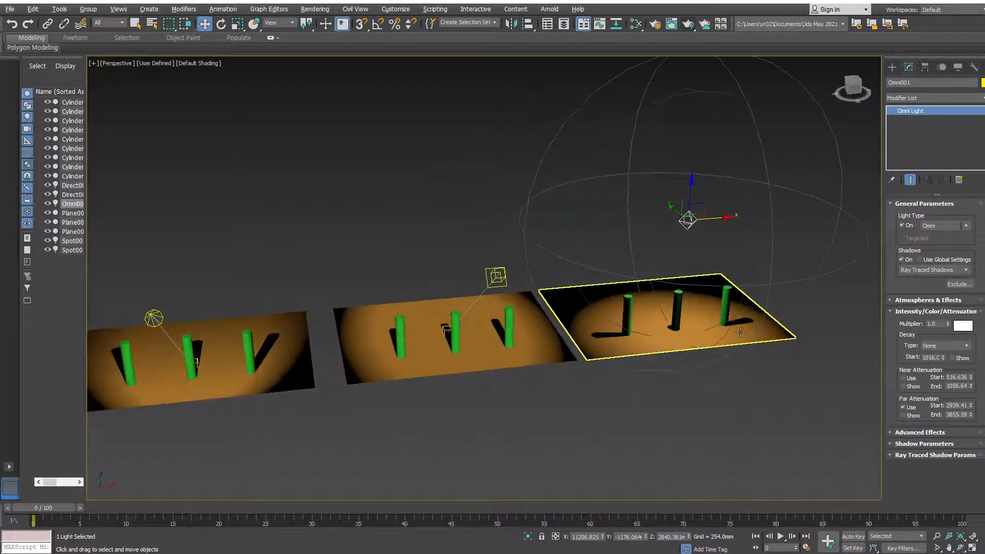
pyautogui.hotkey('alt', 'w')
# Switch the renderer to Arnold, make a test render of the perspective view, and close the render windows
pyautogui.click(892, 66)
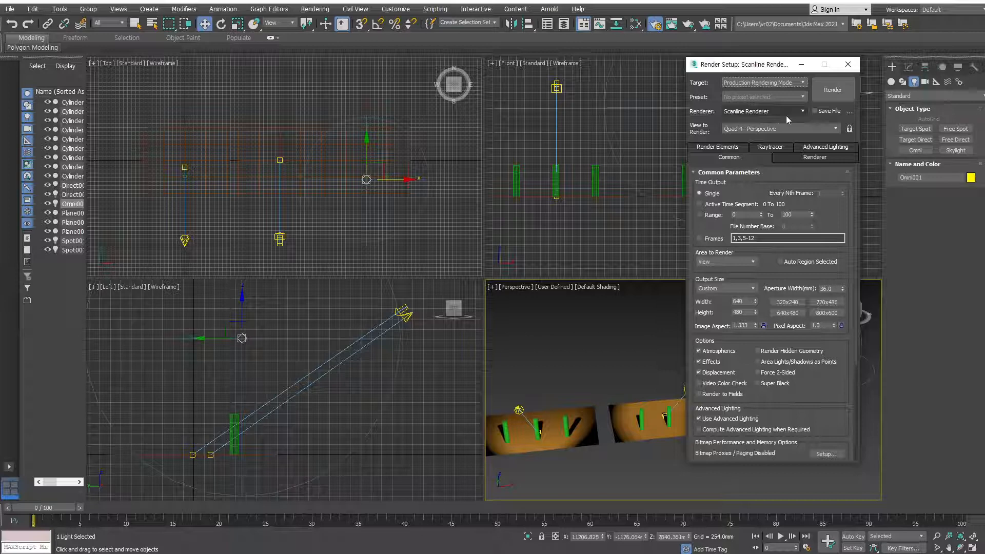
pyautogui.click(801, 113)
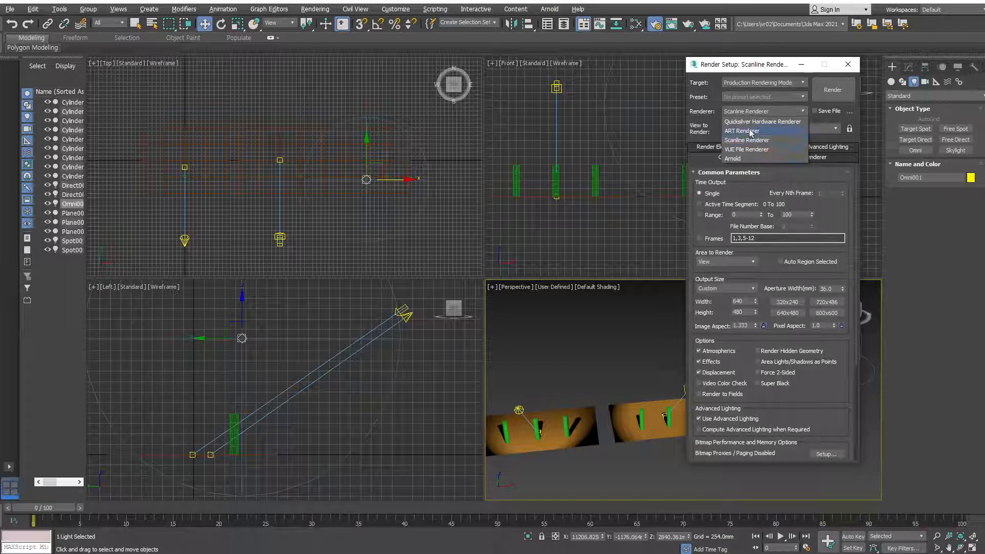
pyautogui.click(733, 158)
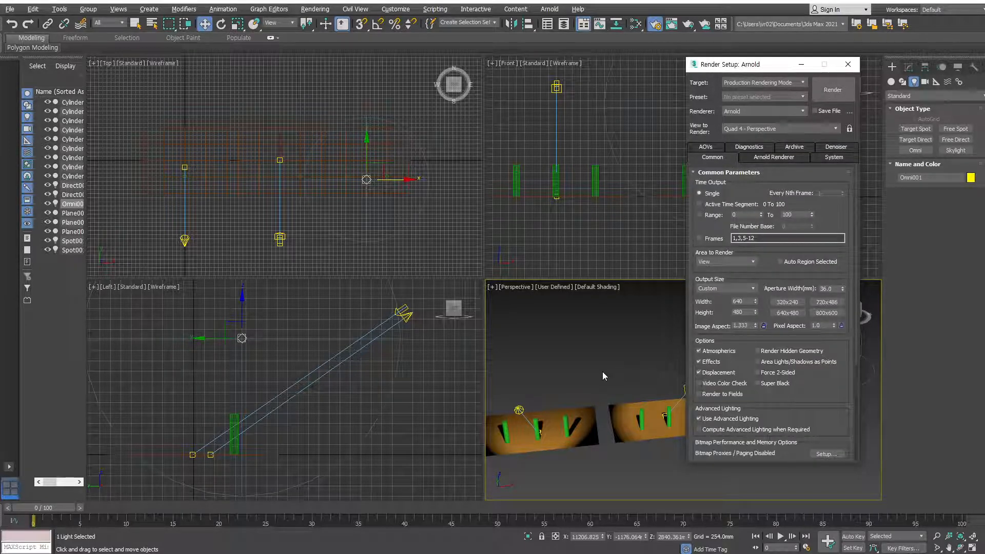
pyautogui.click(834, 93)
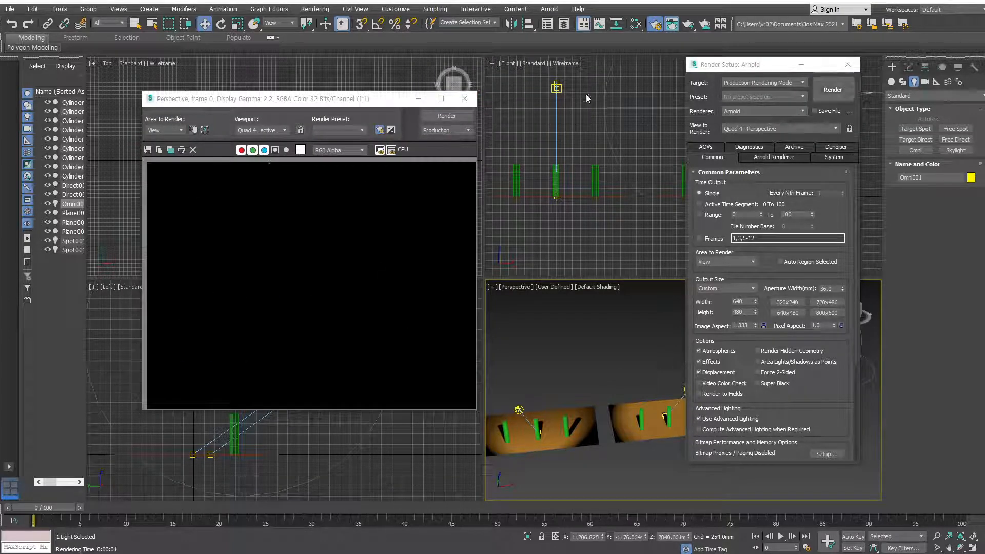
pyautogui.click(465, 99)
pyautogui.click(846, 65)
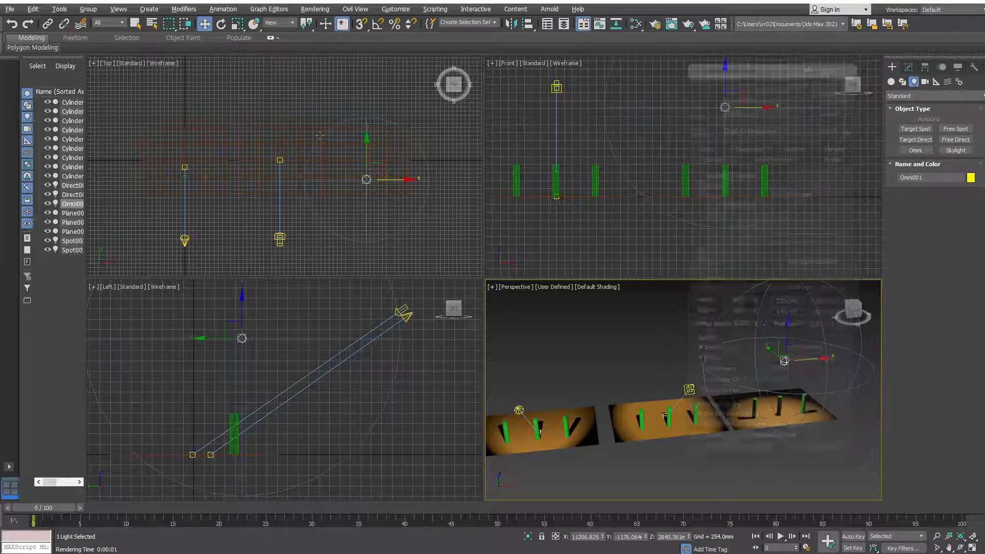
# Delete the spotlight, the direct light and the omni light from the scene
pyautogui.moveTo(318, 271); pyautogui.dragTo(149, 227)
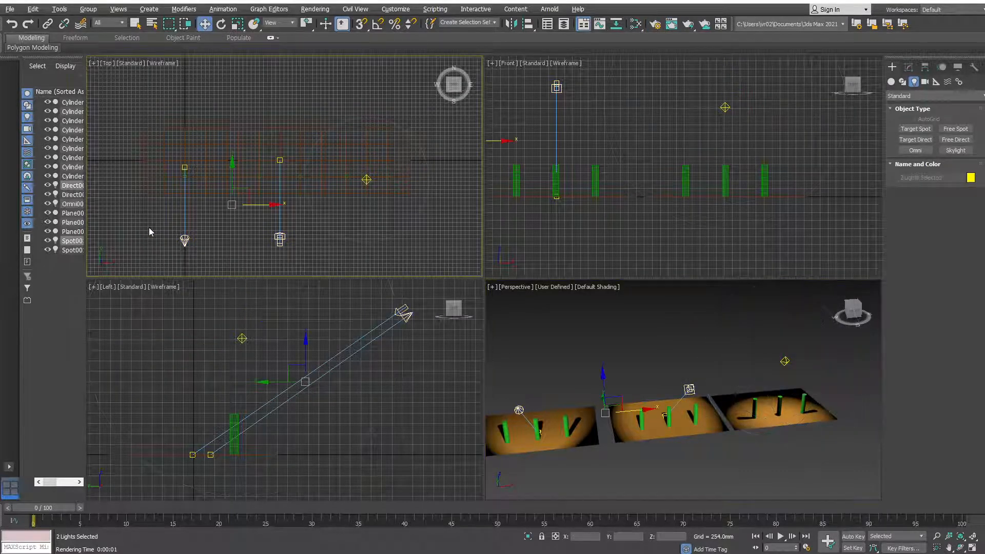
pyautogui.press('Delete')
pyautogui.moveTo(720, 89); pyautogui.dragTo(774, 123)
pyautogui.press('Delete')
pyautogui.scroll(-2, 646, 174)
pyautogui.moveTo(646, 173); pyautogui.dragTo(710, 161, button='middle')
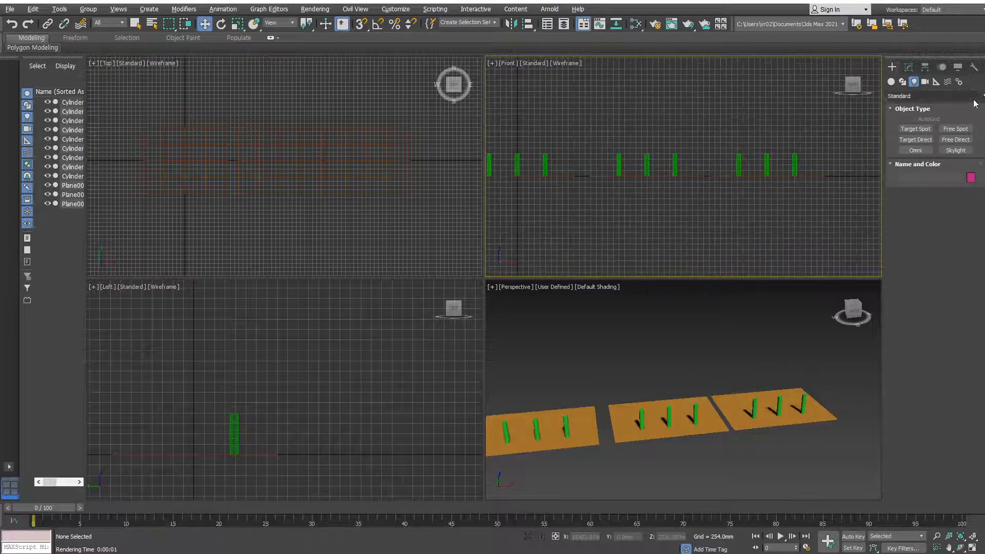
# Create a targeted Arnold light in the top view, starting in front of the planes and aiming at the middle plane
pyautogui.click(911, 96)
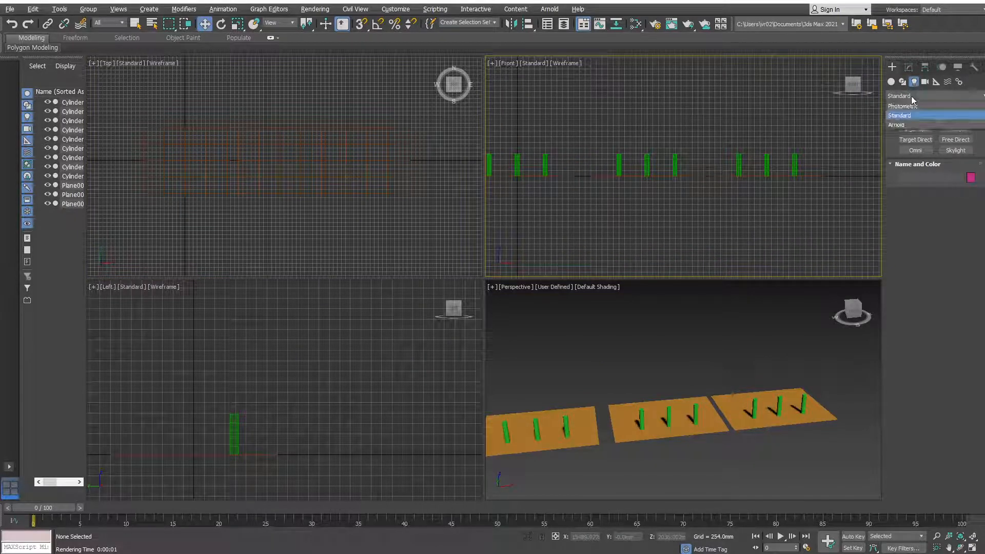
pyautogui.click(903, 125)
pyautogui.click(914, 128)
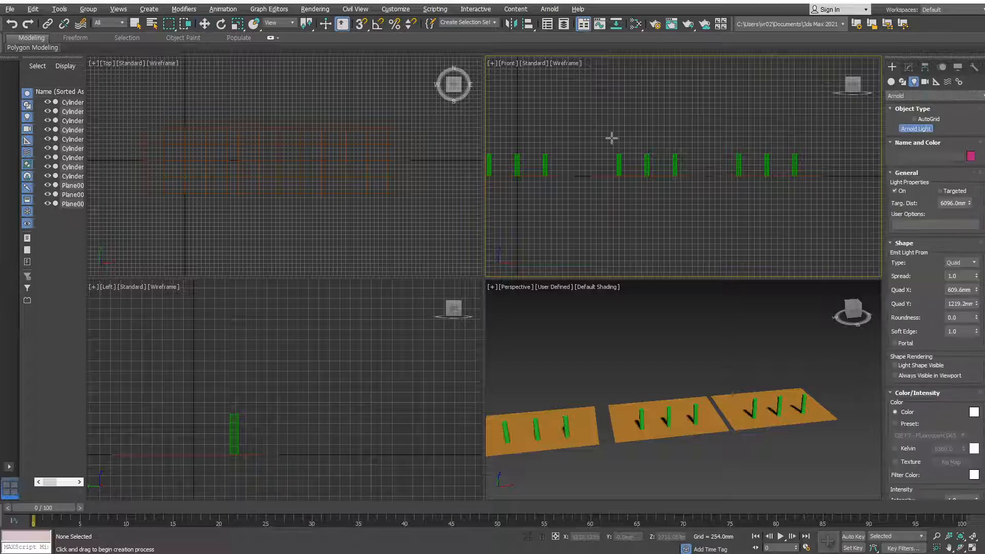
pyautogui.moveTo(278, 252); pyautogui.dragTo(276, 172)
pyautogui.rightClick(411, 359)
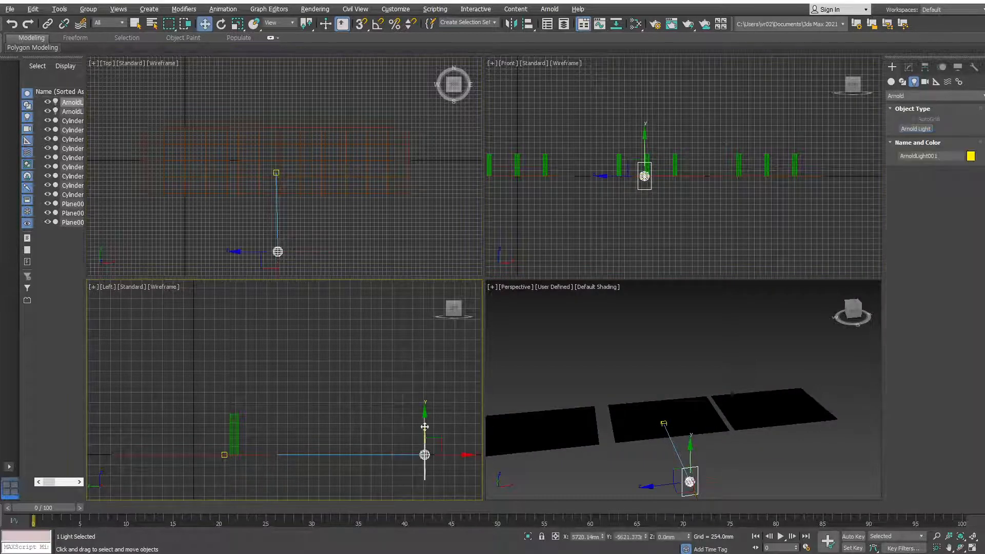
# Raise the Arnold light high above the planes and closer to its target, to about Y -2669 mm and Z 5550 mm
pyautogui.press('w')
pyautogui.moveTo(431, 447); pyautogui.dragTo(321, 214)
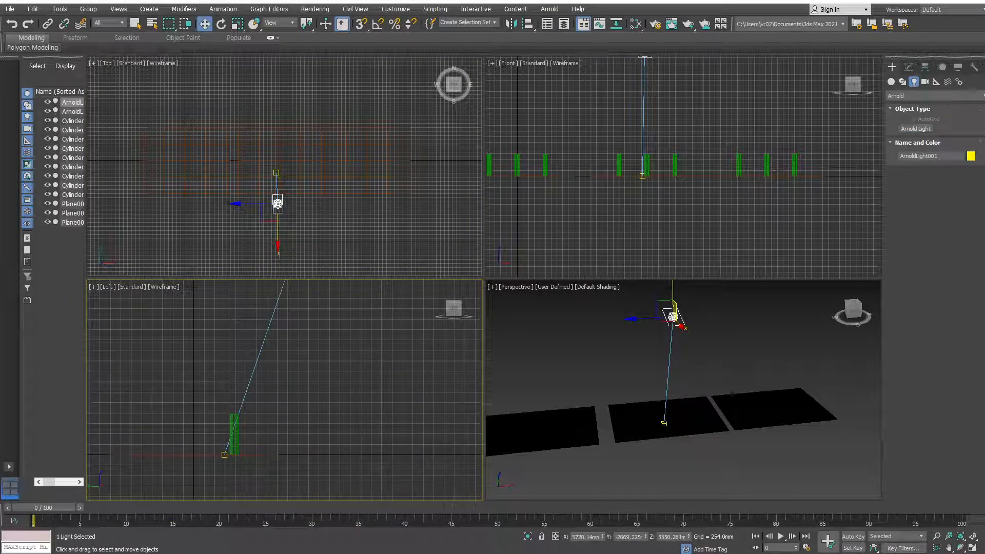
pyautogui.moveTo(682, 135); pyautogui.dragTo(687, 211, button='middle')
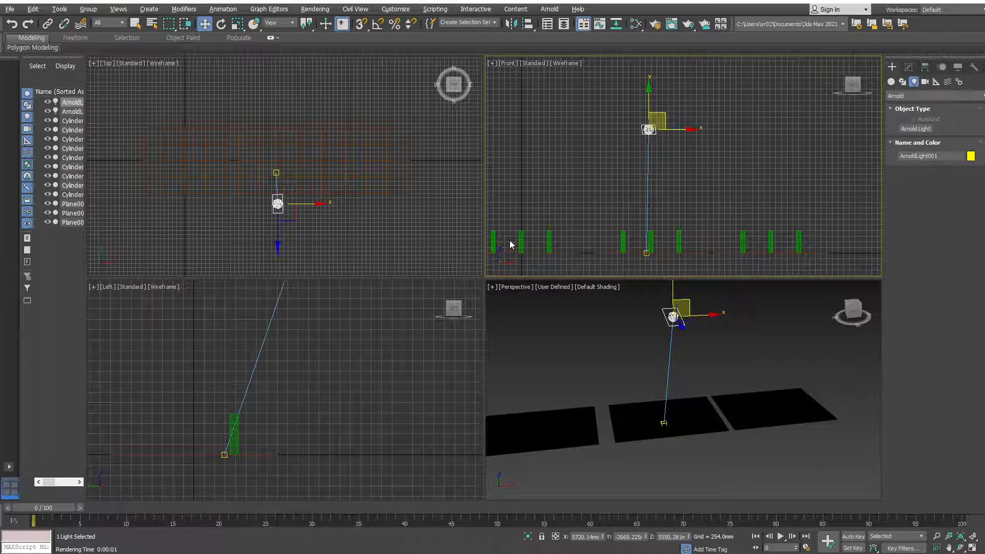
pyautogui.moveTo(424, 336); pyautogui.dragTo(462, 331, button='middle')
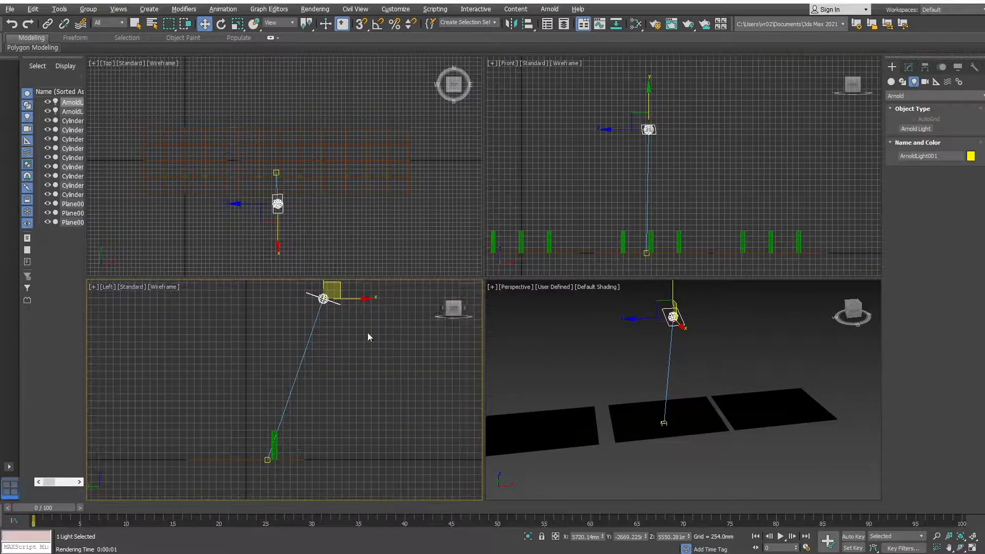
pyautogui.moveTo(353, 329); pyautogui.dragTo(357, 379, button='middle')
pyautogui.scroll(-3, 338, 370)
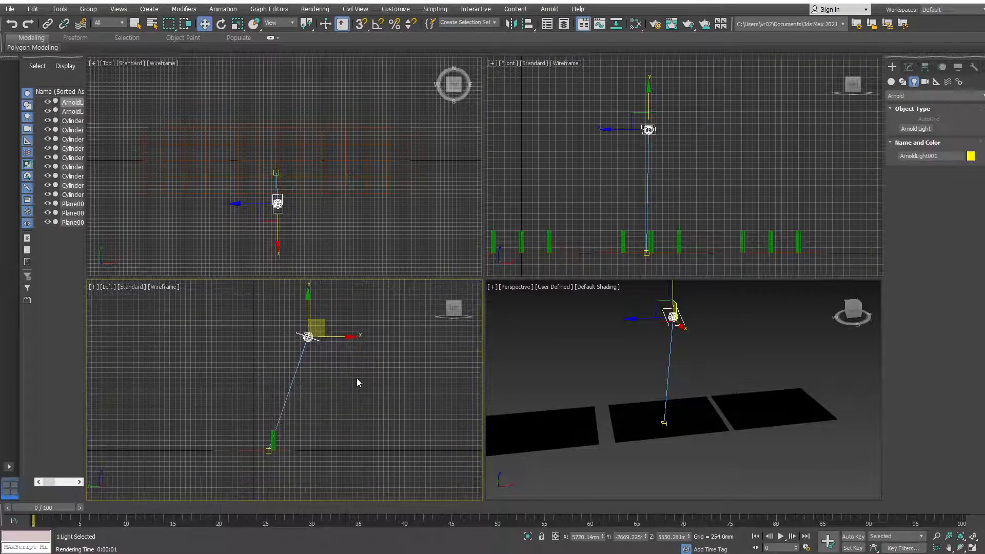
# Review the Arnold light's shape and color parameters and set its intensity to 68.3
pyautogui.click(908, 67)
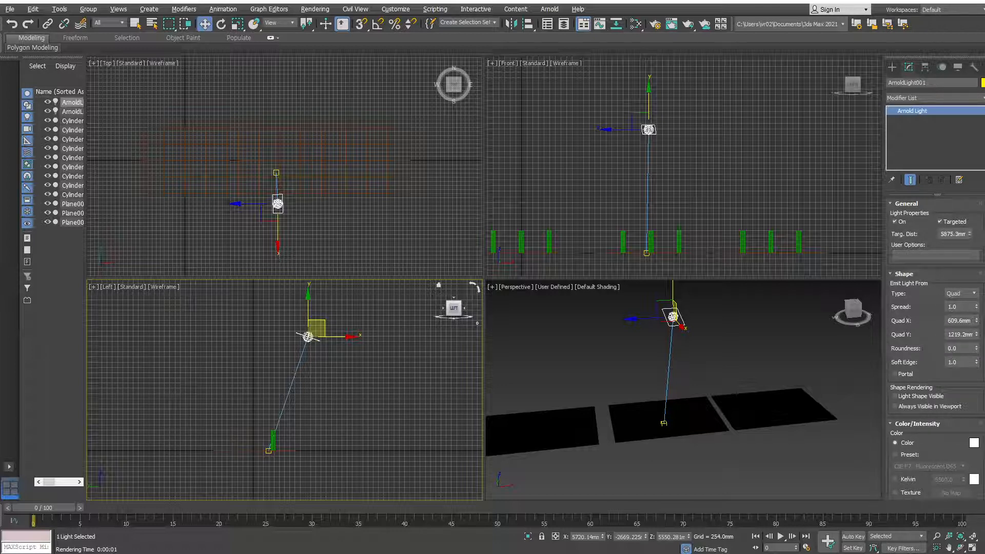
pyautogui.scroll(-3, 953, 241)
pyautogui.scroll(-2, 936, 348)
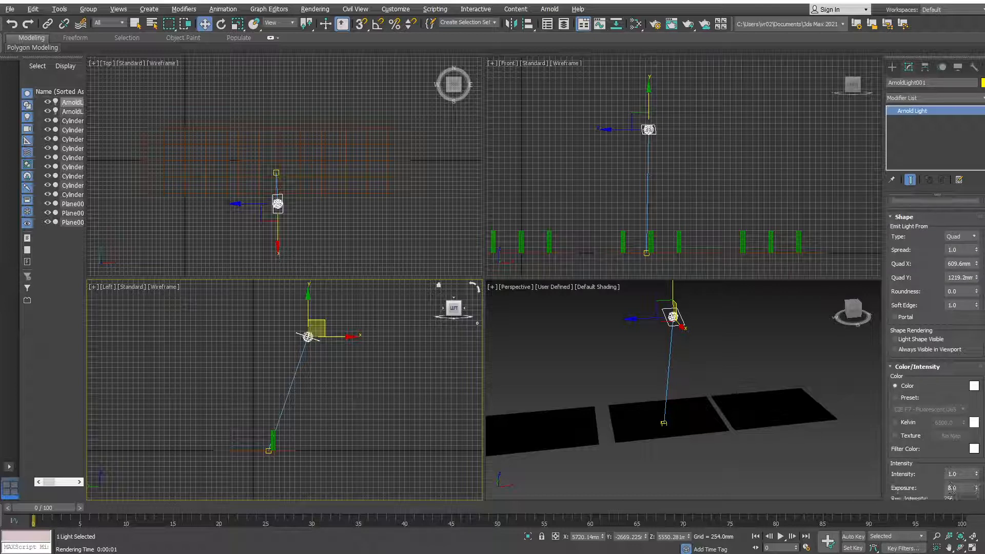
pyautogui.scroll(-5, 901, 285)
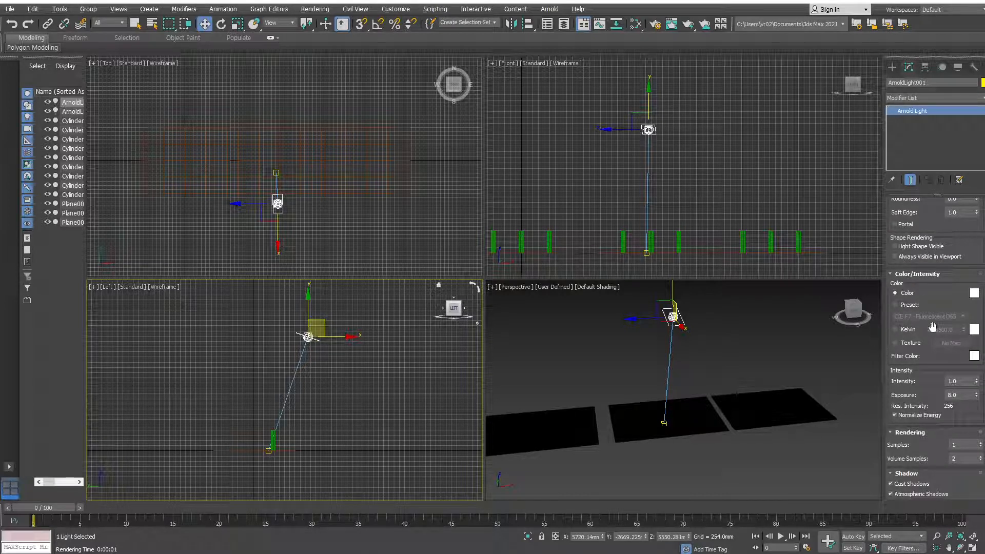
pyautogui.moveTo(973, 381); pyautogui.dragTo(940, 5)
pyautogui.moveTo(983, 323); pyautogui.dragTo(900, 277)
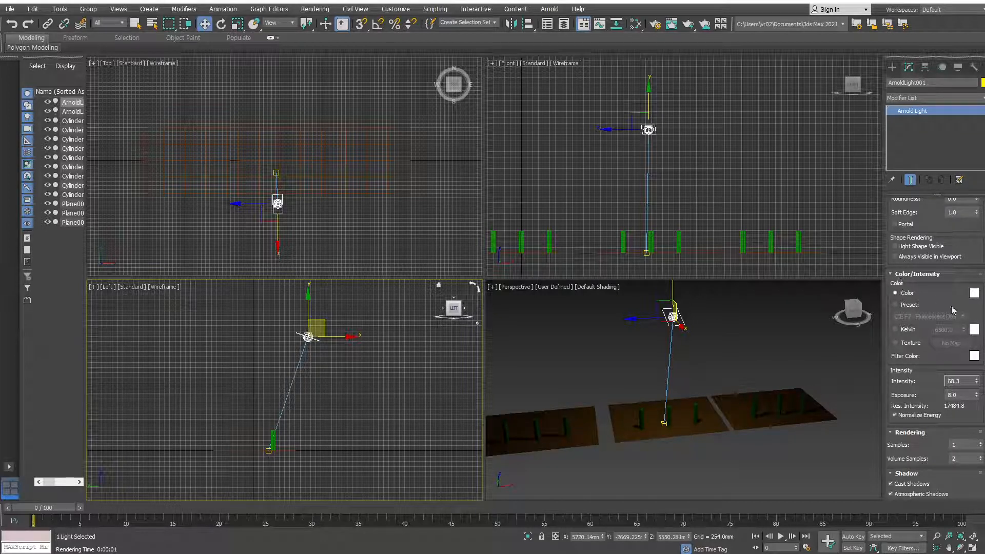
# Try the Kelvin color temperature option on the Arnold light and return it to the plain Color option
pyautogui.click(902, 332)
pyautogui.moveTo(963, 331); pyautogui.dragTo(956, 341)
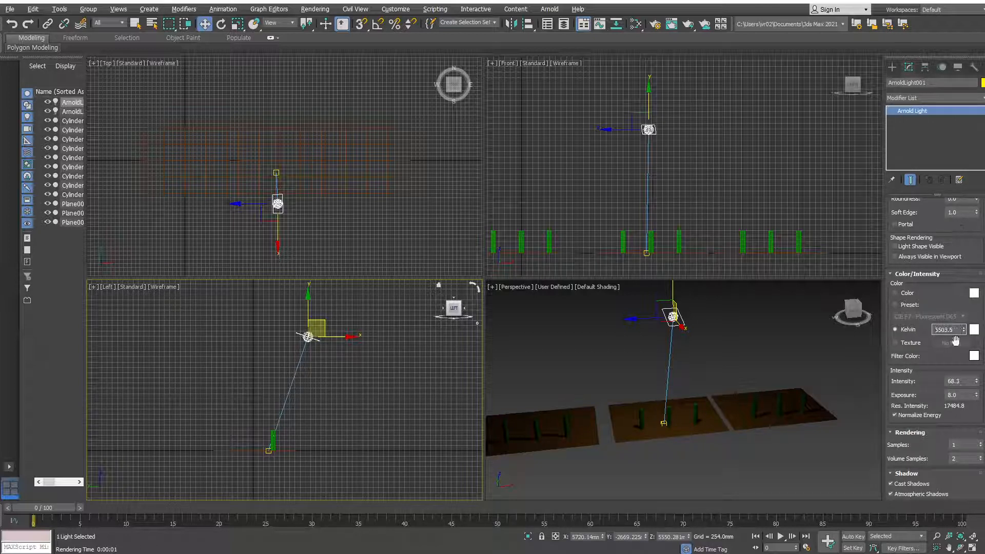
pyautogui.click(899, 294)
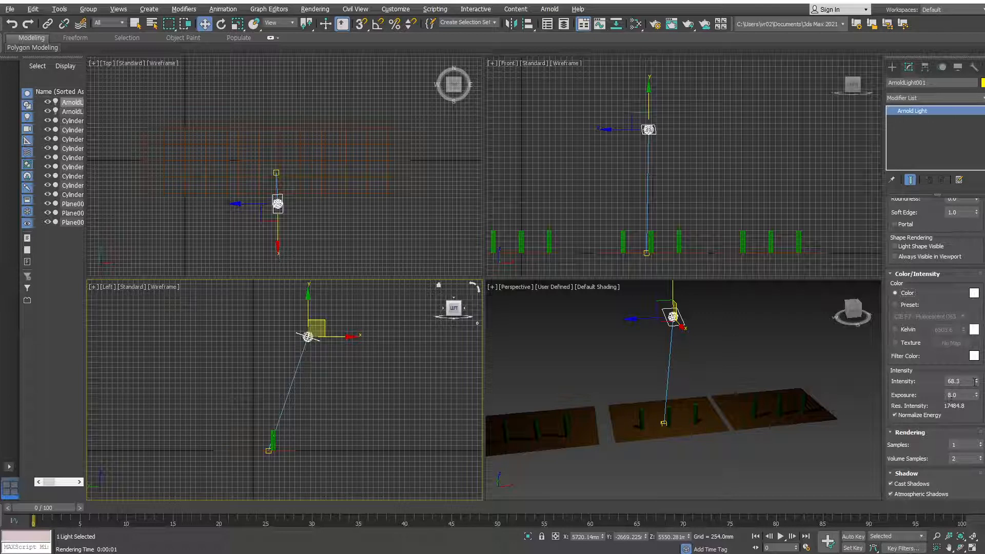
# Increase the Arnold light's intensity to 513.9 and open the render setup
pyautogui.moveTo(976, 381); pyautogui.dragTo(977, 280)
pyautogui.moveTo(953, 1); pyautogui.dragTo(976, 381)
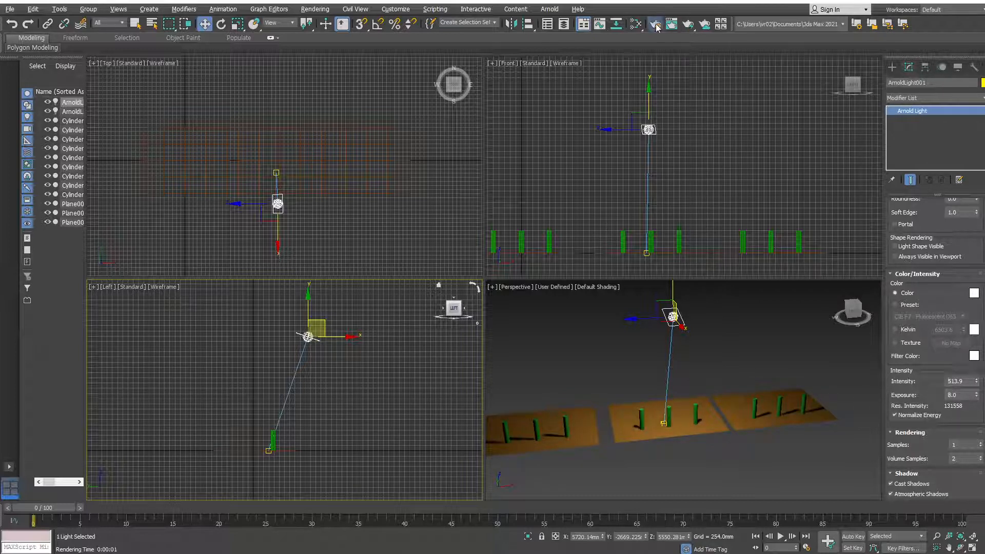
pyautogui.click(656, 26)
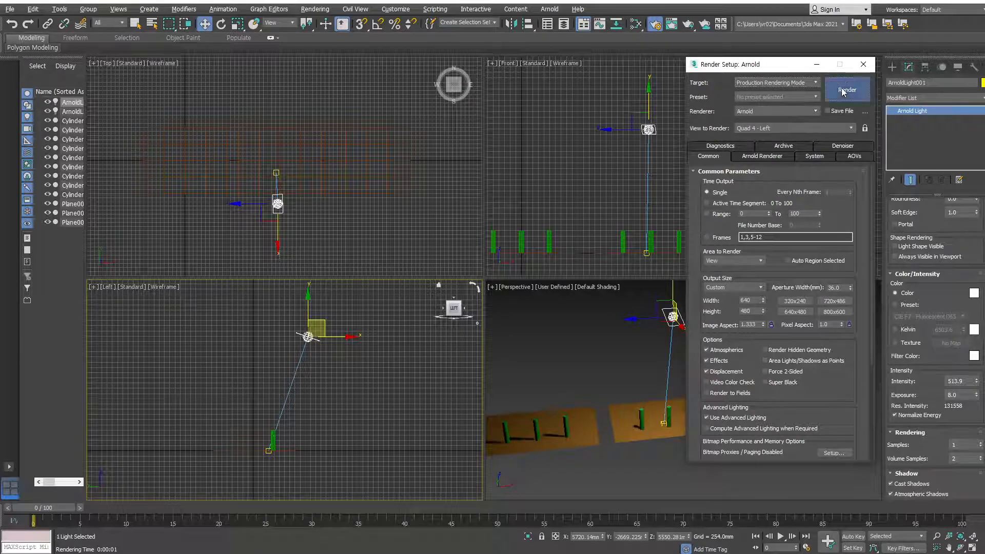
# Render the Left view and the Perspective view with Arnold and close the render setup
pyautogui.click(846, 91)
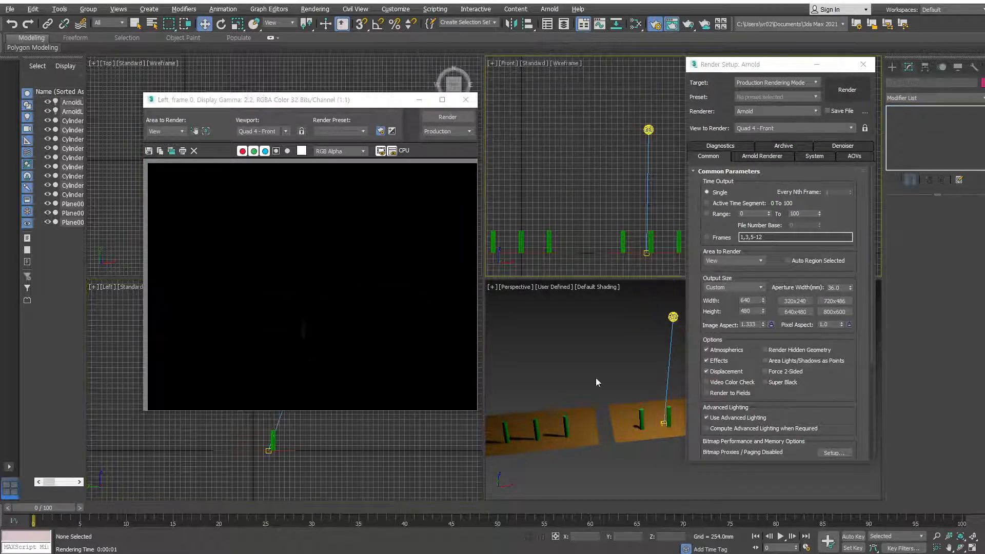
pyautogui.click(596, 379)
pyautogui.click(852, 96)
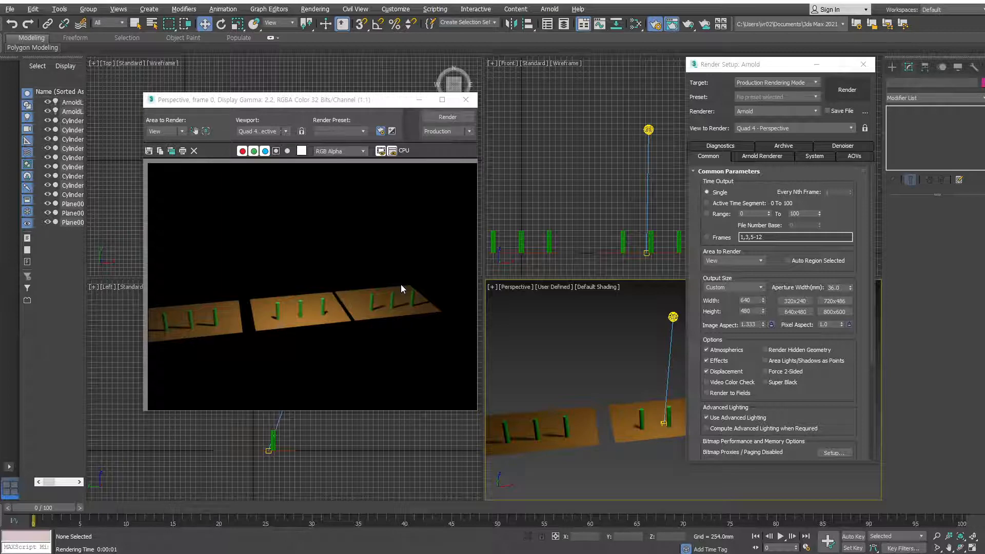
pyautogui.moveTo(770, 64); pyautogui.dragTo(842, 62)
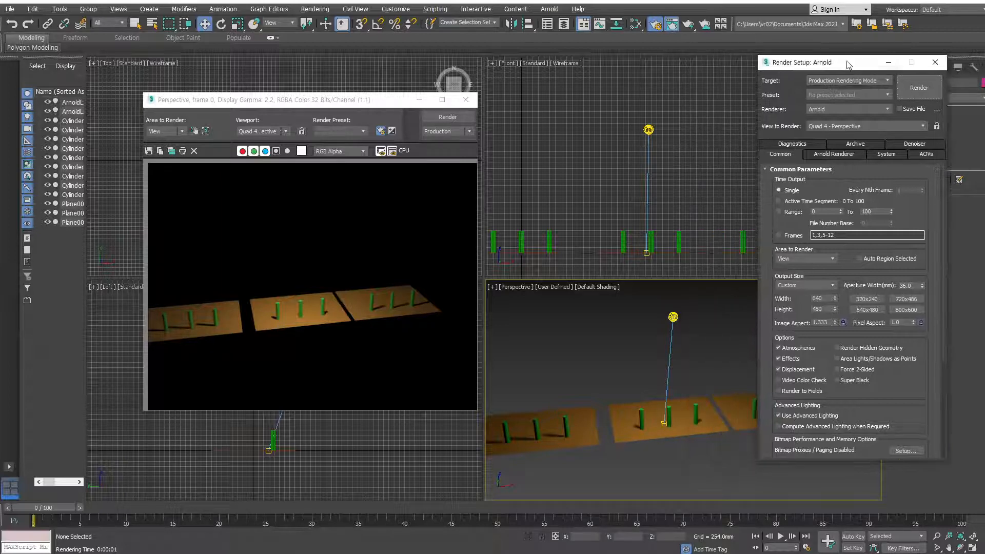
pyautogui.click(934, 62)
# Render a perspective close-up of the cylinders on the middle plane with Arnold and close the rendered frame
pyautogui.scroll(10, 665, 427)
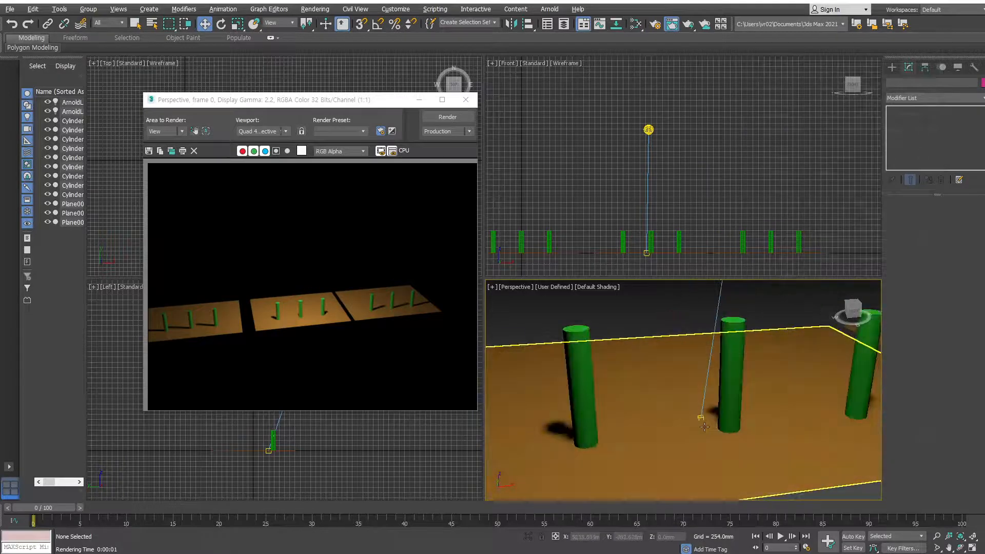
pyautogui.click(687, 24)
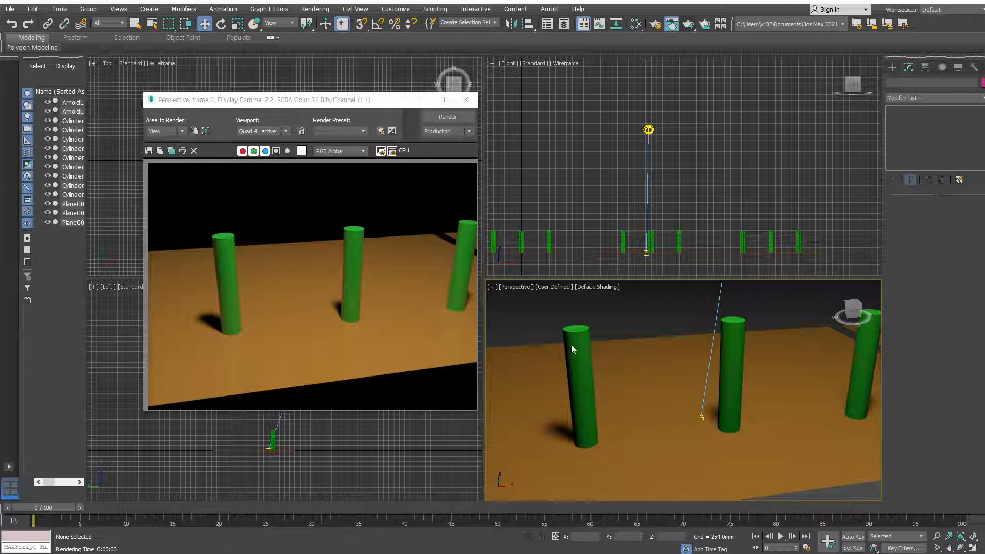
pyautogui.scroll(-10, 573, 349)
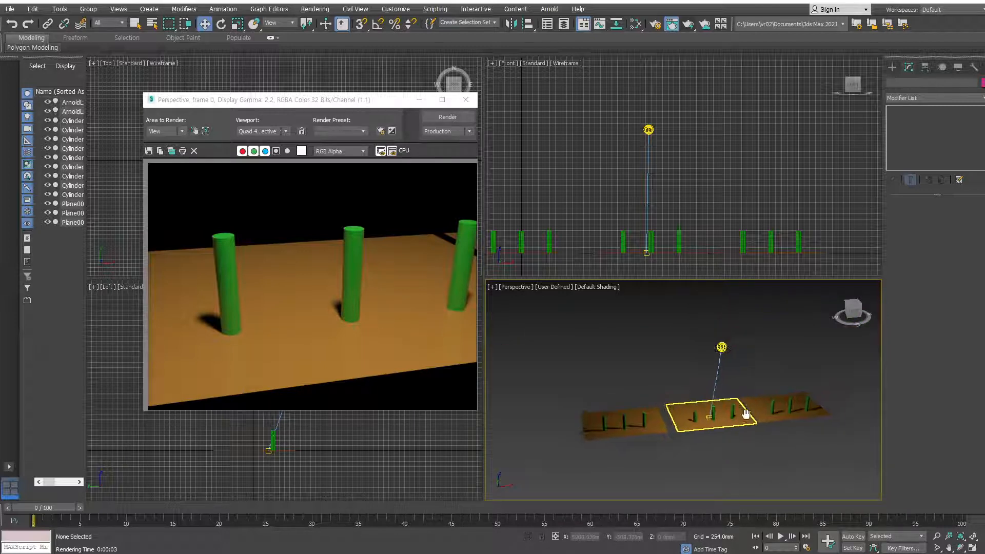
pyautogui.scroll(3, 745, 413)
pyautogui.click(465, 99)
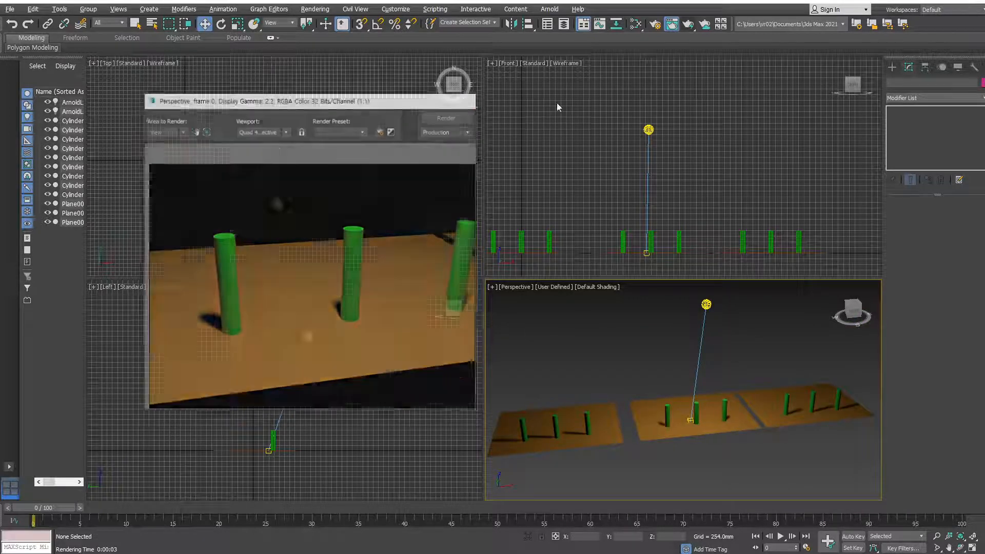
# Review the Arnold light's shape, color, intensity and shadow parameters and delete the light
pyautogui.click(648, 130)
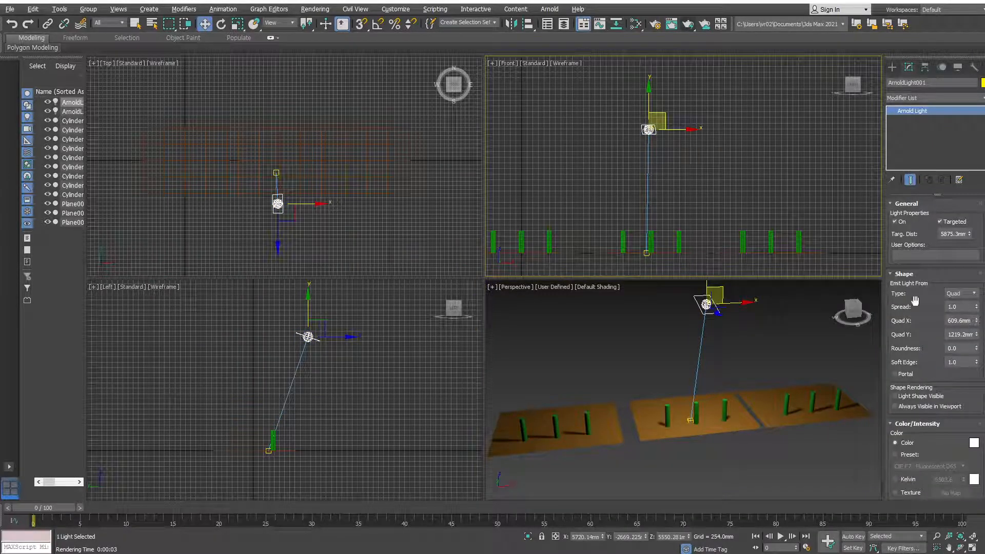
pyautogui.scroll(-5, 978, 314)
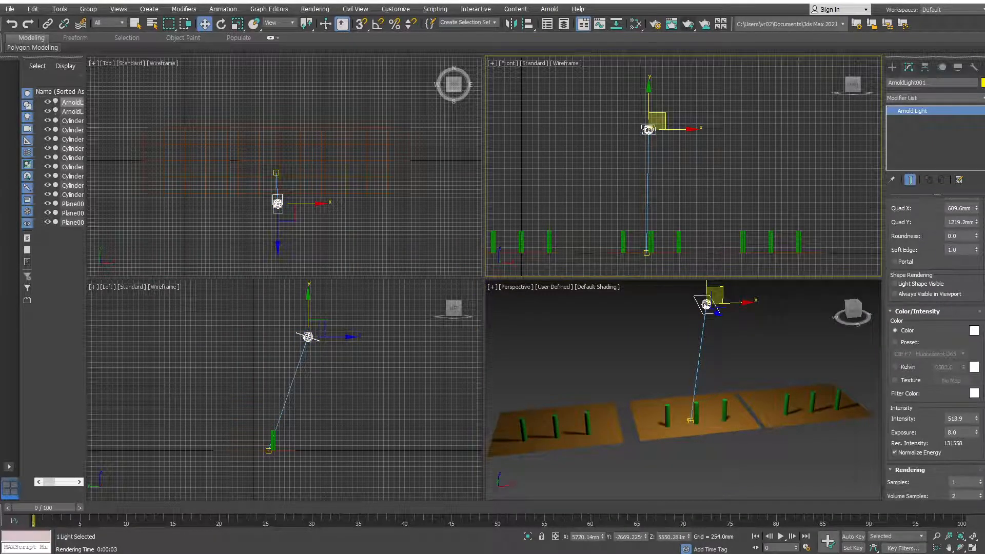
pyautogui.scroll(-4, 935, 348)
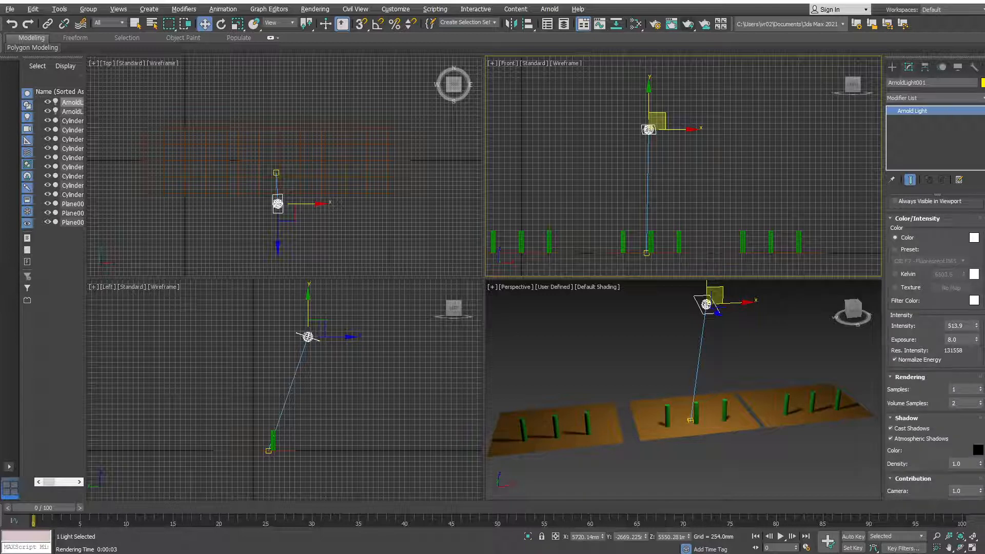
pyautogui.scroll(3, 936, 348)
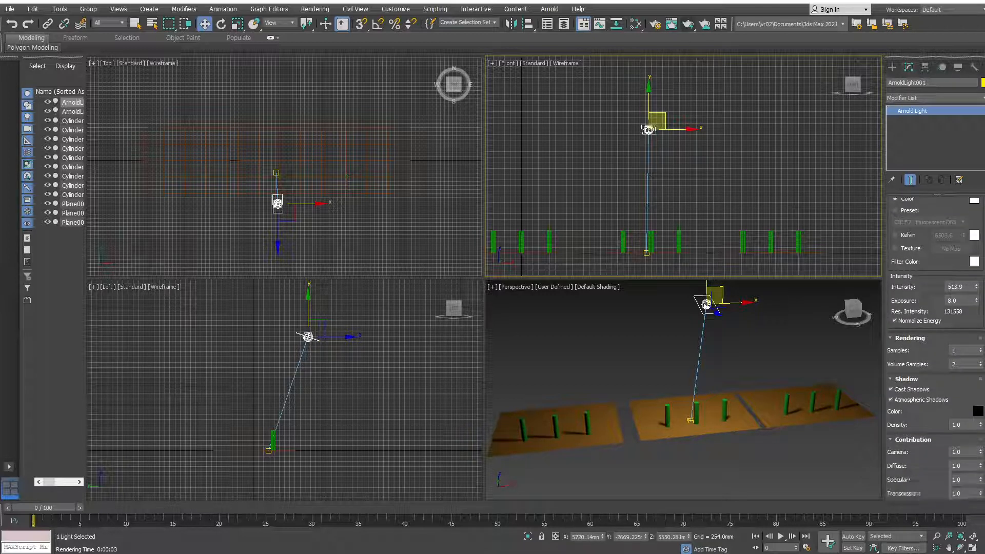
pyautogui.scroll(-3, 936, 349)
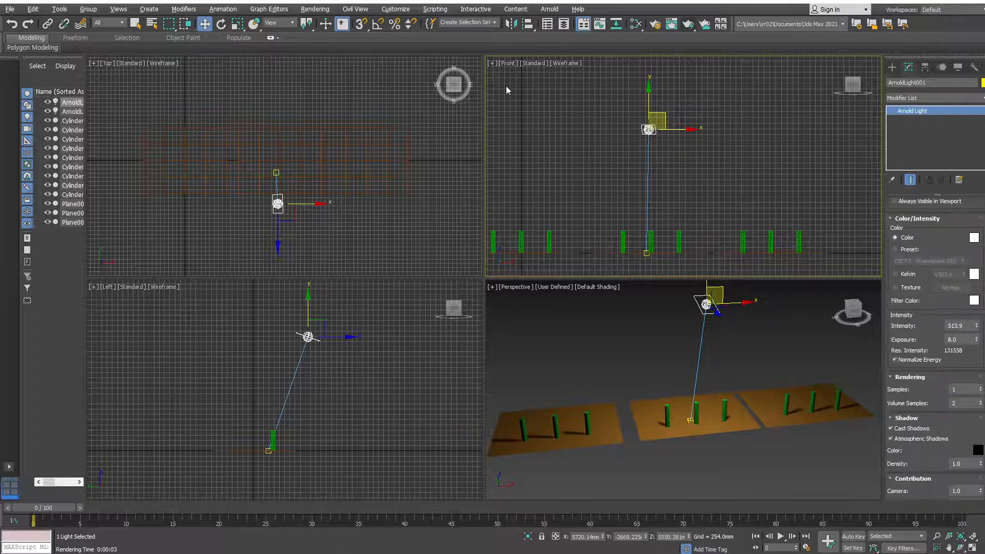
pyautogui.click(898, 68)
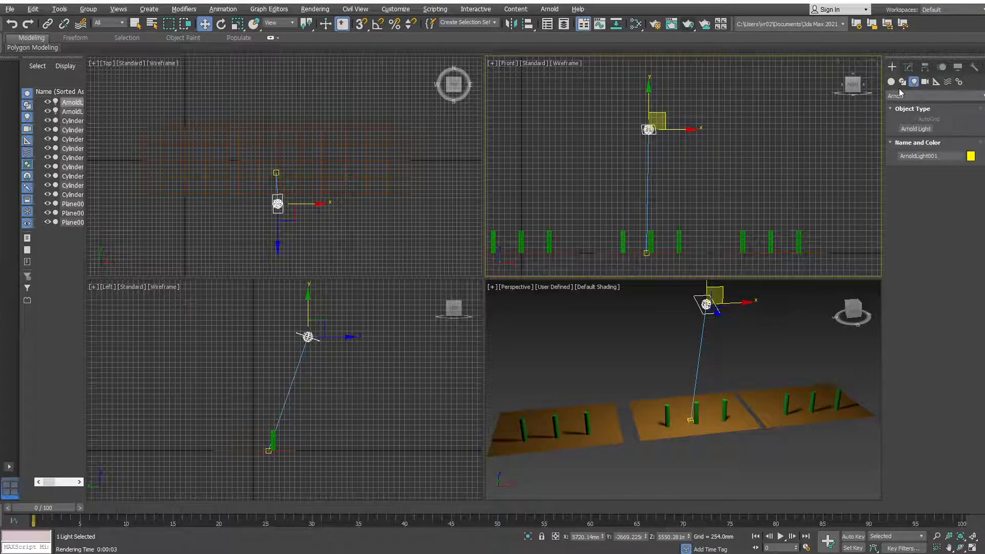
pyautogui.press('Delete')
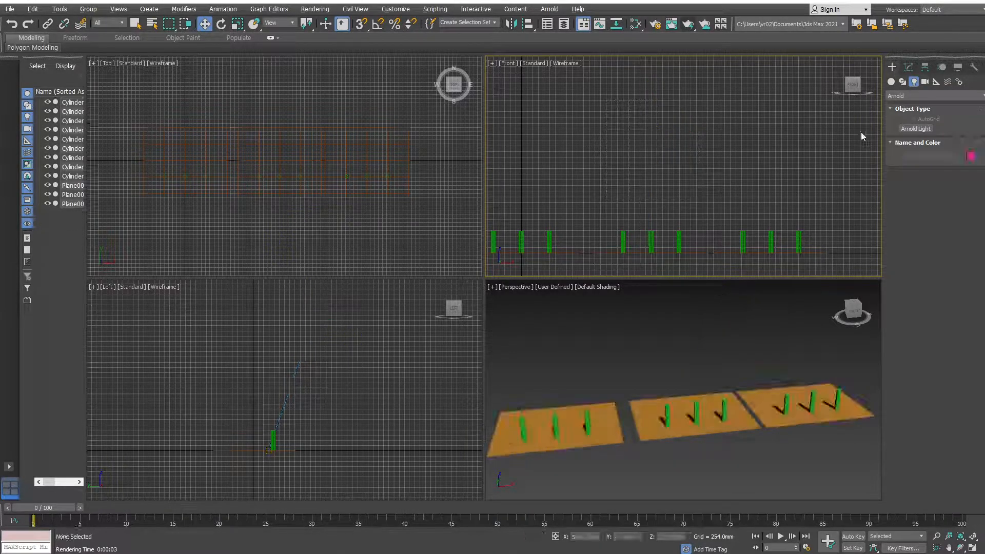
# Create a standard Skylight and place it just in front of the middle plane in the Top view
pyautogui.click(916, 96)
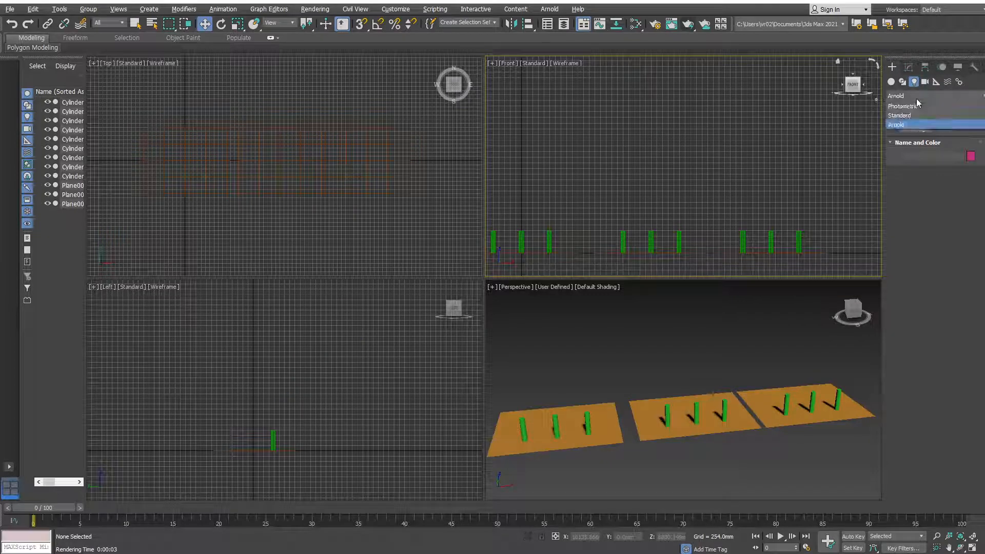
pyautogui.click(918, 109)
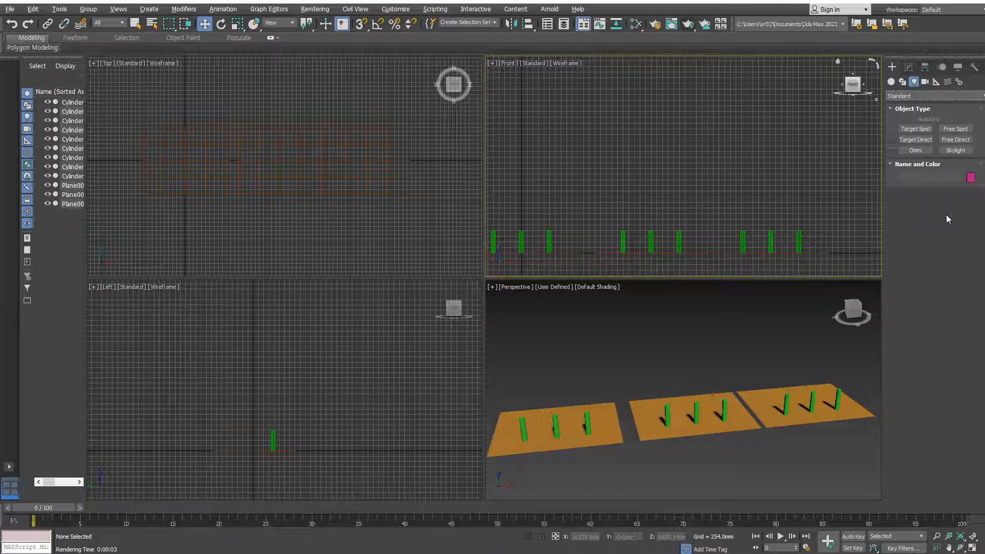
pyautogui.click(954, 150)
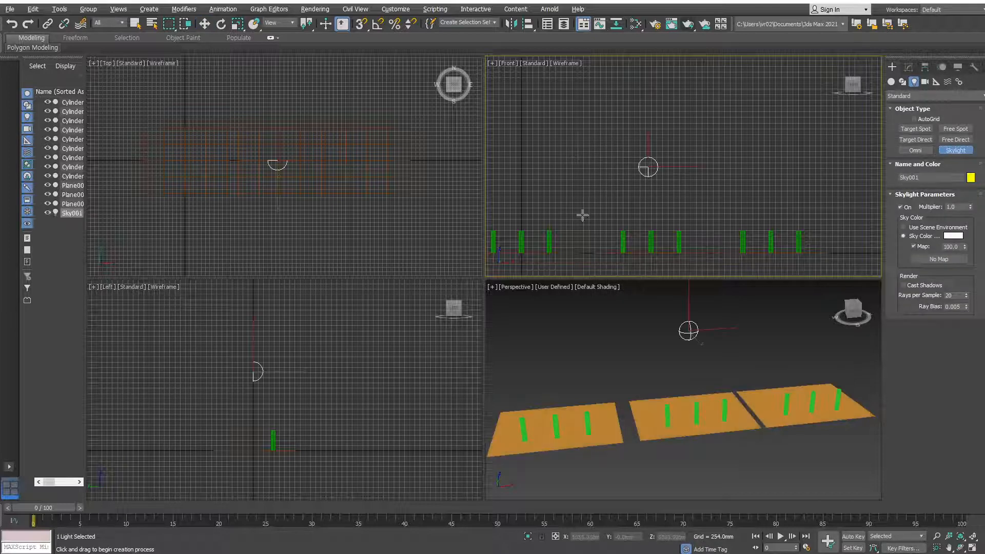
pyautogui.click(283, 213)
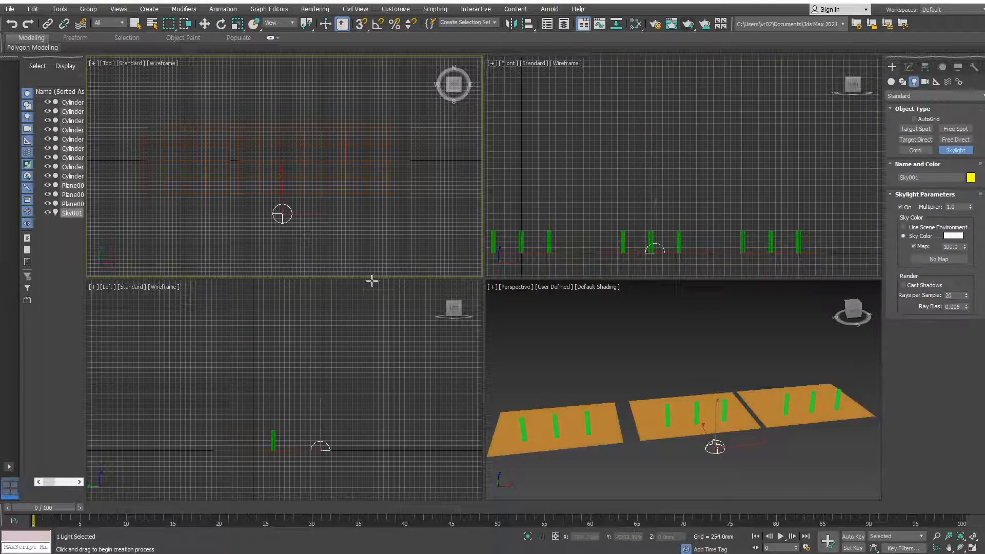
# Render the skylit Perspective view with Arnold and close the rendered frame
pyautogui.rightClick(637, 353)
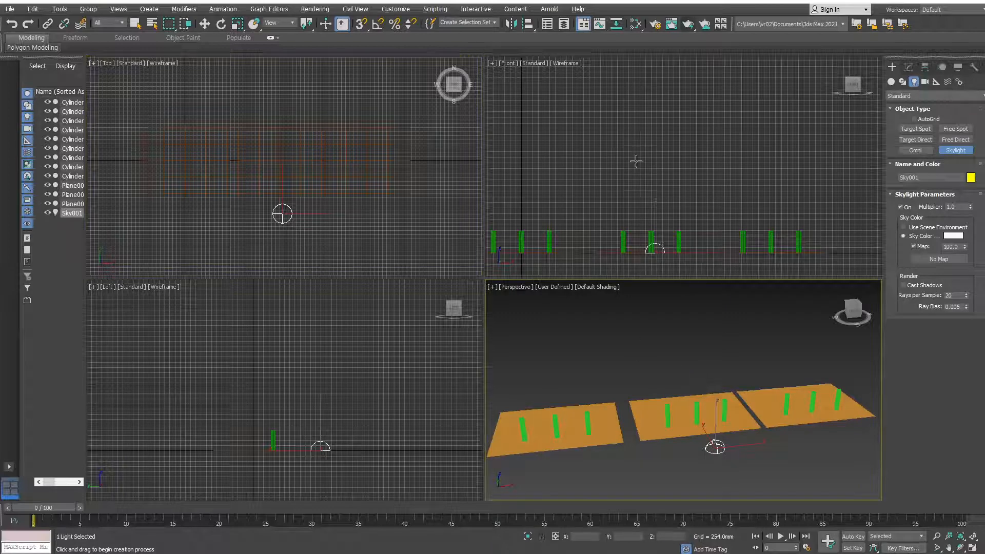
pyautogui.click(688, 25)
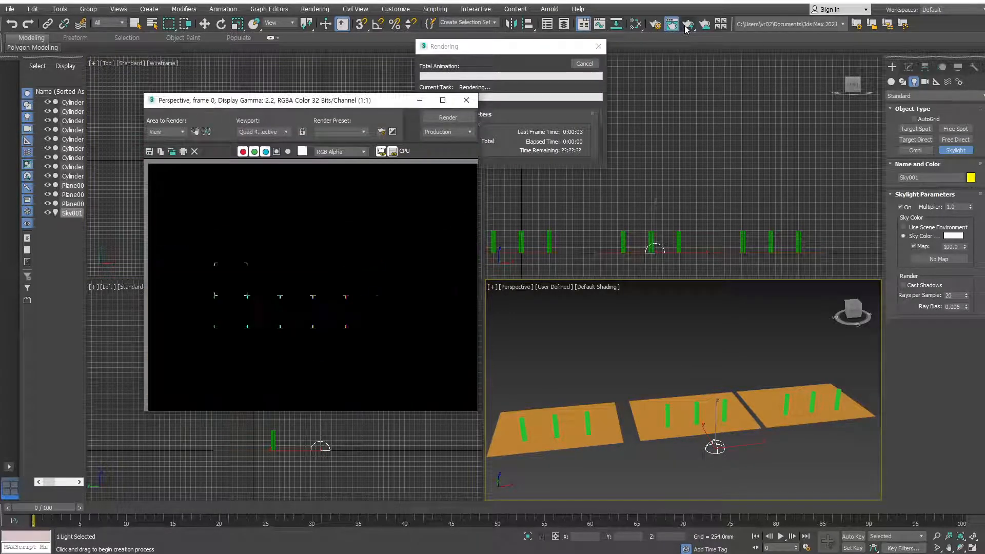
pyautogui.click(466, 100)
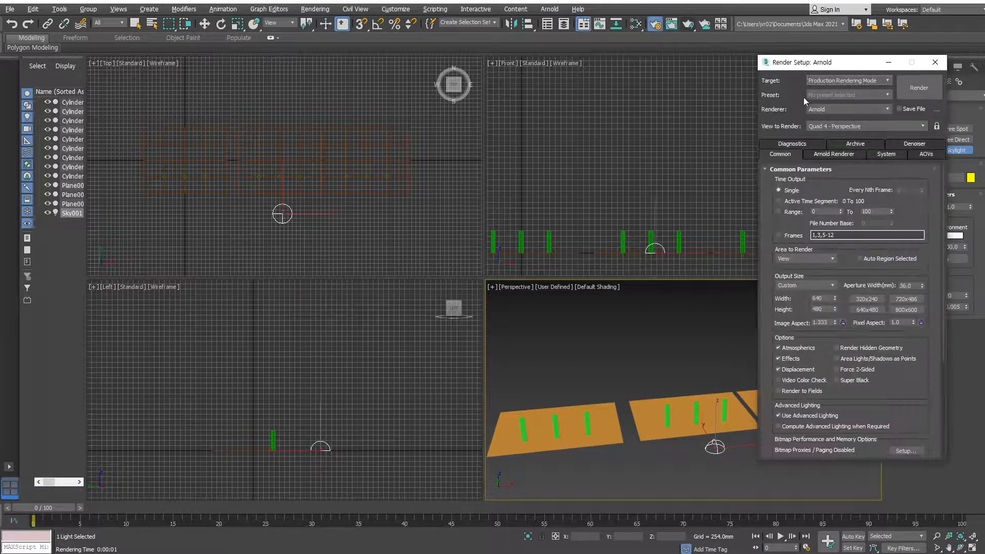
# Change the renderer to Scanline Renderer and render the Perspective view
pyautogui.click(831, 108)
pyautogui.click(831, 138)
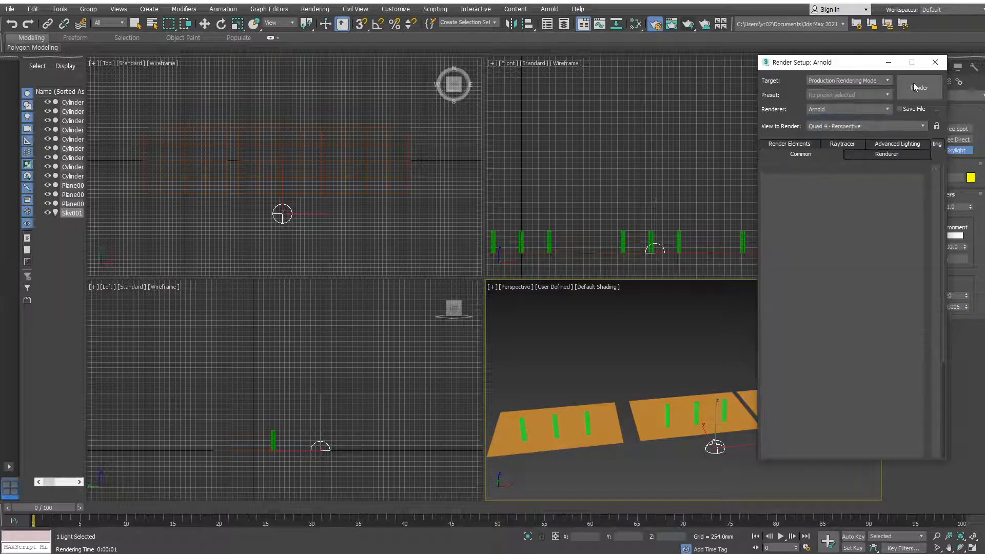
pyautogui.click(914, 87)
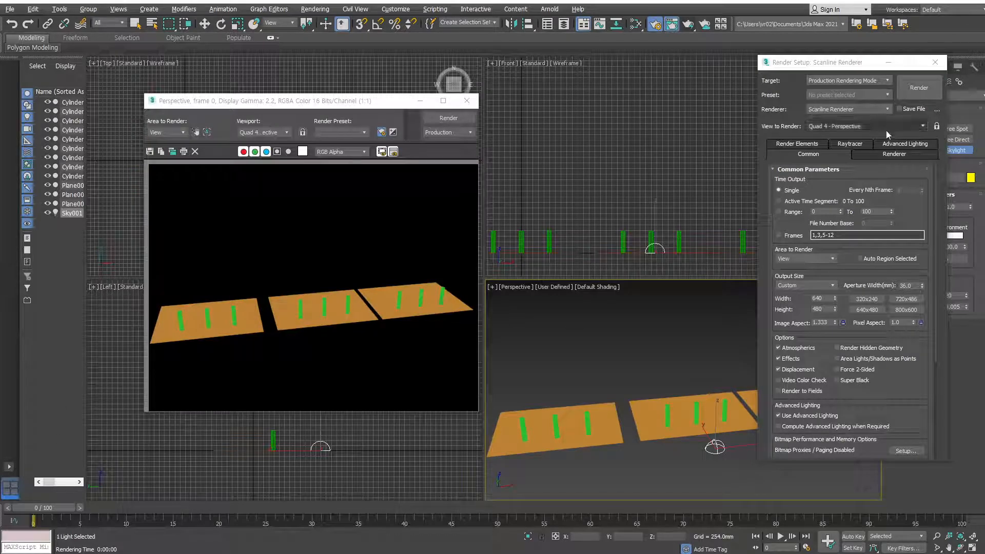
# Set the advanced lighting plug-in to Light Tracer and render the Perspective view
pyautogui.click(891, 144)
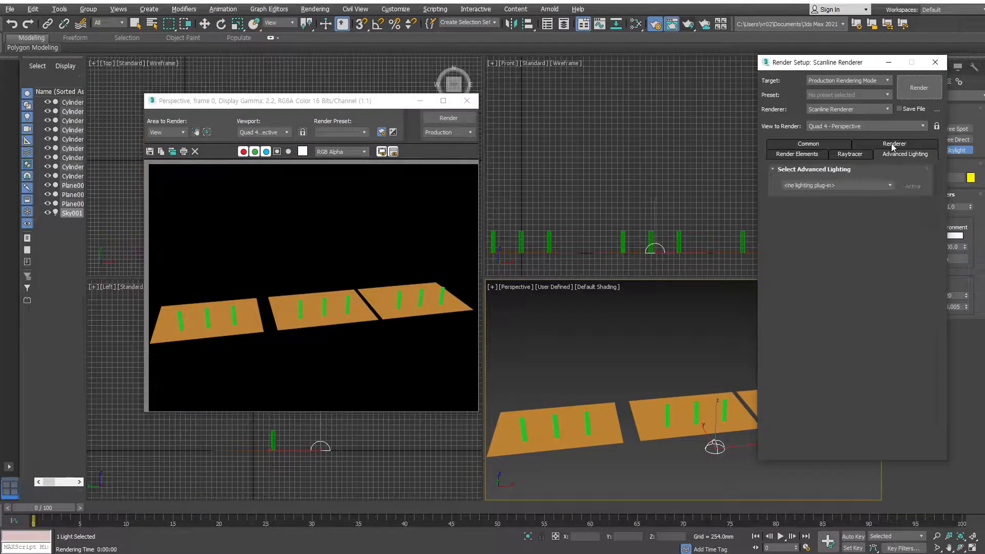
pyautogui.click(890, 186)
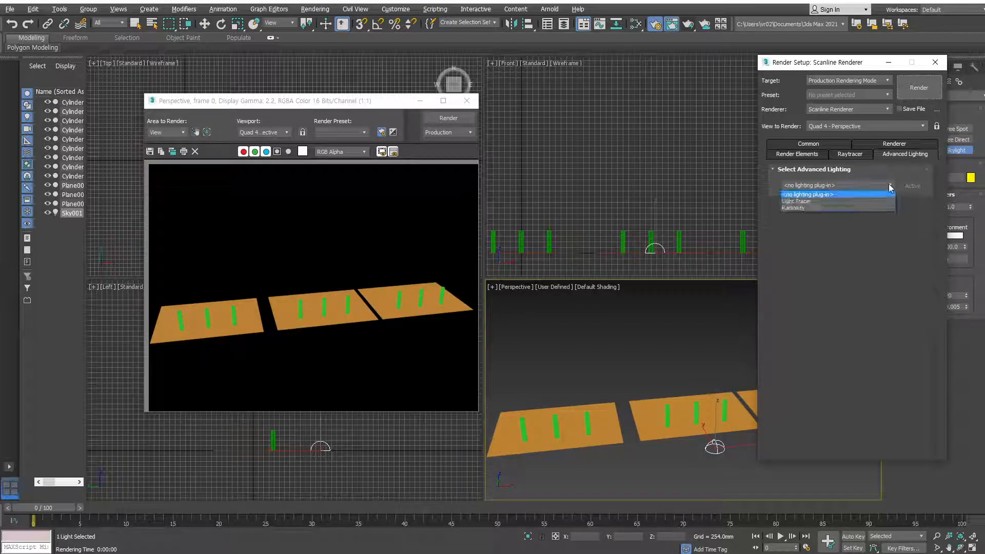
pyautogui.click(798, 201)
pyautogui.click(918, 86)
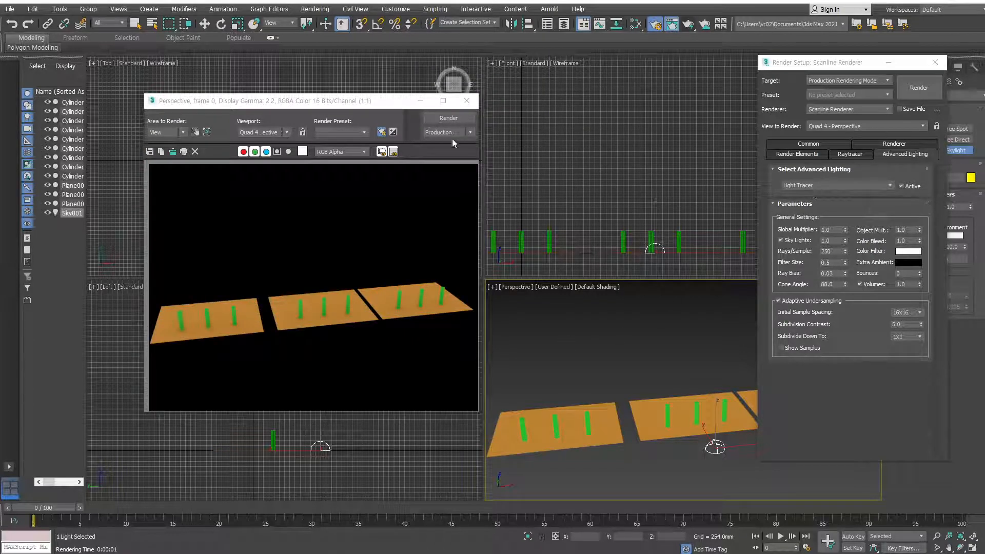
# Render a closer perspective view of the middle plane's three cylinders with Light Tracer and inspect the shadows at their bases
pyautogui.scroll(4, 595, 416)
pyautogui.scroll(5, 687, 425)
pyautogui.moveTo(698, 425); pyautogui.dragTo(440, 414, button='middle')
pyautogui.scroll(-8, 590, 402)
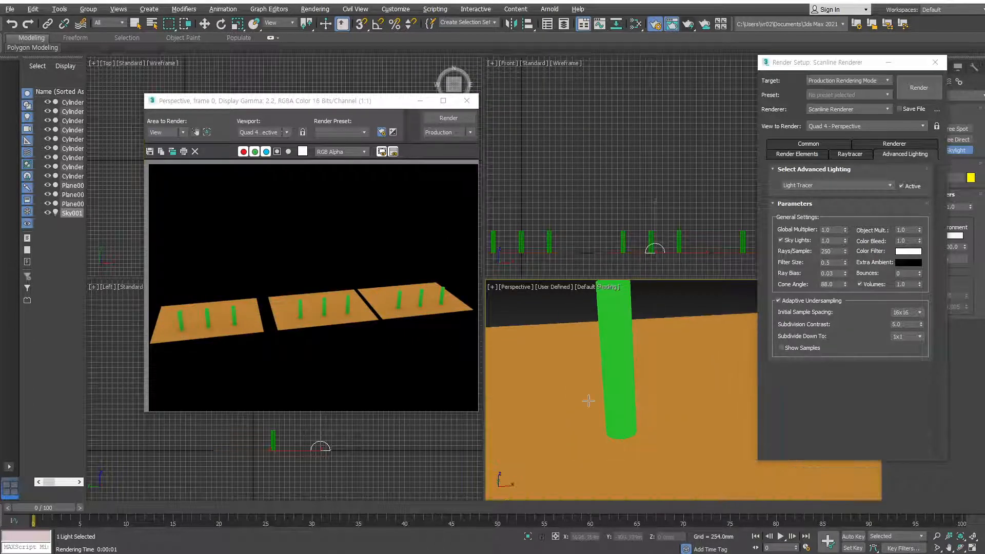
pyautogui.click(917, 87)
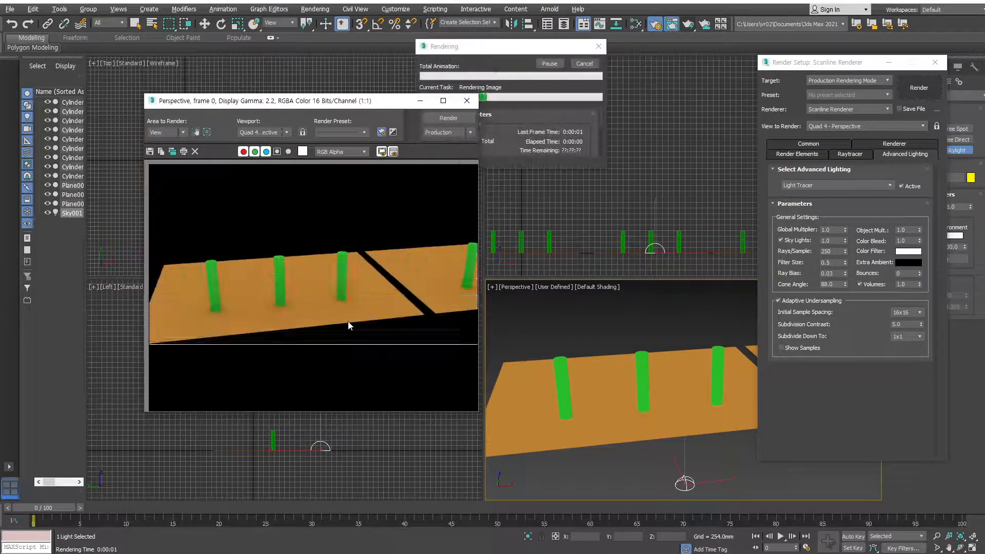
pyautogui.scroll(2, 348, 325)
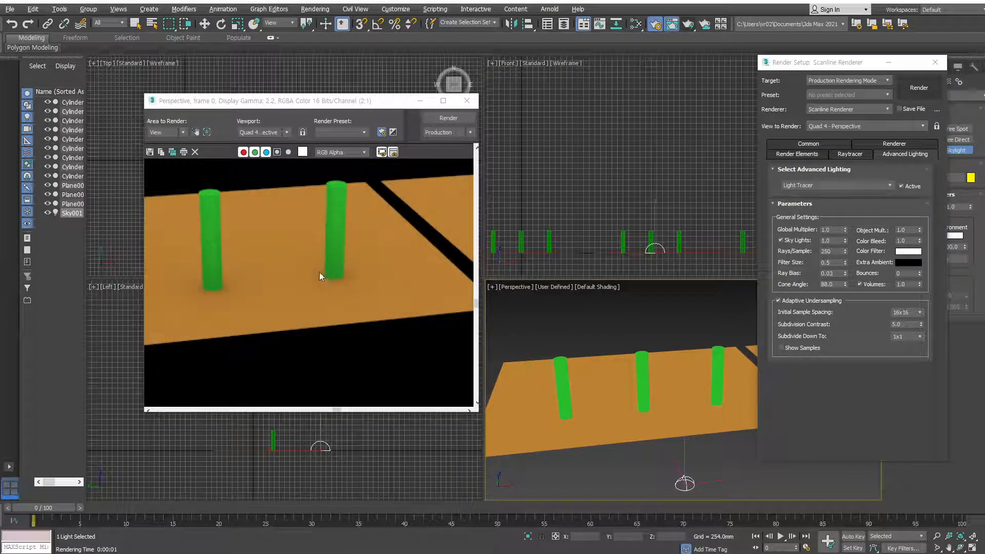
pyautogui.scroll(-2, 307, 283)
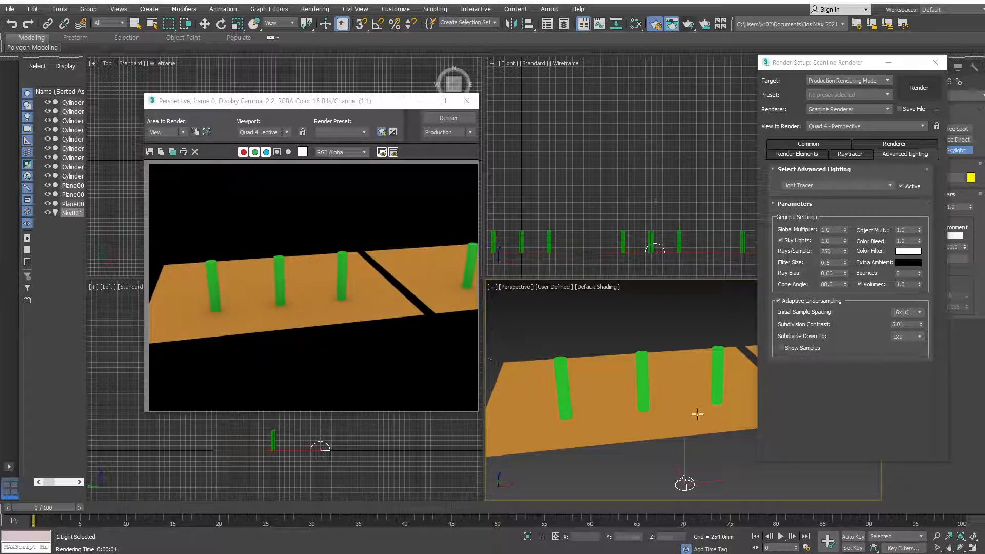
# Render a tighter close-up of two cylinders on the middle plane with Light Tracer and close the rendered frame
pyautogui.scroll(4, 688, 429)
pyautogui.scroll(2, 724, 347)
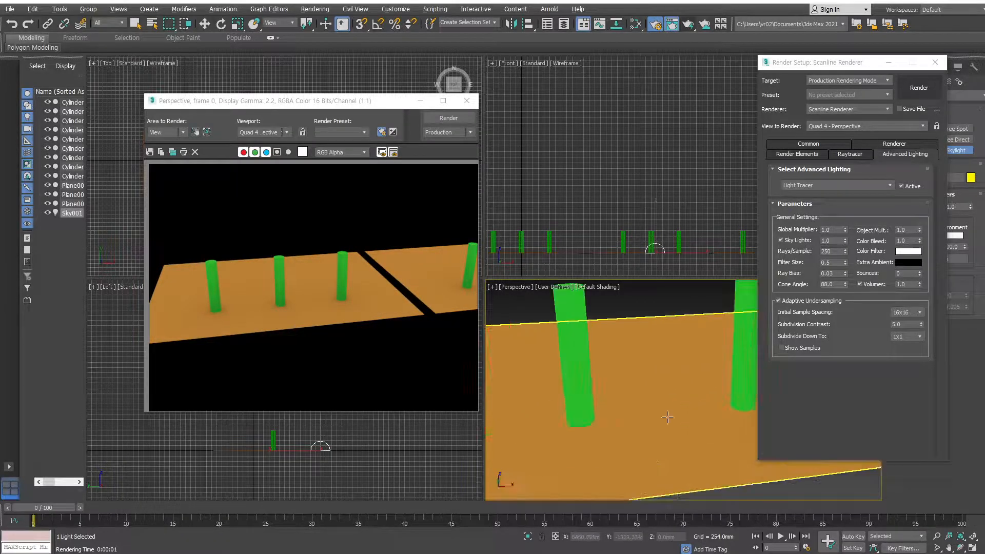
pyautogui.click(908, 97)
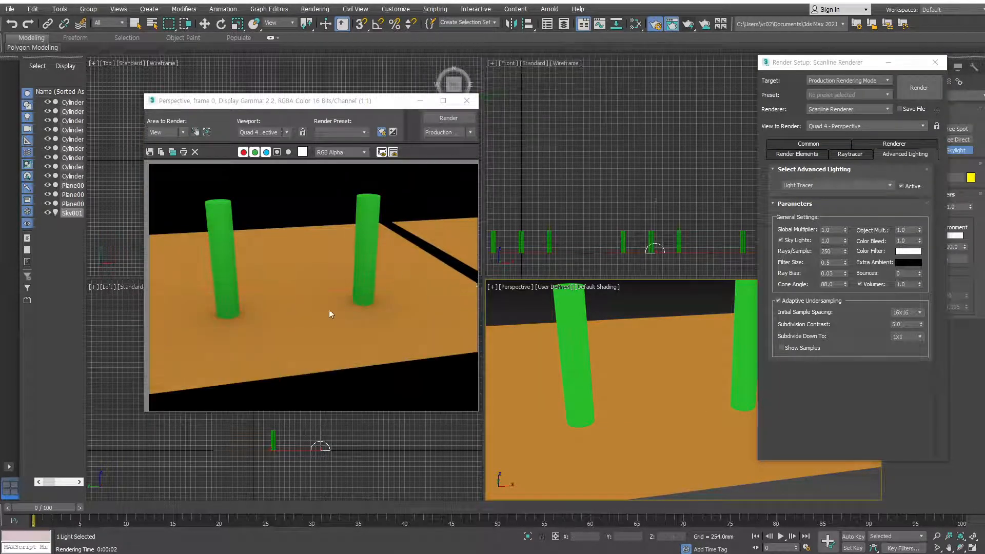
pyautogui.scroll(-6, 584, 341)
pyautogui.moveTo(609, 349); pyautogui.dragTo(698, 419, button='middle')
pyautogui.click(468, 101)
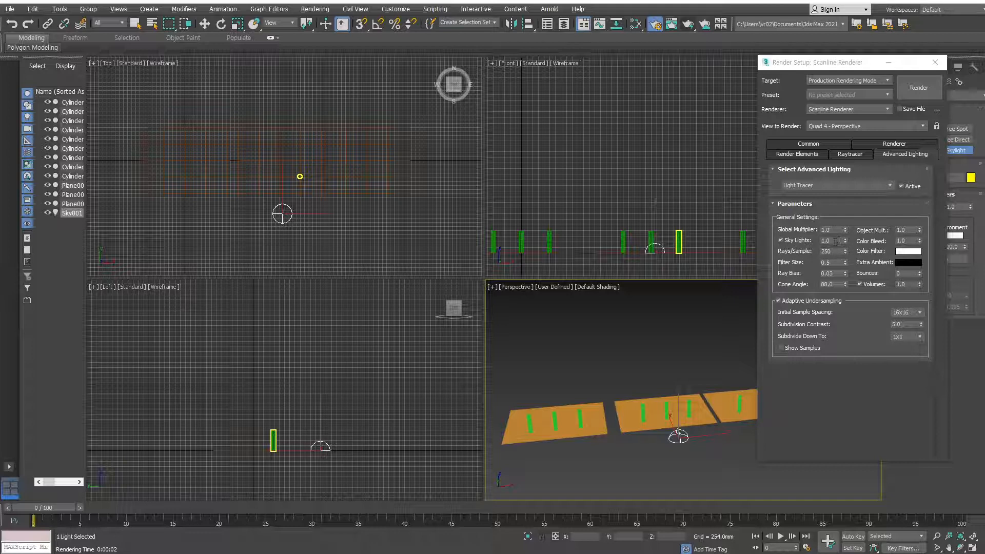
# Delete the Skylight in front of the middle plane
pyautogui.click(817, 185)
pyautogui.click(334, 248)
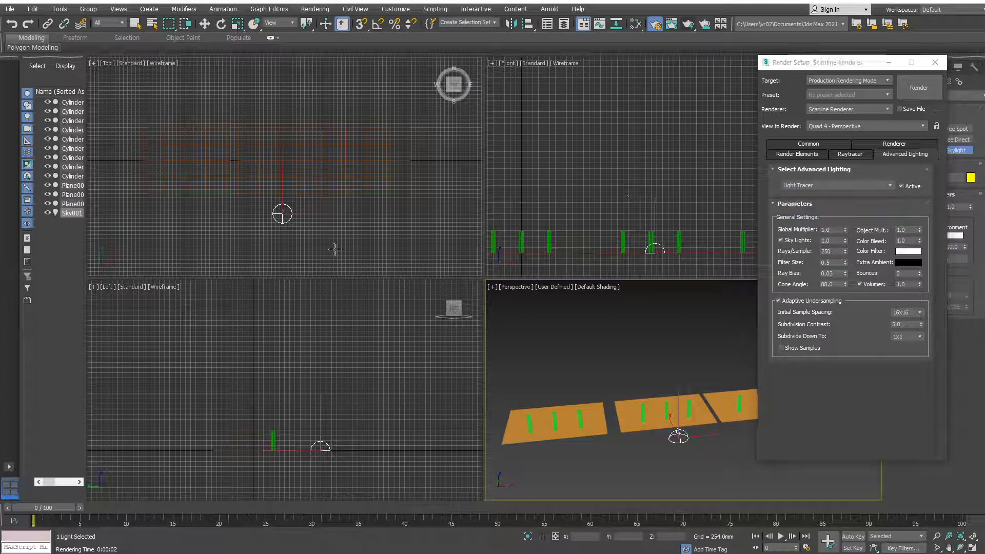
pyautogui.click(237, 213)
pyautogui.press('w')
pyautogui.press('Delete')
pyautogui.moveTo(313, 240); pyautogui.dragTo(262, 201)
pyautogui.press('Delete')
# Reset the advanced lighting to no lighting plug-in, accept discarding its solution, and close the render setup
pyautogui.click(815, 187)
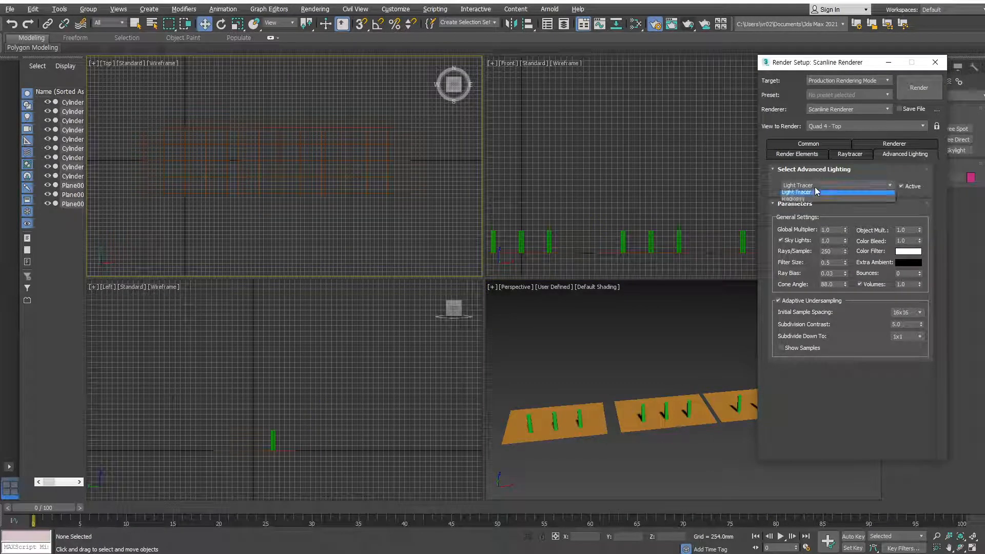
pyautogui.click(807, 195)
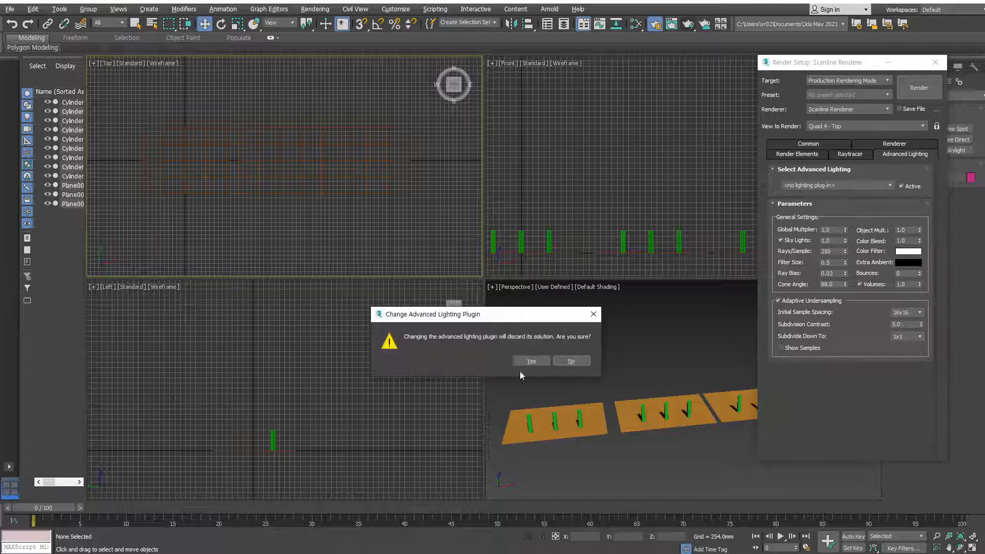
pyautogui.click(530, 362)
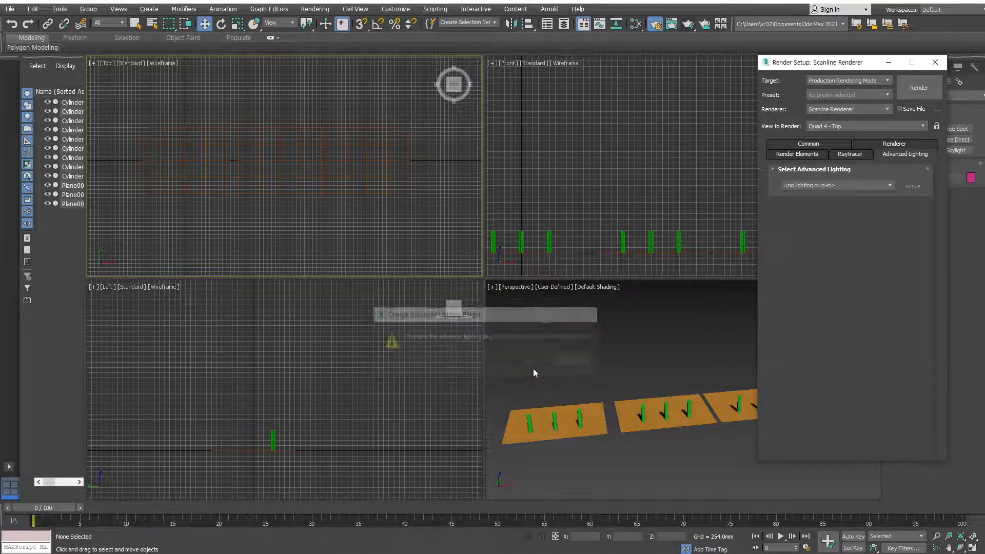
pyautogui.click(935, 63)
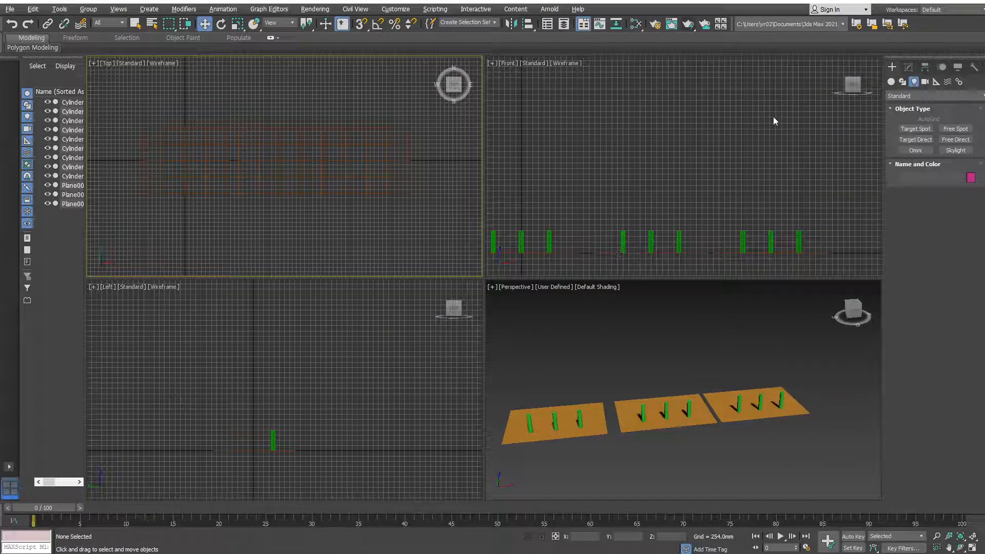
# Place a Physical camera beside the right-hand plane in the Top view, aimed past its outer edge, and delete it
pyautogui.click(925, 81)
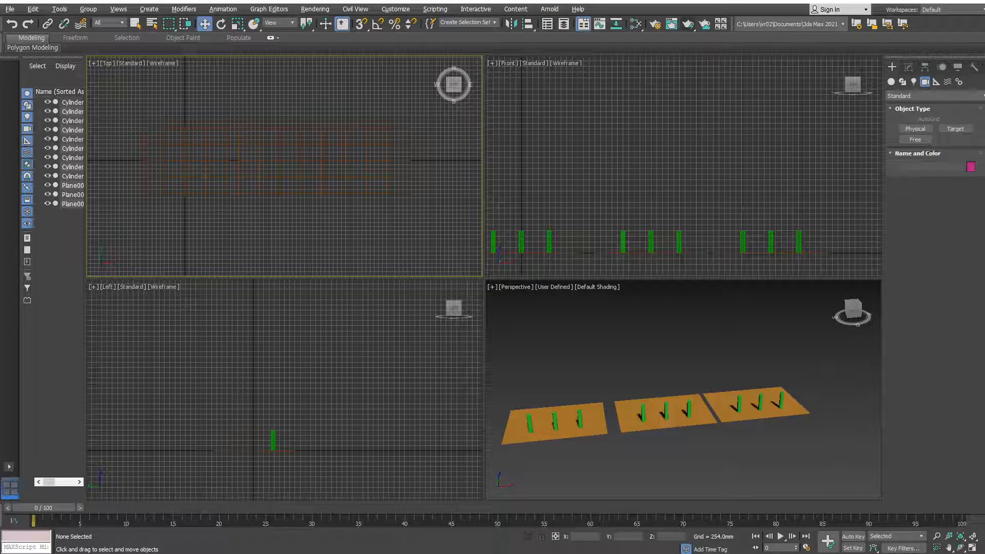
pyautogui.click(920, 131)
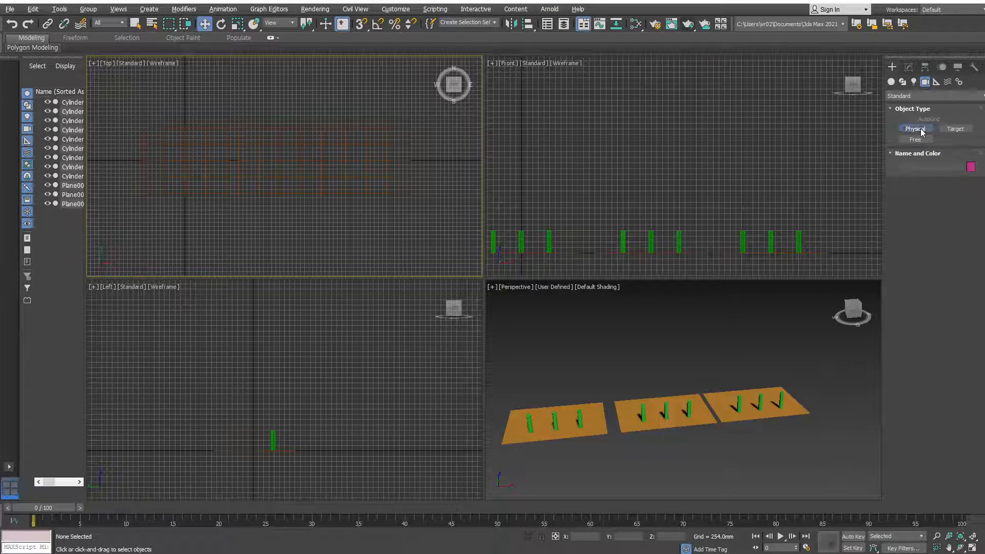
pyautogui.moveTo(435, 230); pyautogui.dragTo(416, 136)
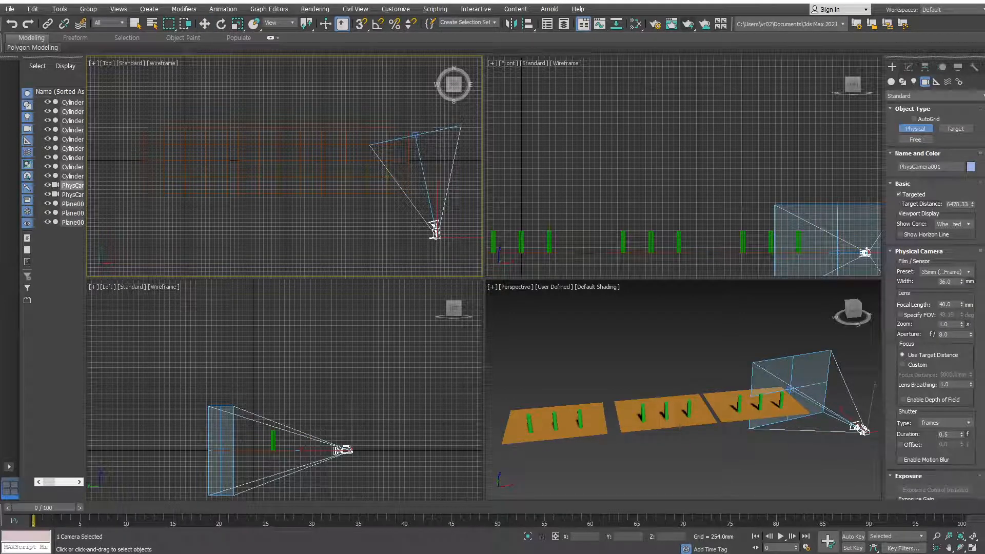
pyautogui.rightClick(387, 177)
pyautogui.click(387, 177)
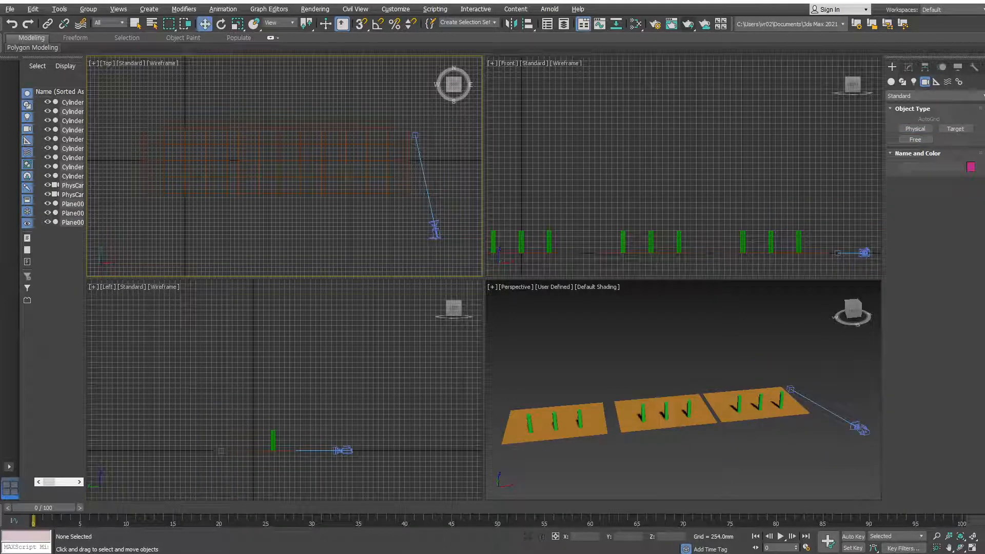
pyautogui.click(439, 225)
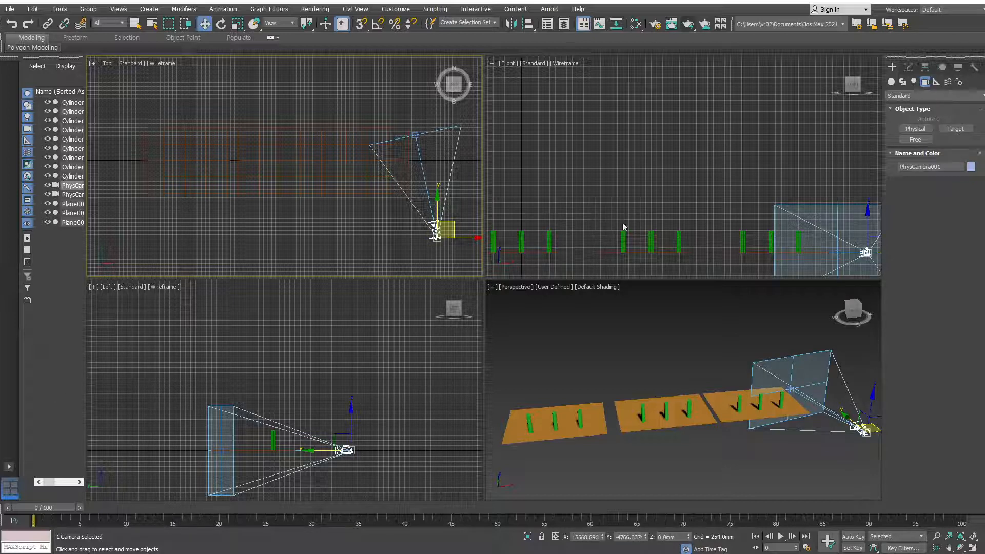
pyautogui.press('Delete')
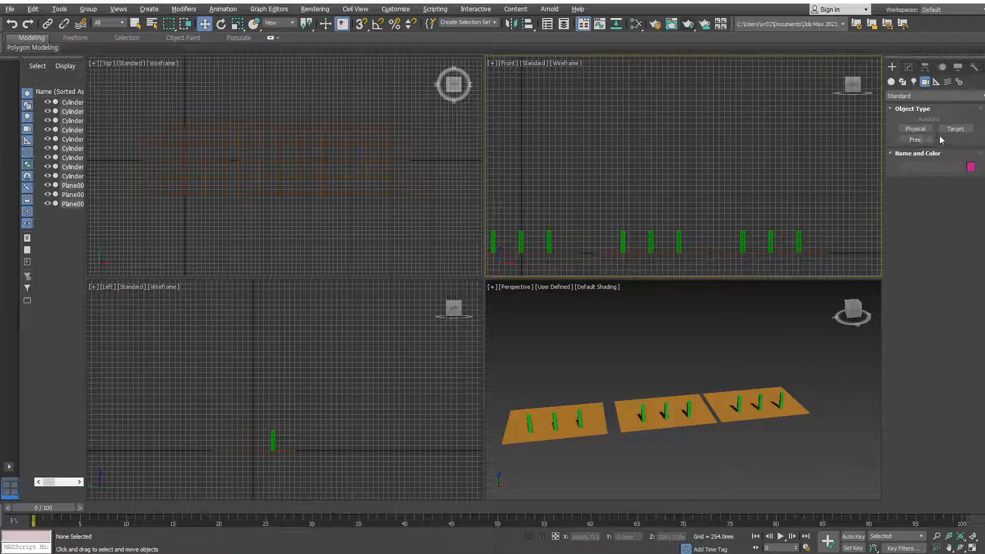
# Place a Target camera in the Top view aimed at the right-hand plane and raise it to a height of about 4288 mm
pyautogui.click(954, 129)
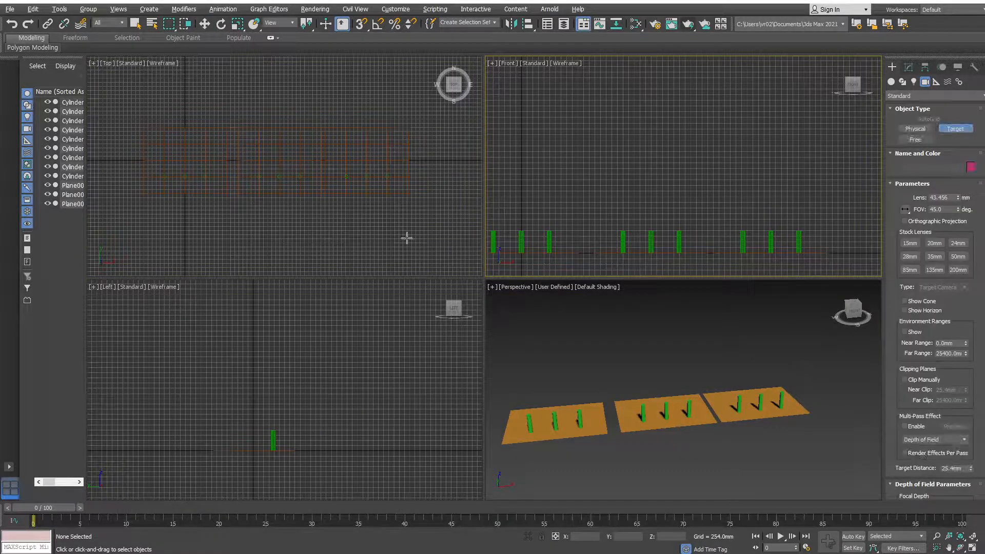
pyautogui.moveTo(407, 236); pyautogui.dragTo(358, 140)
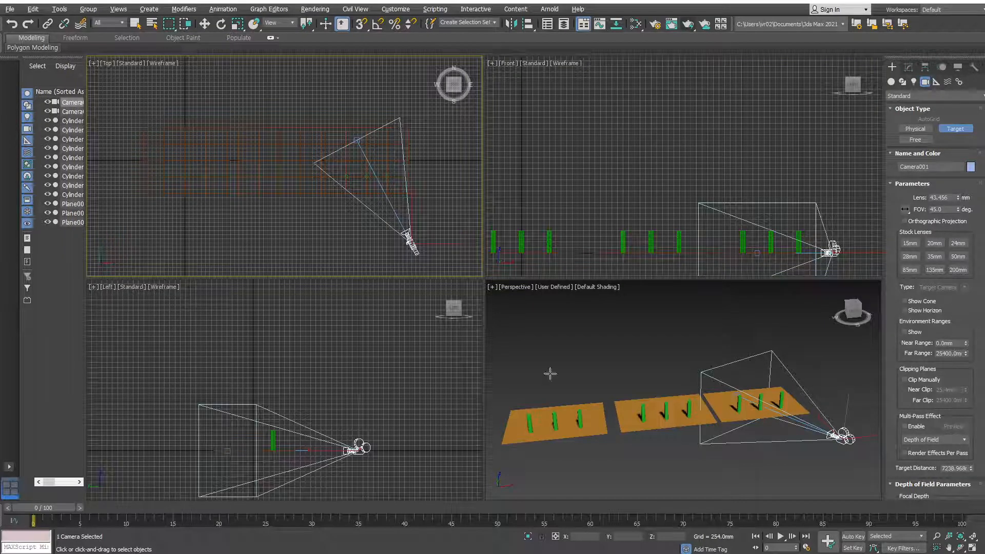
pyautogui.rightClick(663, 451)
pyautogui.keyDown('alt'); pyautogui.moveTo(663, 447); pyautogui.dragTo(647, 465, button='middle'); pyautogui.keyUp('alt')
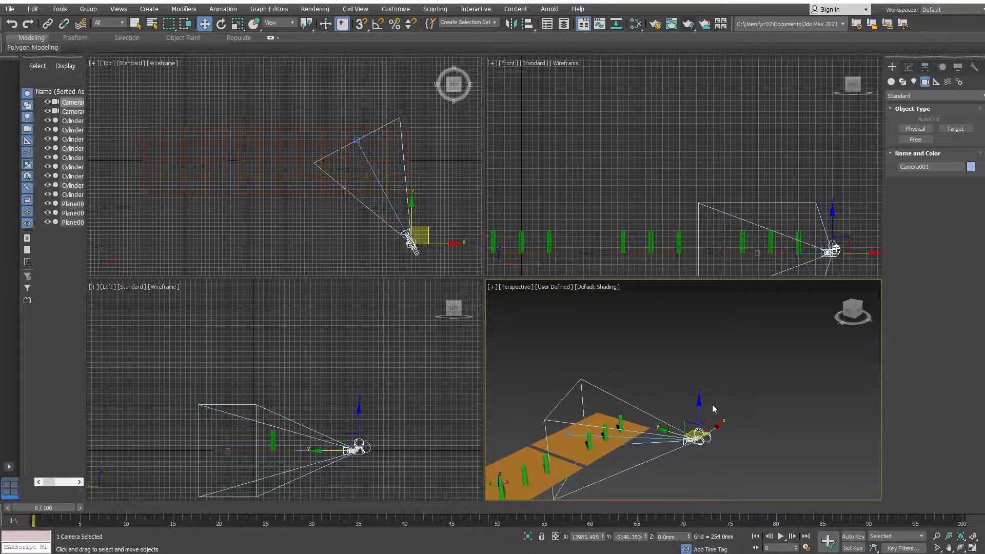
pyautogui.moveTo(699, 399); pyautogui.dragTo(699, 322)
pyautogui.keyDown('alt'); pyautogui.moveTo(774, 403); pyautogui.dragTo(710, 442, button='middle'); pyautogui.keyUp('alt')
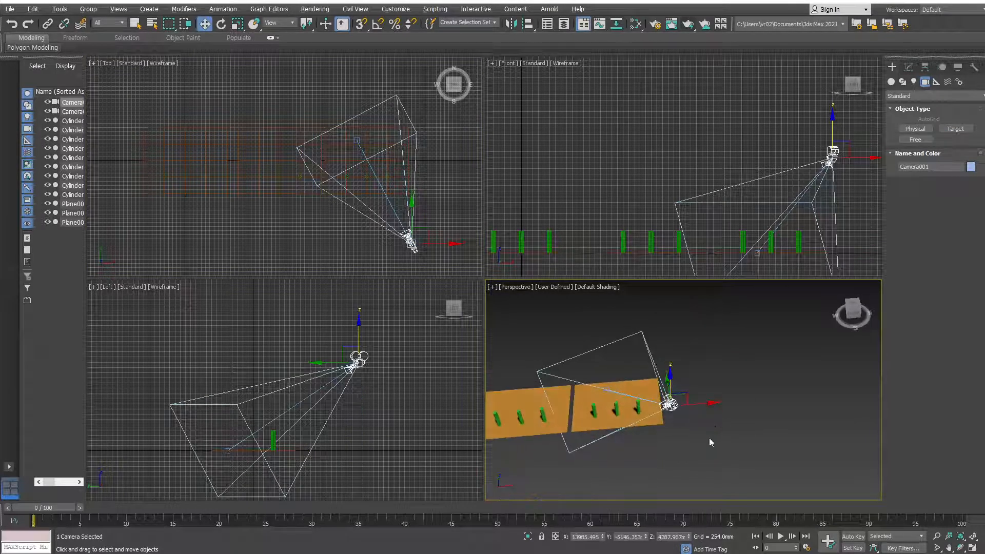
# Try the 200mm stock lens on the target camera and undo it
pyautogui.click(909, 67)
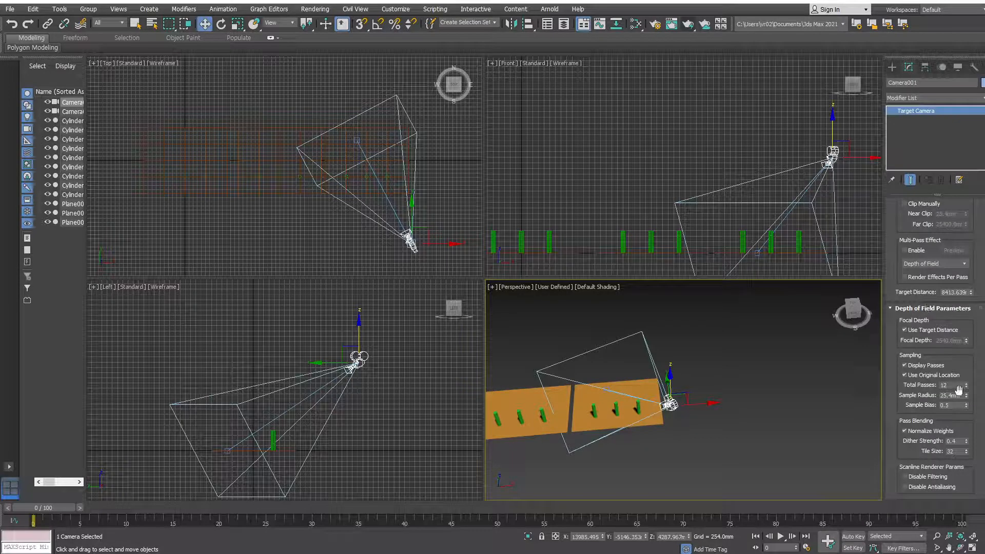
pyautogui.scroll(5, 982, 204)
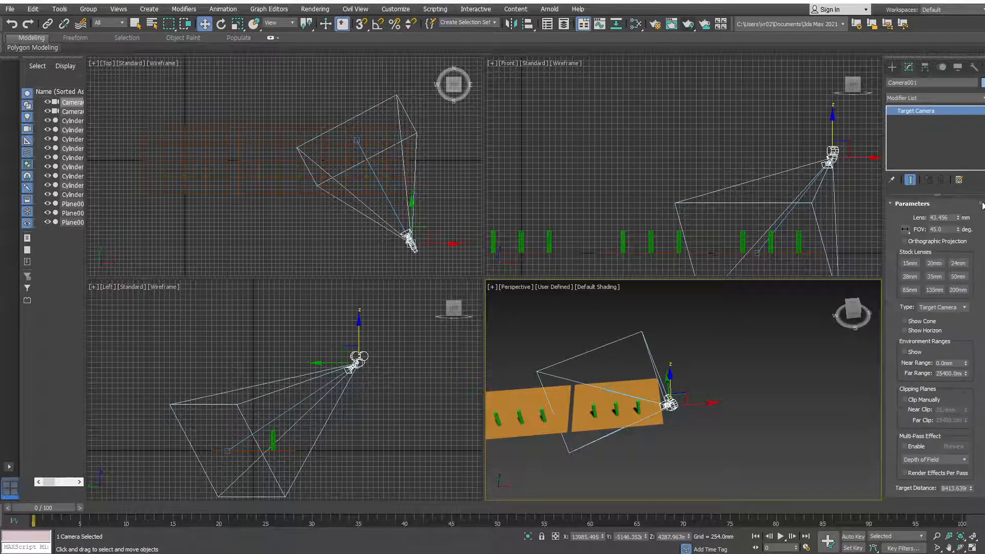
pyautogui.doubleClick(943, 218)
pyautogui.click(957, 289)
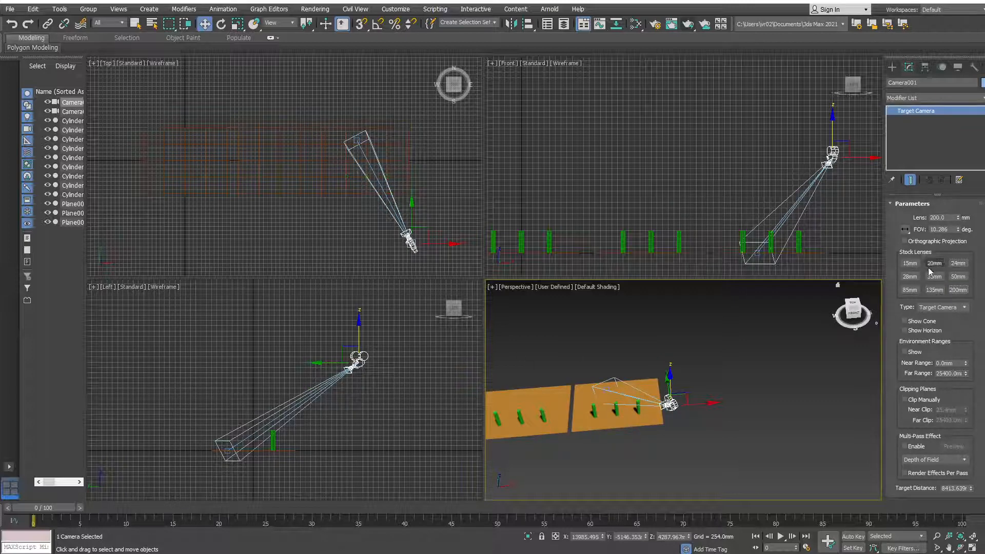
pyautogui.hotkey('ctrl', 'z')
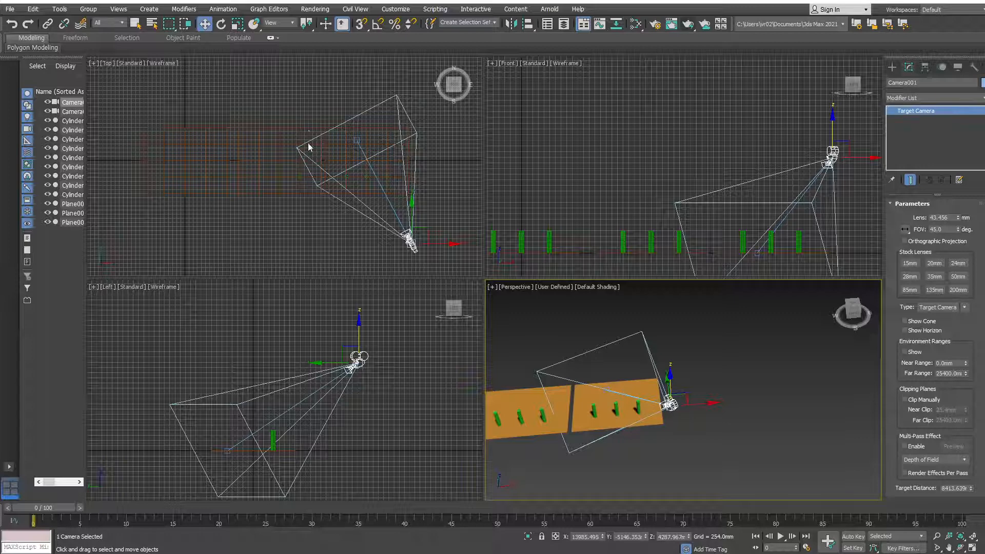
# Move the camera in front of the right-hand plane, to about X 11000, Y -6528 mm, and switch the Left viewport to the Camera001 view
pyautogui.moveTo(432, 233); pyautogui.dragTo(385, 254)
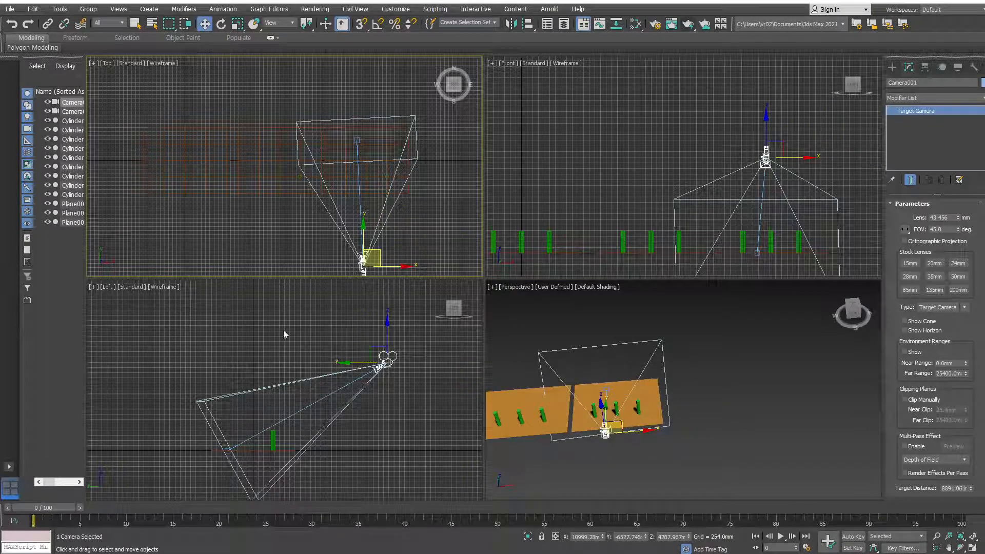
pyautogui.rightClick(108, 344)
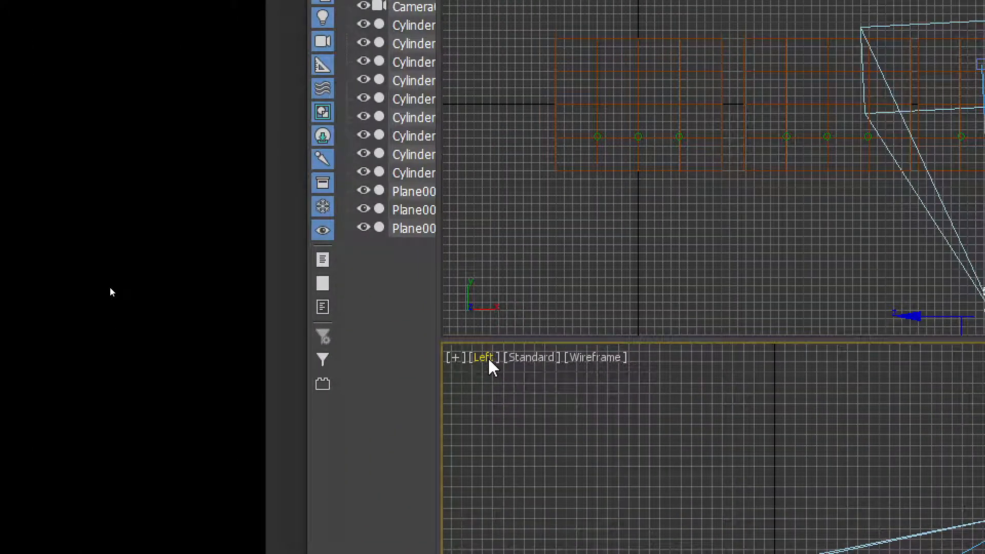
pyautogui.click(483, 358)
pyautogui.moveTo(552, 384)
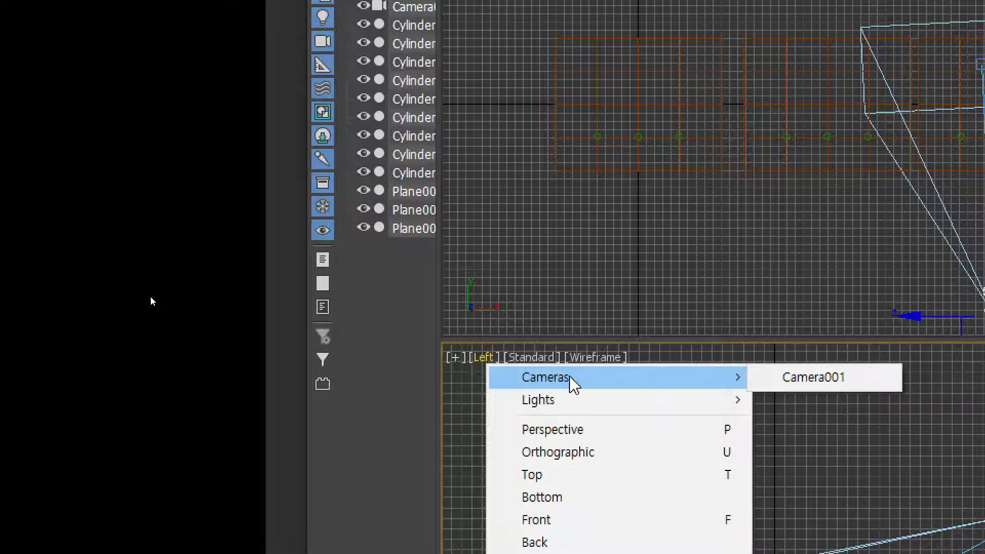
pyautogui.click(831, 379)
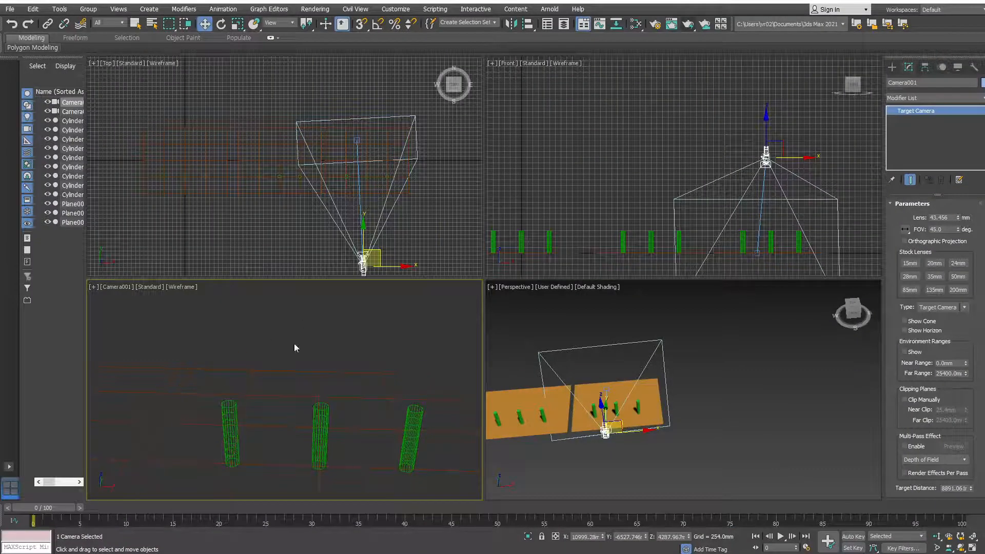
# Move the camera back to about X 13338, Y -9437 mm, and dolly it in to frame the right-hand plane's three cylinders
pyautogui.moveTo(234, 178); pyautogui.dragTo(226, 101, button='middle')
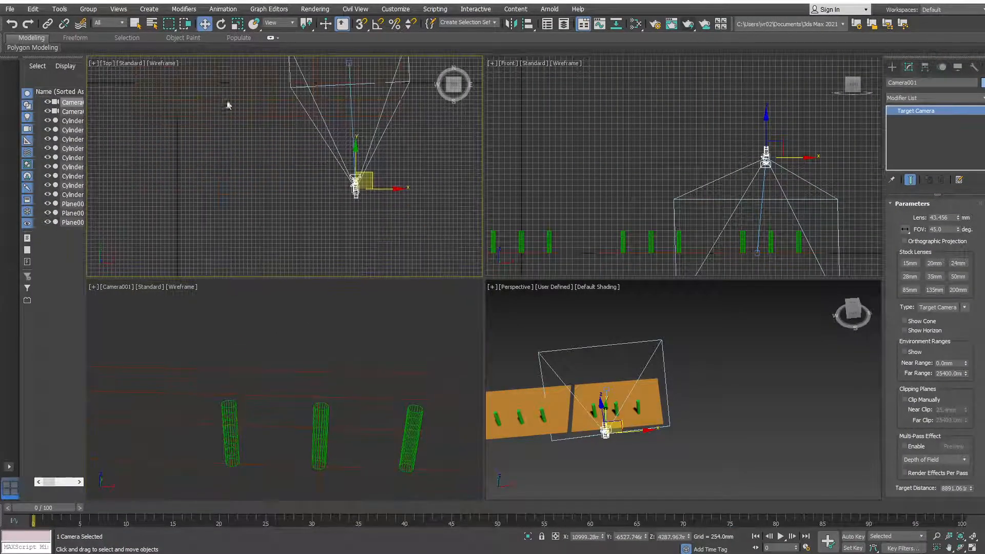
pyautogui.moveTo(372, 175); pyautogui.dragTo(414, 220)
pyautogui.rightClick(357, 346)
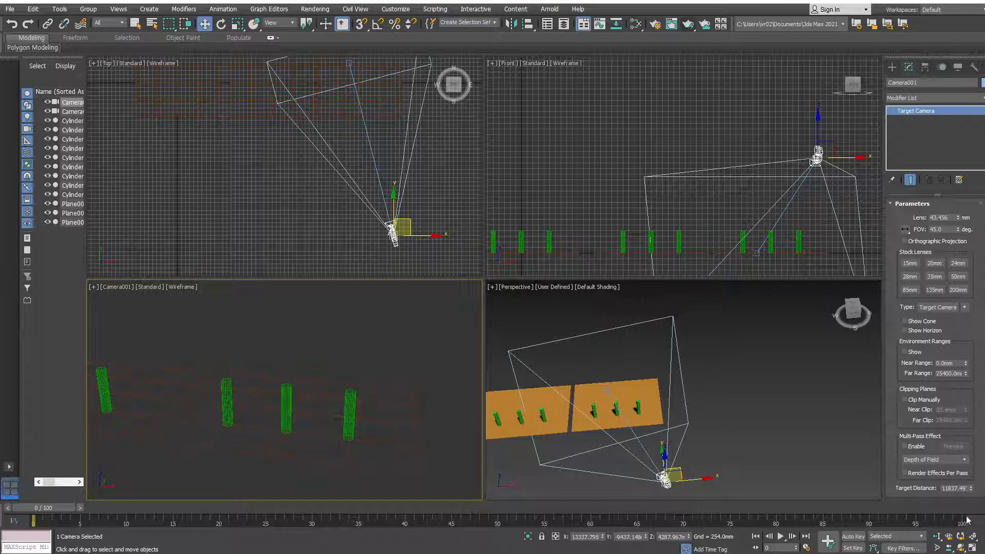
pyautogui.click(937, 536)
pyautogui.moveTo(359, 401); pyautogui.dragTo(384, 454)
# Adjust the camera's perspective to a field of view of about 43.6 degrees and roll the camera slightly
pyautogui.click(949, 537)
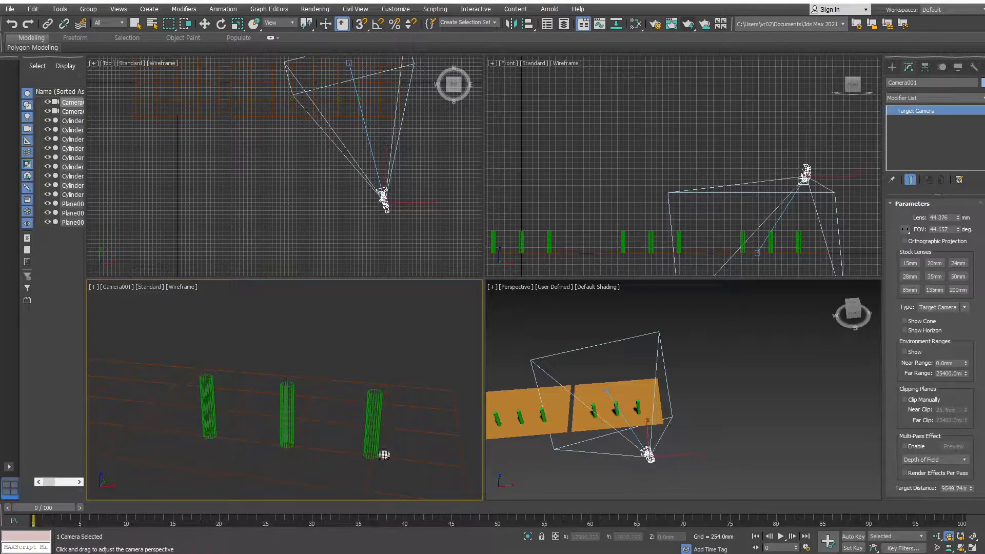
pyautogui.moveTo(304, 384); pyautogui.dragTo(308, 409)
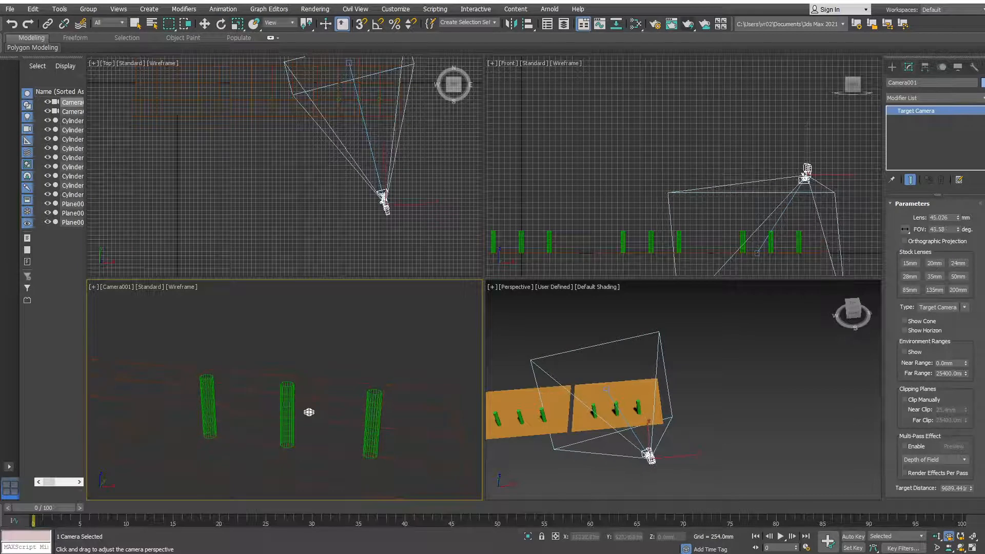
pyautogui.click(961, 536)
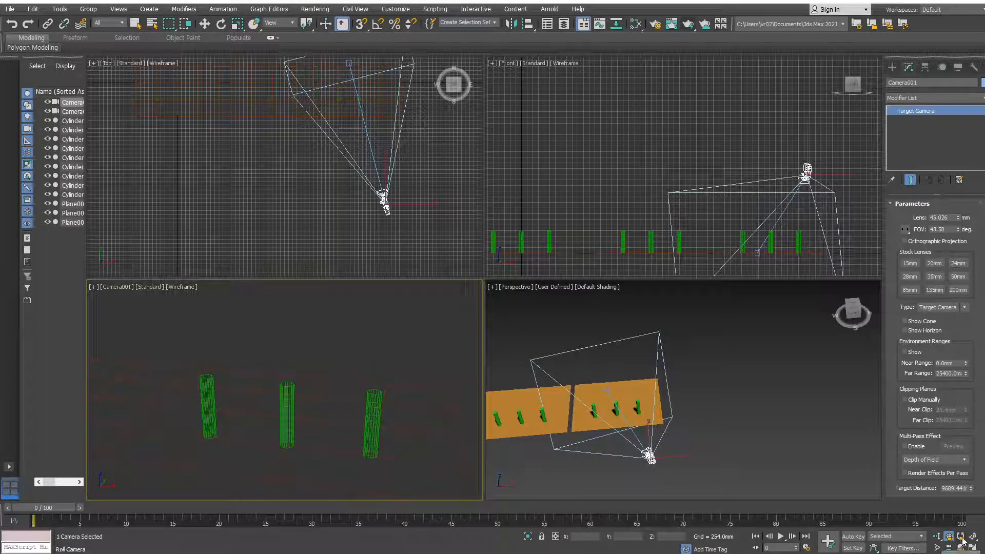
pyautogui.moveTo(391, 395); pyautogui.dragTo(297, 391)
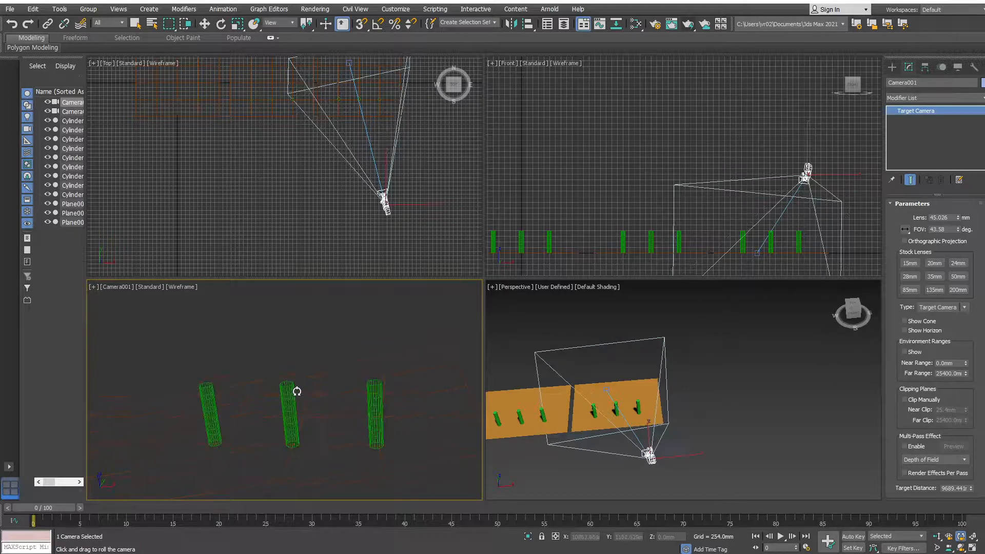
# Try changing the camera's field of view in the Camera001 view and undo it
pyautogui.click(974, 540)
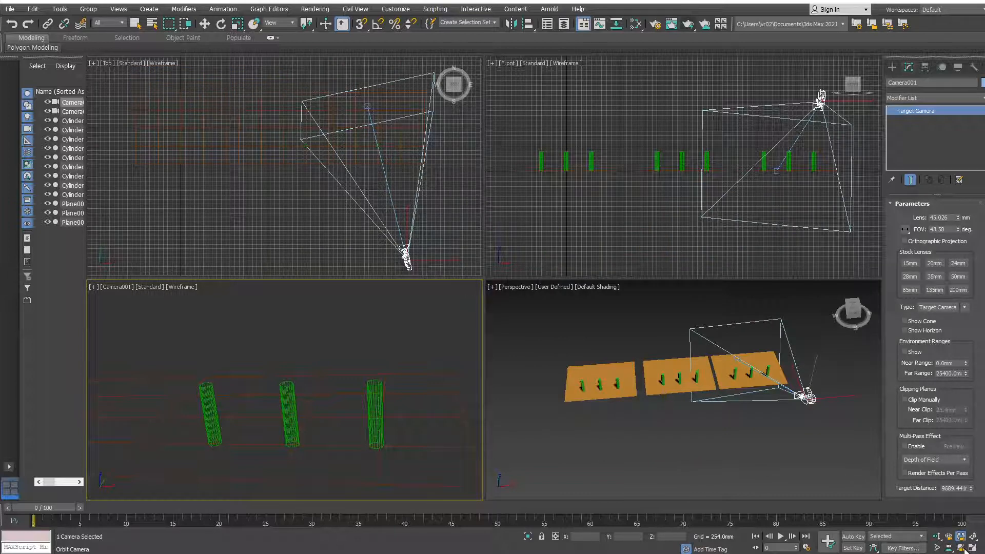
pyautogui.click(937, 548)
pyautogui.moveTo(345, 350); pyautogui.dragTo(367, 385)
pyautogui.hotkey('ctrl', 'z')
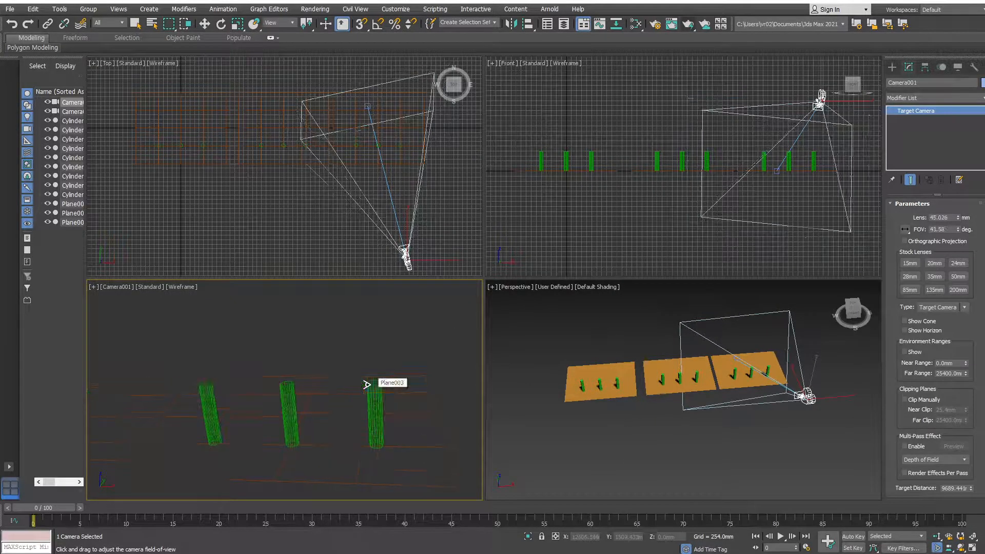
# Dolly the camera closer to the three cylinders, to a target distance of about 8042 mm
pyautogui.click(937, 536)
pyautogui.moveTo(364, 375); pyautogui.dragTo(388, 388)
pyautogui.moveTo(384, 374); pyautogui.dragTo(384, 390)
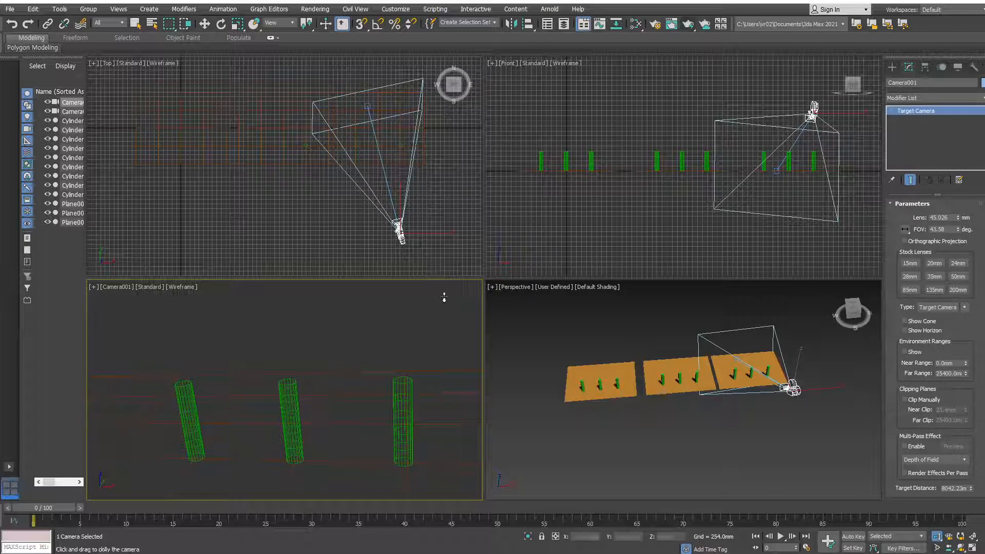
# Try different field-of-view settings in the Camera001 view, ending at a field of view of about 58 degrees
pyautogui.click(937, 548)
pyautogui.moveTo(374, 439)
pyautogui.mouseDown()
pyautogui.moveTo(369, 422)
pyautogui.moveTo(373, 437)
pyautogui.mouseUp()
pyautogui.hotkey('ctrl', 'z')
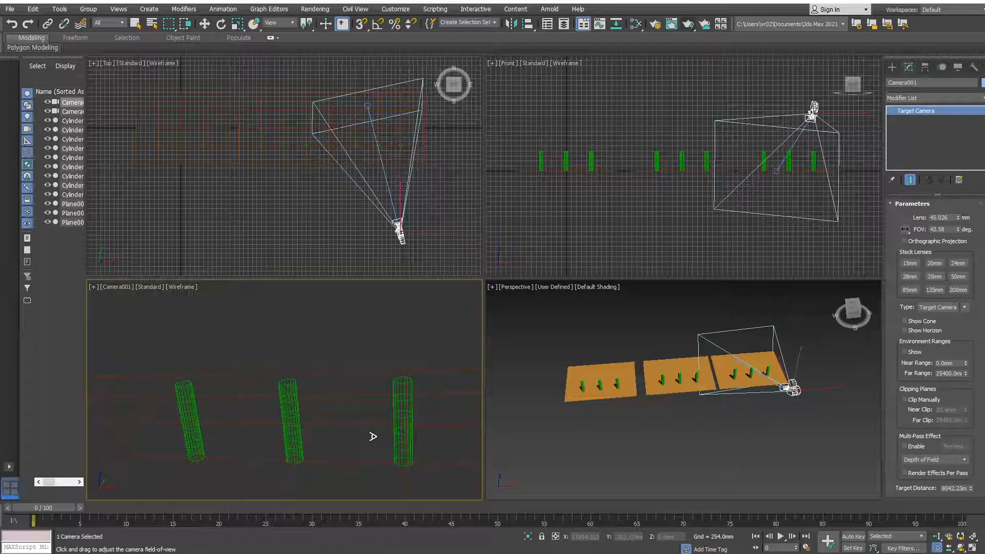
pyautogui.moveTo(373, 437); pyautogui.dragTo(377, 478)
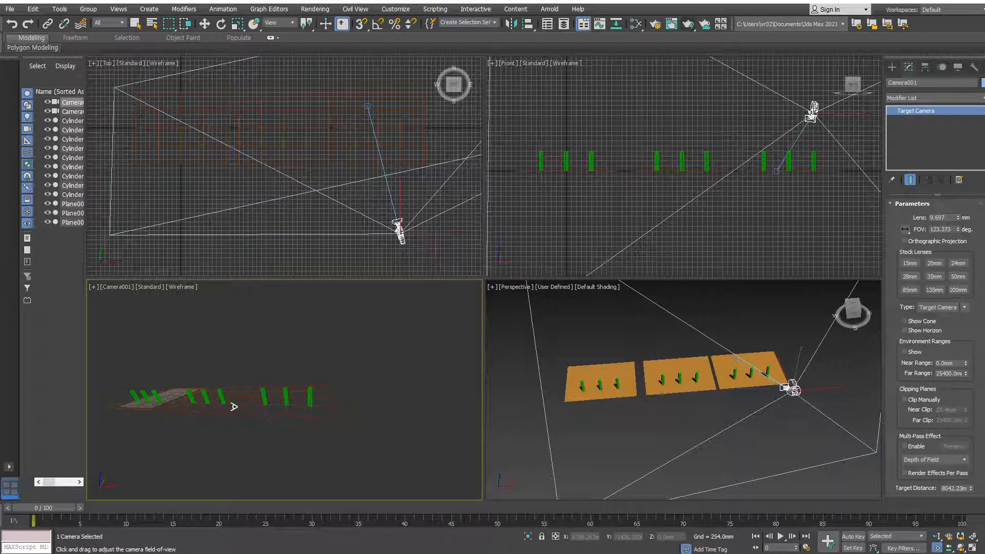
pyautogui.moveTo(274, 437); pyautogui.dragTo(271, 374)
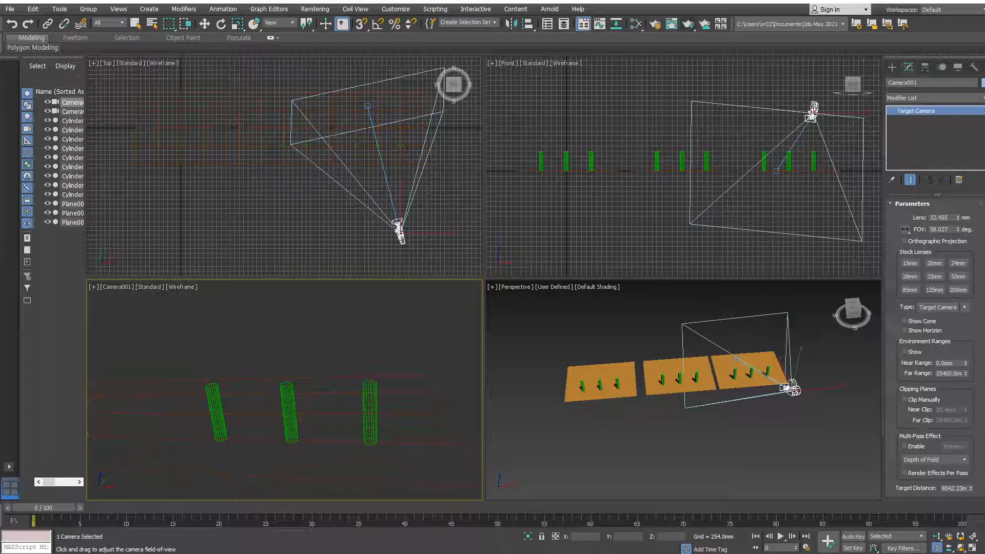
# Render the Camera001 view to check the shot of the cylinders, and close the rendered frame
pyautogui.click(937, 536)
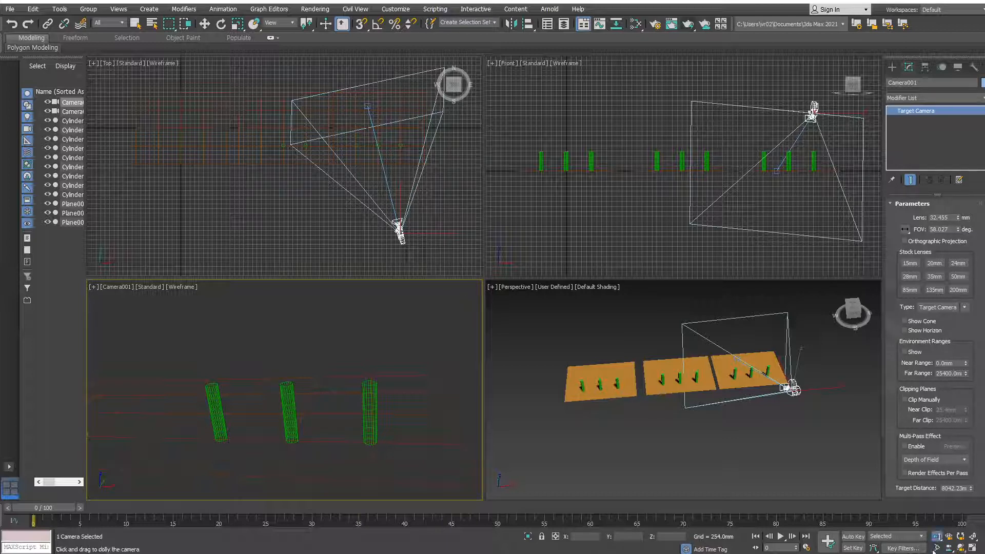
pyautogui.rightClick(322, 231)
pyautogui.rightClick(315, 343)
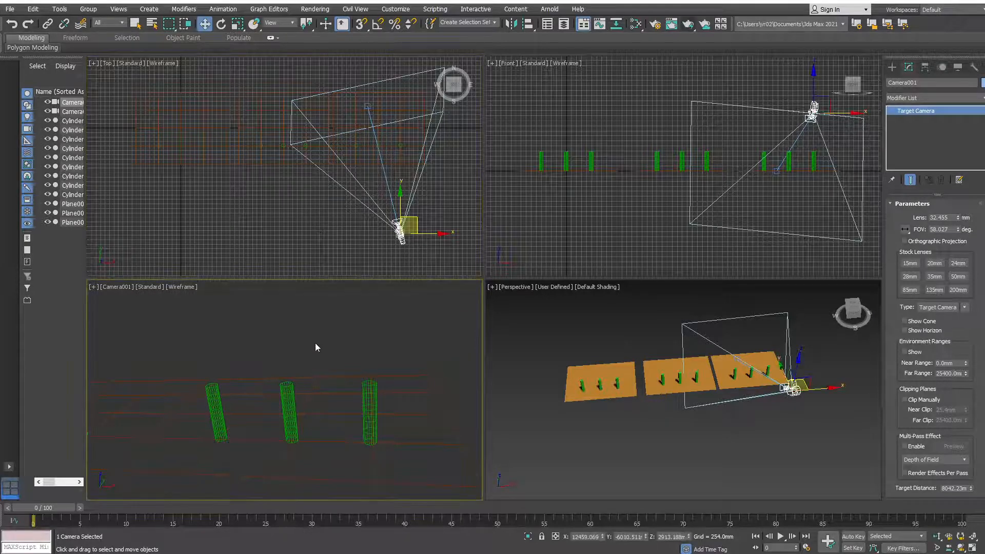
pyautogui.click(672, 24)
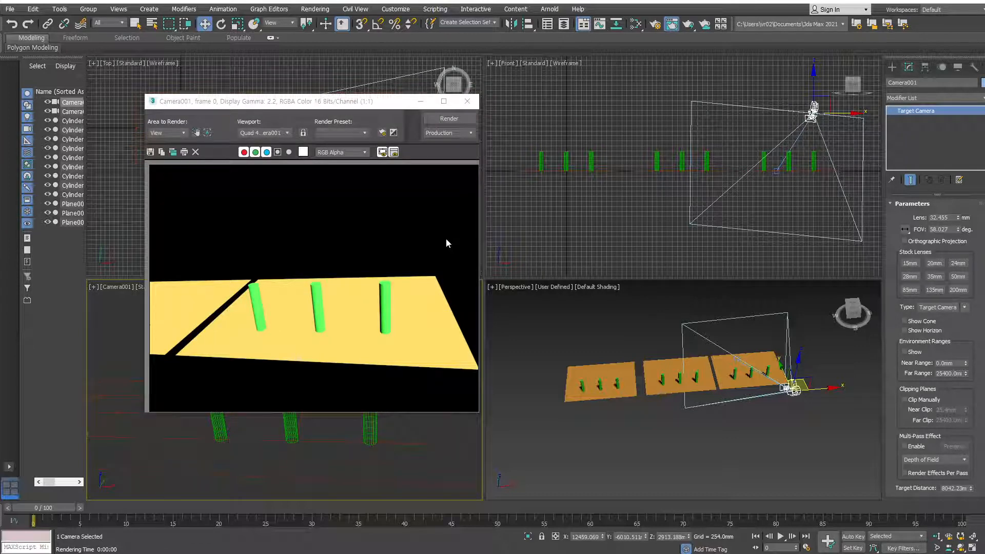
pyautogui.click(467, 103)
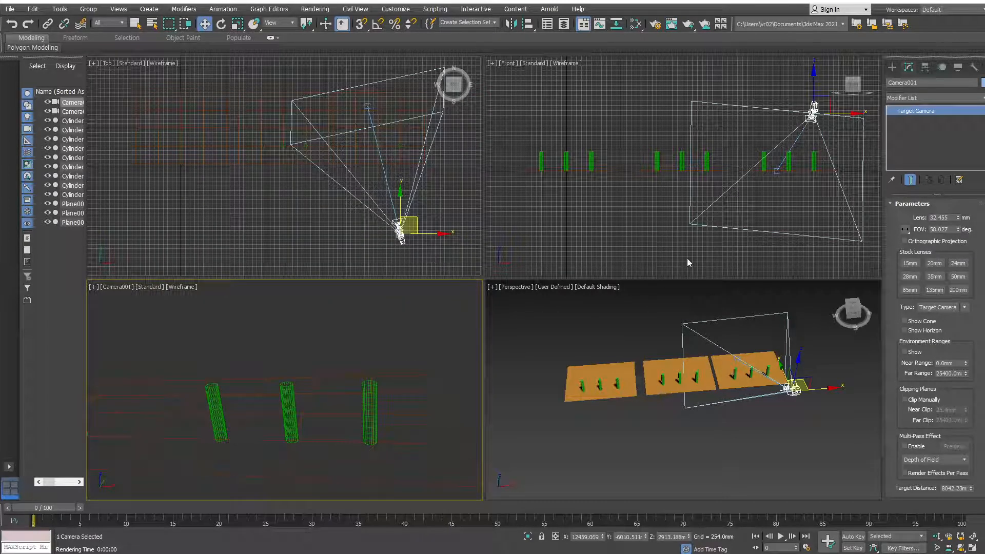
# Delete the camera and all remaining objects, and reset the scene to its default empty state
pyautogui.rightClick(422, 261)
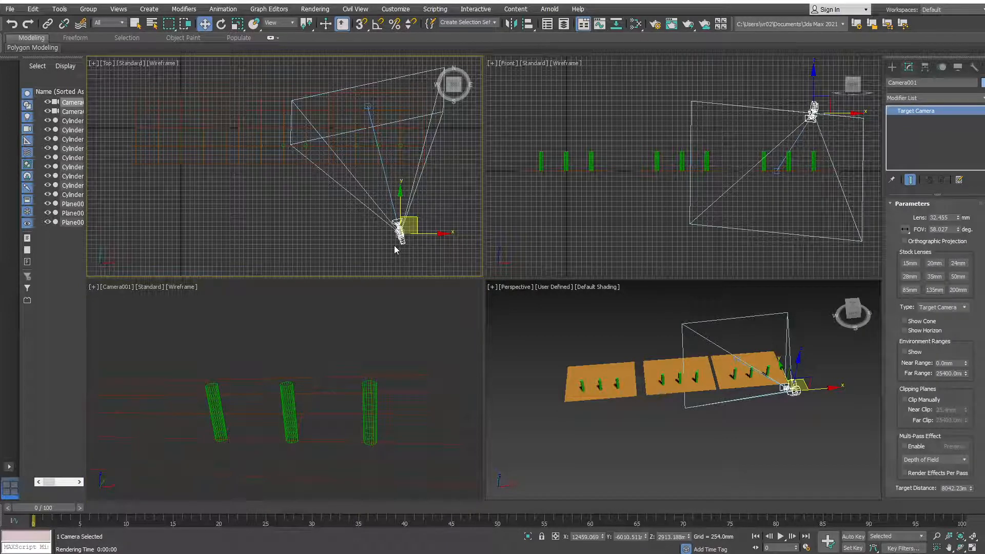
pyautogui.press('Delete')
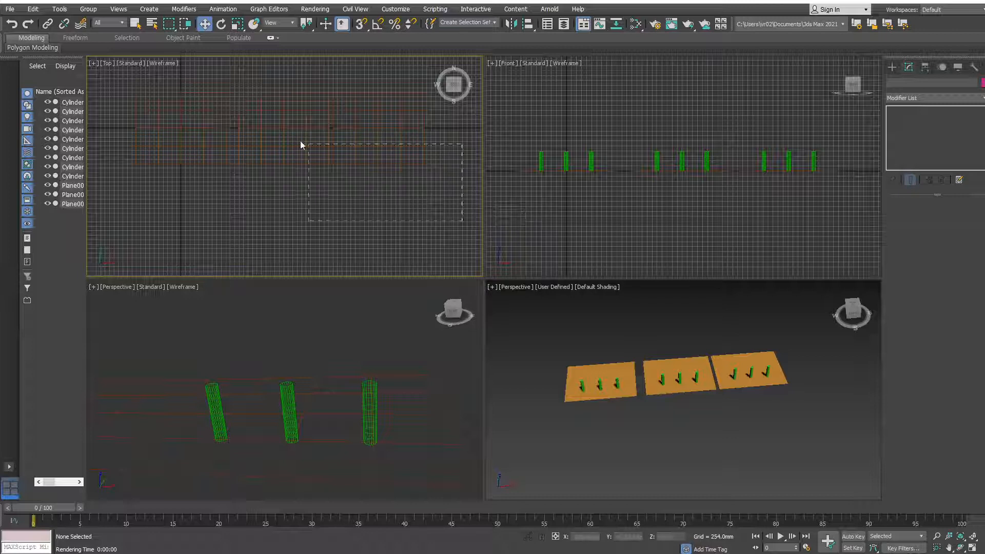
pyautogui.hotkey('ctrl', 'a')
pyautogui.press('Delete')
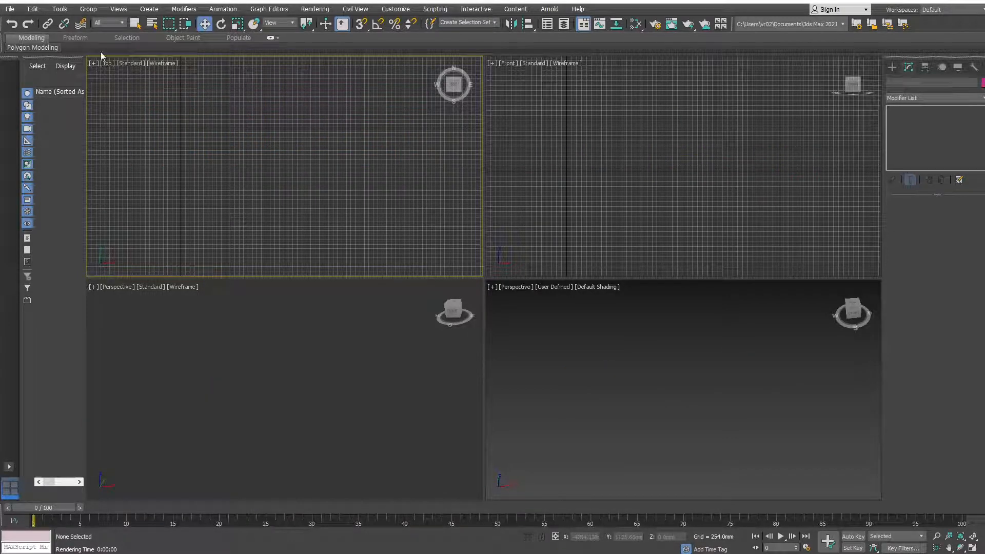
pyautogui.click(10, 9)
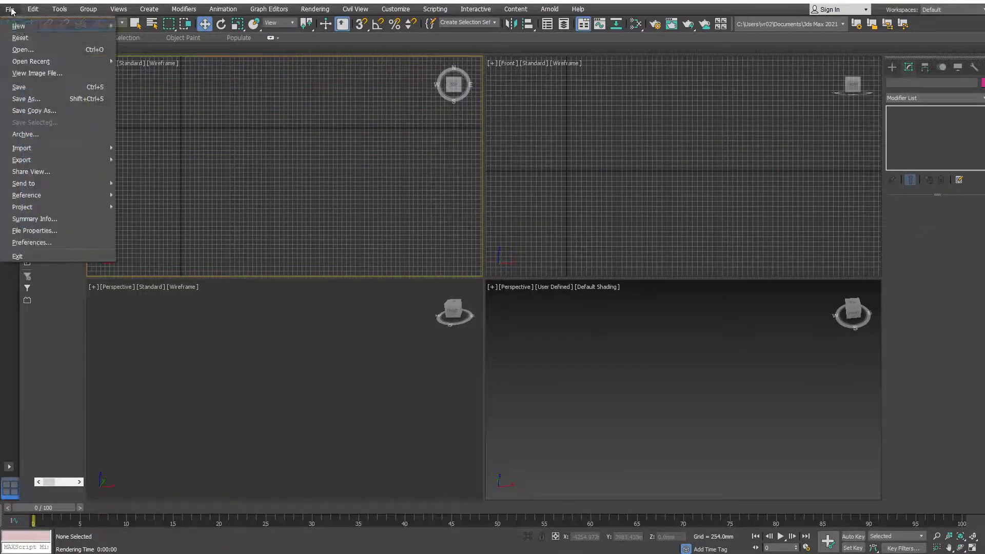
pyautogui.click(21, 39)
pyautogui.click(511, 294)
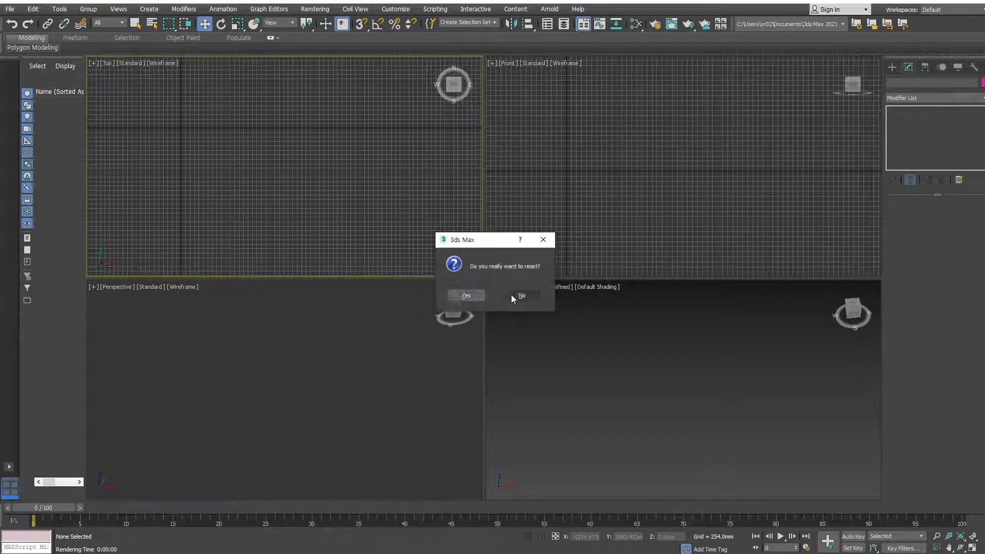
pyautogui.click(466, 295)
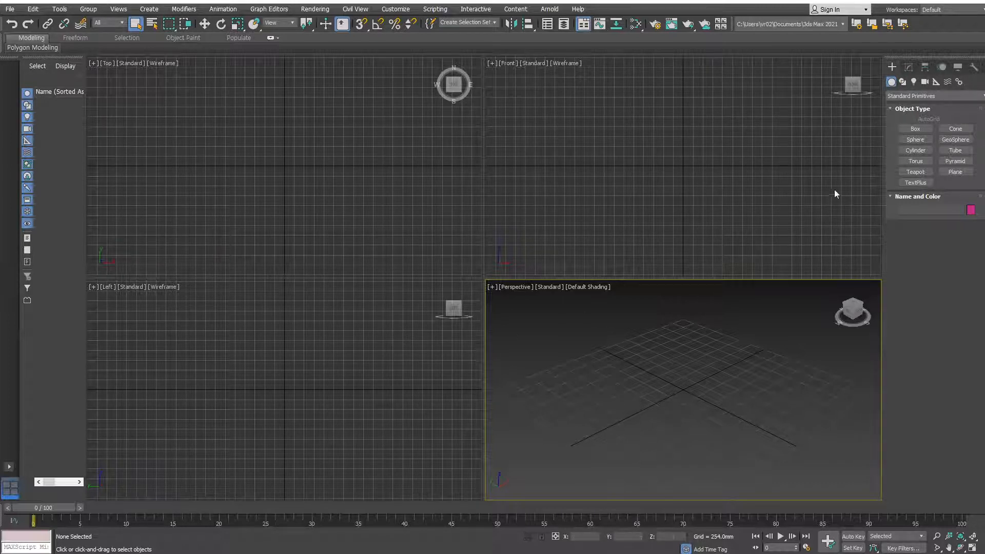
# Draw a plane about 4175 mm wide and 2893 mm long in the Top view and place it at X 0, Y 0
pyautogui.click(957, 173)
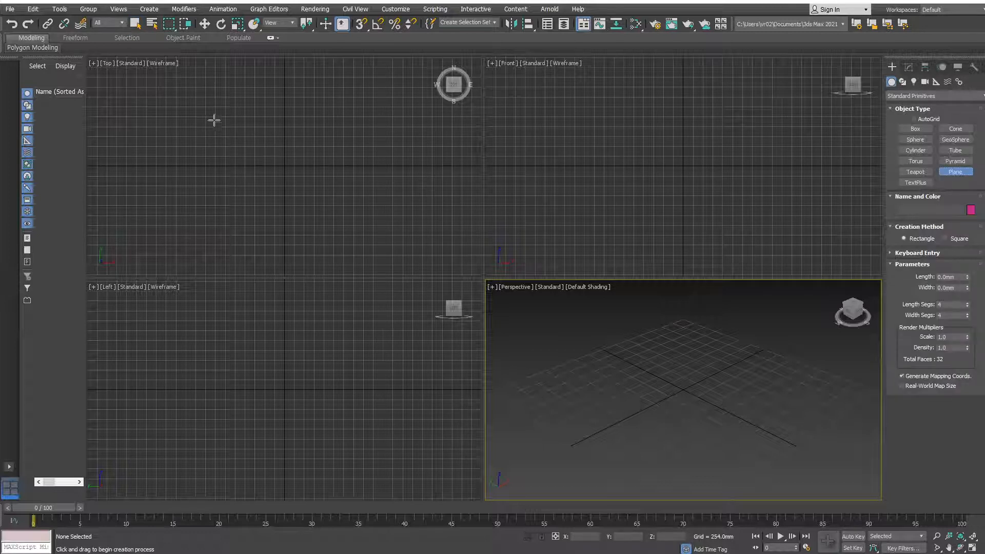
pyautogui.moveTo(205, 109); pyautogui.dragTo(367, 223)
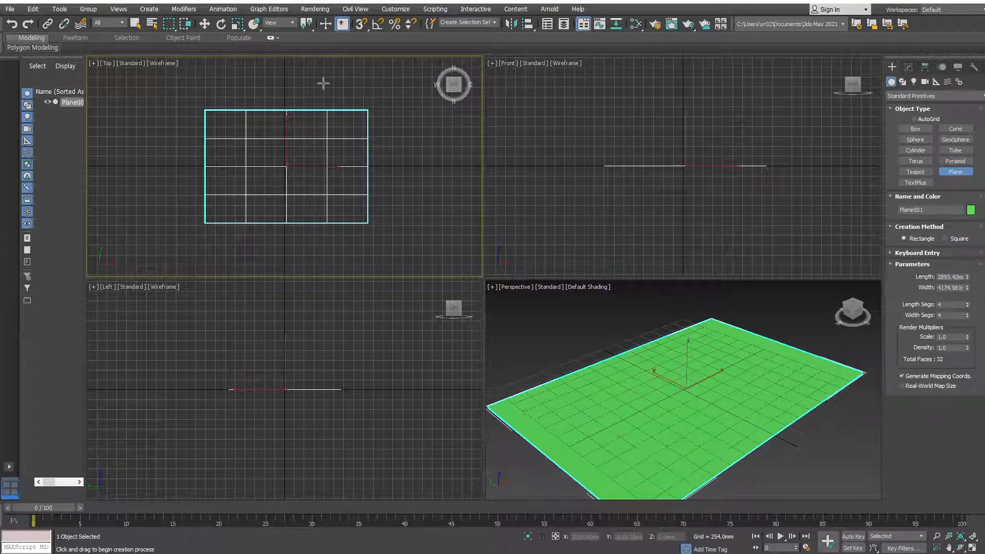
pyautogui.click(204, 25)
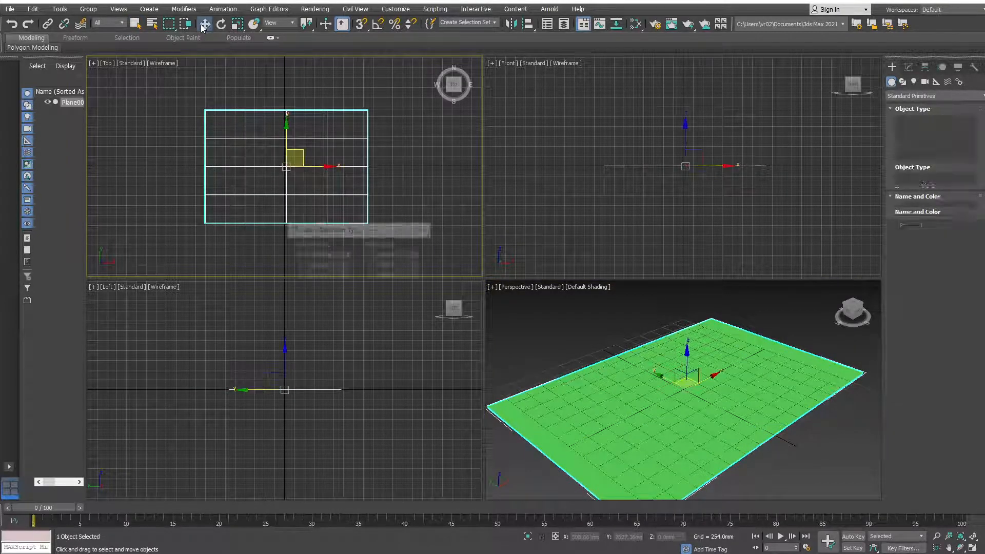
pyautogui.rightClick(204, 25)
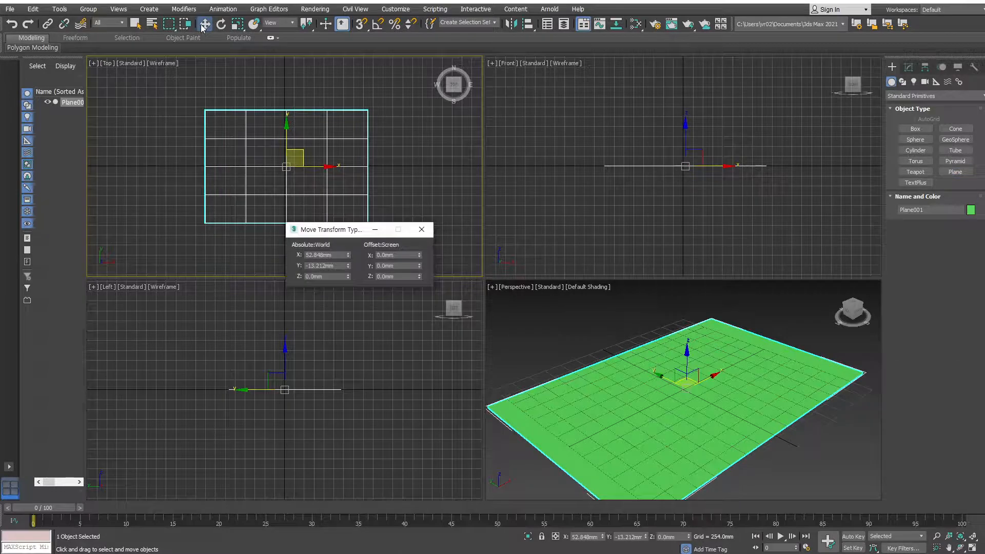
pyautogui.doubleClick(337, 255)
pyautogui.write('0')
pyautogui.press('Tab')
pyautogui.write('0')
pyautogui.press('Tab')
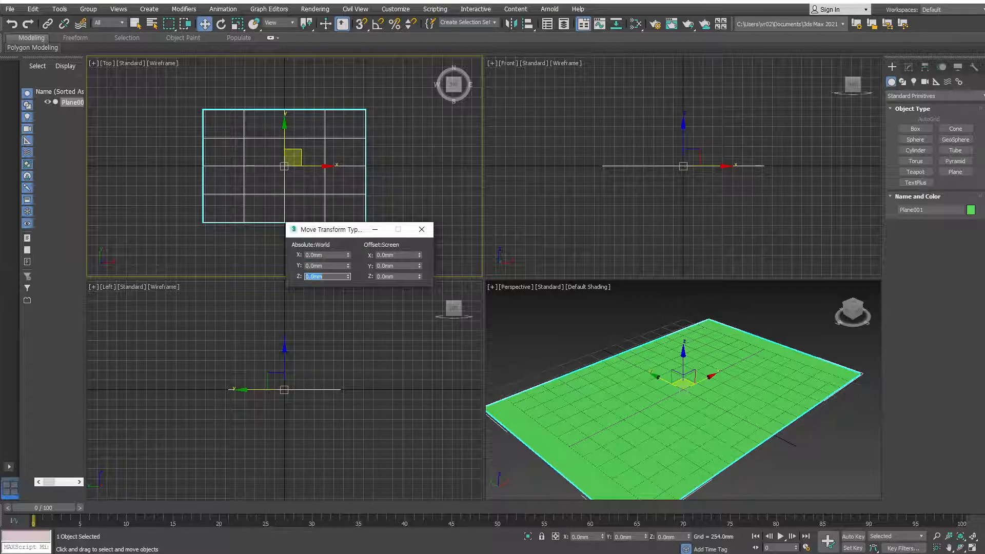
pyautogui.click(422, 229)
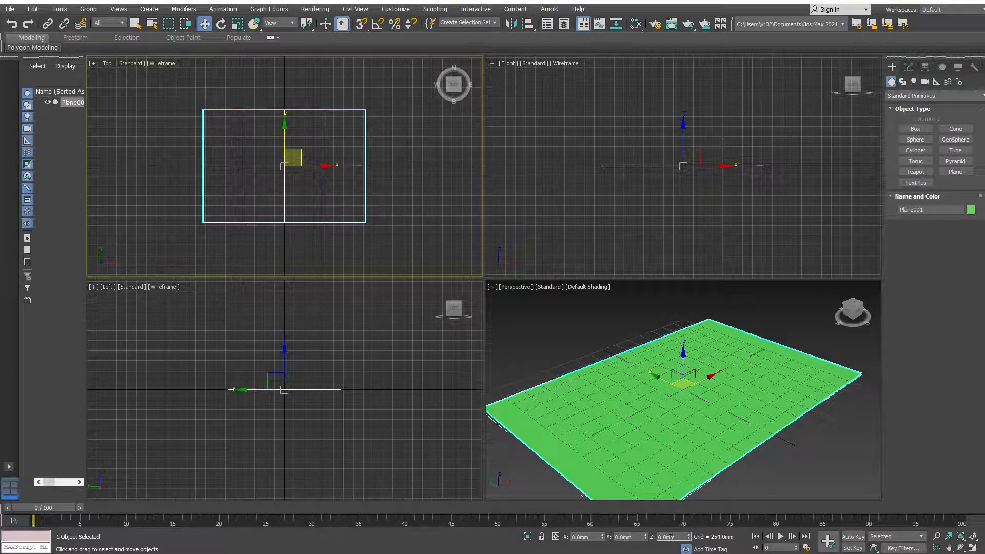
# Create a box on the plane in the Top view, with length about 449 mm, width about 383 mm and height about 1770 mm
pyautogui.keyDown('alt'); pyautogui.moveTo(713, 384); pyautogui.dragTo(753, 274, button='middle'); pyautogui.keyUp('alt')
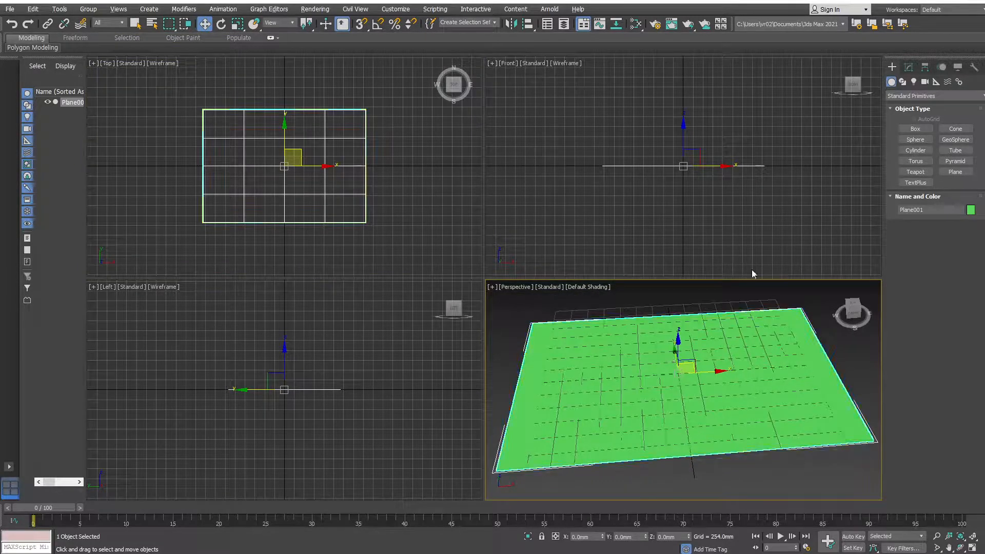
pyautogui.click(912, 130)
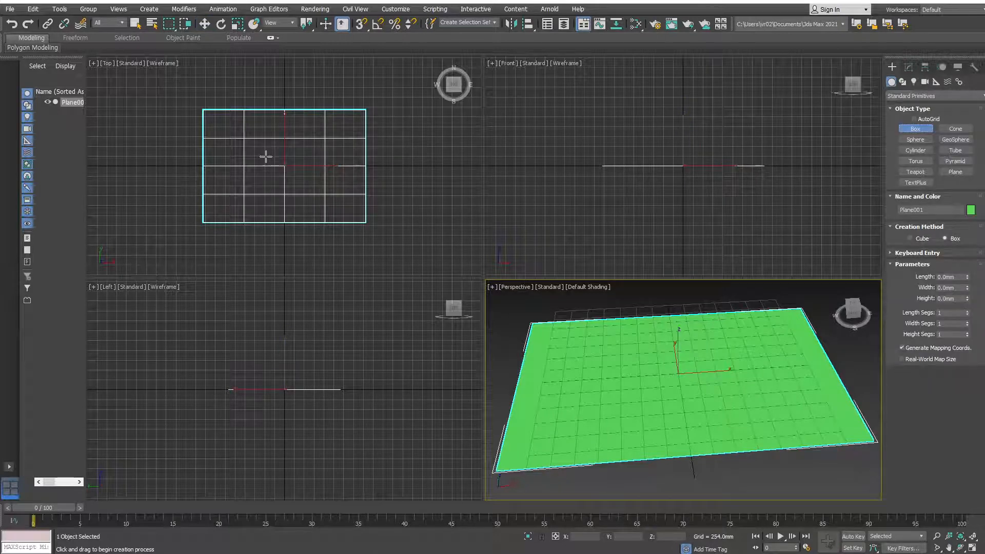
pyautogui.moveTo(261, 144); pyautogui.dragTo(277, 162)
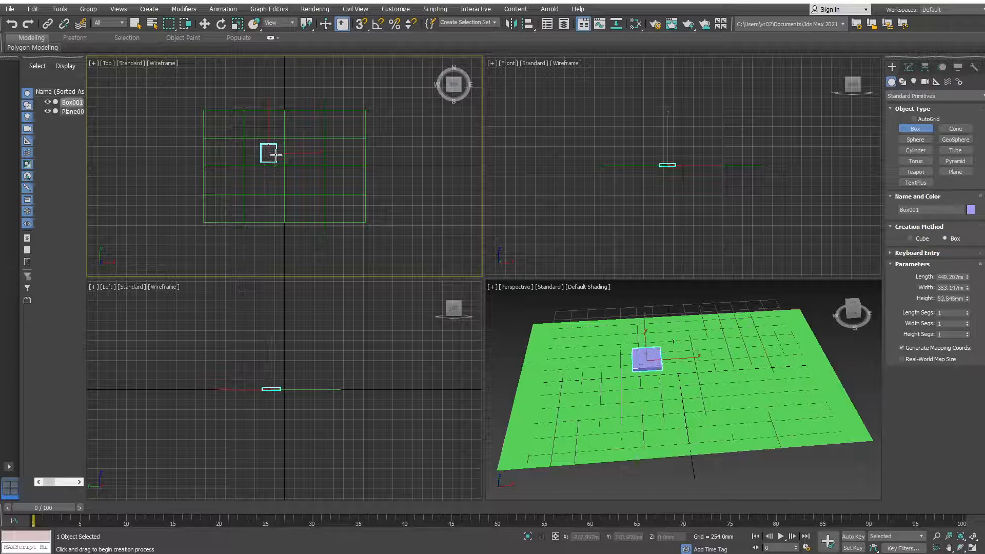
pyautogui.click(268, 93)
pyautogui.moveTo(712, 342); pyautogui.dragTo(707, 401, button='middle')
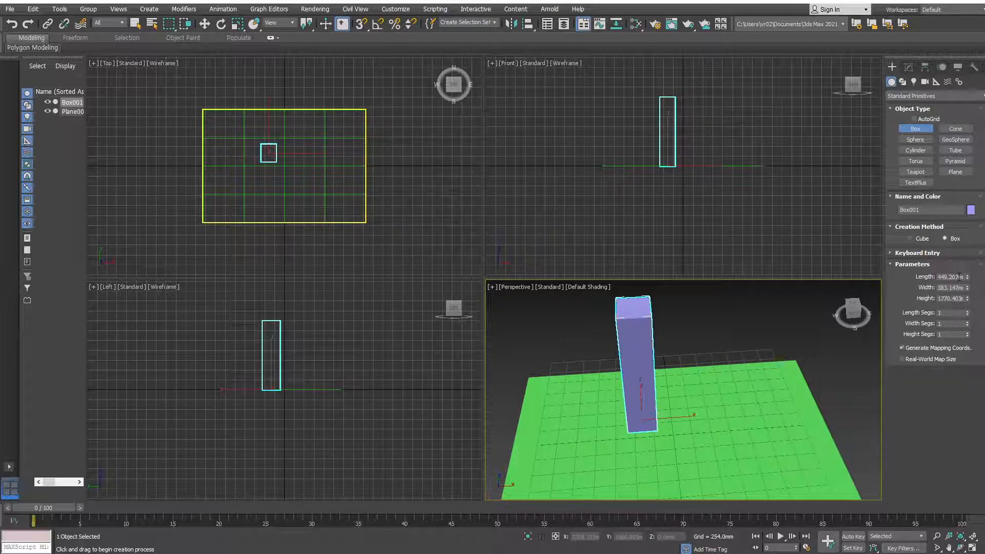
# Set the box's length and width to 500 mm and its height to 2000 mm
pyautogui.click(959, 276)
pyautogui.moveTo(963, 277); pyautogui.dragTo(917, 276)
pyautogui.write('500000')
pyautogui.press('Tab')
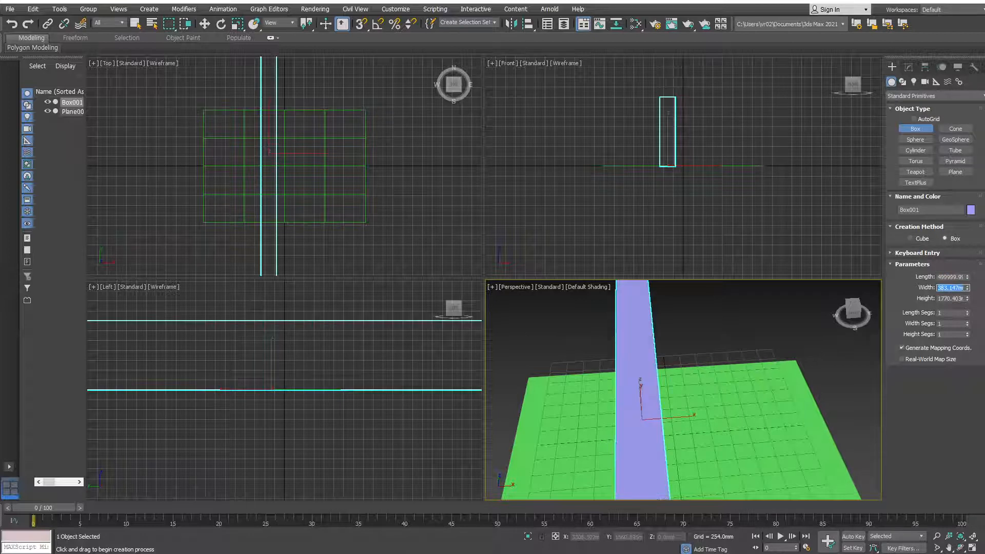
pyautogui.hotkey('shift', 'Tab')
pyautogui.write('500')
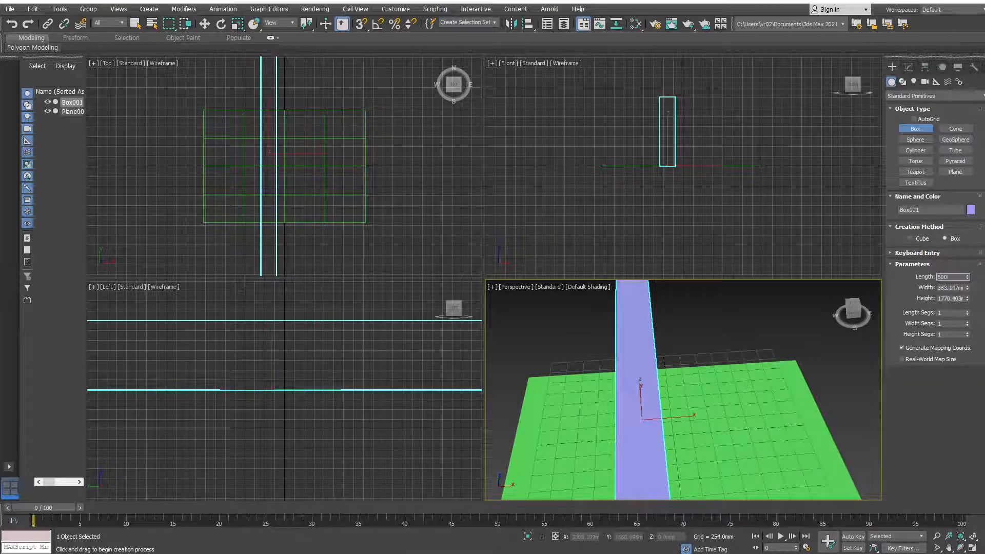
pyautogui.press('Tab')
pyautogui.write('500')
pyautogui.press('Tab')
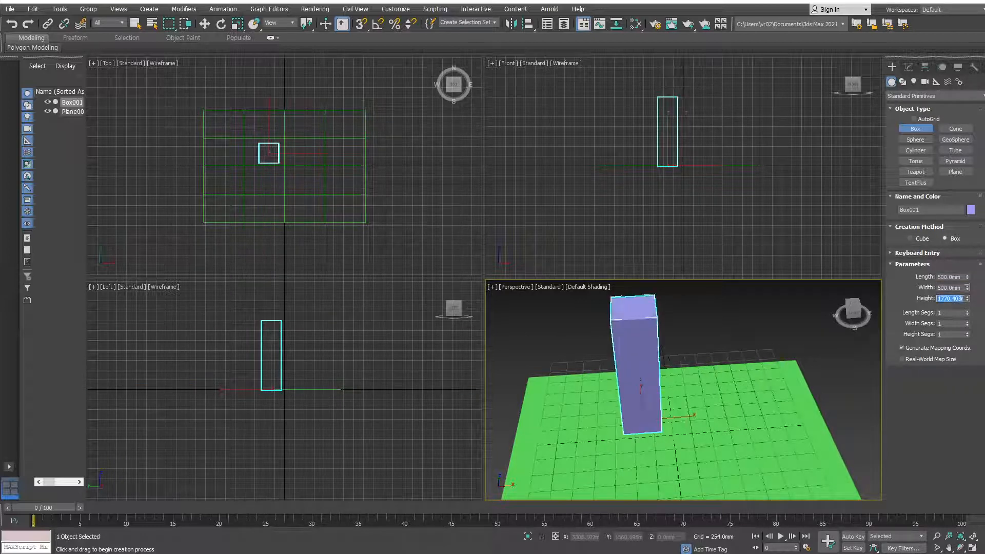
pyautogui.write('2000.0mm')
pyautogui.press('Return')
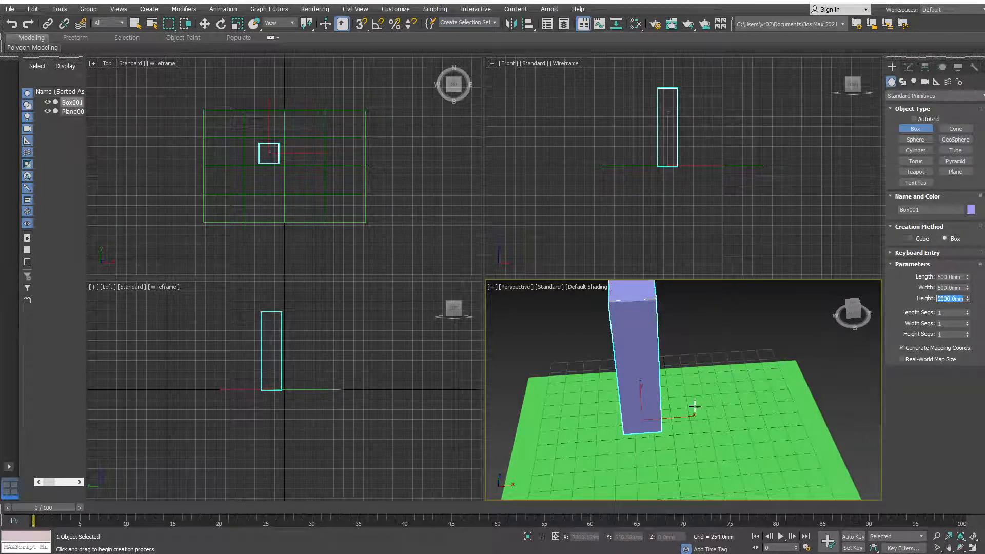
# Reduce the box to 200 mm in length and width, try a height of 500 mm, and set the height to 1000 mm
pyautogui.scroll(-5, 693, 379)
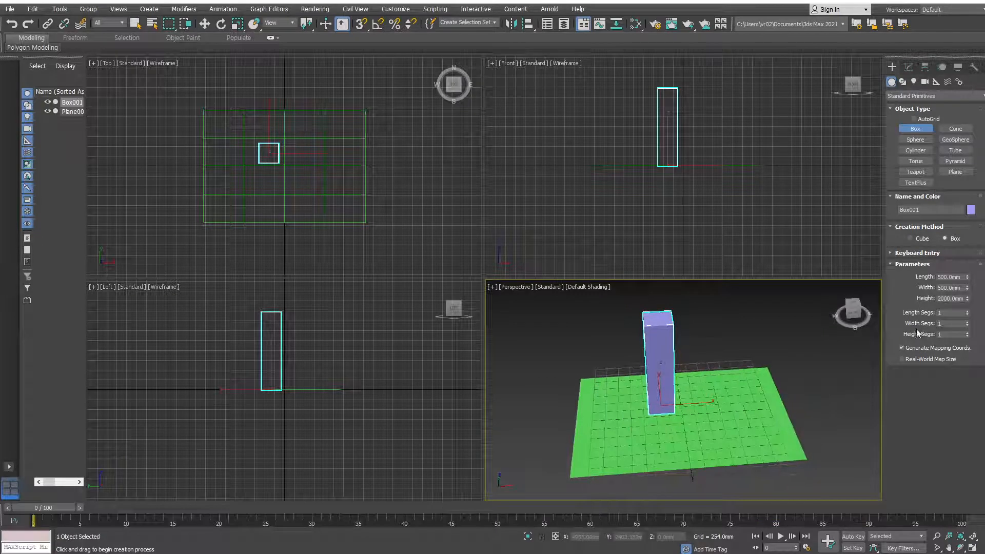
pyautogui.click(949, 277)
pyautogui.write('200')
pyautogui.press('Tab')
pyautogui.write('200')
pyautogui.press('Tab')
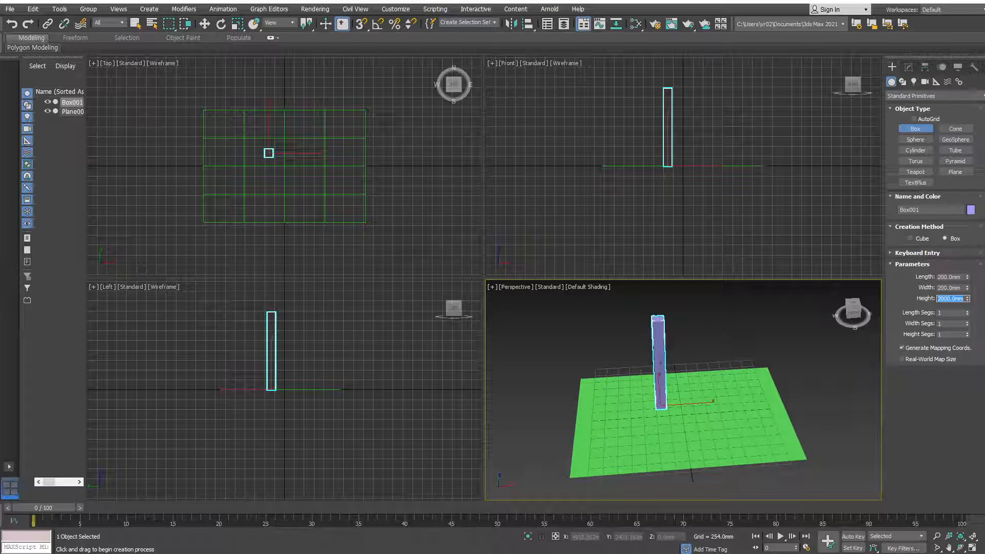
pyautogui.write('500')
pyautogui.press('Return')
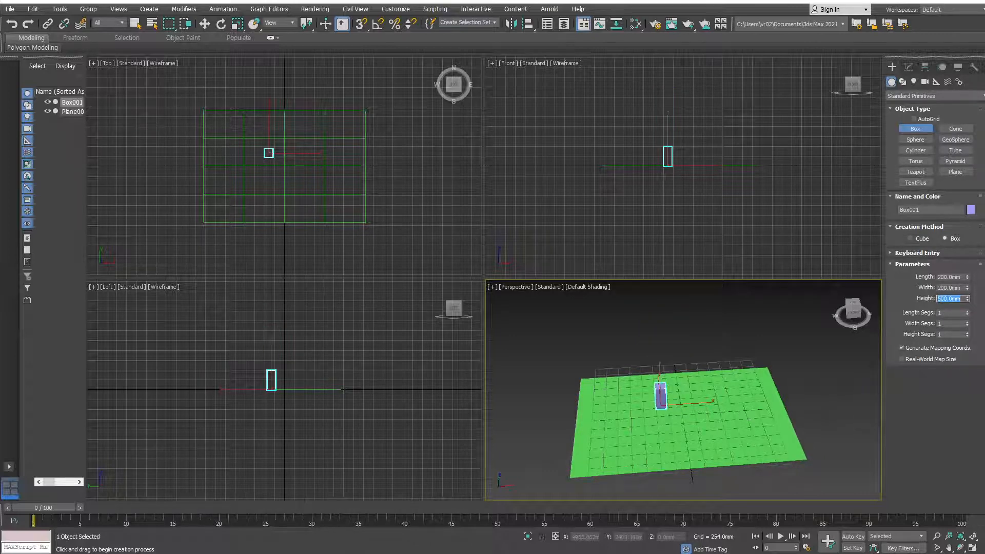
pyautogui.write('1000')
pyautogui.press('Return')
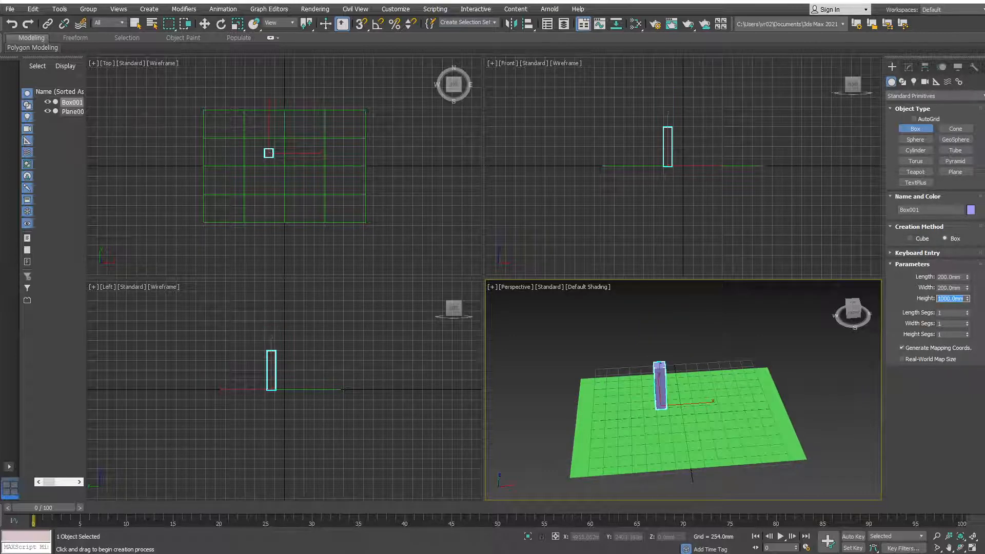
# Move the box toward the plane's back edge in the Top view, to about X -502 mm, Y 1073 mm
pyautogui.scroll(-1, 694, 408)
pyautogui.keyDown('alt'); pyautogui.moveTo(694, 408); pyautogui.dragTo(688, 376); pyautogui.keyUp('alt')
pyautogui.scroll(5, 688, 376)
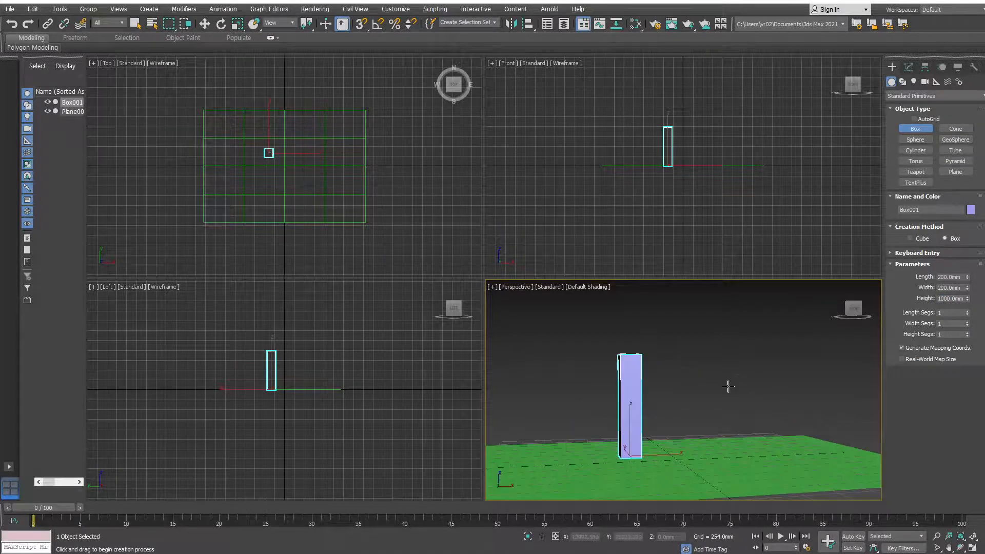
pyautogui.keyDown('alt'); pyautogui.moveTo(728, 387); pyautogui.dragTo(727, 425, button='middle'); pyautogui.keyUp('alt')
pyautogui.scroll(-3, 741, 421)
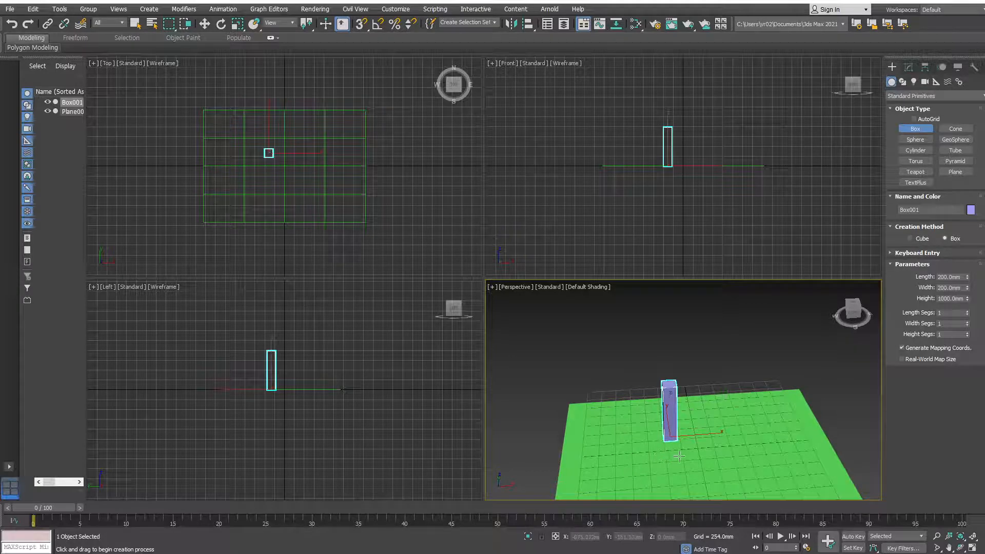
pyautogui.moveTo(676, 457); pyautogui.dragTo(651, 473, button='middle')
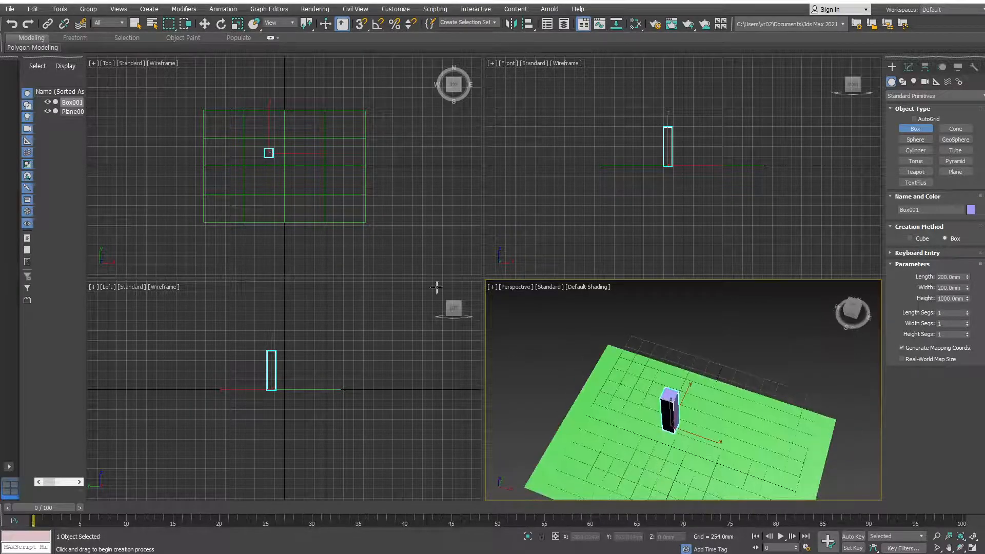
pyautogui.middleClick(300, 196)
pyautogui.scroll(3, 298, 194)
pyautogui.moveTo(293, 178); pyautogui.dragTo(326, 315, button='middle')
pyautogui.press('w')
pyautogui.moveTo(273, 218); pyautogui.dragTo(303, 251, button='middle')
pyautogui.scroll(-1, 303, 252)
pyautogui.moveTo(303, 251); pyautogui.dragTo(302, 209)
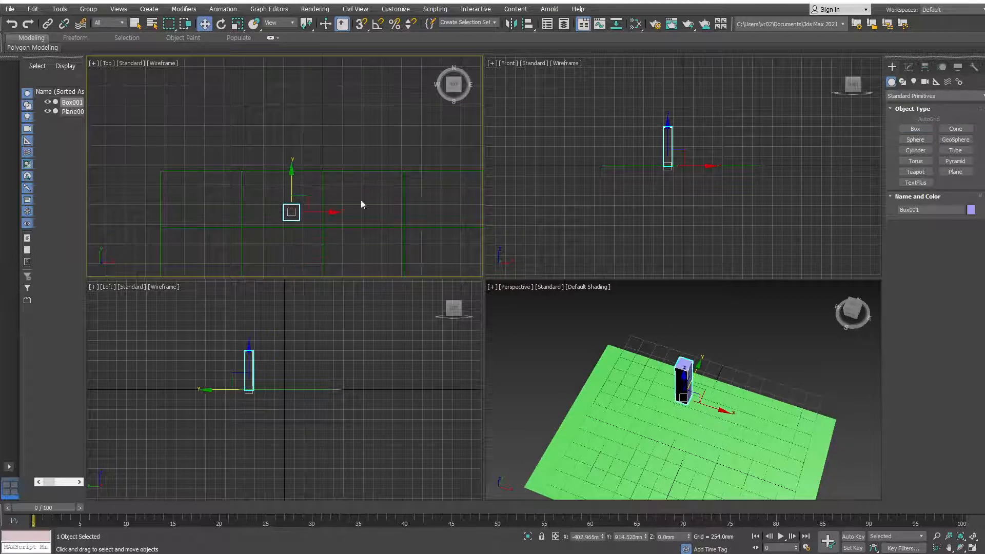
pyautogui.moveTo(402, 214); pyautogui.dragTo(396, 185, button='middle')
pyautogui.moveTo(303, 160); pyautogui.dragTo(292, 147)
pyautogui.keyDown('alt'); pyautogui.moveTo(602, 437); pyautogui.dragTo(676, 387, button='middle'); pyautogui.keyUp('alt')
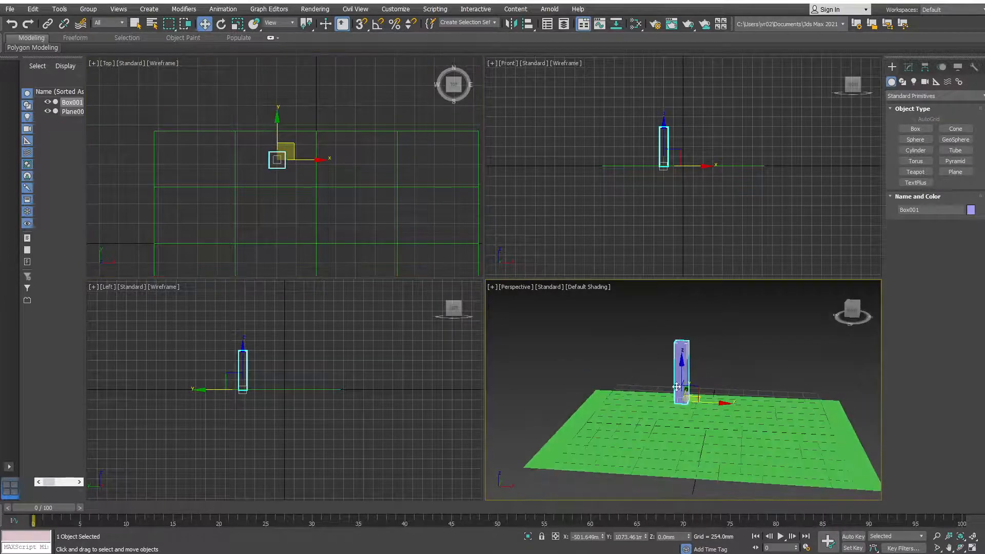
pyautogui.scroll(5, 677, 387)
pyautogui.scroll(-5, 699, 409)
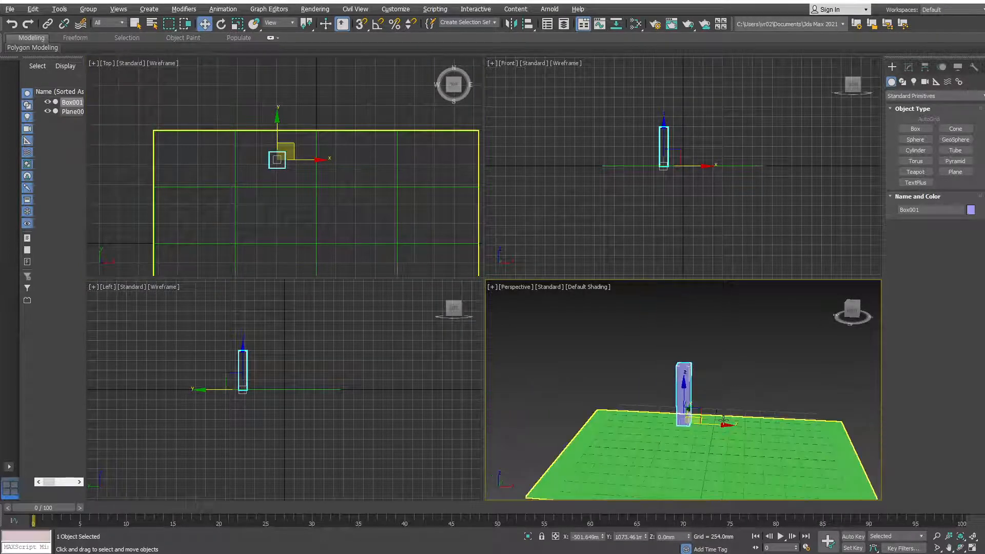
pyautogui.keyDown('alt'); pyautogui.moveTo(724, 420); pyautogui.dragTo(747, 403, button='middle'); pyautogui.keyUp('alt')
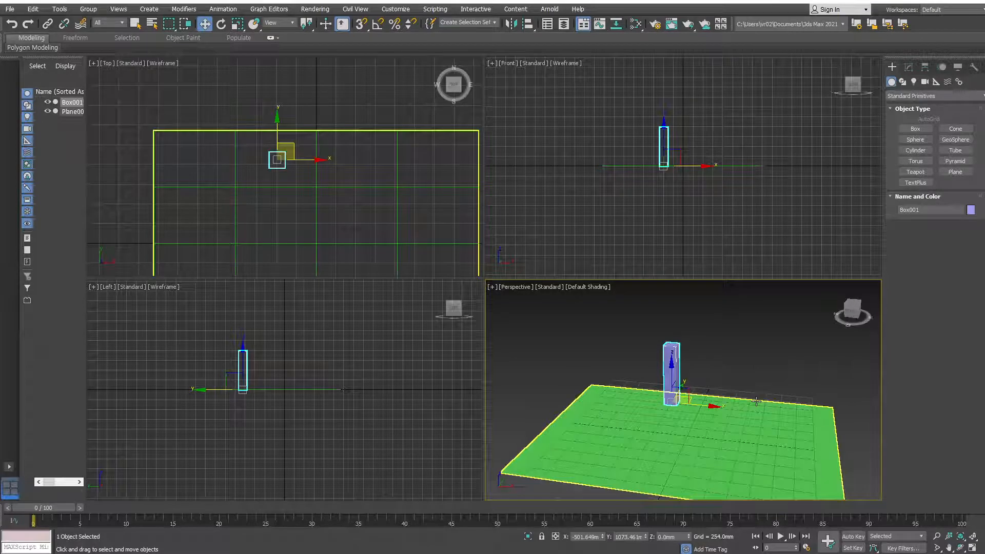
# Apply a Twist modifier to the box
pyautogui.click(908, 68)
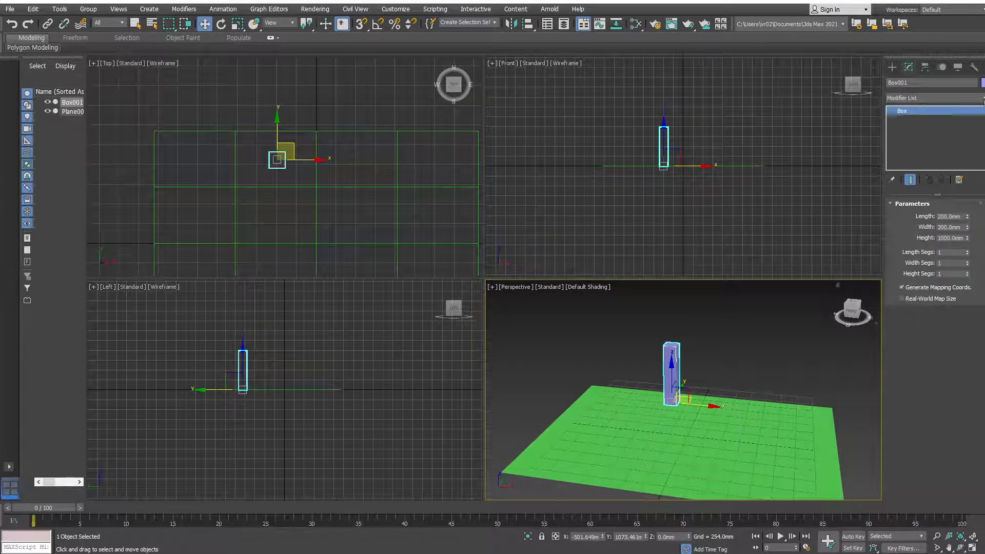
pyautogui.click(982, 98)
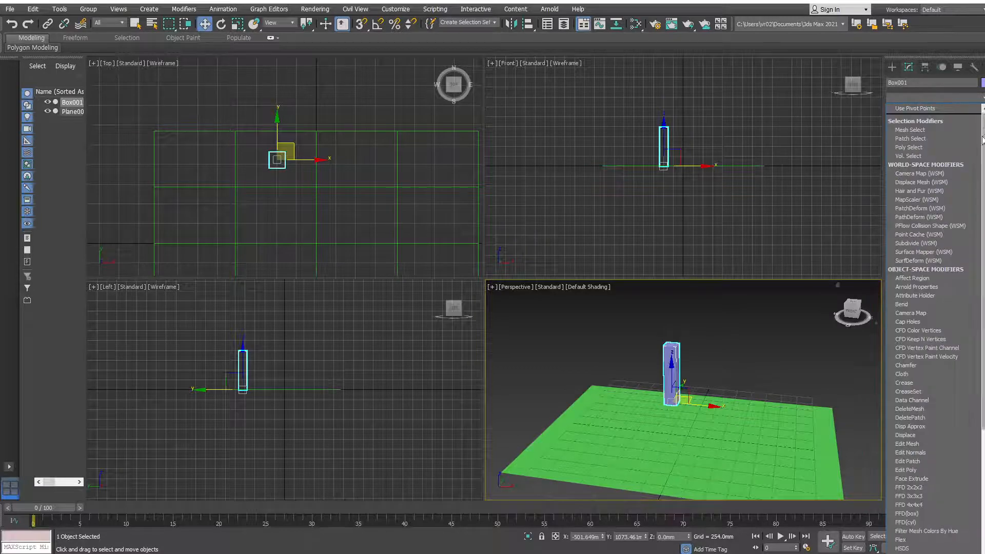
pyautogui.moveTo(983, 175); pyautogui.dragTo(981, 531)
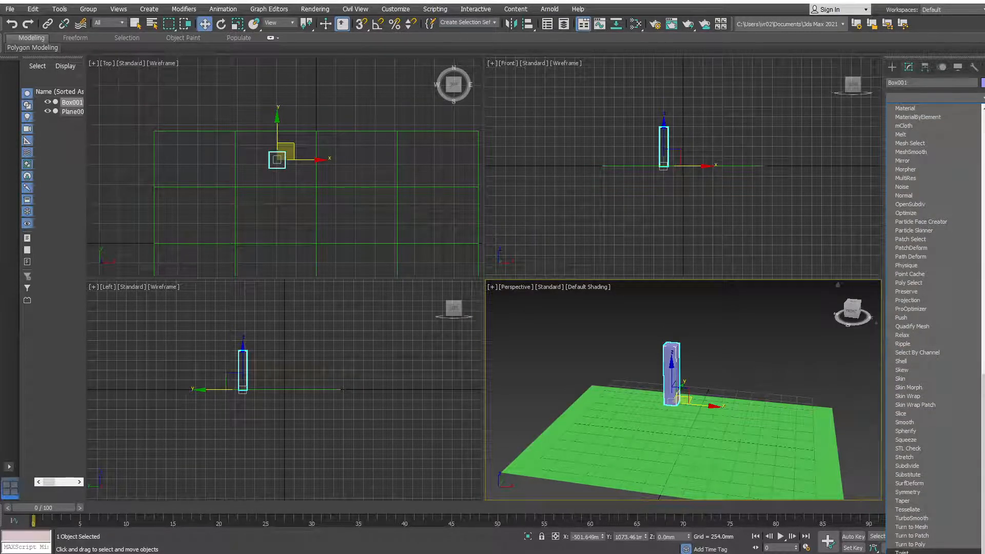
pyautogui.click(901, 552)
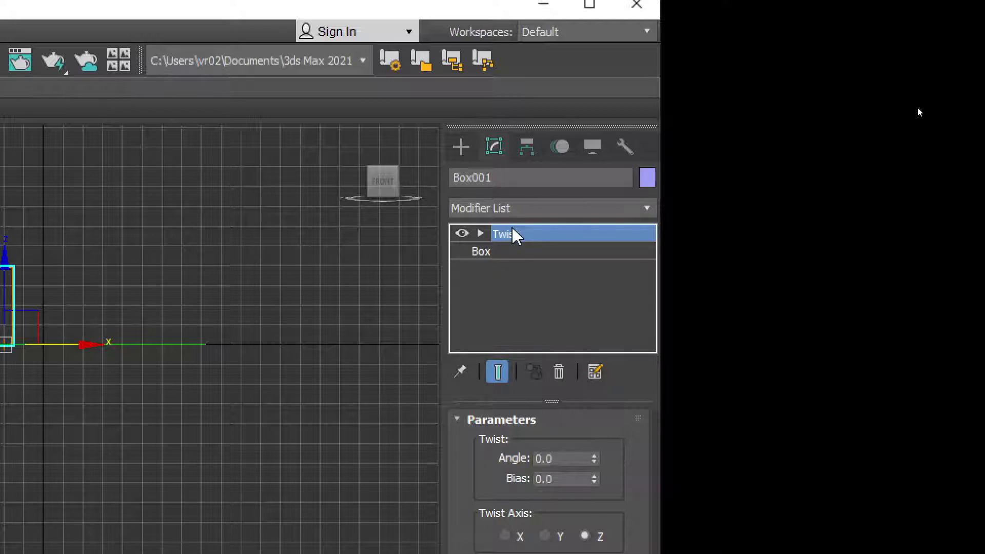
# Remove the Twist modifier from the box, leaving only the base Box level in its stack
pyautogui.click(246, 488)
pyautogui.moveTo(26, 275); pyautogui.dragTo(44, 297)
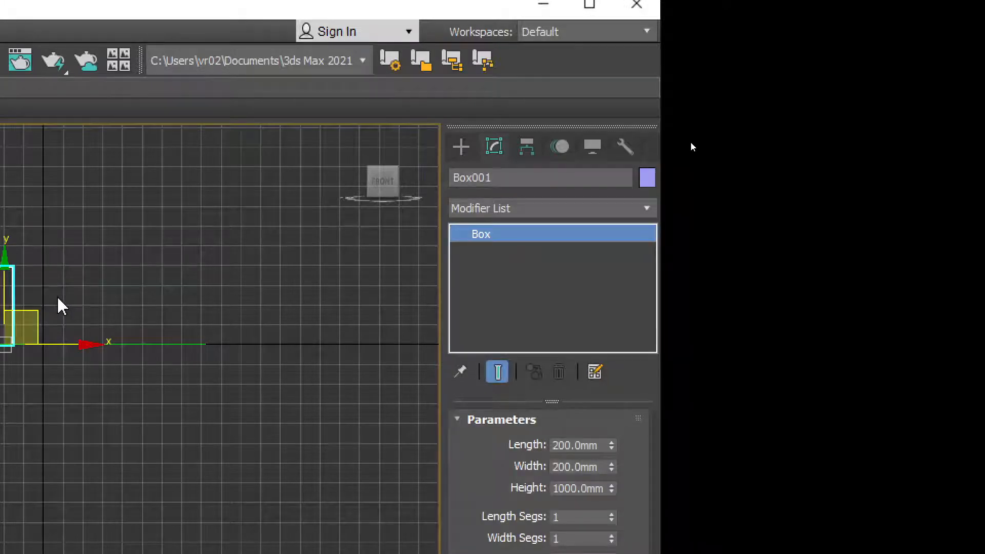
pyautogui.moveTo(57, 306); pyautogui.dragTo(308, 299, button='middle')
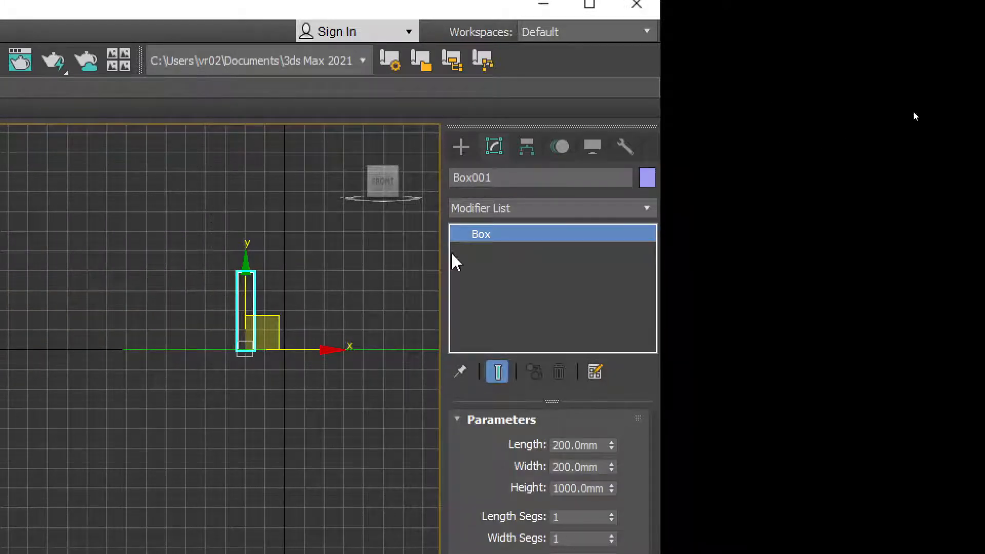
# Compare the modifiers offered with the box selected and with nothing selected, and reselect the box
pyautogui.click(640, 208)
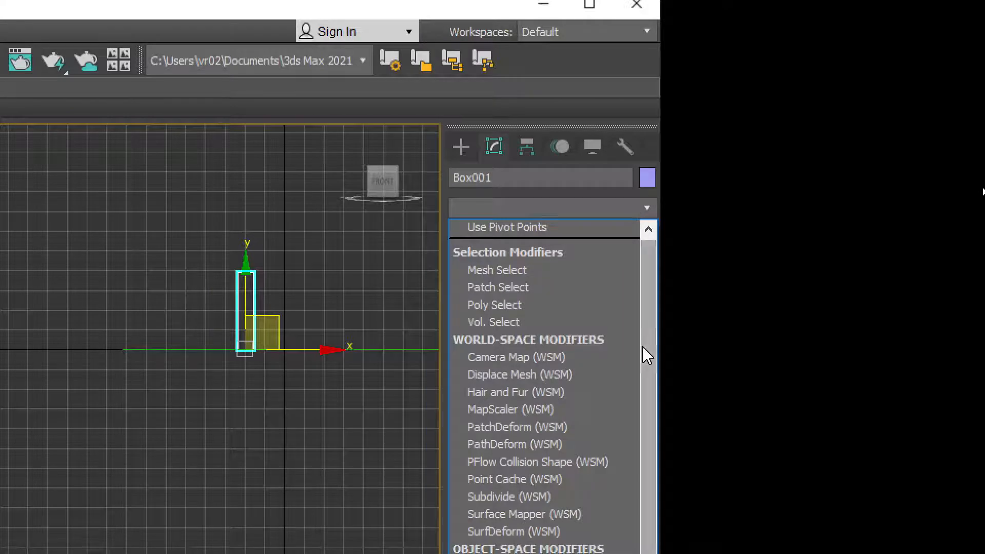
pyautogui.scroll(-15, 644, 352)
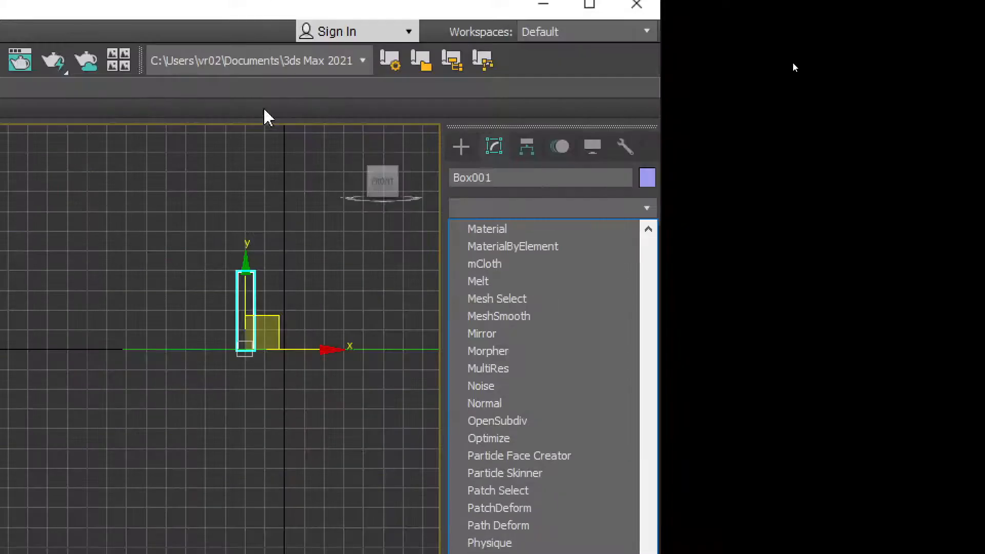
pyautogui.click(282, 218)
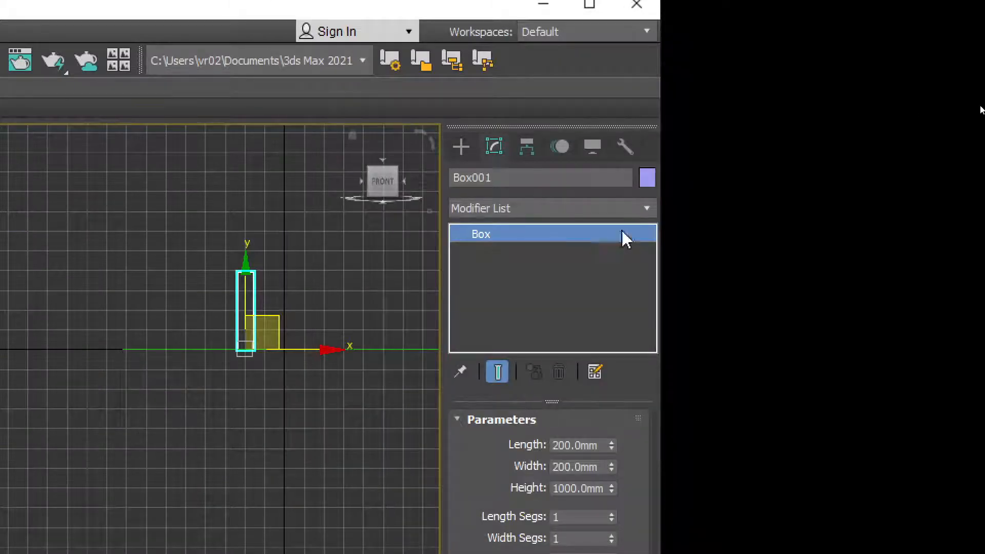
pyautogui.click(354, 264)
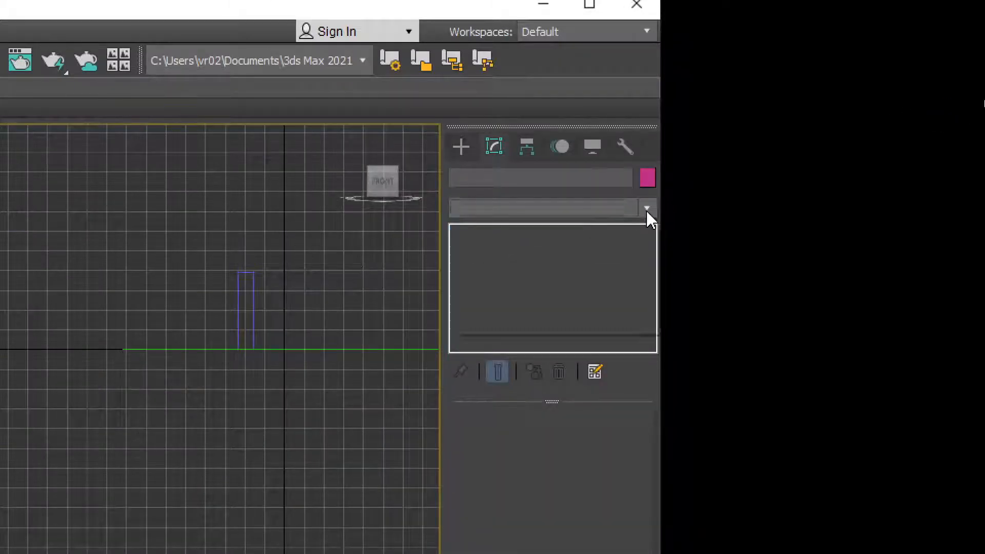
pyautogui.click(647, 208)
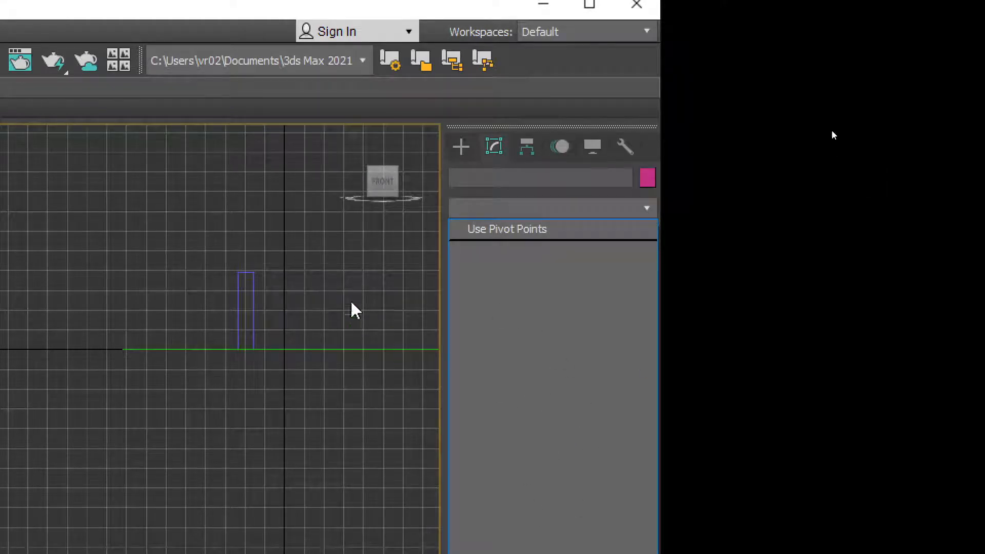
pyautogui.moveTo(307, 231); pyautogui.dragTo(213, 314)
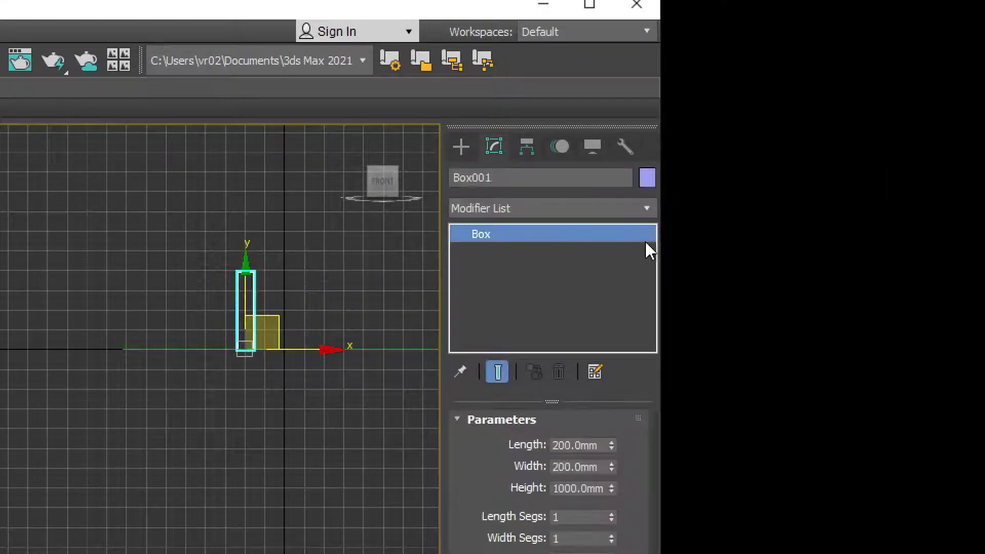
# Add the Twist modifier to the selected box
pyautogui.click(647, 207)
pyautogui.scroll(-15, 552, 359)
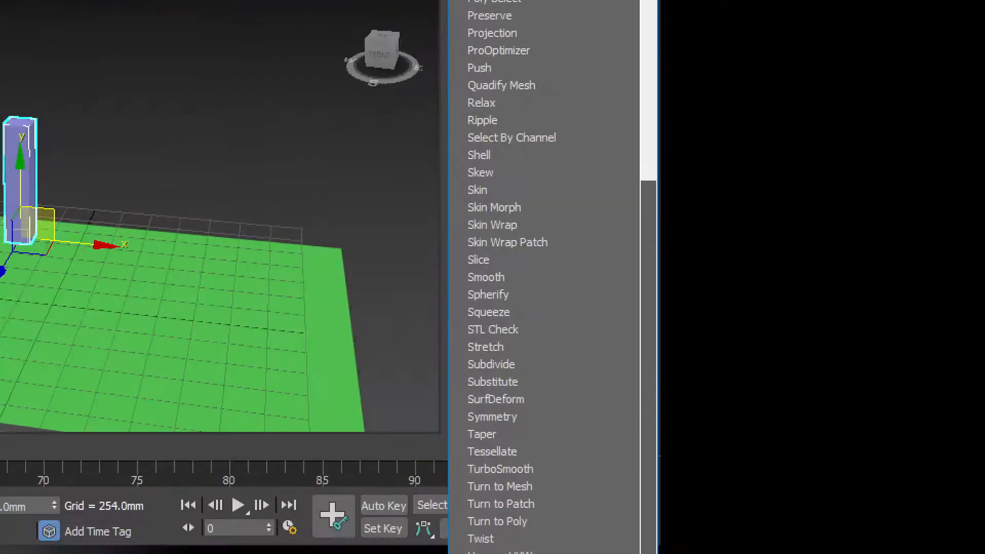
pyautogui.click(480, 538)
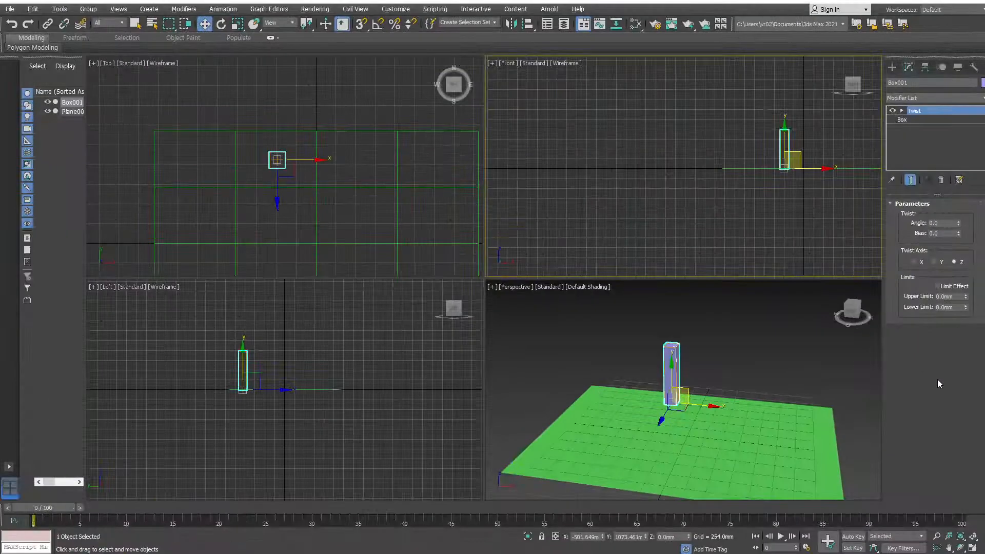
# Try a Twist angle of 116 about the Z axis on the box and inspect its shape in the Perspective view
pyautogui.moveTo(752, 221); pyautogui.dragTo(737, 317, button='middle')
pyautogui.scroll(3, 599, 227)
pyautogui.scroll(3, 682, 254)
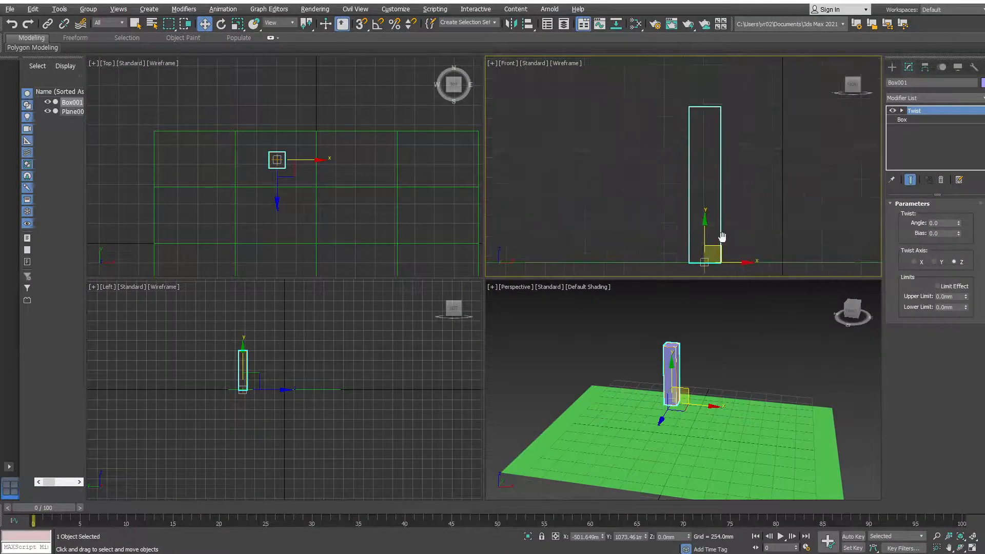
pyautogui.moveTo(722, 237); pyautogui.dragTo(708, 211, button='middle')
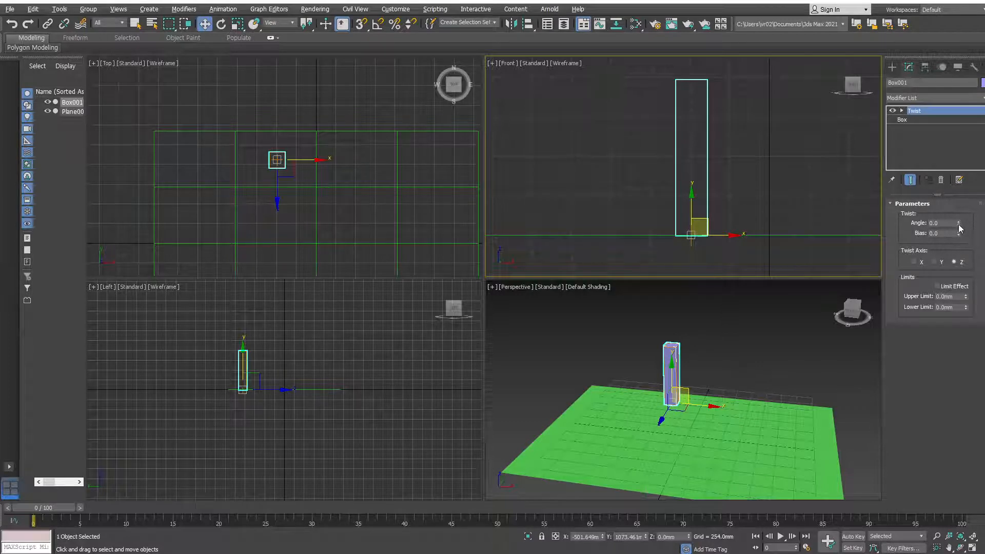
pyautogui.moveTo(958, 225); pyautogui.dragTo(970, 110)
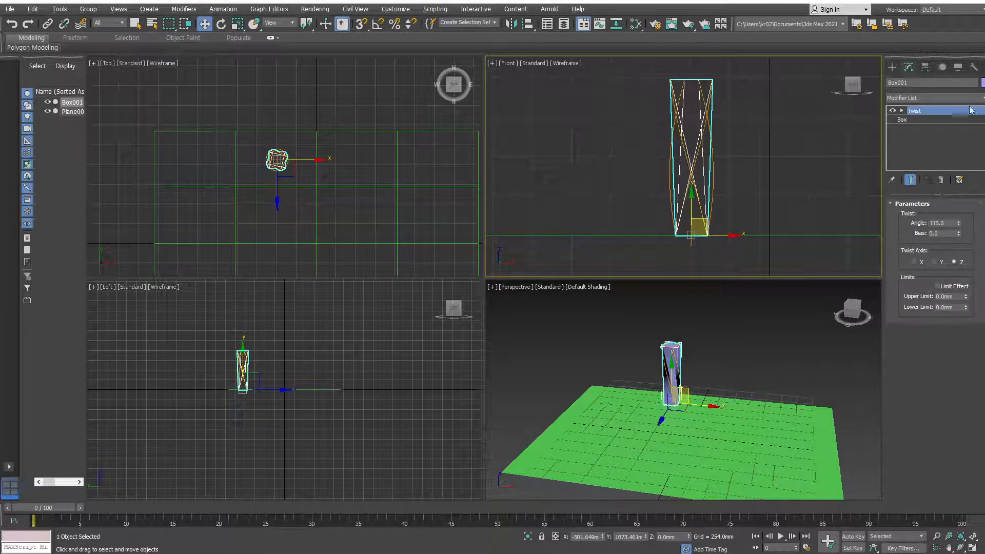
pyautogui.scroll(6, 693, 394)
pyautogui.keyDown('alt'); pyautogui.moveTo(693, 371); pyautogui.dragTo(754, 401, button='middle'); pyautogui.keyUp('alt')
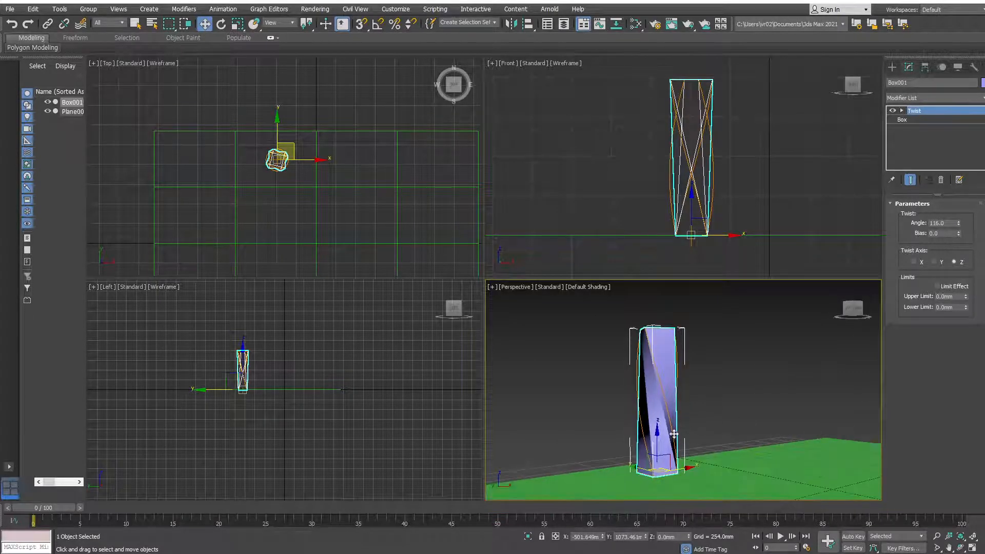
pyautogui.keyDown('alt'); pyautogui.moveTo(673, 434); pyautogui.dragTo(785, 420, button='middle'); pyautogui.keyUp('alt')
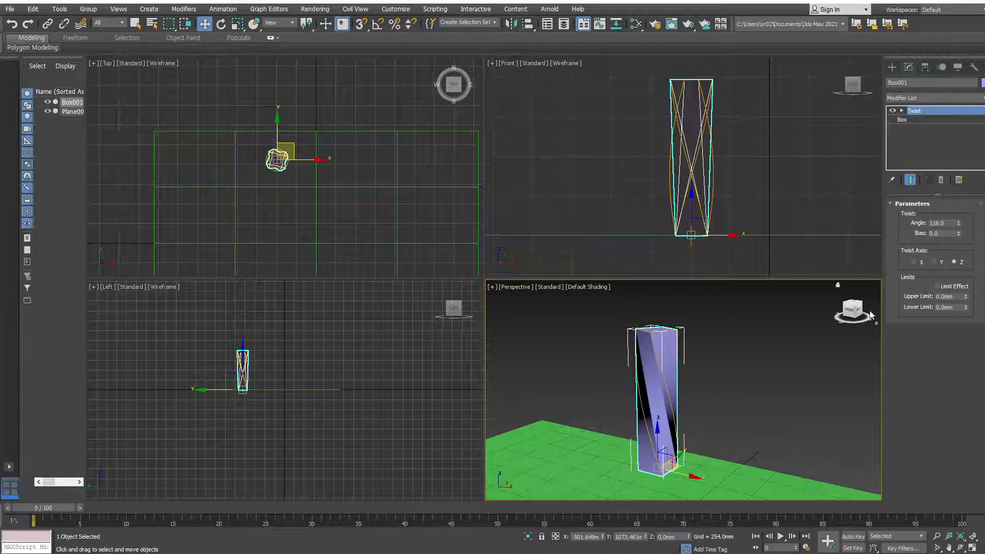
# Try a Twist angle of 90.5 on the box, and reset the angle to 0
pyautogui.moveTo(959, 222); pyautogui.dragTo(960, 252)
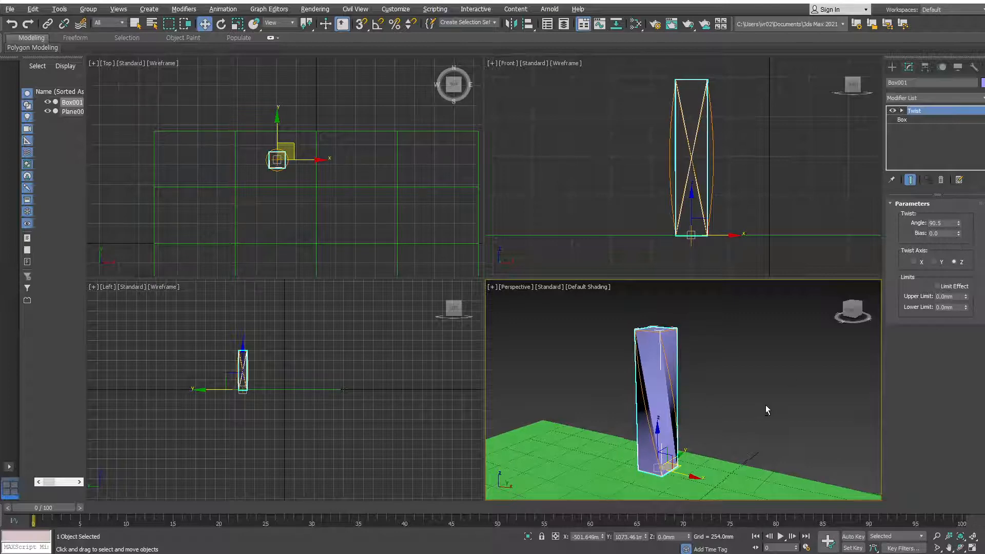
pyautogui.keyDown('alt'); pyautogui.moveTo(765, 404); pyautogui.dragTo(721, 419, button='middle'); pyautogui.keyUp('alt')
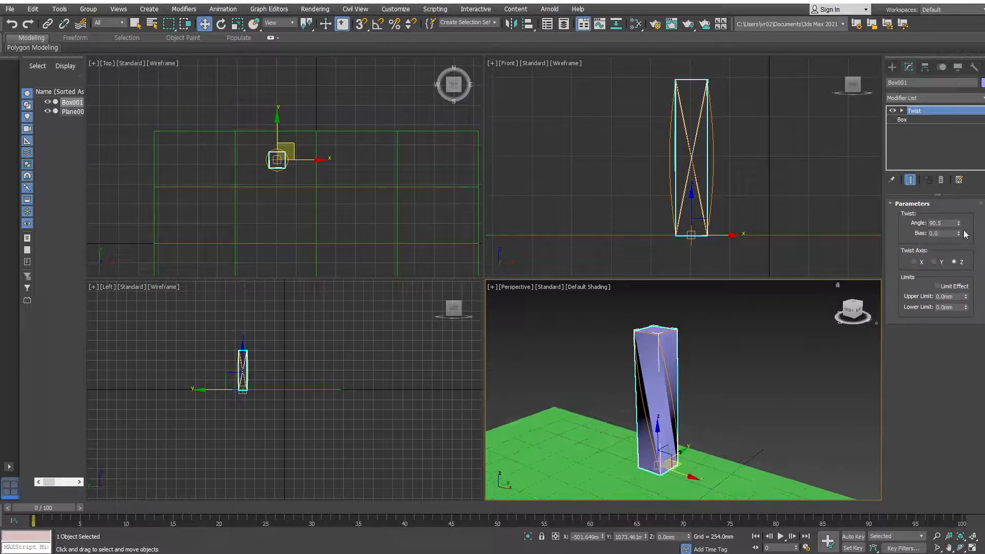
pyautogui.moveTo(952, 224); pyautogui.dragTo(841, 218)
pyautogui.write('0')
pyautogui.press('Return')
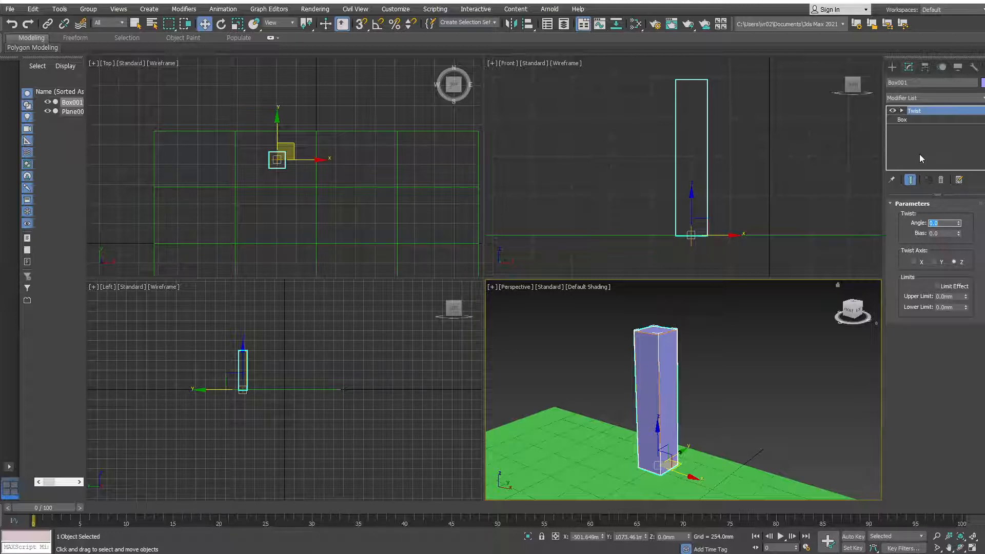
# Set the base box's height segments to 10 and its length and width segments to 2
pyautogui.click(903, 120)
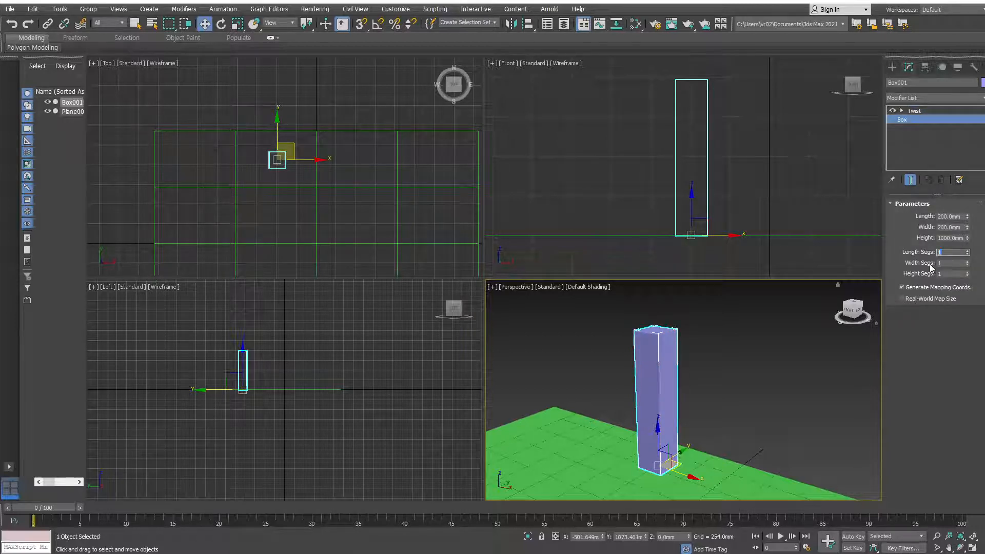
pyautogui.click(935, 263)
pyautogui.click(949, 274)
pyautogui.click(967, 273)
pyautogui.click(968, 272)
pyautogui.click(968, 273)
pyautogui.click(967, 273)
pyautogui.click(967, 273)
pyautogui.click(968, 272)
pyautogui.click(967, 273)
pyautogui.click(967, 272)
pyautogui.click(968, 272)
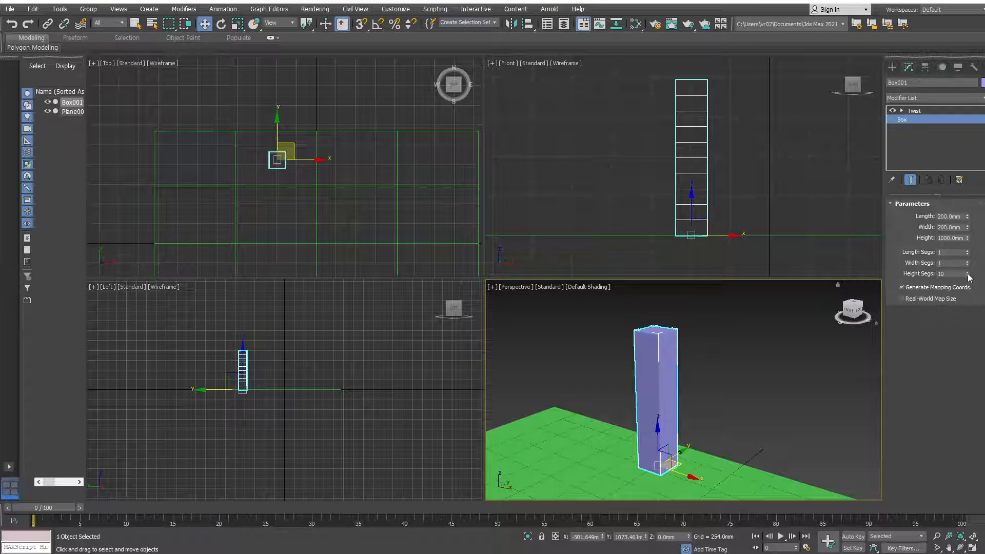
pyautogui.click(968, 262)
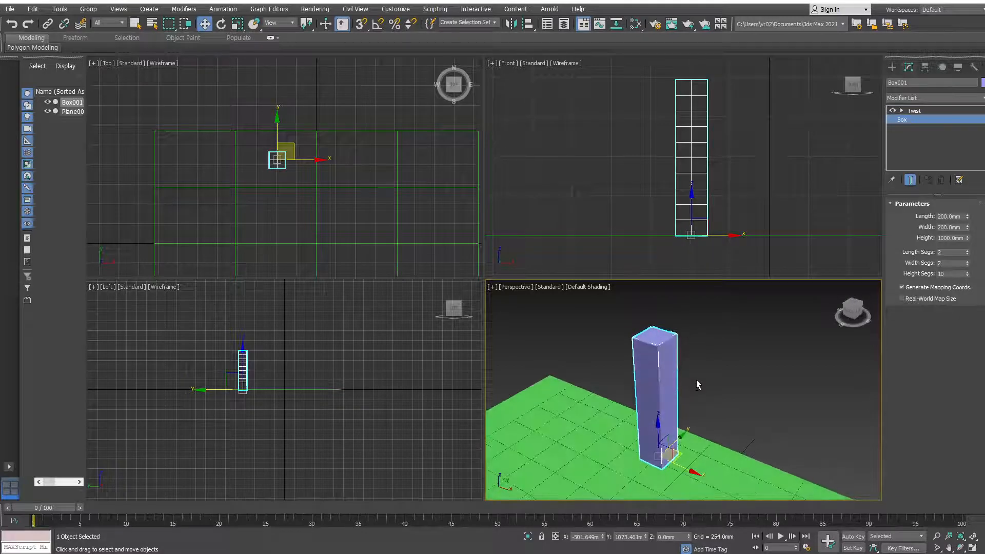
# Toggle the Perspective view's wireframe and edged-faces display, and leave it shaded with edged faces on
pyautogui.press('F3')
pyautogui.press('F4')
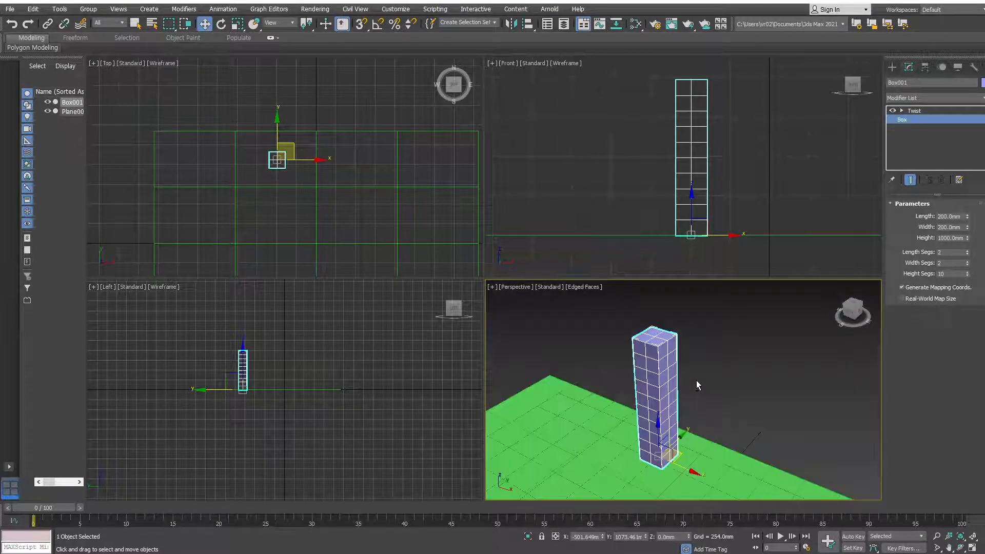
pyautogui.press('F3')
pyautogui.press('F3')
pyautogui.press('F4')
pyautogui.press('F4')
pyautogui.press('F4')
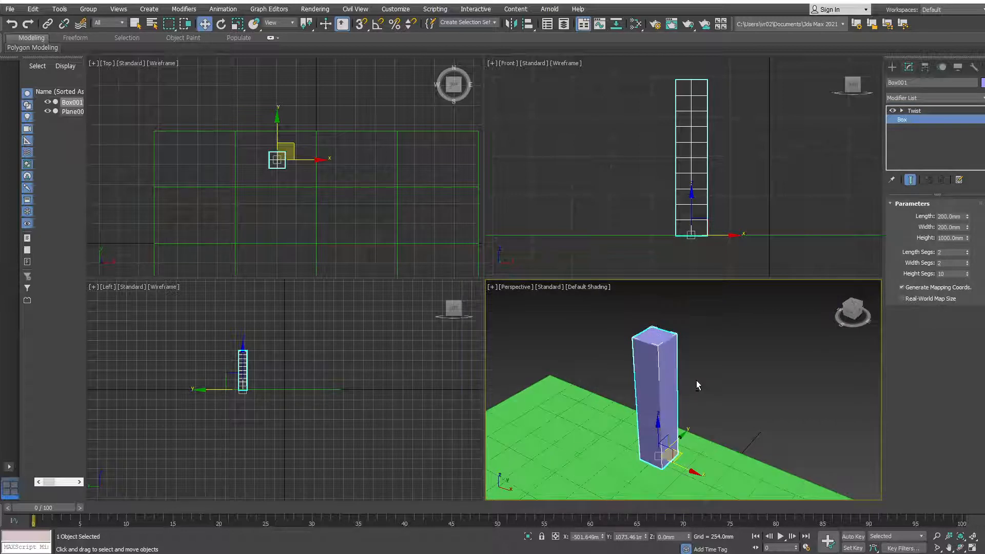
pyautogui.press('F4')
pyautogui.press('F4')
pyautogui.press('F4')
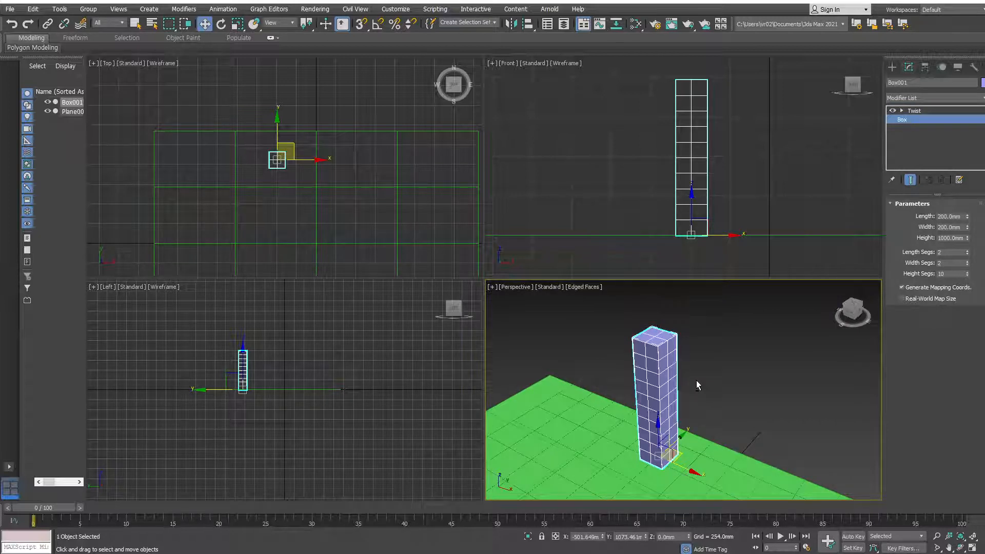
pyautogui.keyDown('alt'); pyautogui.moveTo(696, 396); pyautogui.dragTo(701, 377, button='middle'); pyautogui.keyUp('alt')
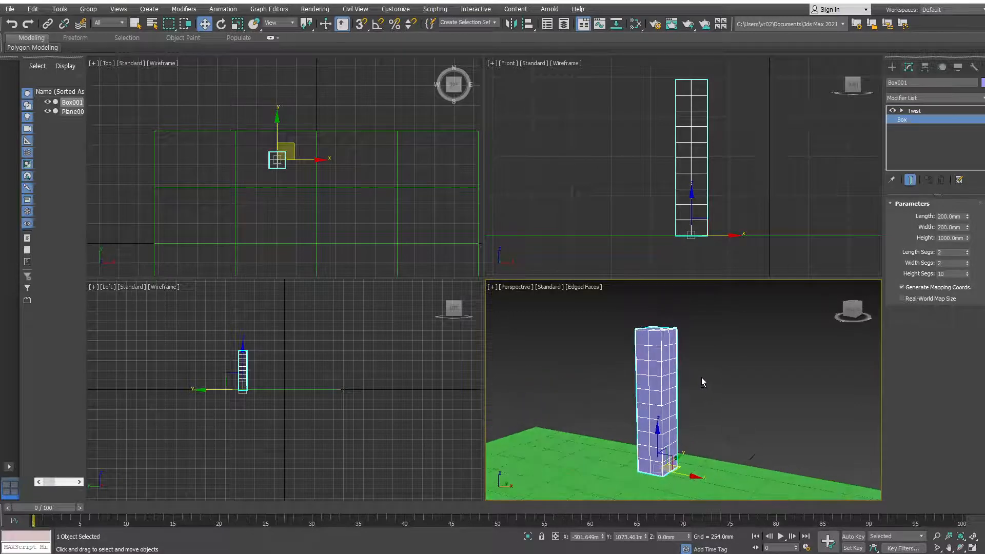
# Compare the parameters of the Twist and Box levels in the box's modifier stack, and browse the available modifiers
pyautogui.click(915, 110)
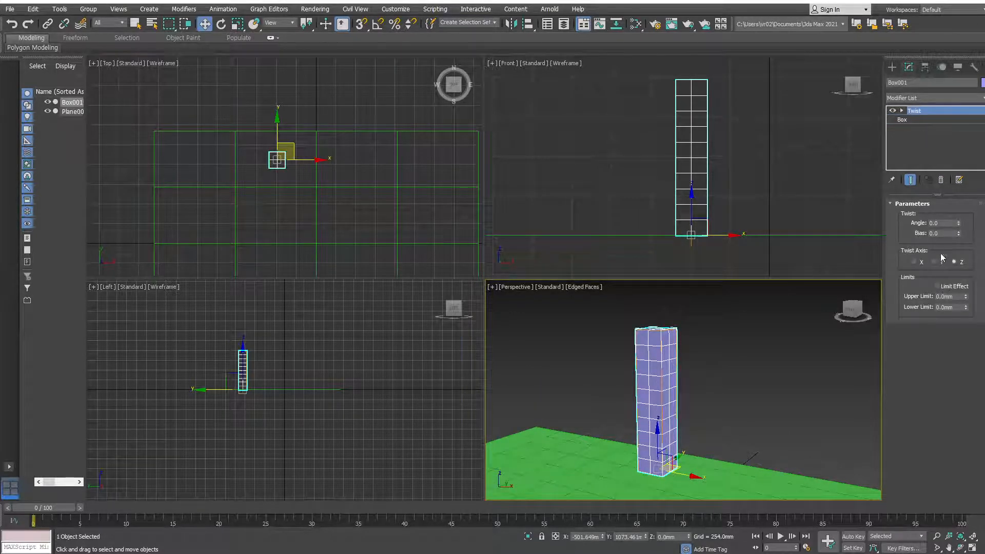
pyautogui.click(984, 98)
pyautogui.moveTo(983, 154); pyautogui.dragTo(984, 423)
pyautogui.click(826, 195)
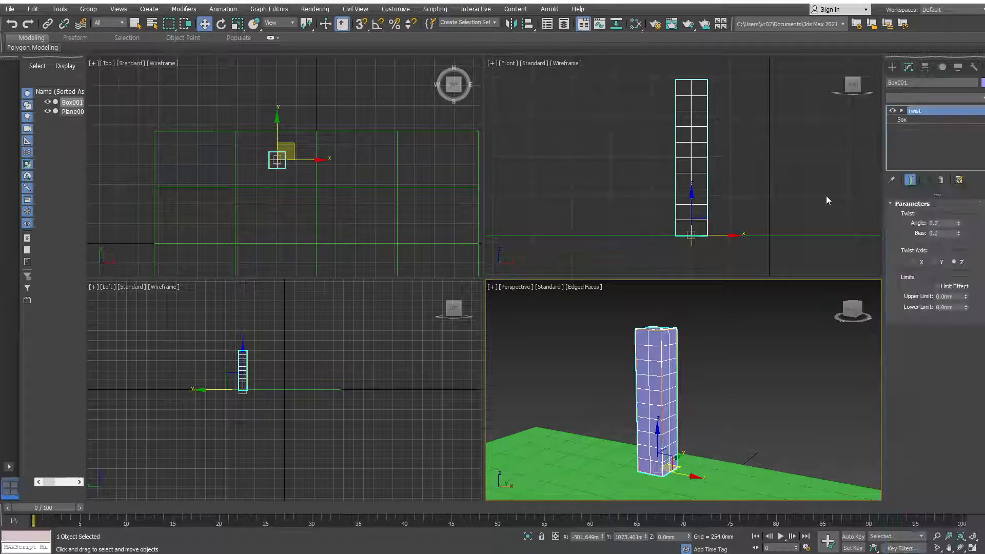
pyautogui.click(906, 121)
pyautogui.click(911, 110)
pyautogui.click(911, 119)
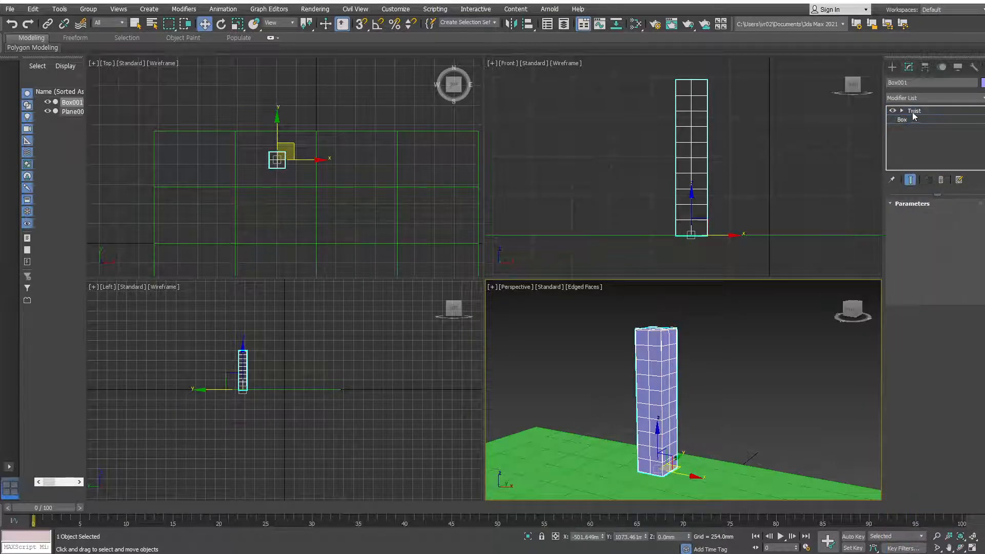
pyautogui.click(912, 112)
pyautogui.click(912, 122)
pyautogui.click(912, 114)
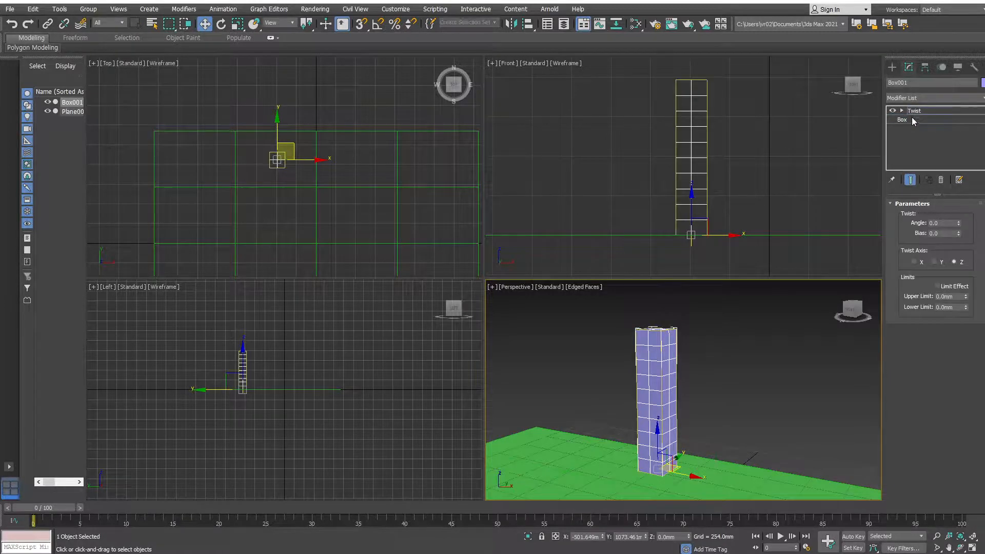
pyautogui.click(913, 118)
pyautogui.click(912, 112)
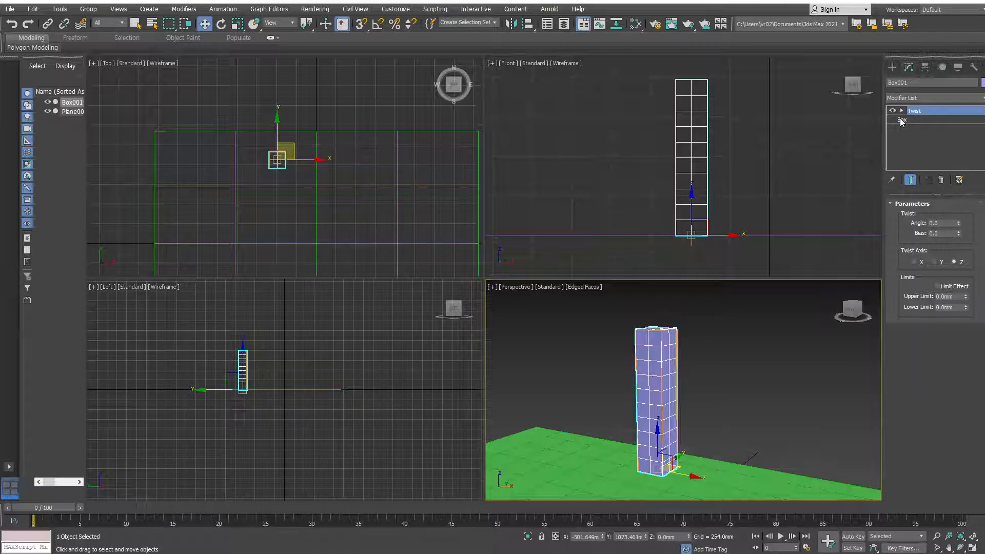
pyautogui.click(902, 121)
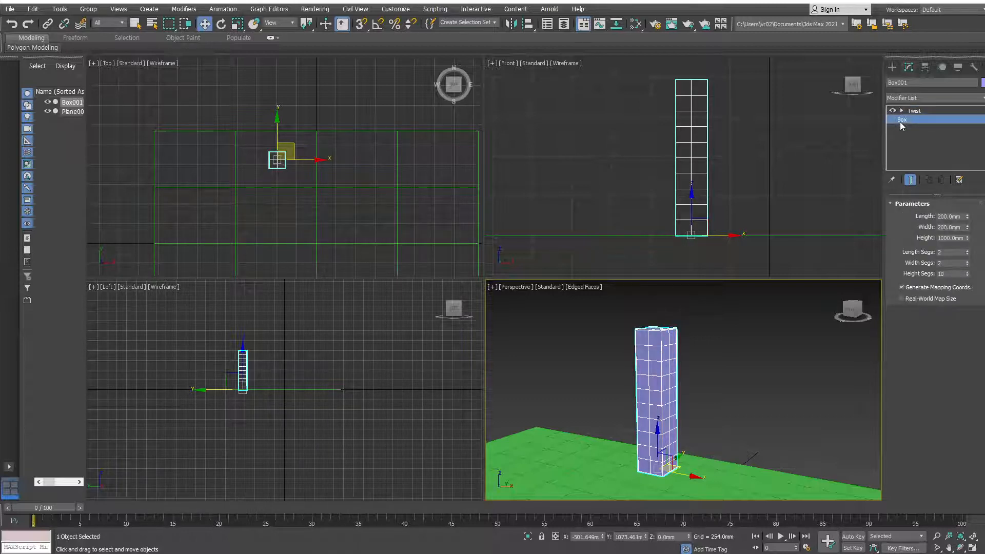
# Return to the Twist level of the box's modifier stack and set the Twist angle to 180
pyautogui.click(915, 111)
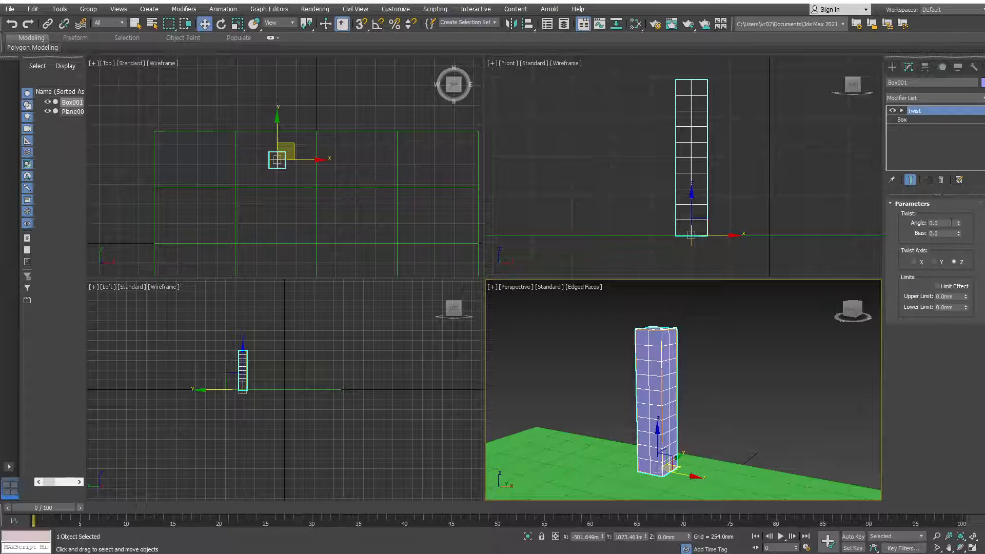
pyautogui.moveTo(959, 228); pyautogui.dragTo(949, 66)
pyautogui.keyDown('alt'); pyautogui.moveTo(725, 400); pyautogui.dragTo(705, 397, button='middle'); pyautogui.keyUp('alt')
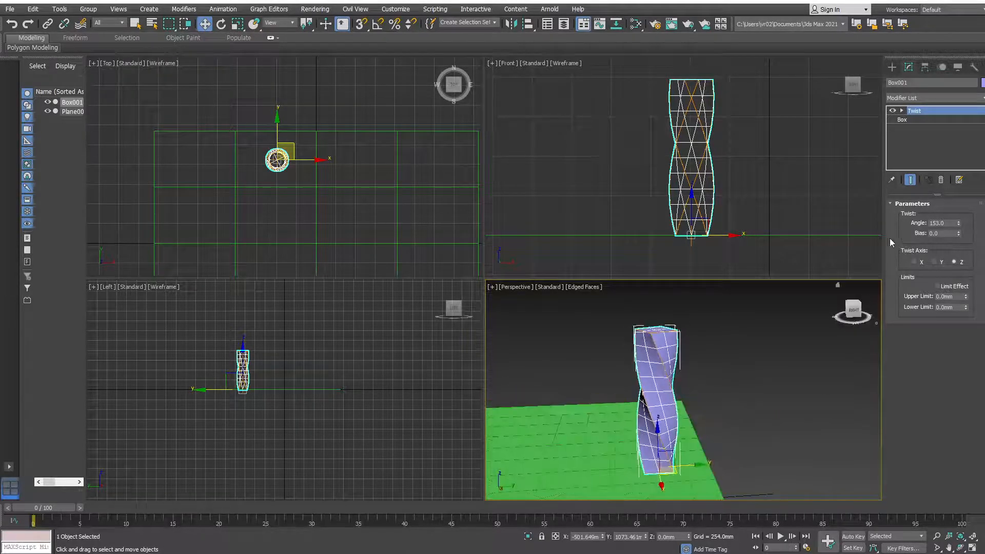
pyautogui.moveTo(949, 223); pyautogui.dragTo(882, 208)
pyautogui.write('180')
pyautogui.press('Return')
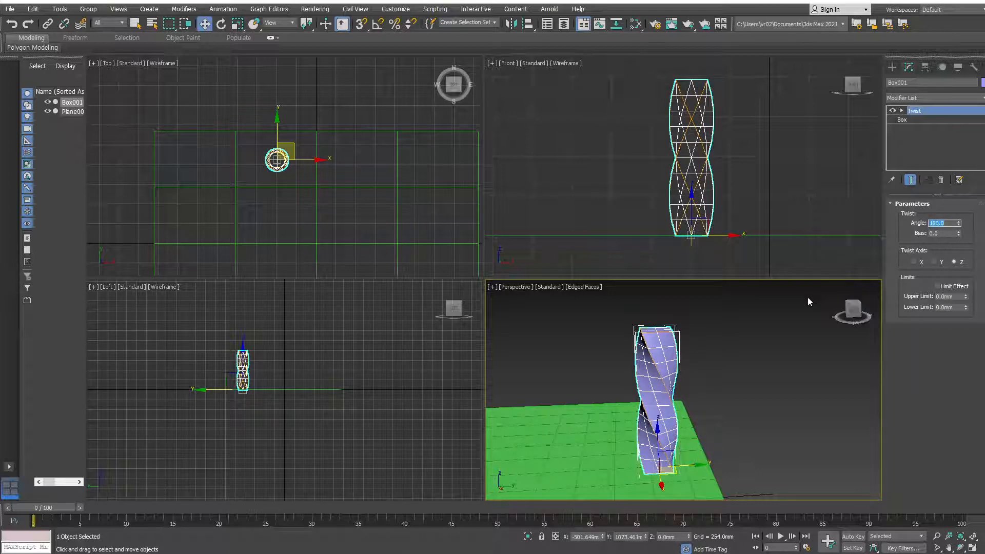
pyautogui.keyDown('alt'); pyautogui.moveTo(759, 411); pyautogui.dragTo(708, 436, button='middle'); pyautogui.keyUp('alt')
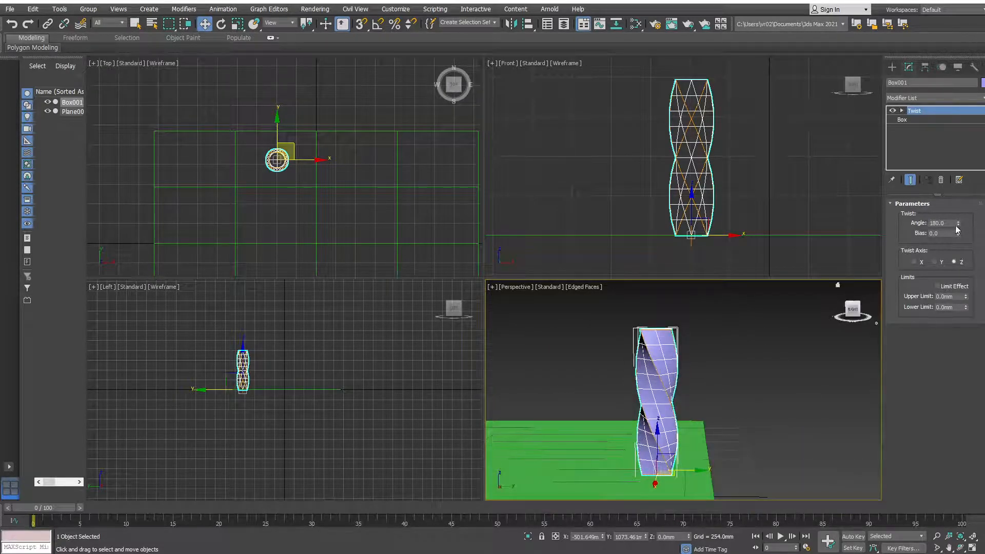
# Reset the box's Twist angle to 0 for comparison, and set it back to 180
pyautogui.moveTo(951, 224); pyautogui.dragTo(854, 224)
pyautogui.write('0')
pyautogui.press('Return')
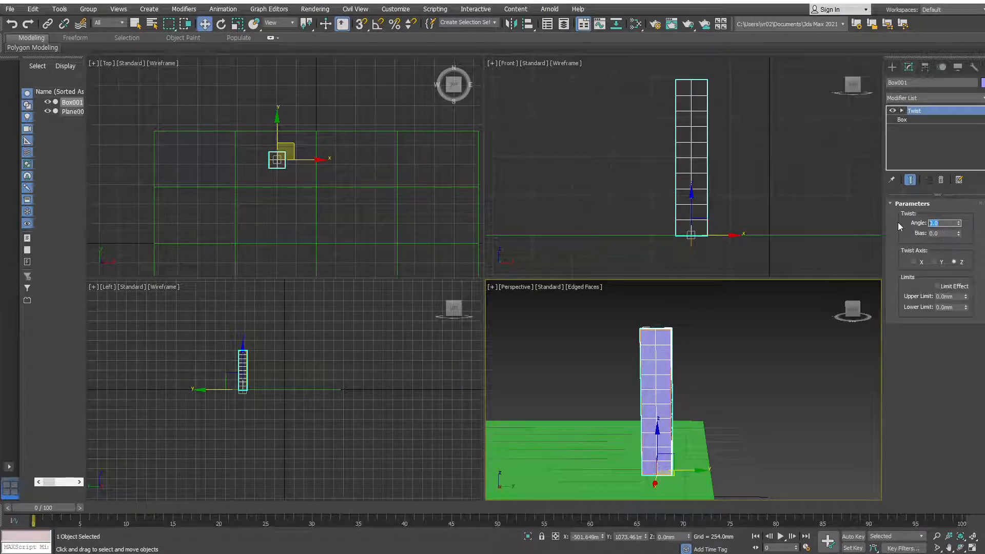
pyautogui.write('180')
pyautogui.press('Return')
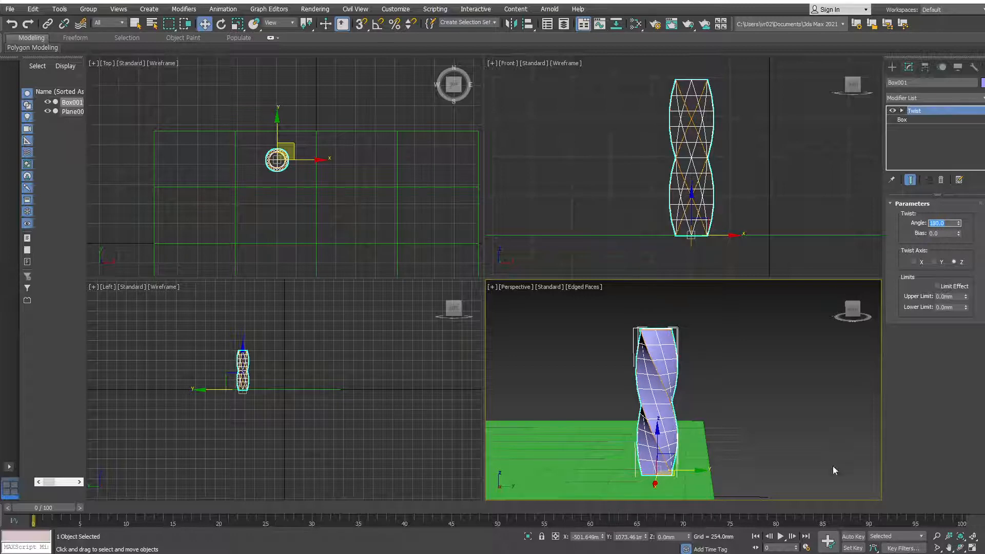
# Record an automatic key at frame 100 with the box's Twist angle set to -180
pyautogui.click(849, 536)
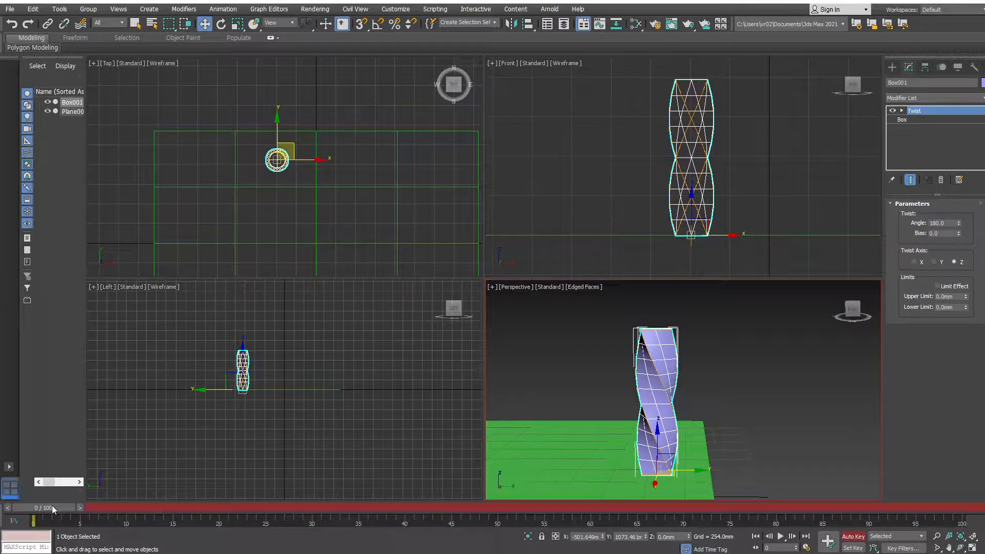
pyautogui.moveTo(52, 507); pyautogui.dragTo(965, 508)
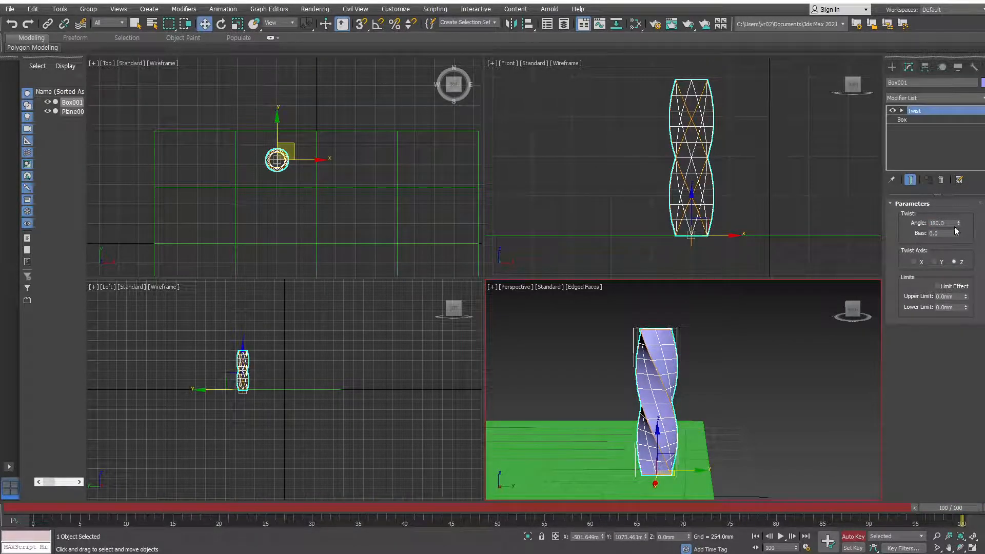
pyautogui.doubleClick(938, 223)
pyautogui.press('BackSpace')
pyautogui.write('-180')
pyautogui.press('Return')
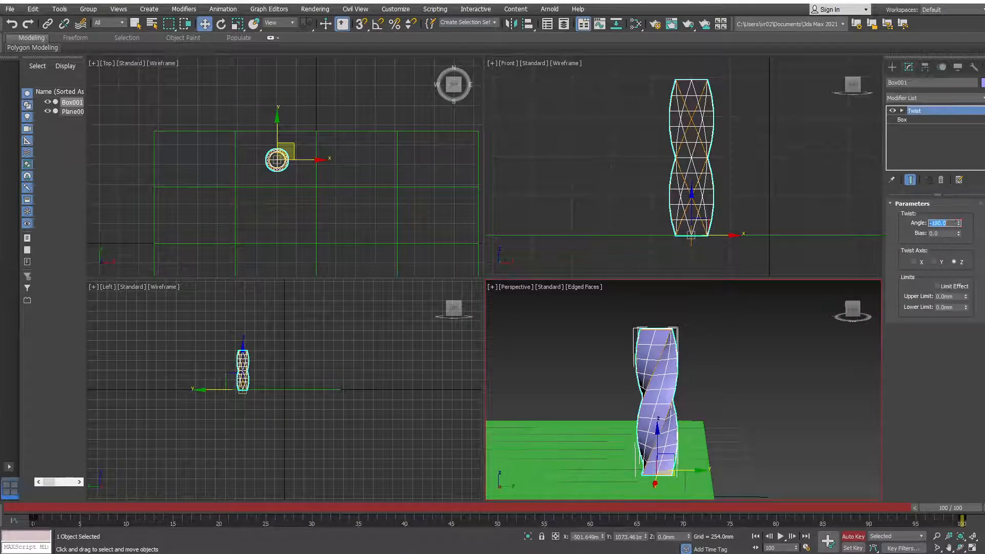
pyautogui.click(853, 536)
# Play the twist animation from the first frame and stop it
pyautogui.click(756, 536)
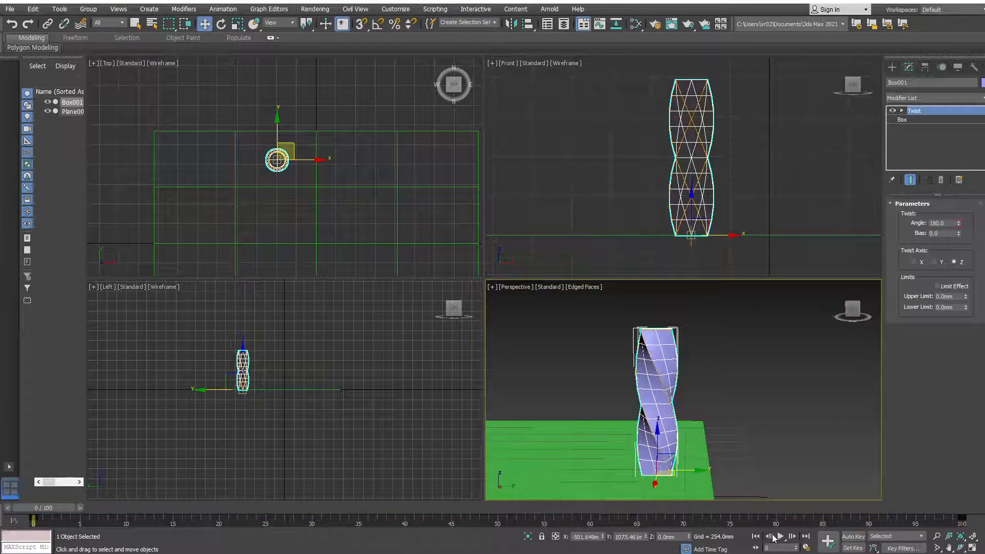
pyautogui.click(780, 537)
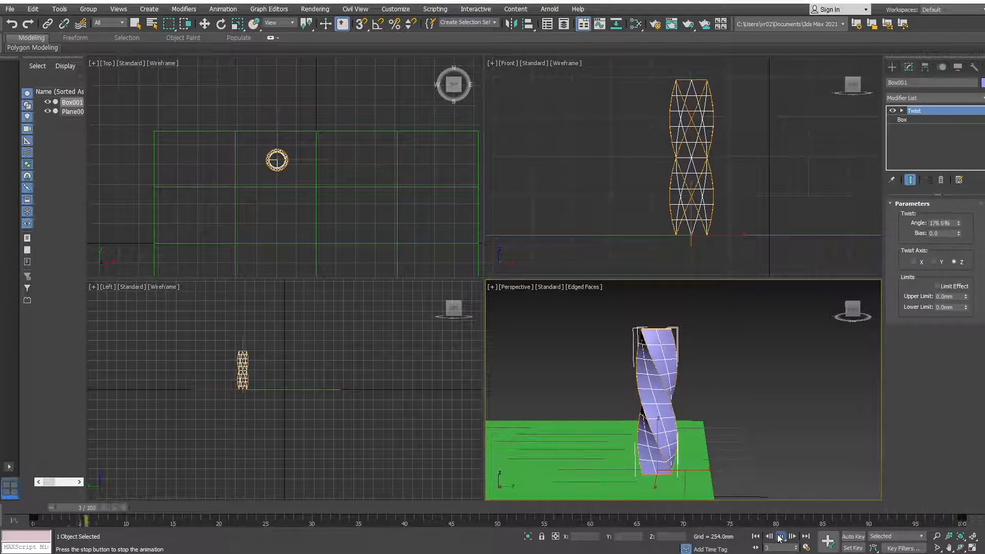
pyautogui.click(780, 537)
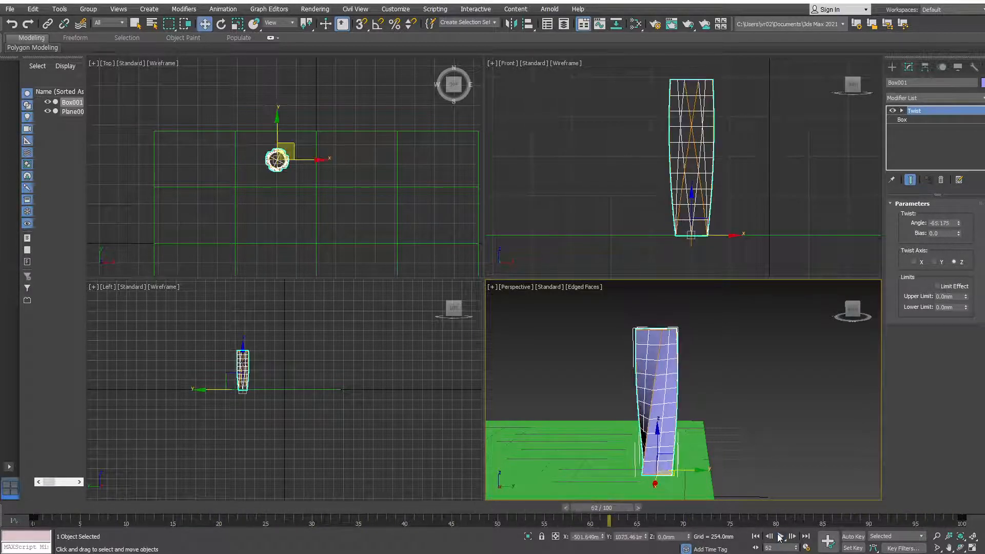
# Move the twist key from frame 100 to frame 50, and go to frame 50 to check it
pyautogui.moveTo(961, 518); pyautogui.dragTo(492, 531)
pyautogui.moveTo(595, 509); pyautogui.dragTo(497, 527)
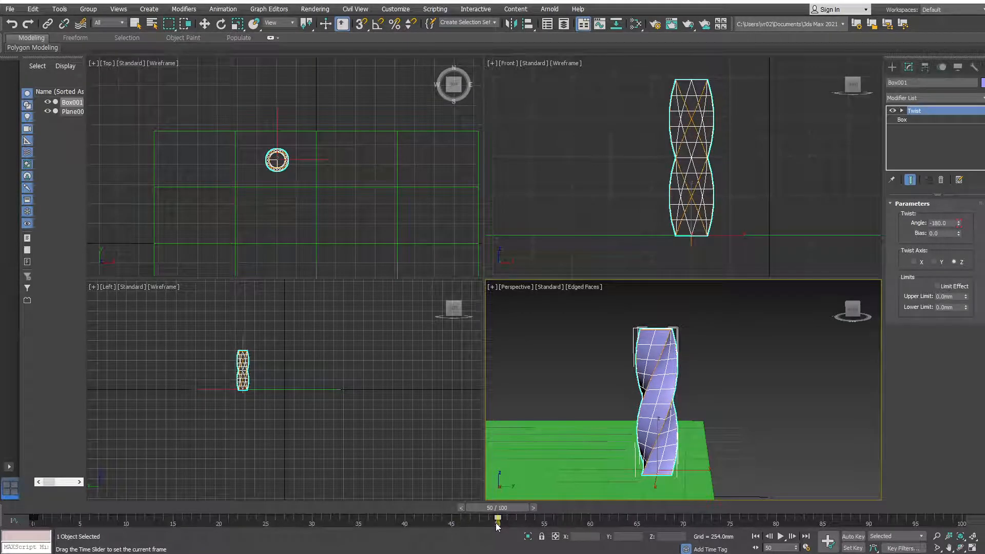
pyautogui.press('w')
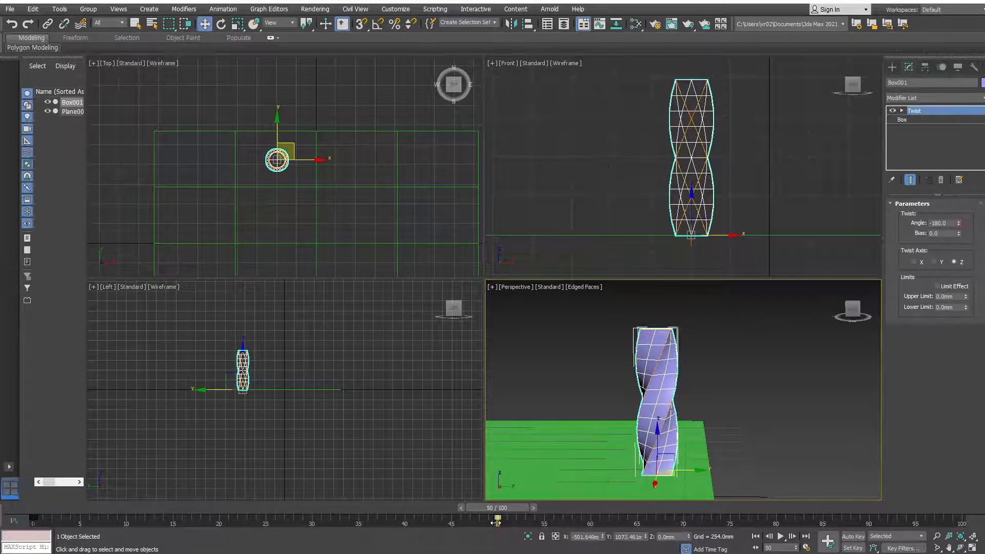
# Record another automatic key at frame 100 with the Twist angle set to 180
pyautogui.moveTo(503, 517); pyautogui.dragTo(967, 511)
pyautogui.click(853, 536)
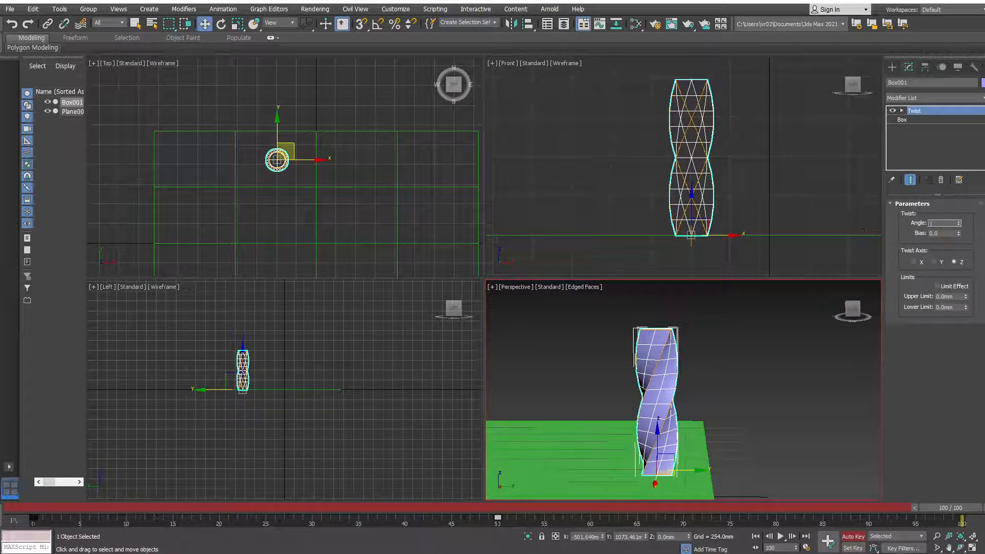
pyautogui.press('Return')
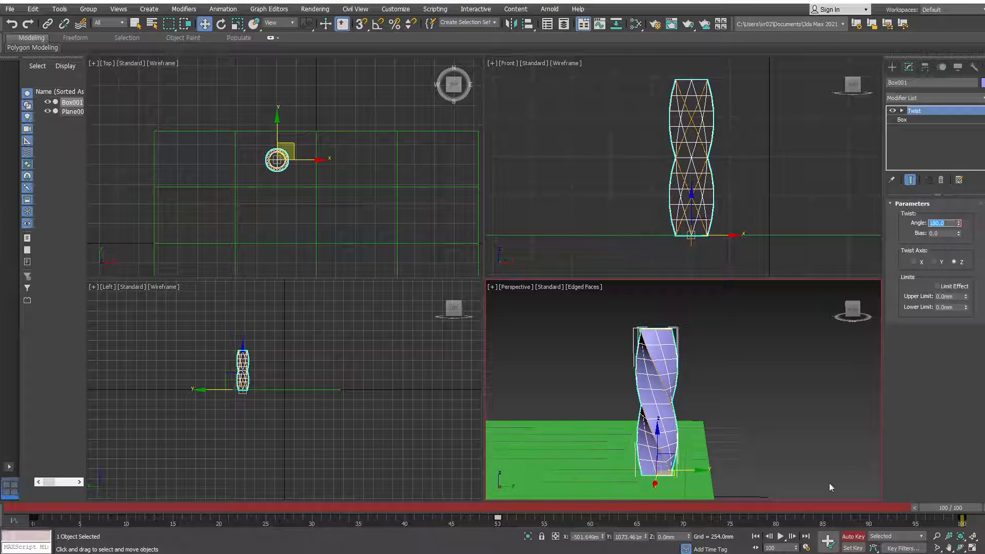
pyautogui.click(853, 536)
# Play the back-and-forth twist animation from the start, stop it, and view the box from another side
pyautogui.click(756, 536)
pyautogui.click(780, 536)
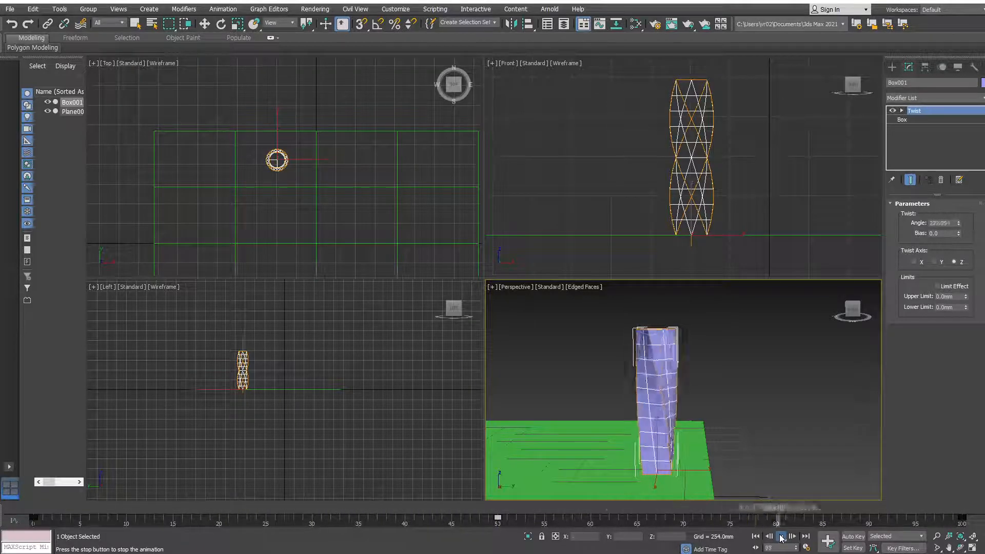
pyautogui.click(781, 538)
pyautogui.press('w')
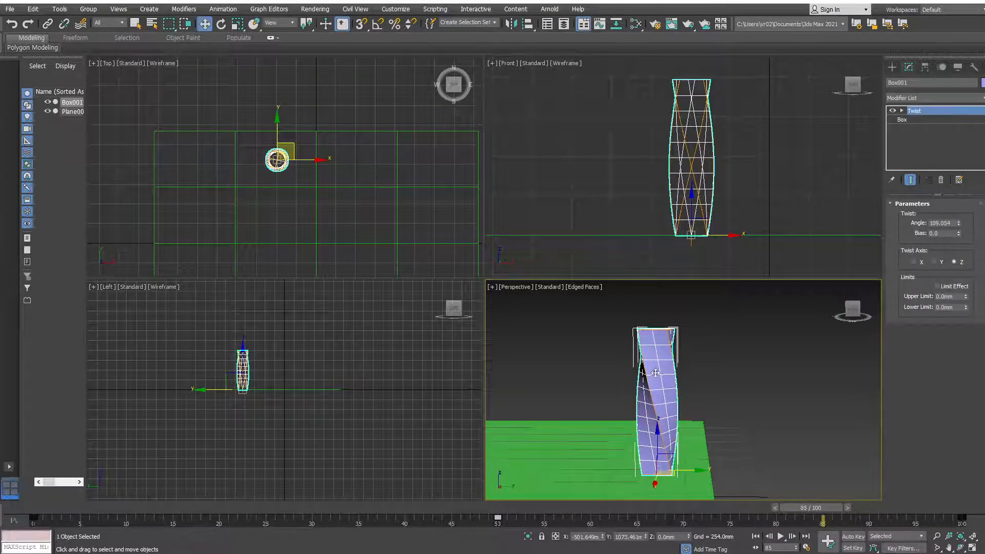
pyautogui.keyDown('alt'); pyautogui.moveTo(666, 373); pyautogui.dragTo(509, 352, button='middle'); pyautogui.keyUp('alt')
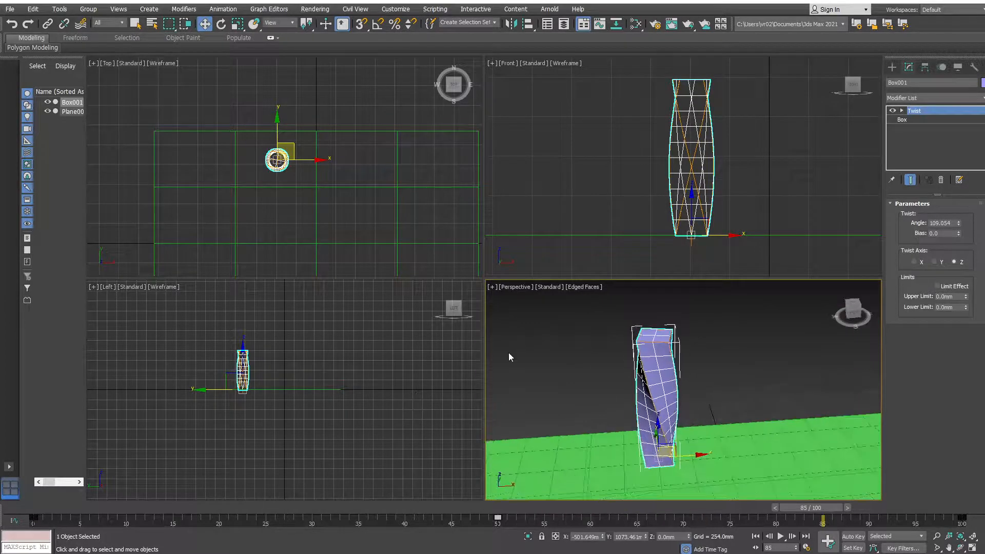
pyautogui.click(893, 68)
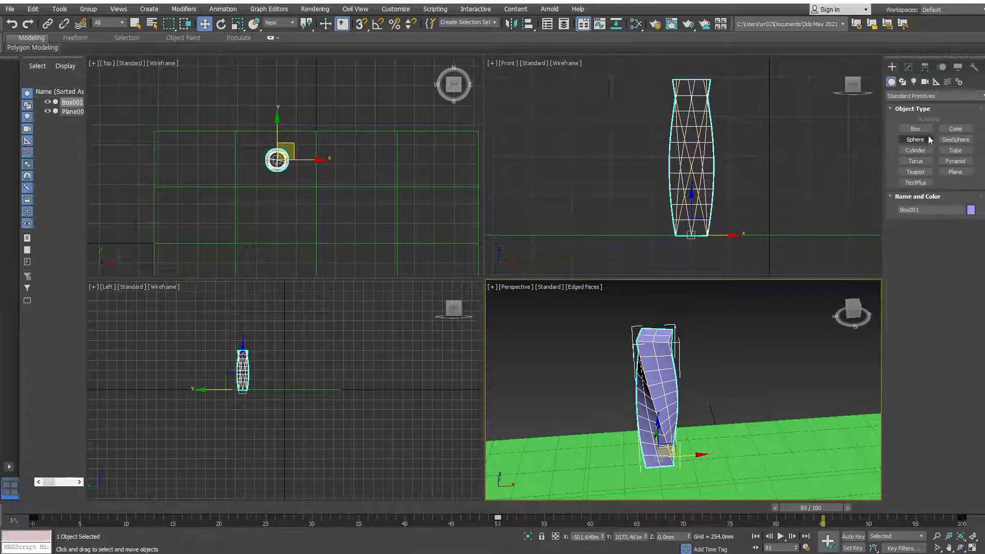
pyautogui.click(923, 130)
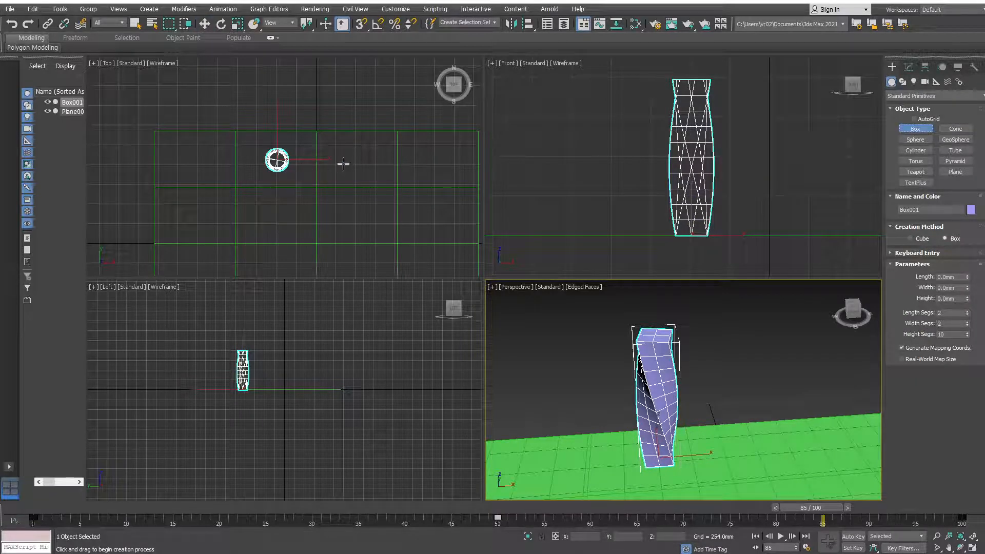
pyautogui.moveTo(345, 153); pyautogui.dragTo(365, 173)
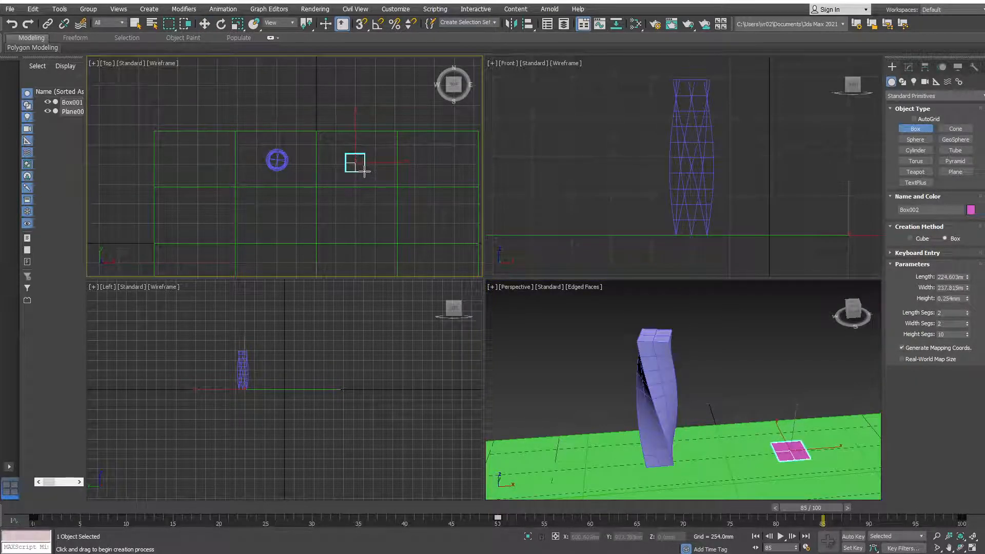
pyautogui.rightClick(362, 99)
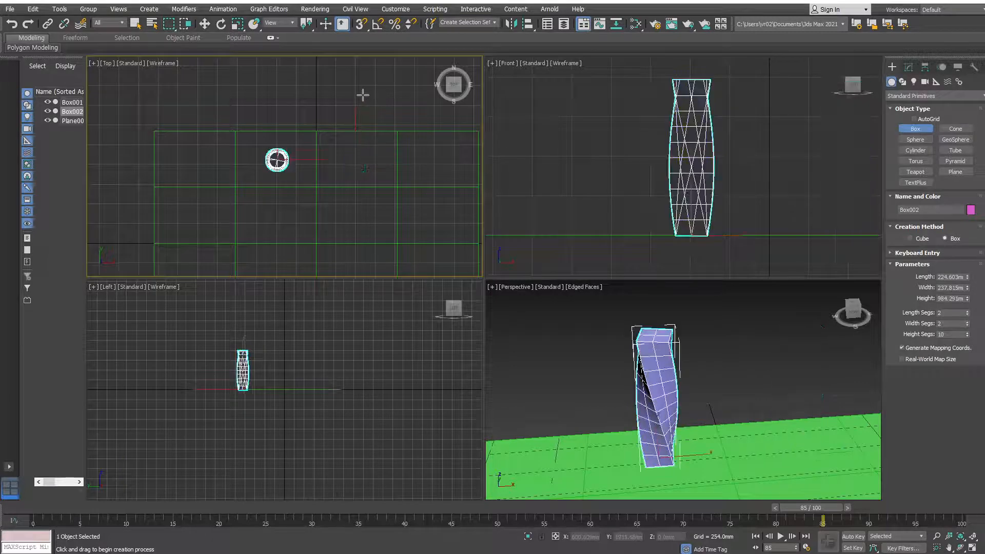
pyautogui.rightClick(358, 195)
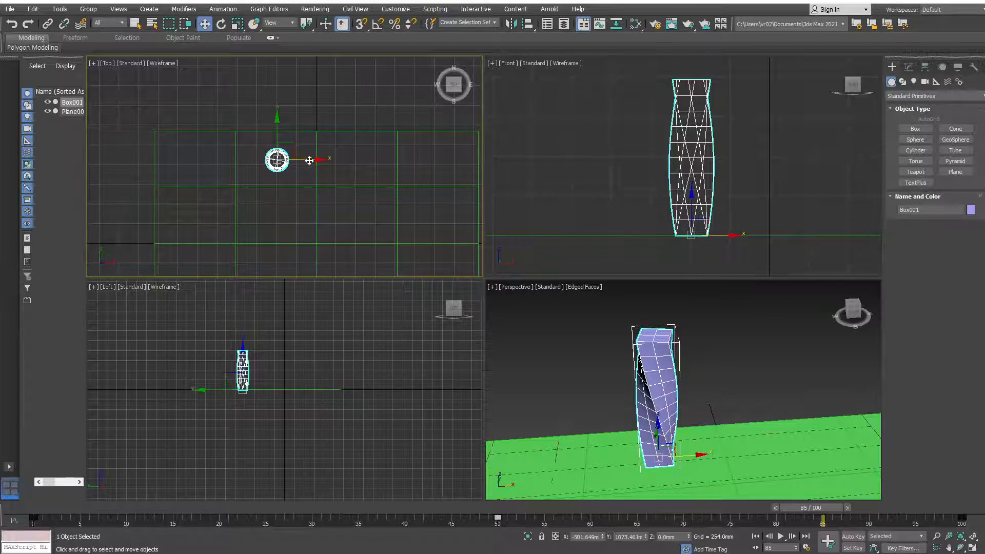
# Clone the twisted box along the X axis as one copy, and delete the Twist modifier from the copy
pyautogui.keyDown('shift'); pyautogui.moveTo(306, 162); pyautogui.dragTo(386, 160); pyautogui.keyUp('shift')
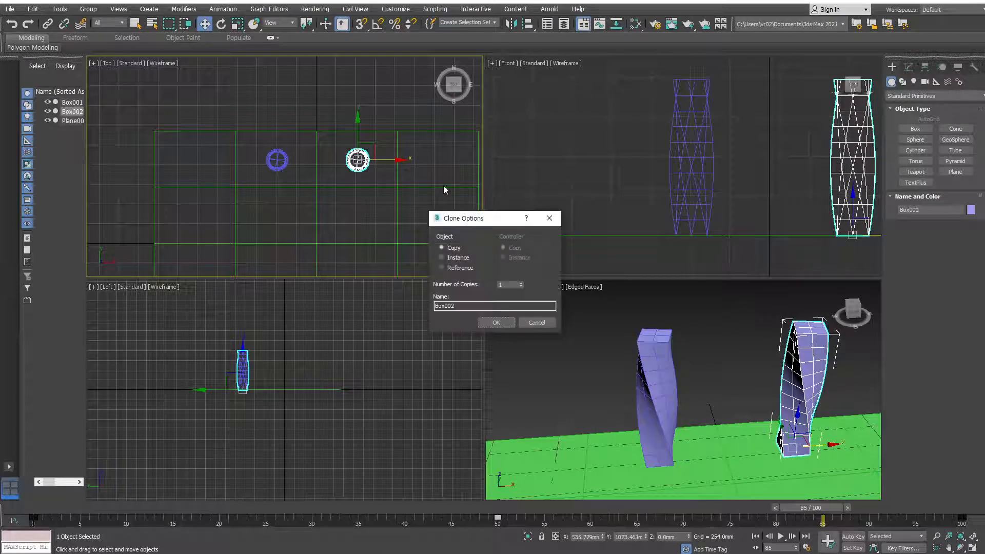
pyautogui.click(496, 322)
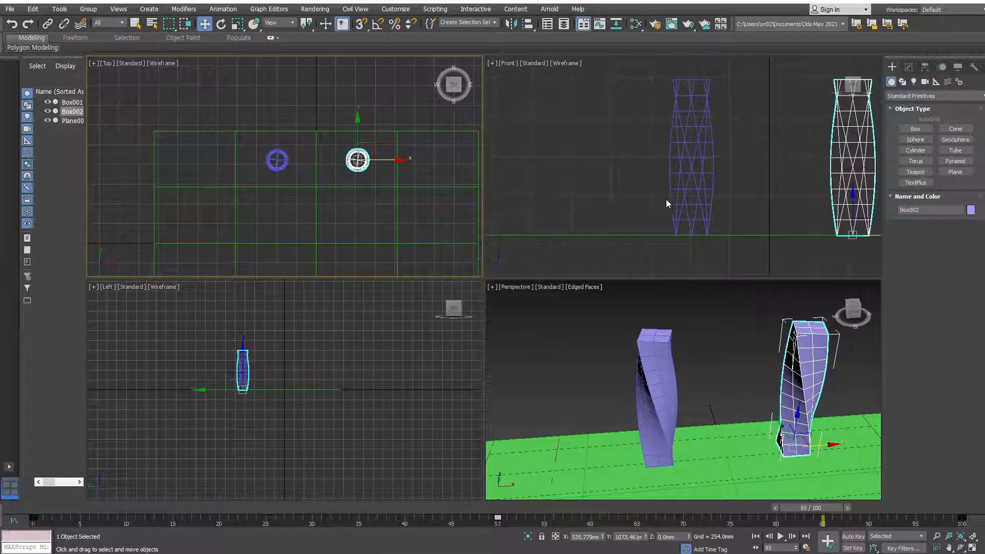
pyautogui.moveTo(811, 199); pyautogui.dragTo(708, 200, button='middle')
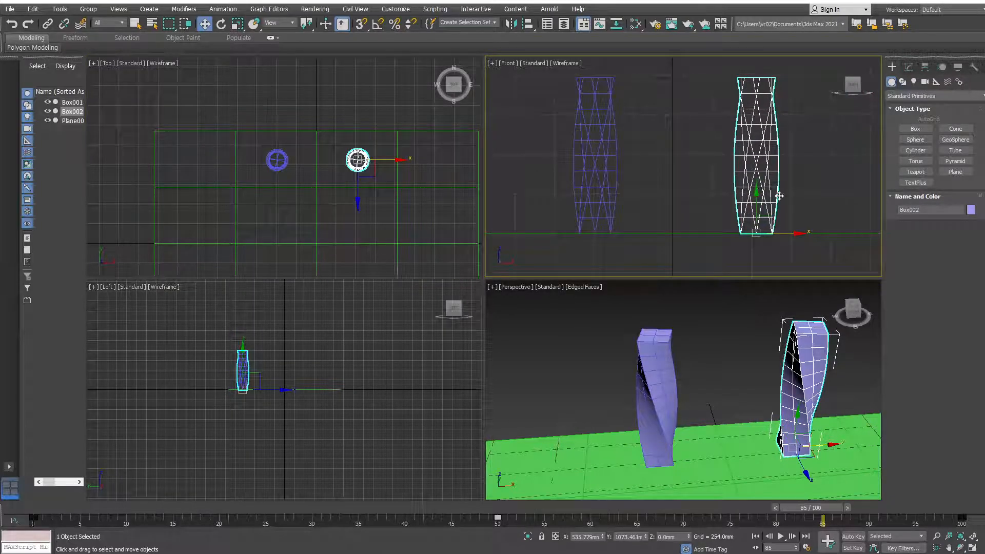
pyautogui.click(909, 67)
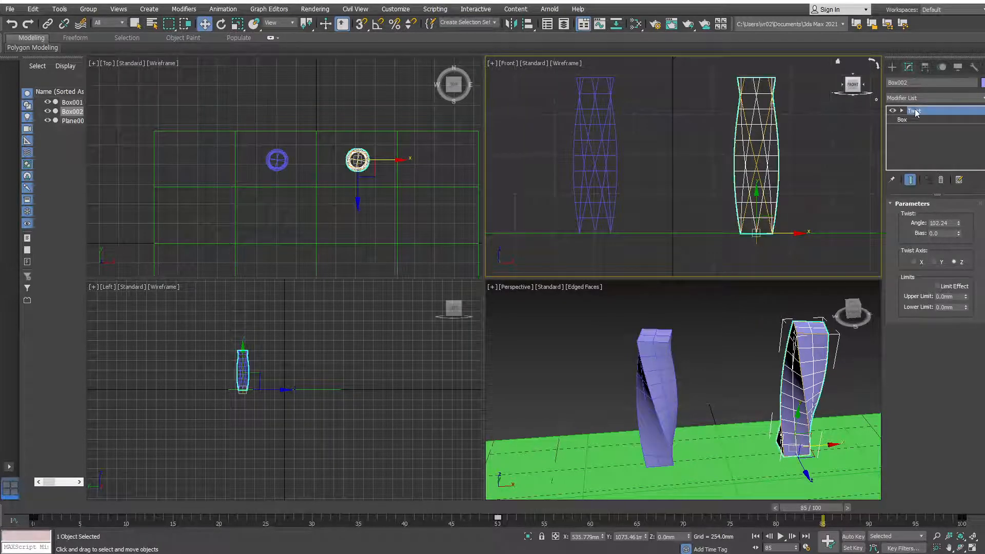
pyautogui.click(942, 180)
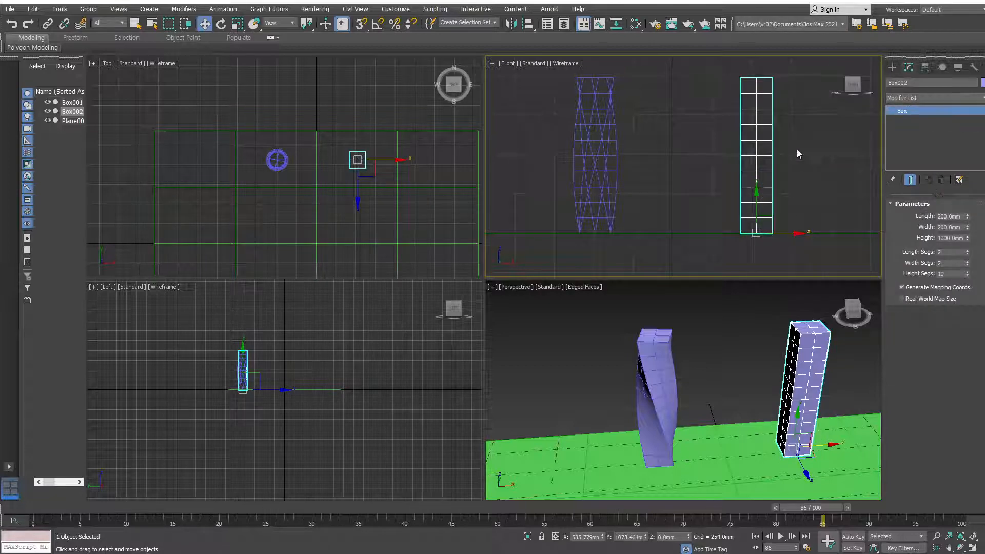
# Apply a Taper modifier to the untwisted box copy
pyautogui.click(983, 99)
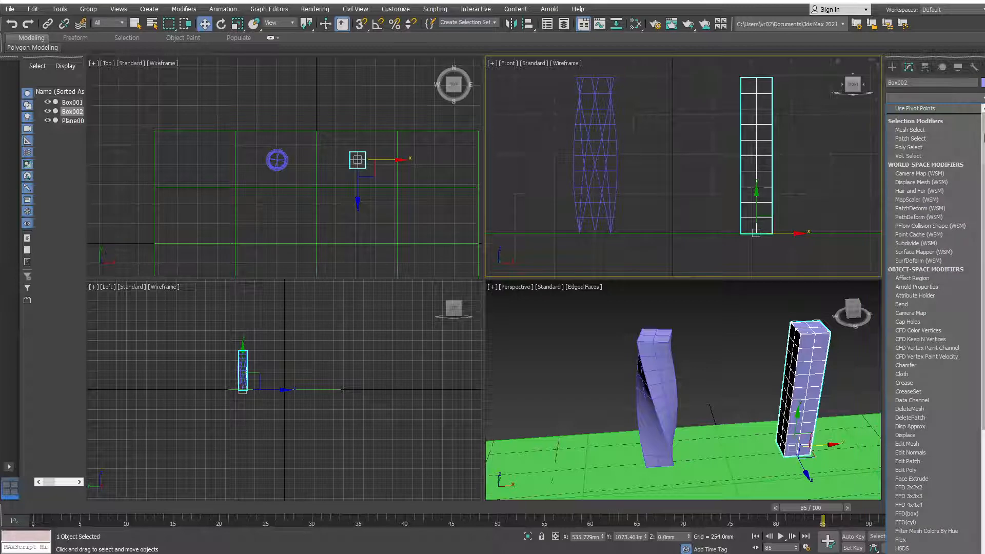
pyautogui.scroll(-16, 933, 328)
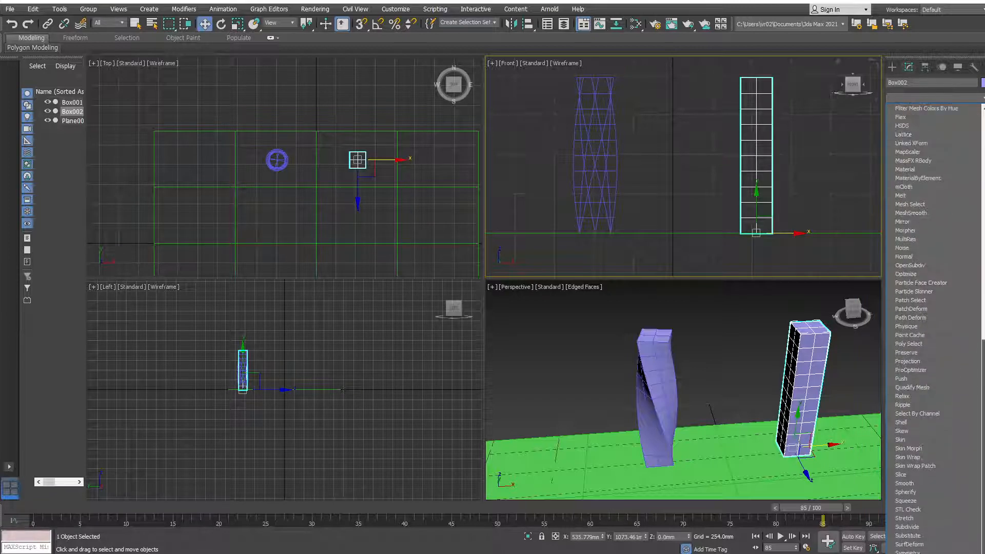
pyautogui.scroll(-2, 929, 328)
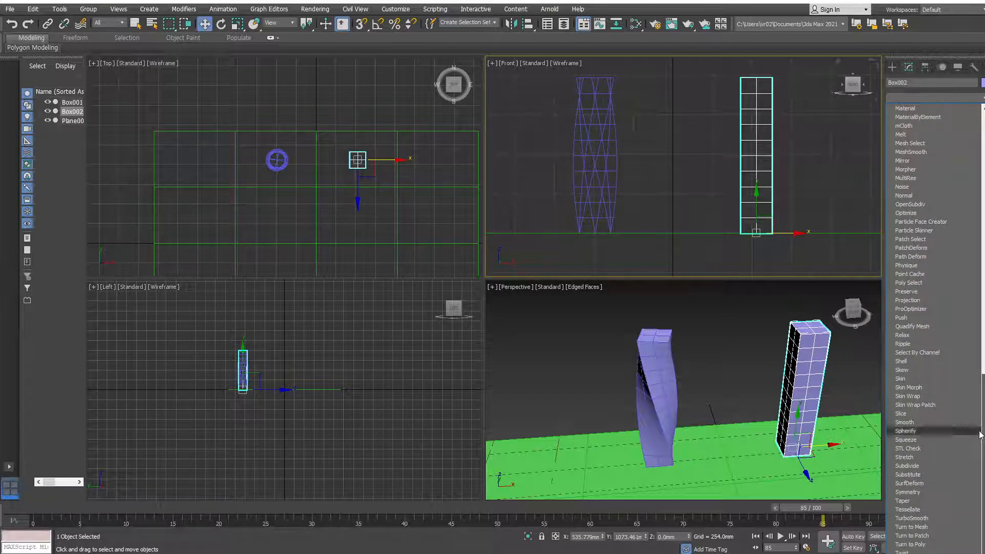
pyautogui.click(903, 501)
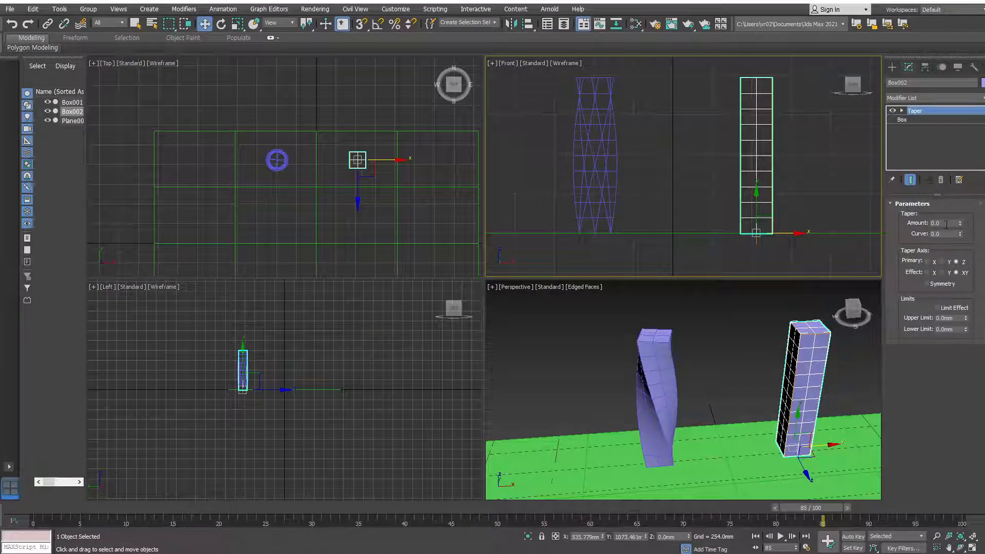
# Try out different Taper amounts on the box copy, and undo the trial changes
pyautogui.click(943, 235)
pyautogui.moveTo(960, 224); pyautogui.dragTo(940, 247)
pyautogui.hotkey('ctrl', 'z')
pyautogui.hotkey('ctrl', 'z')
# Set the Taper amount of the box copy to -1.0 so that it narrows to a point
pyautogui.moveTo(961, 228); pyautogui.dragTo(961, 273)
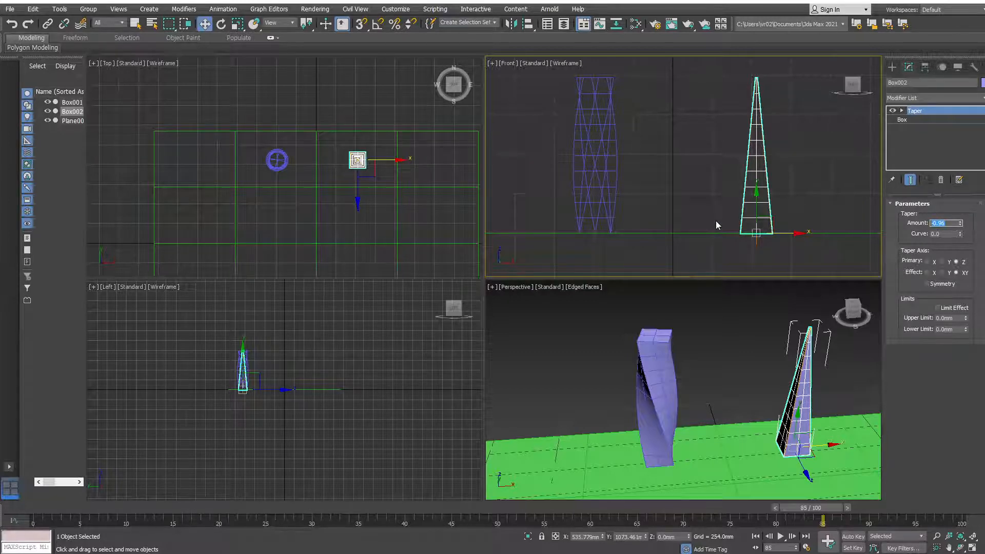
pyautogui.write('1')
pyautogui.press('Return')
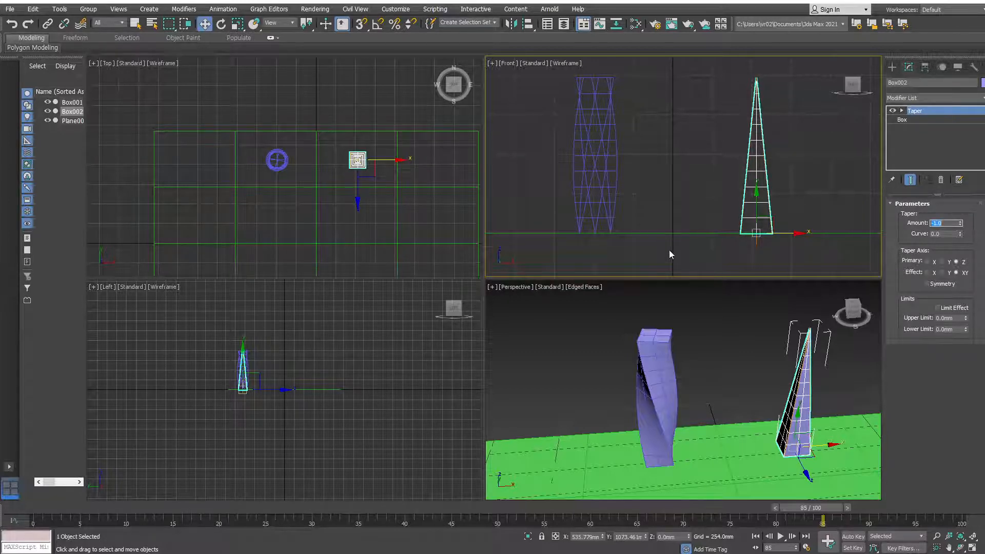
# Examine the pointed shape of the tapered box in the perspective and front views
pyautogui.scroll(10, 712, 348)
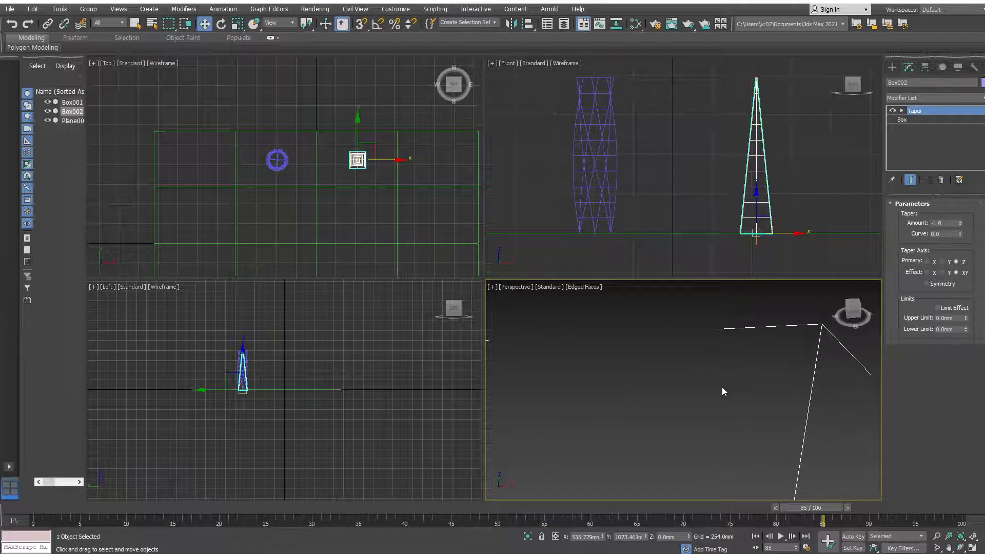
pyautogui.scroll(-3, 723, 391)
pyautogui.scroll(-3, 736, 361)
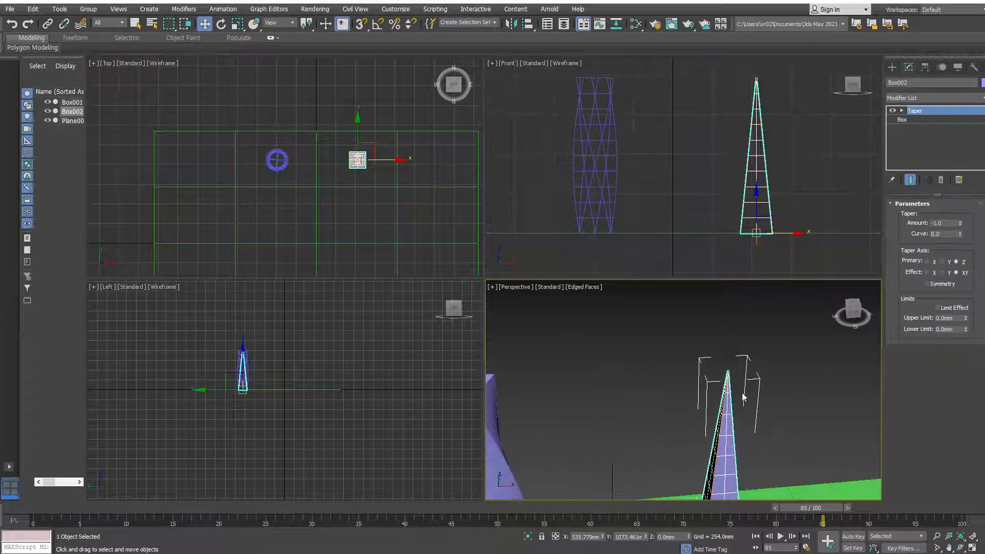
pyautogui.moveTo(742, 395); pyautogui.dragTo(804, 354, button='middle')
pyautogui.scroll(-2, 791, 312)
pyautogui.moveTo(787, 111); pyautogui.dragTo(769, 211, button='middle')
pyautogui.scroll(6, 772, 211)
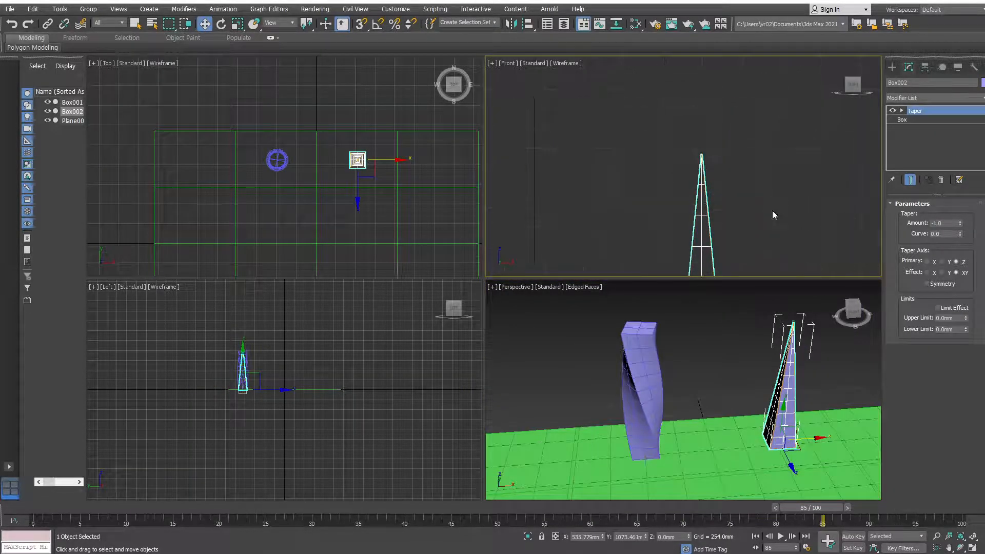
pyautogui.moveTo(694, 129); pyautogui.dragTo(764, 219, button='middle')
pyautogui.scroll(2, 765, 219)
pyautogui.moveTo(686, 220); pyautogui.dragTo(745, 140, button='middle')
pyautogui.scroll(2, 723, 209)
pyautogui.scroll(-8, 736, 200)
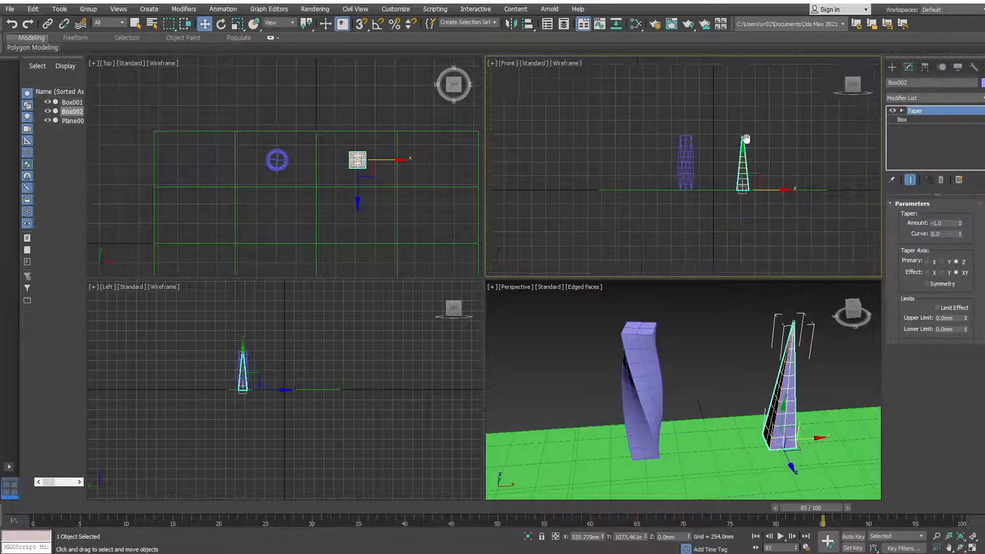
# Set the Taper amount of the box copy to 0
pyautogui.scroll(5, 745, 139)
pyautogui.moveTo(745, 183); pyautogui.dragTo(739, 142, button='middle')
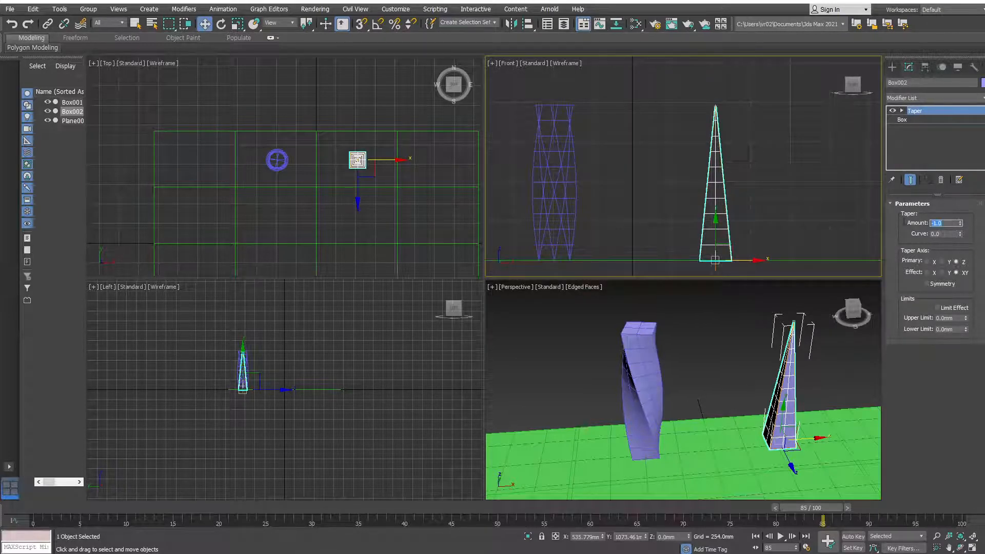
pyautogui.write('0')
pyautogui.press('Return')
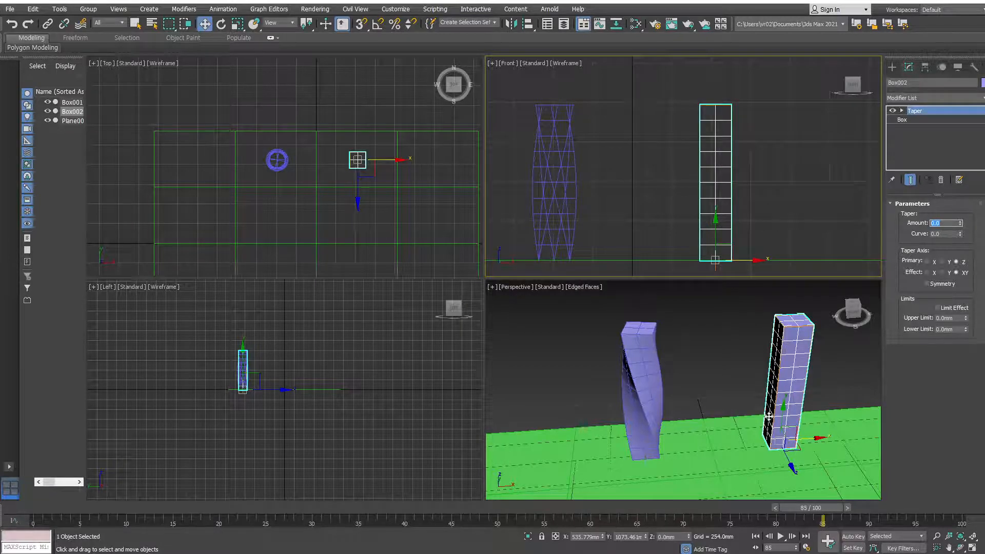
# Create a Target camera in the top view, placed in front of the plane's right part and aimed at the twisted box
pyautogui.keyDown('alt'); pyautogui.moveTo(769, 416); pyautogui.dragTo(714, 378, button='middle'); pyautogui.keyUp('alt')
pyautogui.scroll(-4, 740, 408)
pyautogui.scroll(-3, 715, 382)
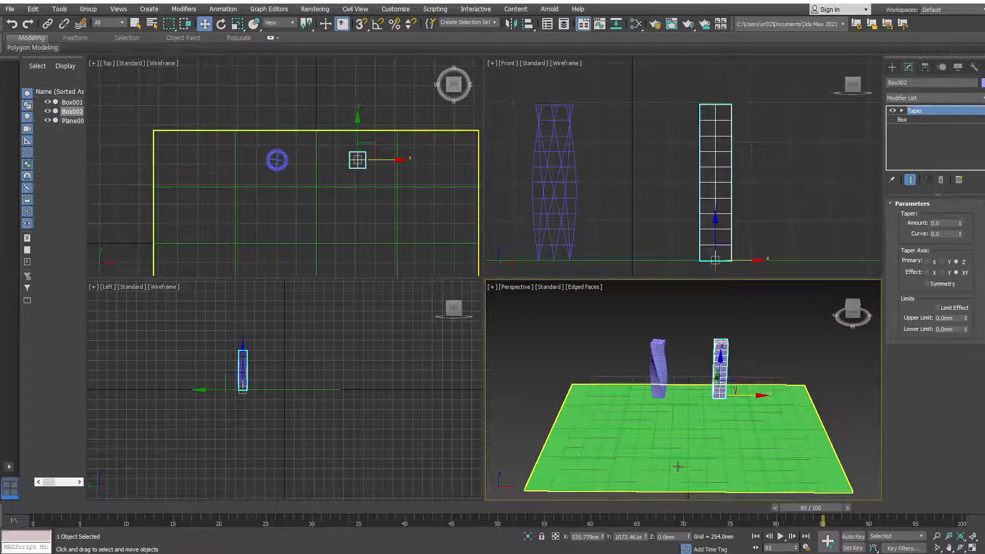
pyautogui.keyDown('alt'); pyautogui.moveTo(678, 466); pyautogui.dragTo(624, 435, button='middle'); pyautogui.keyUp('alt')
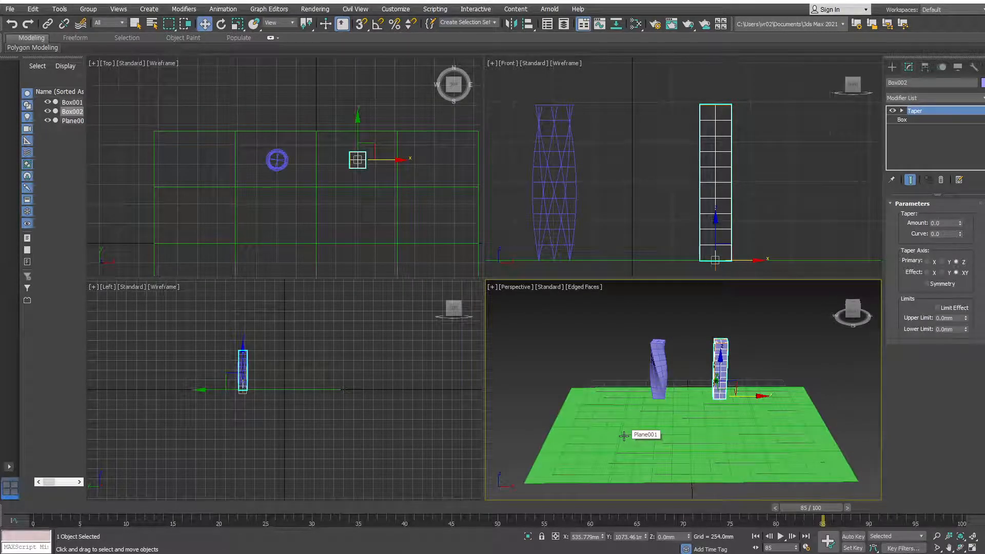
pyautogui.click(891, 67)
pyautogui.click(926, 82)
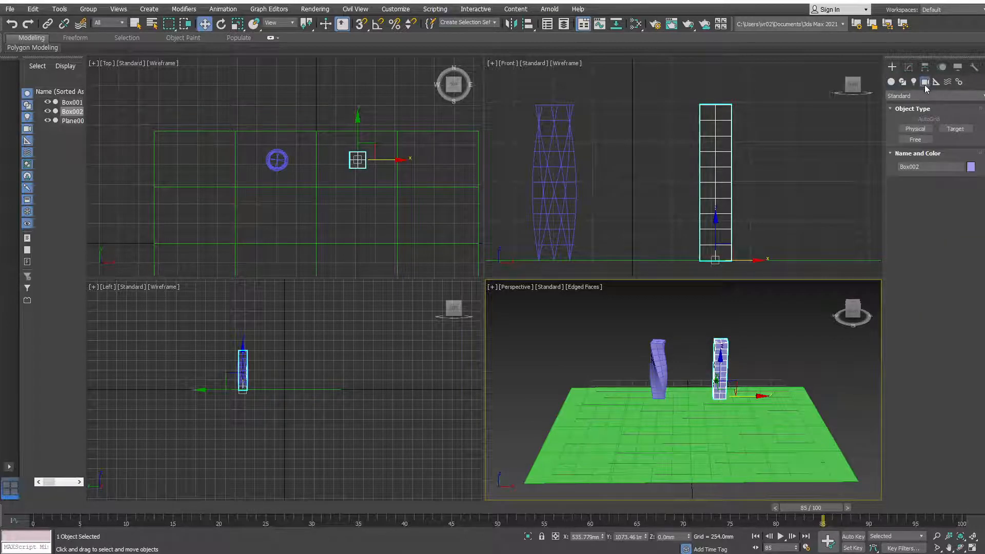
pyautogui.click(955, 129)
pyautogui.scroll(-4, 238, 137)
pyautogui.moveTo(238, 137); pyautogui.dragTo(250, 150, button='middle')
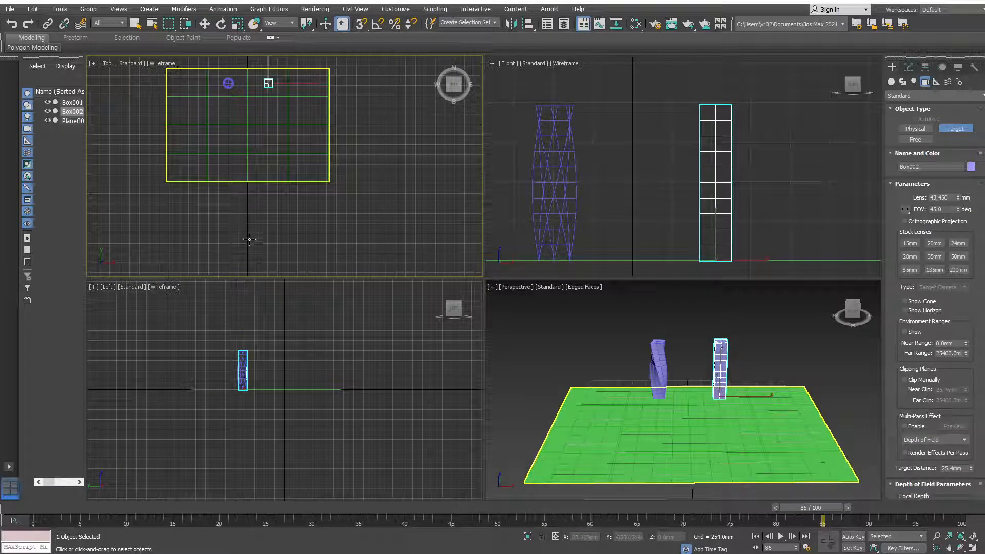
pyautogui.moveTo(307, 264); pyautogui.dragTo(224, 91)
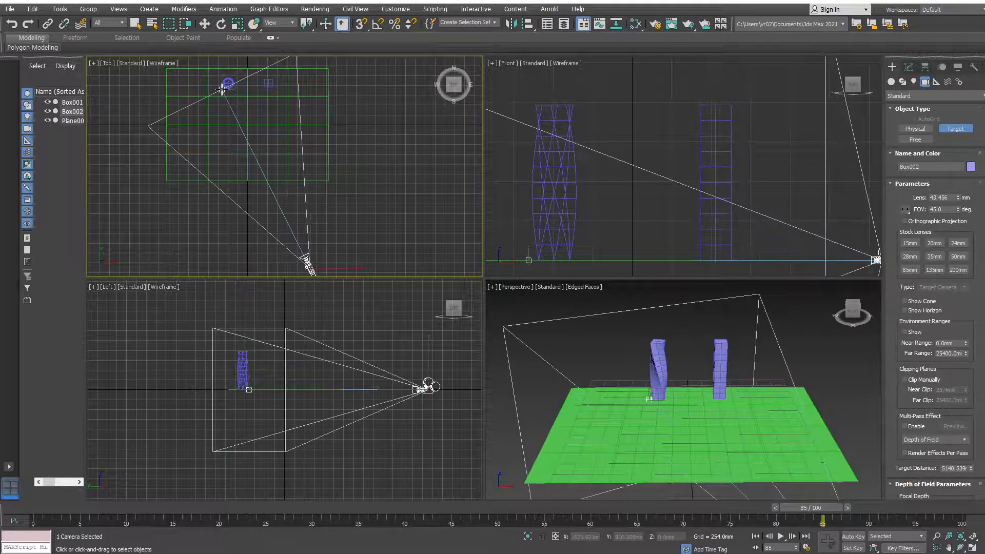
# Raise the camera in the front view to a height of about 2065 mm above the ground plane
pyautogui.scroll(-6, 603, 199)
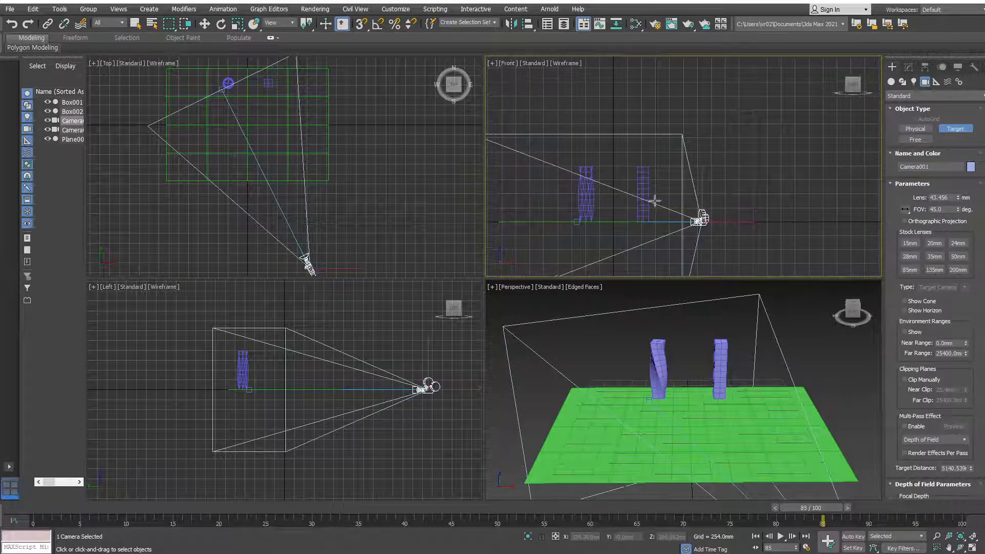
pyautogui.press('w')
pyautogui.moveTo(702, 198); pyautogui.dragTo(702, 88)
# Change the Left viewport to the Camera001 view and display it with Default Shading
pyautogui.rightClick(200, 337)
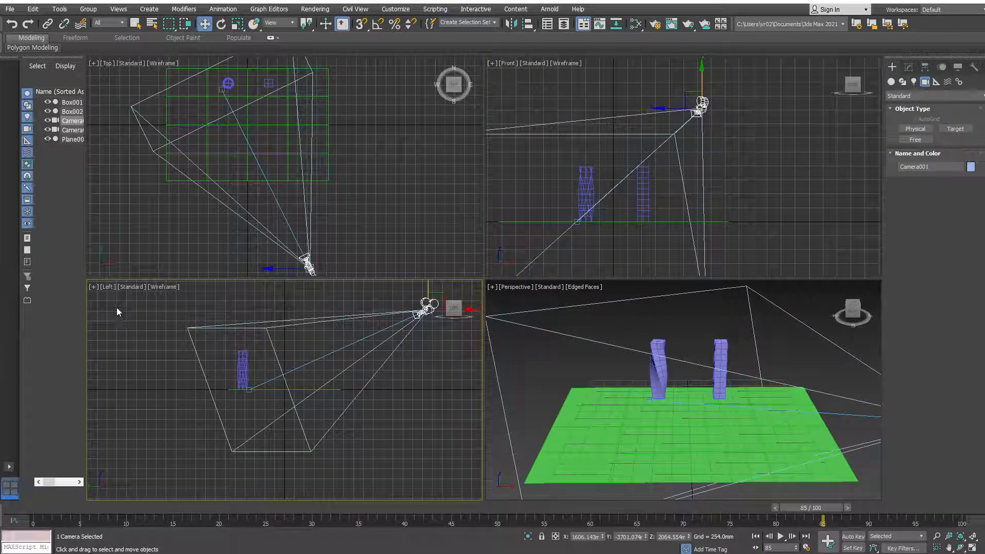
pyautogui.click(108, 287)
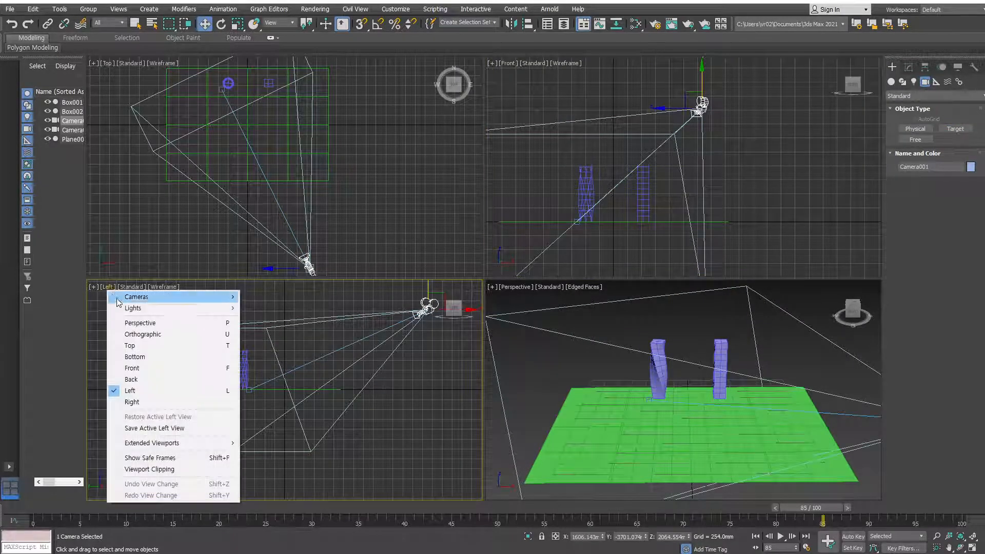
pyautogui.moveTo(138, 297)
pyautogui.click(271, 298)
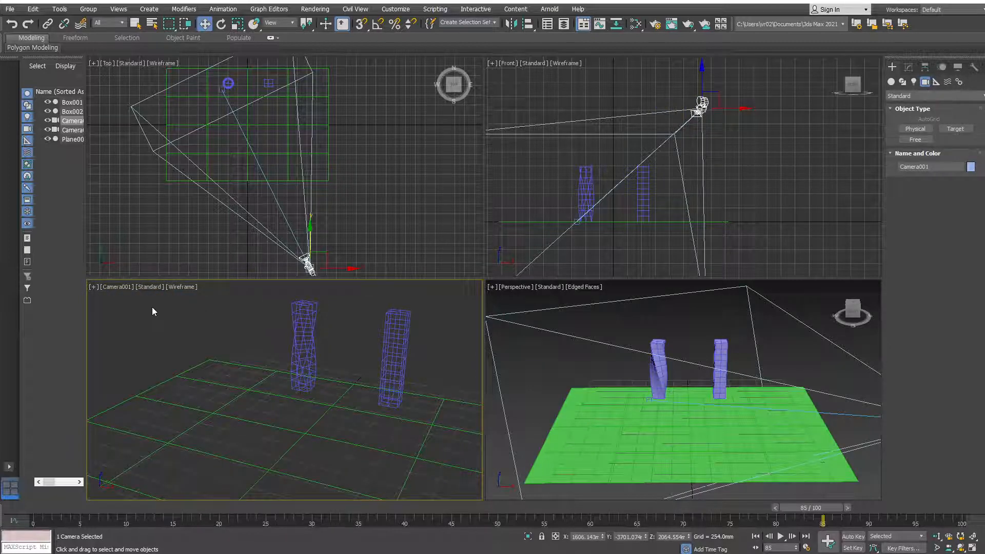
pyautogui.press('F3')
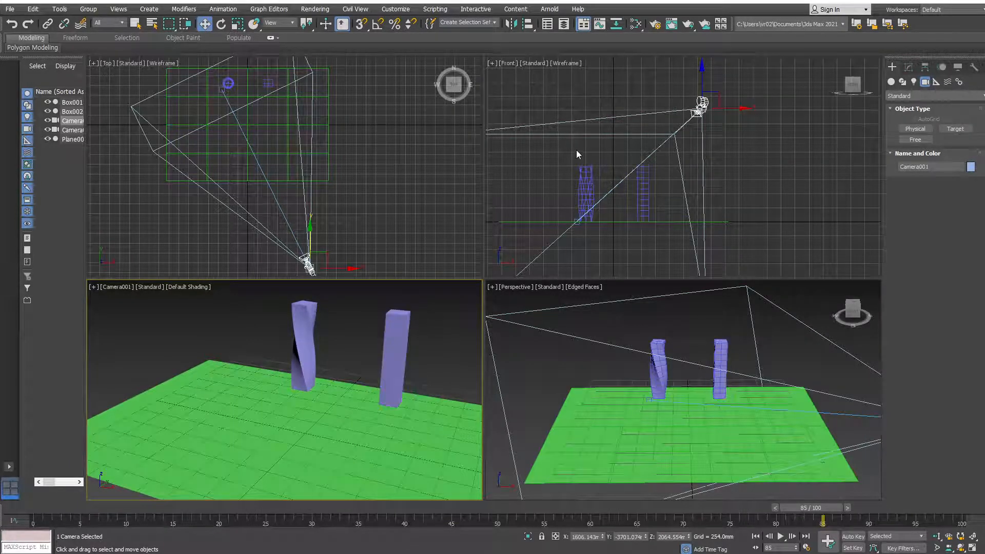
# Move the camera in the top view to about X -1671 mm, and shift its target to between the two boxes
pyautogui.rightClick(362, 232)
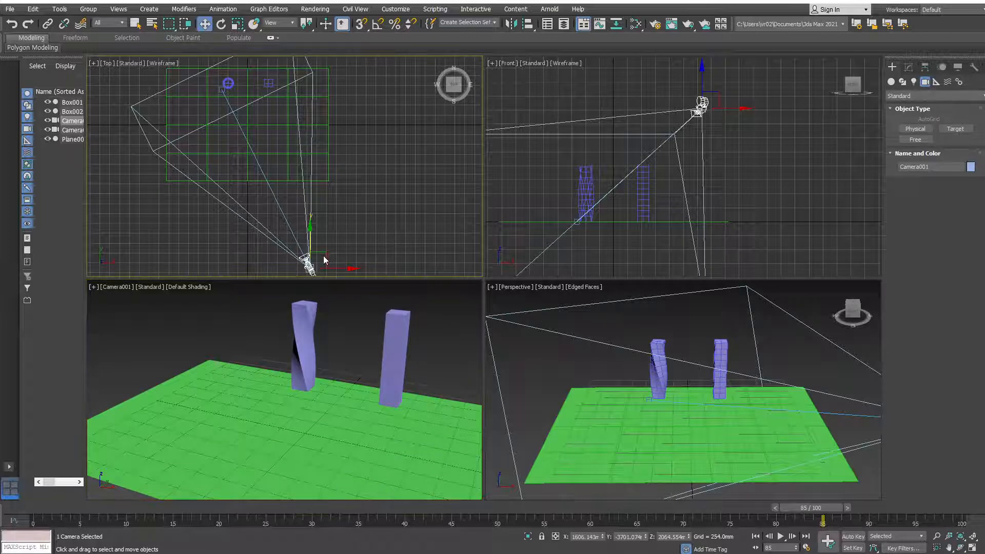
pyautogui.moveTo(326, 255); pyautogui.dragTo(199, 256)
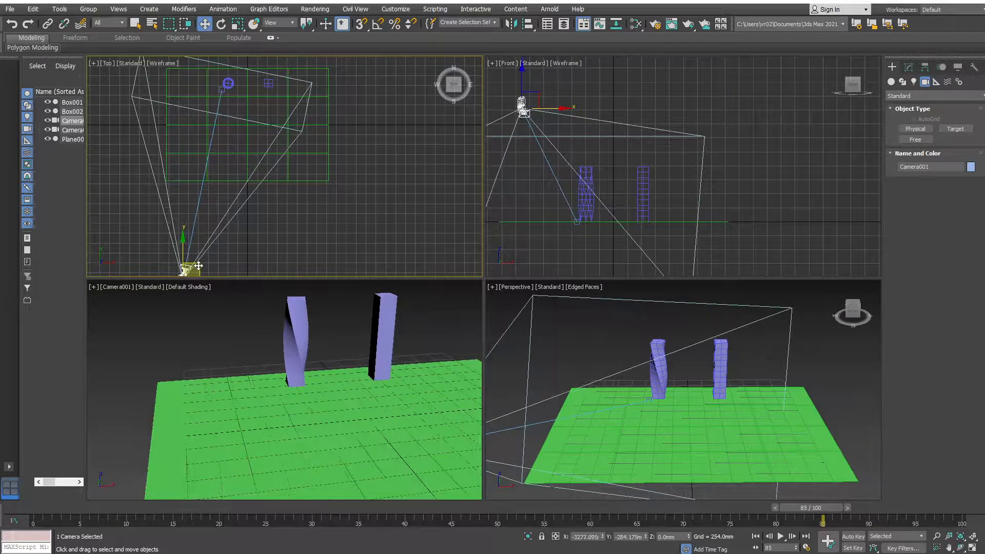
pyautogui.click(222, 90)
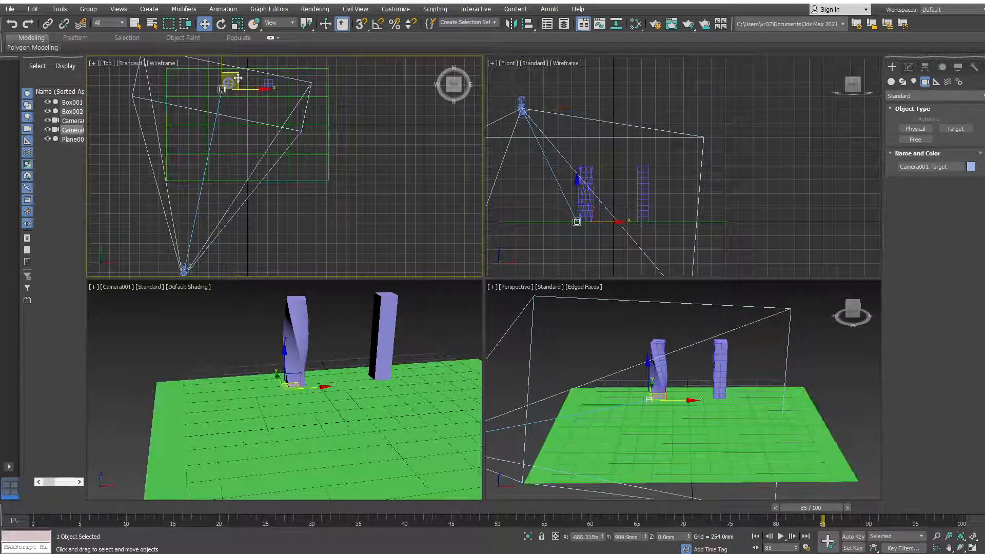
pyautogui.moveTo(240, 77); pyautogui.dragTo(267, 76)
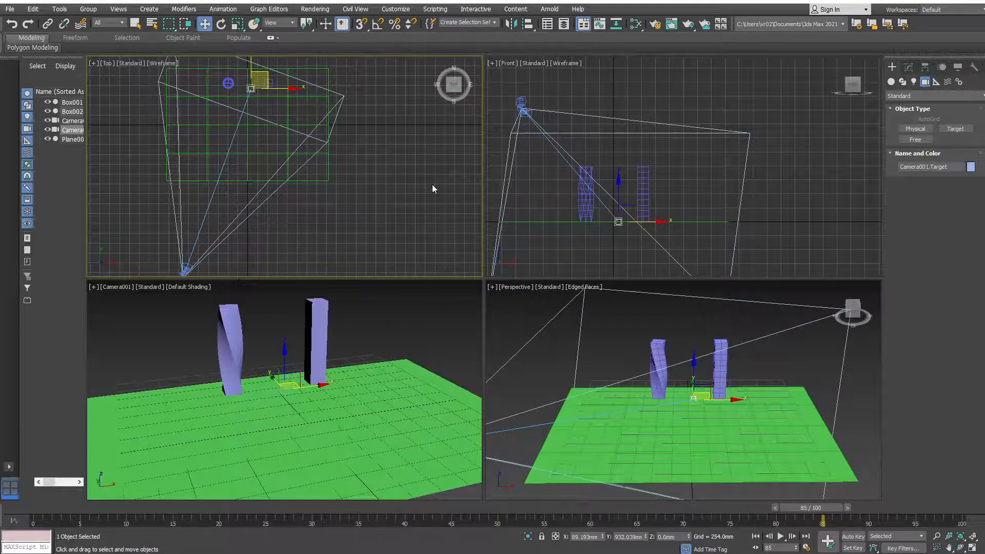
# Raise the camera to a height of about 2296 mm and adjust its framing by panning the Camera001 view slightly
pyautogui.rightClick(522, 107)
pyautogui.click(517, 99)
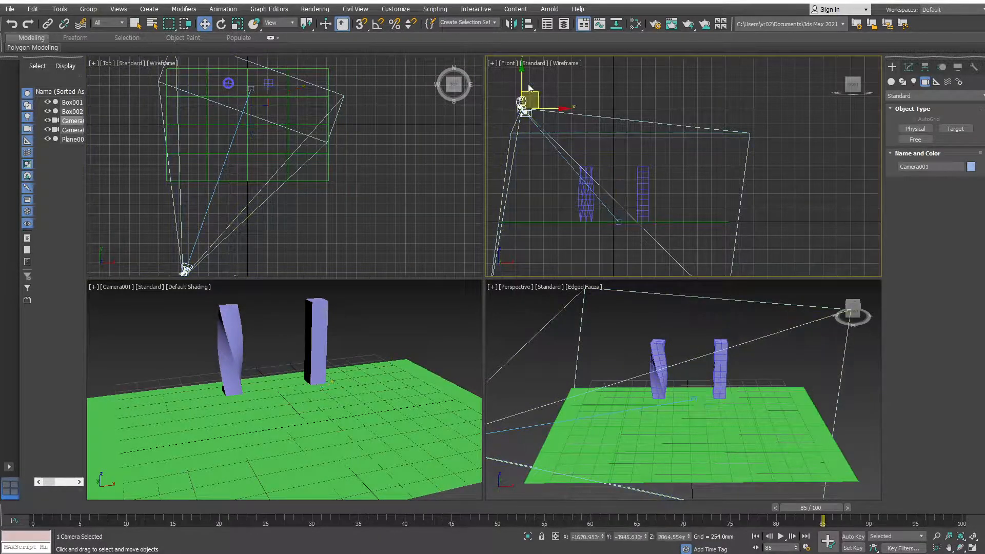
pyautogui.moveTo(518, 99); pyautogui.dragTo(517, 87)
pyautogui.scroll(-4, 378, 234)
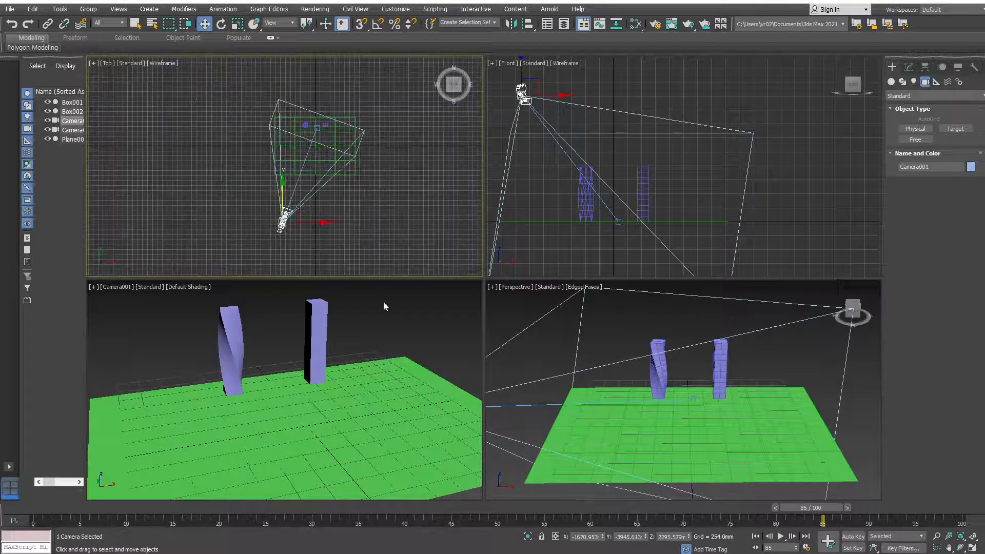
pyautogui.moveTo(364, 396); pyautogui.dragTo(352, 412, button='middle')
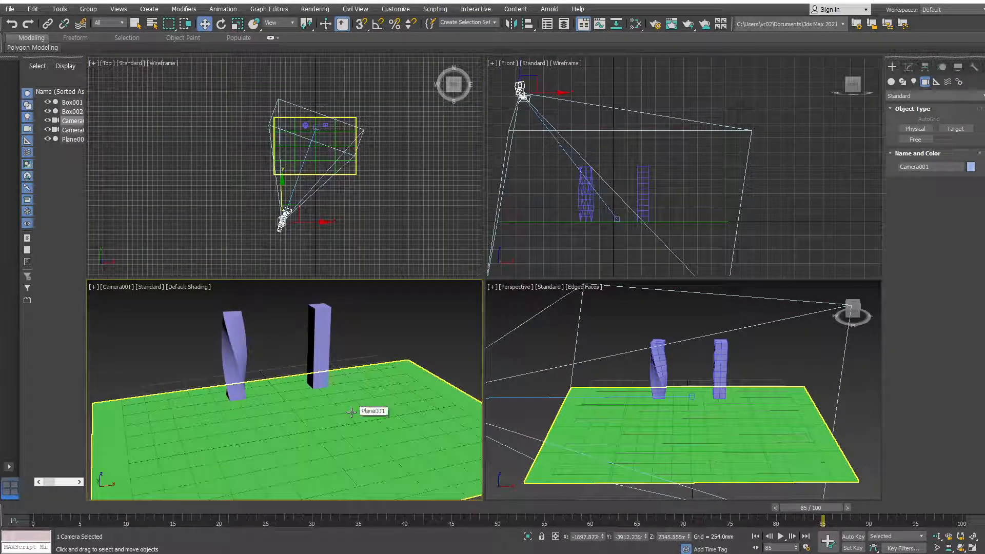
# Examine the boxes, plane and camera setup from different angles and distances in the perspective and top views
pyautogui.keyDown('alt'); pyautogui.moveTo(685, 416); pyautogui.dragTo(720, 431, button='middle'); pyautogui.keyUp('alt')
pyautogui.keyDown('alt'); pyautogui.moveTo(675, 411); pyautogui.dragTo(750, 414, button='middle'); pyautogui.keyUp('alt')
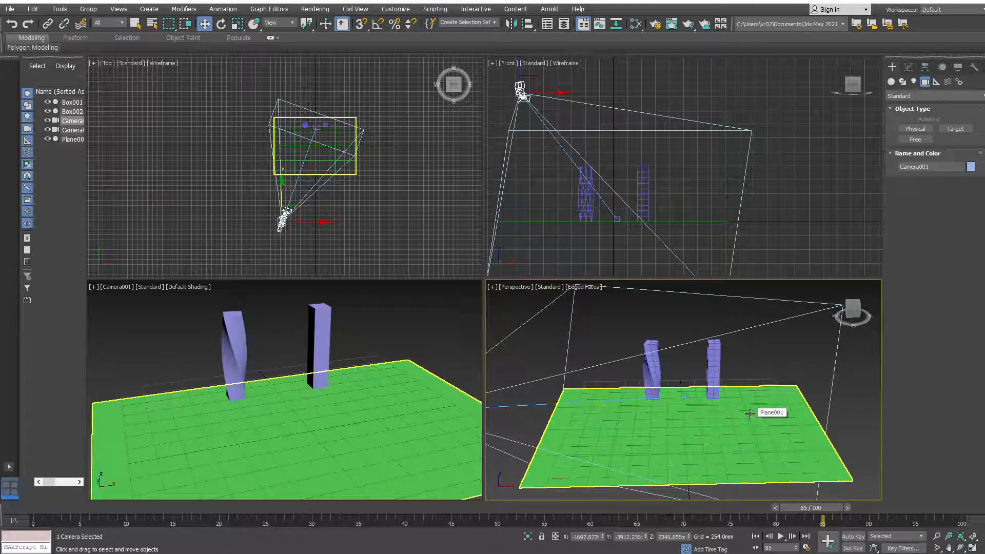
pyautogui.click(368, 210)
pyautogui.scroll(3, 354, 216)
pyautogui.moveTo(360, 132); pyautogui.dragTo(393, 210, button='middle')
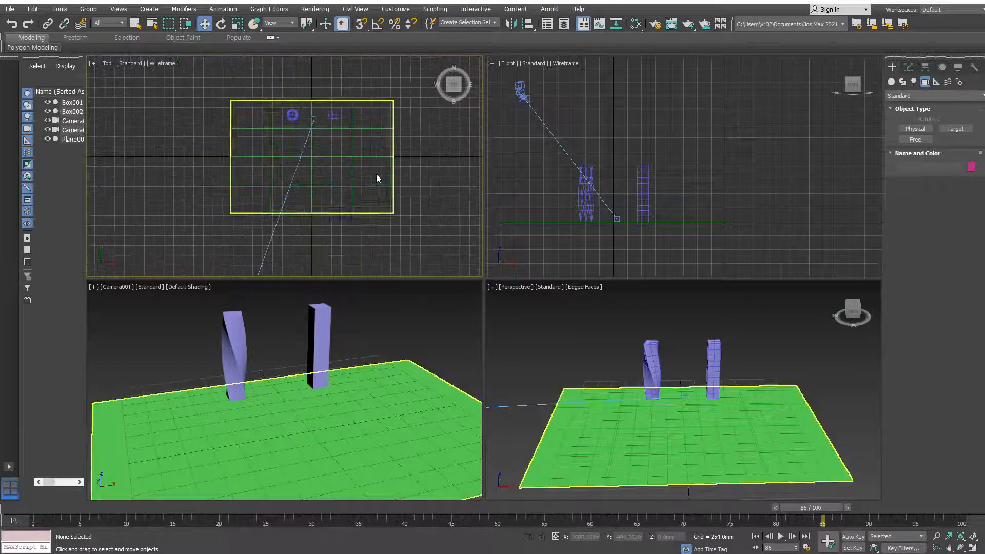
pyautogui.scroll(2, 308, 149)
pyautogui.moveTo(299, 145); pyautogui.dragTo(355, 199, button='middle')
pyautogui.scroll(2, 387, 202)
pyautogui.scroll(2, 387, 202)
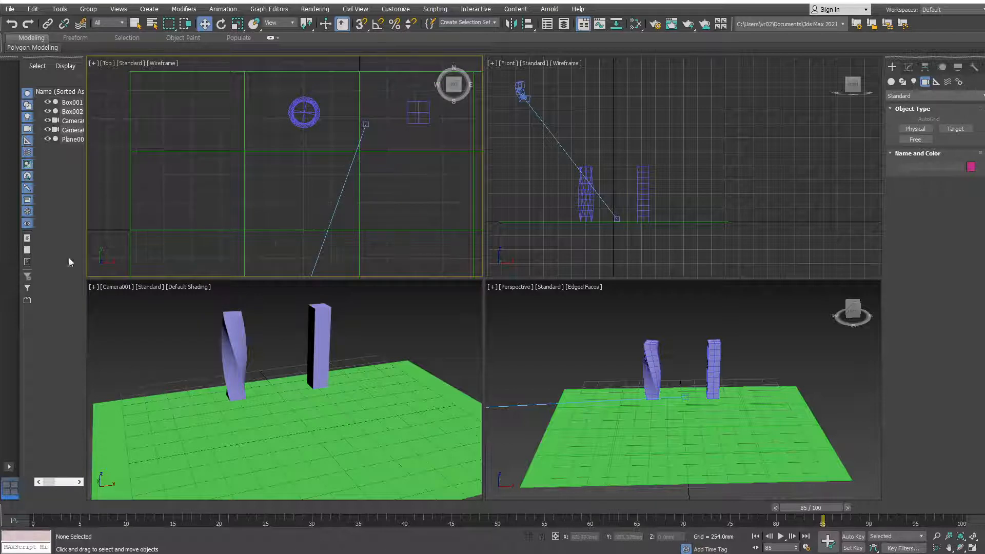
pyautogui.scroll(-5, 174, 156)
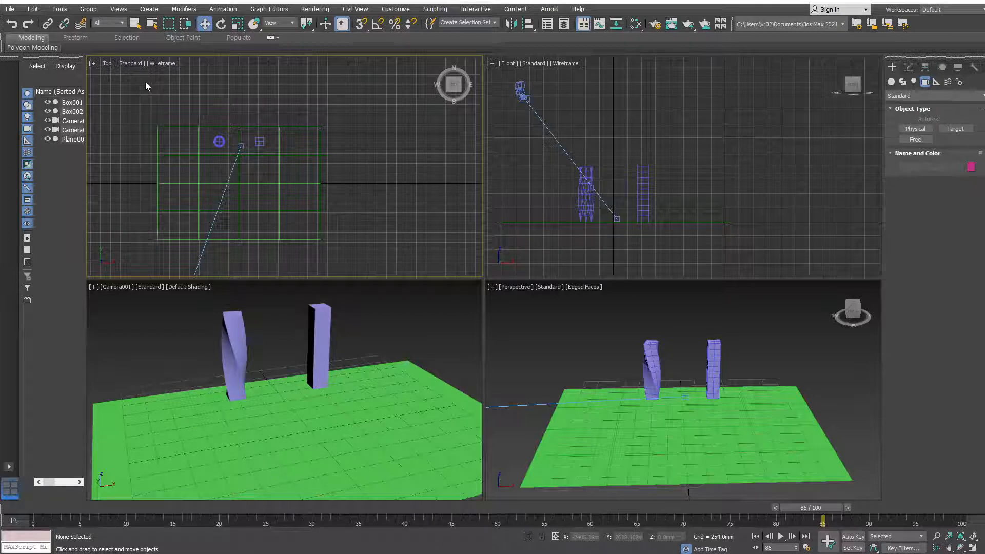
pyautogui.moveTo(242, 225); pyautogui.dragTo(260, 159, button='middle')
# Widen the Scene Explorer and hide Camera001 and its target in the object list
pyautogui.click(197, 249)
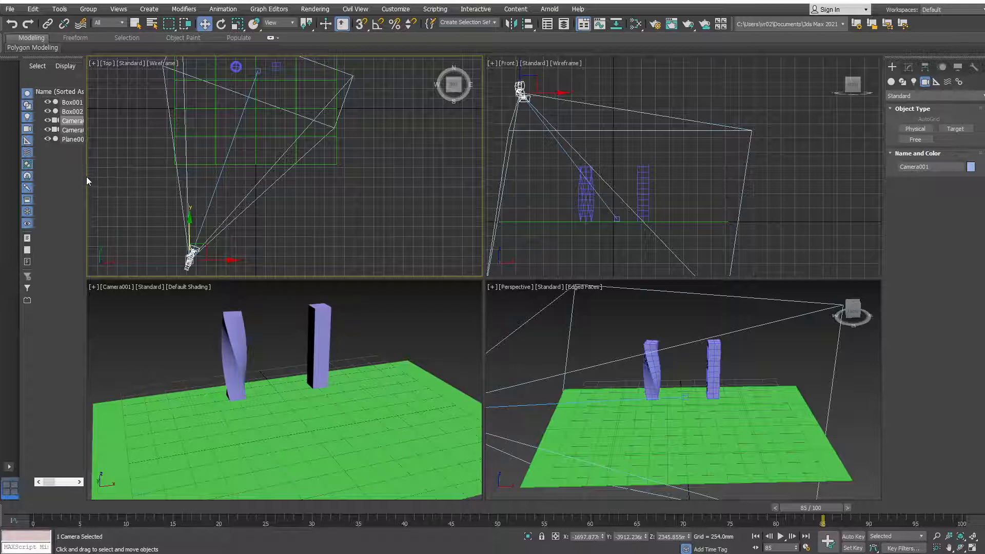
pyautogui.moveTo(86, 177); pyautogui.dragTo(144, 173)
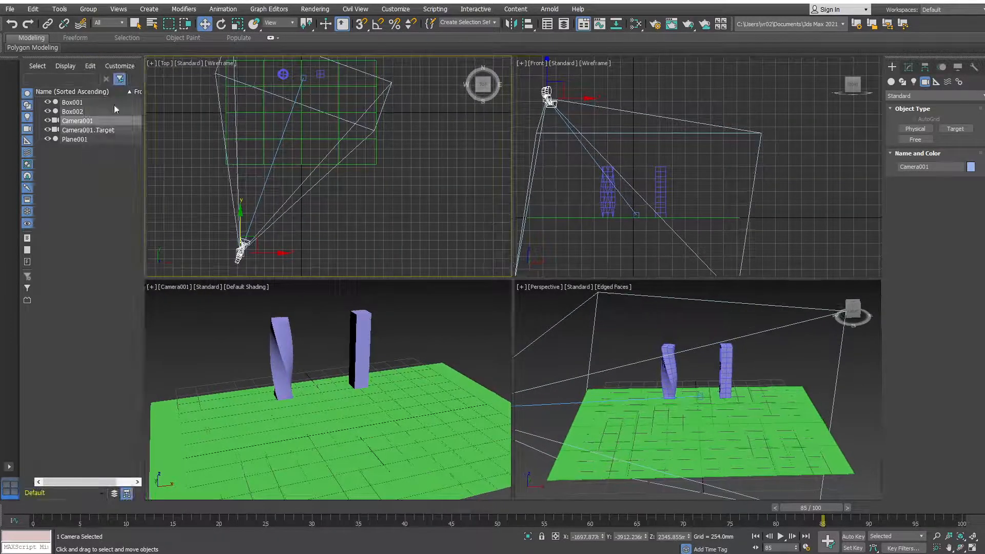
pyautogui.click(48, 120)
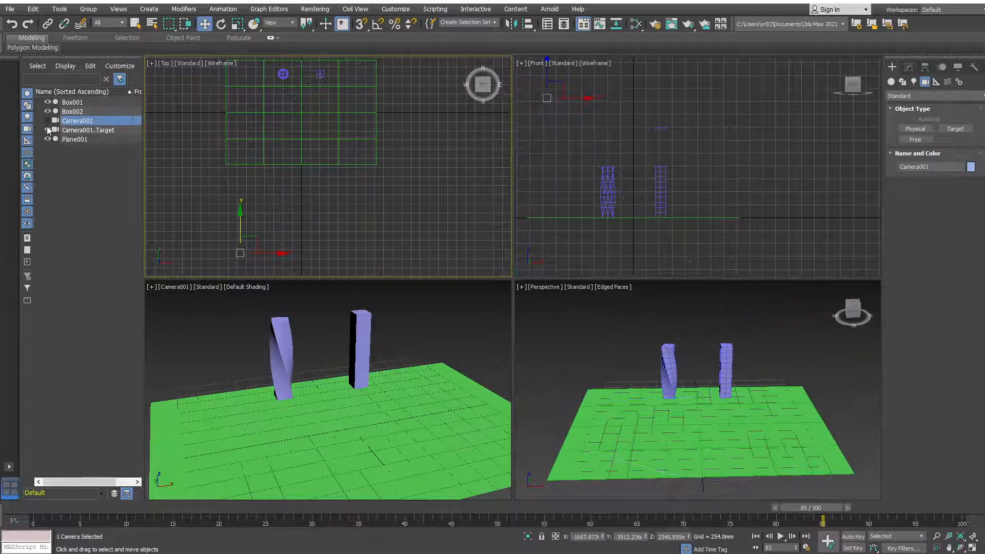
pyautogui.click(202, 175)
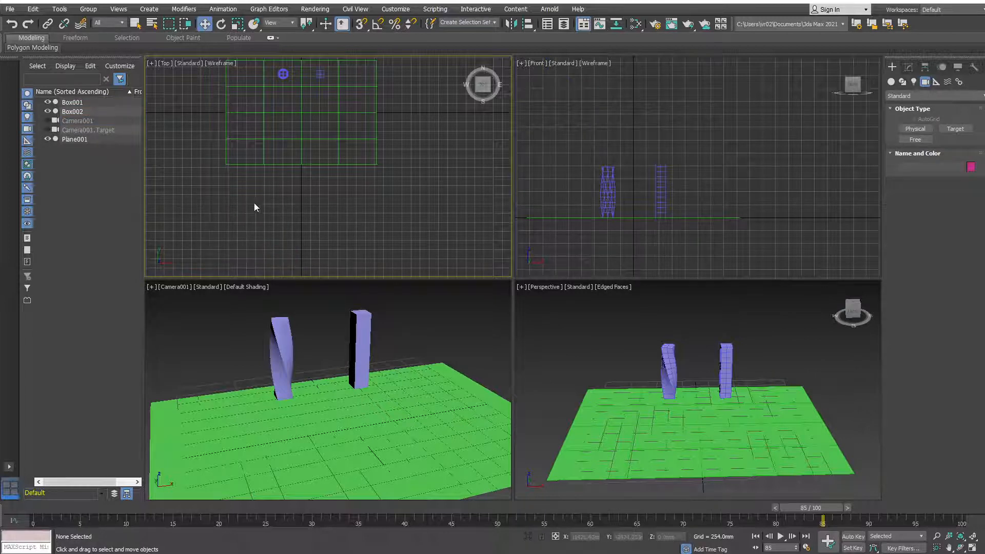
# Unhide Camera001 and its target in the object list, and narrow the Scene Explorer
pyautogui.click(49, 121)
pyautogui.click(47, 130)
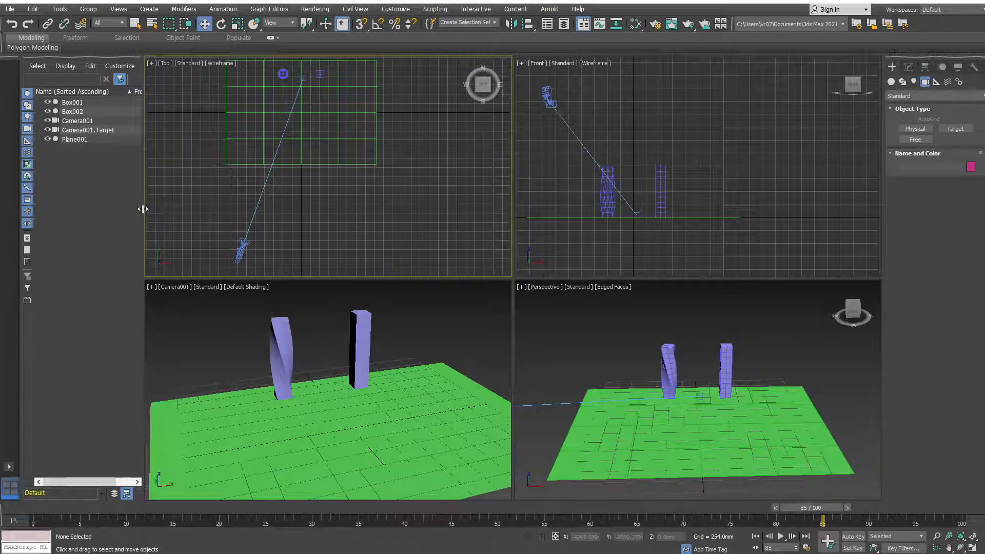
pyautogui.moveTo(145, 209); pyautogui.dragTo(95, 190)
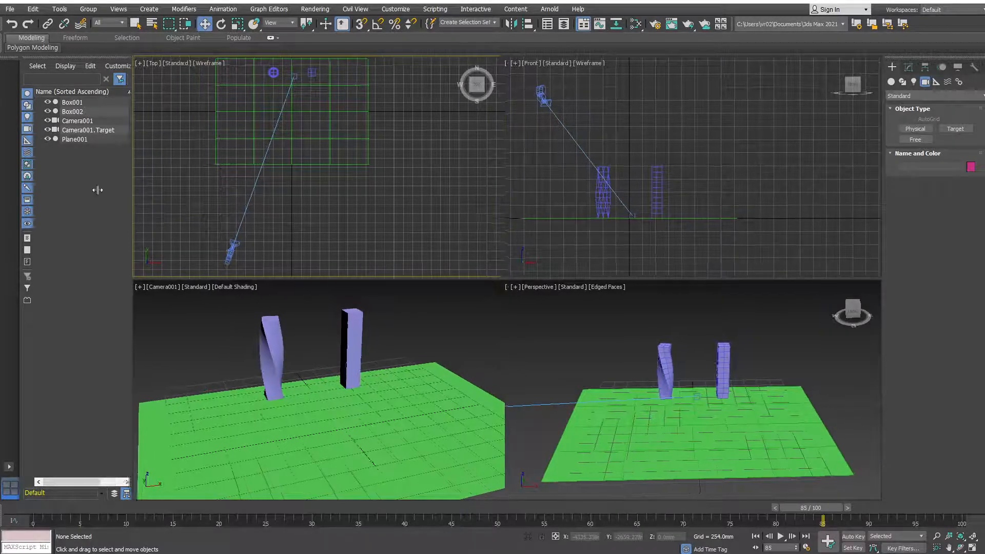
# Hide all cameras by category in the display settings
pyautogui.click(957, 68)
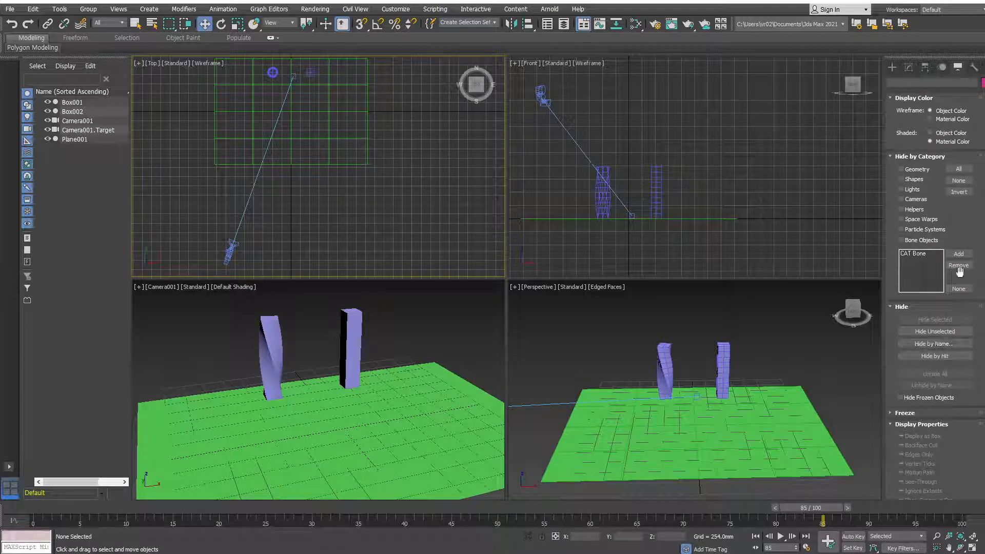
pyautogui.click(902, 199)
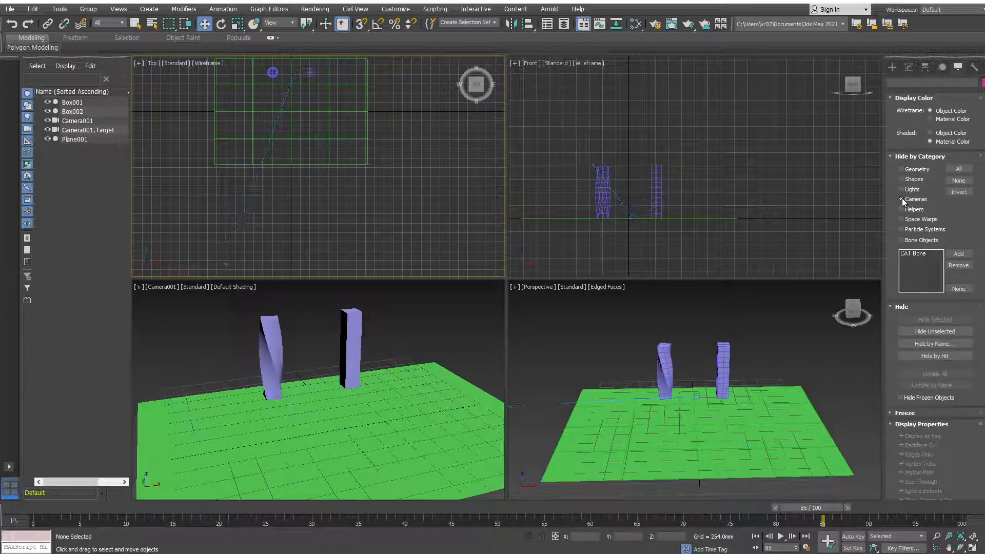
# Unhide the cameras by category, then select Box002 and show its Taper modifier parameters
pyautogui.click(902, 199)
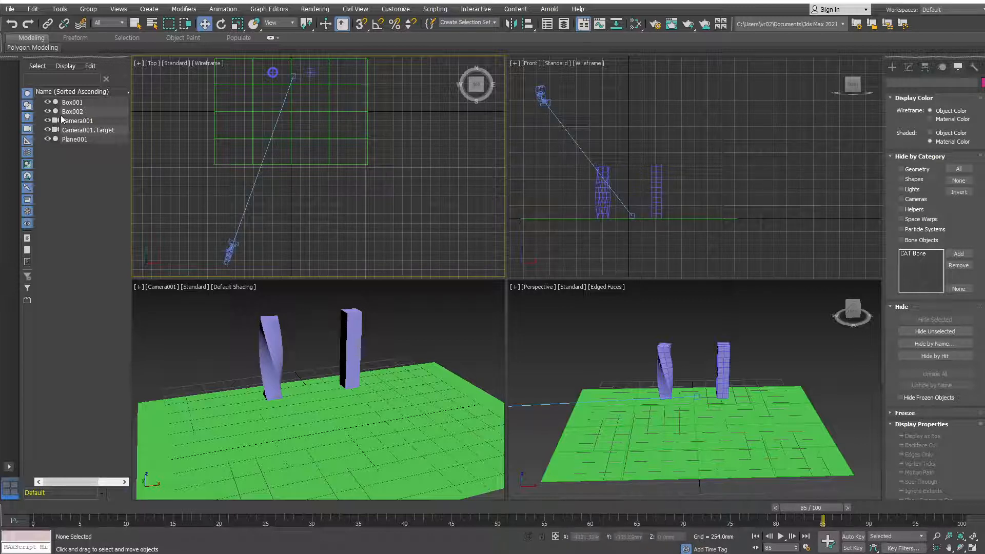
pyautogui.click(892, 67)
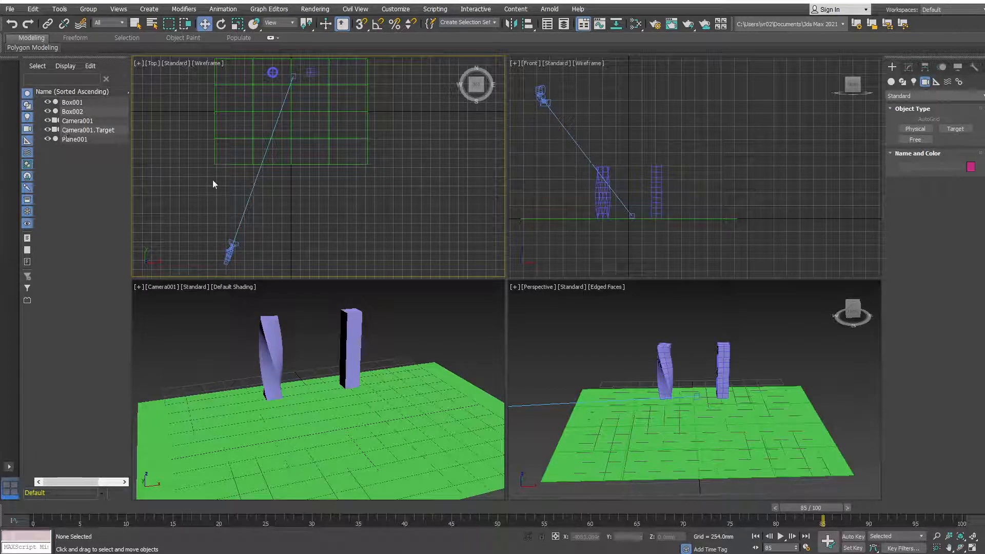
pyautogui.click(311, 73)
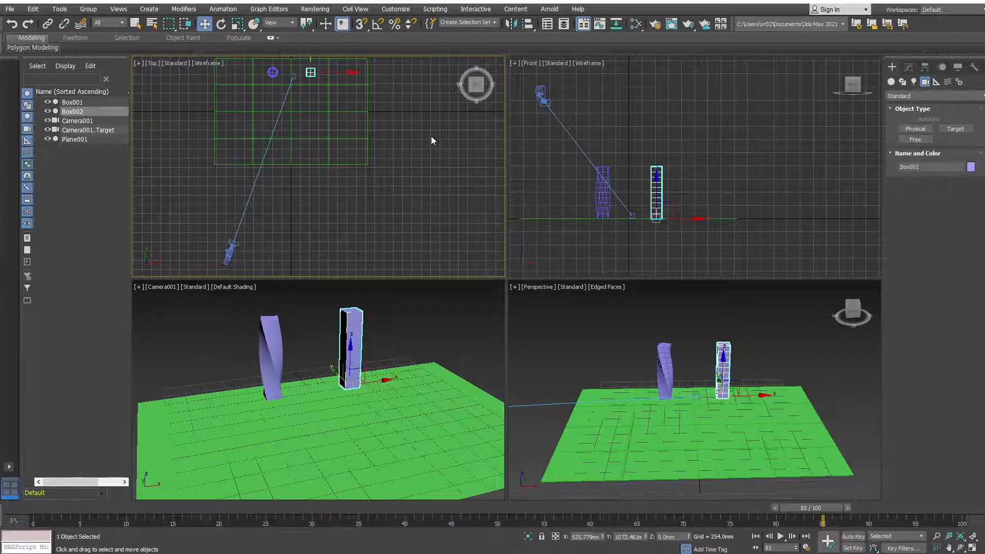
pyautogui.click(909, 67)
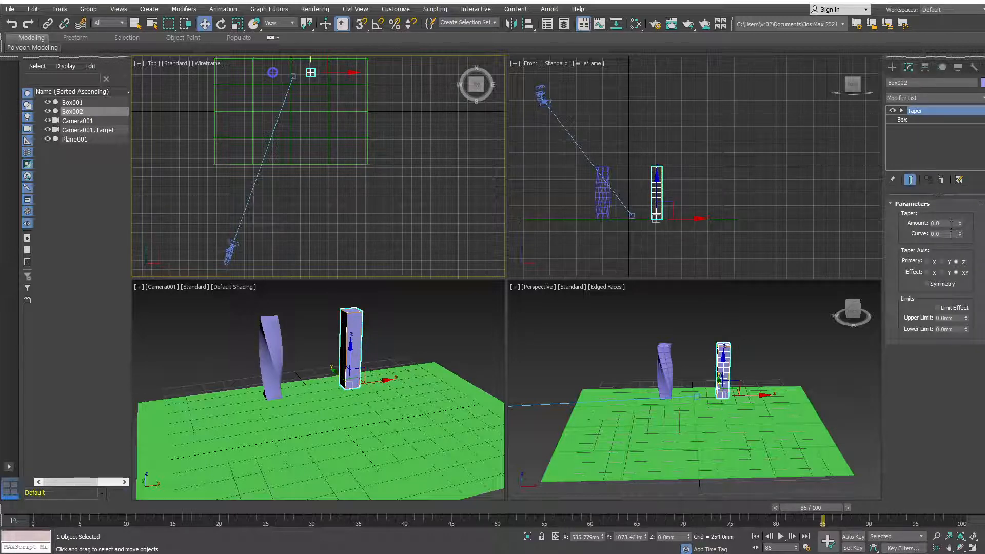
# Try a taper amount of -0.43 with a curve of 0.46 on Box002, and reset both to 0
pyautogui.moveTo(960, 234)
pyautogui.mouseDown()
pyautogui.moveTo(962, 183)
pyautogui.moveTo(950, 224)
pyautogui.moveTo(962, 236)
pyautogui.moveTo(959, 221)
pyautogui.moveTo(960, 234)
pyautogui.mouseUp()
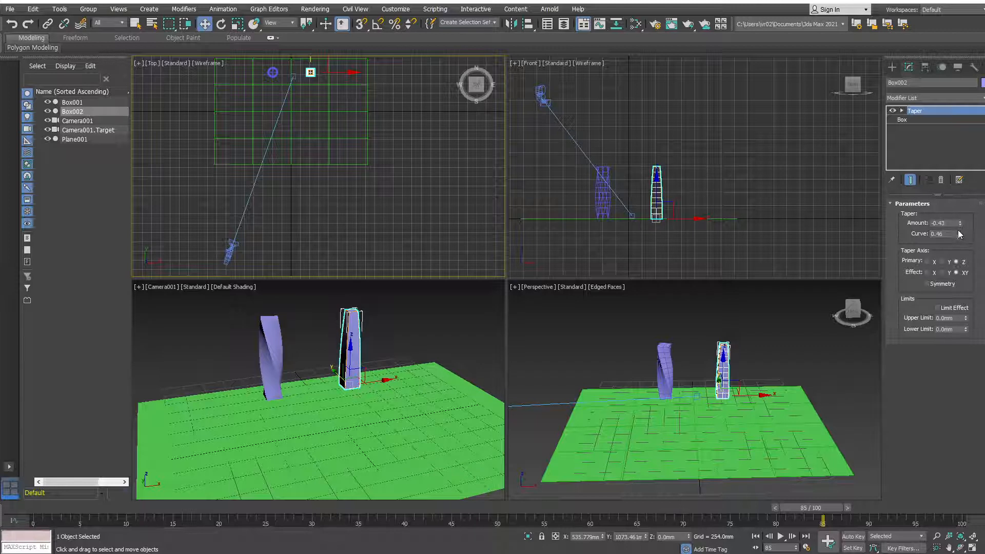
pyautogui.rightClick(960, 234)
pyautogui.rightClick(960, 222)
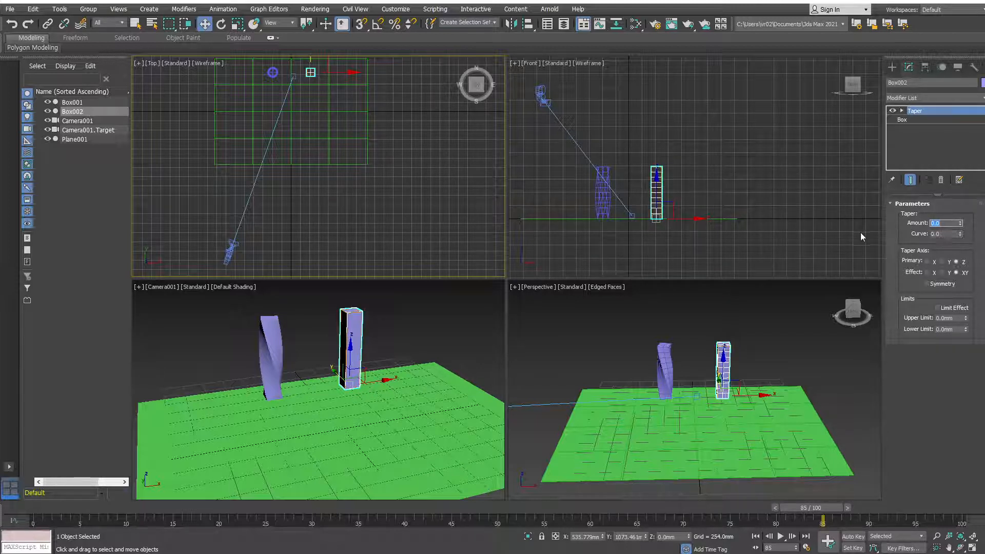
# Turn on Auto Key and key Box002's taper at frame 50 with amount -1 and curve 1
pyautogui.click(853, 536)
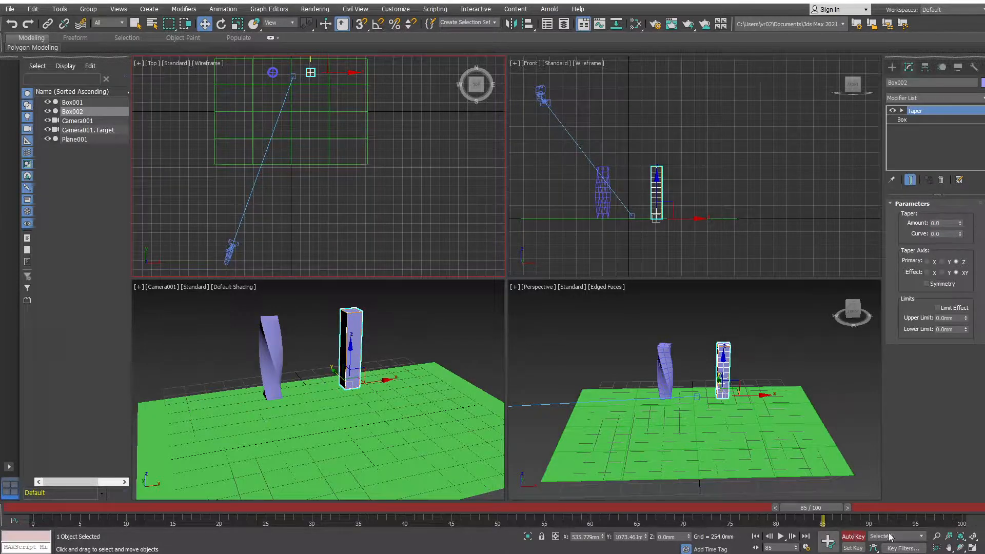
pyautogui.moveTo(812, 508); pyautogui.dragTo(501, 507)
pyautogui.press('w')
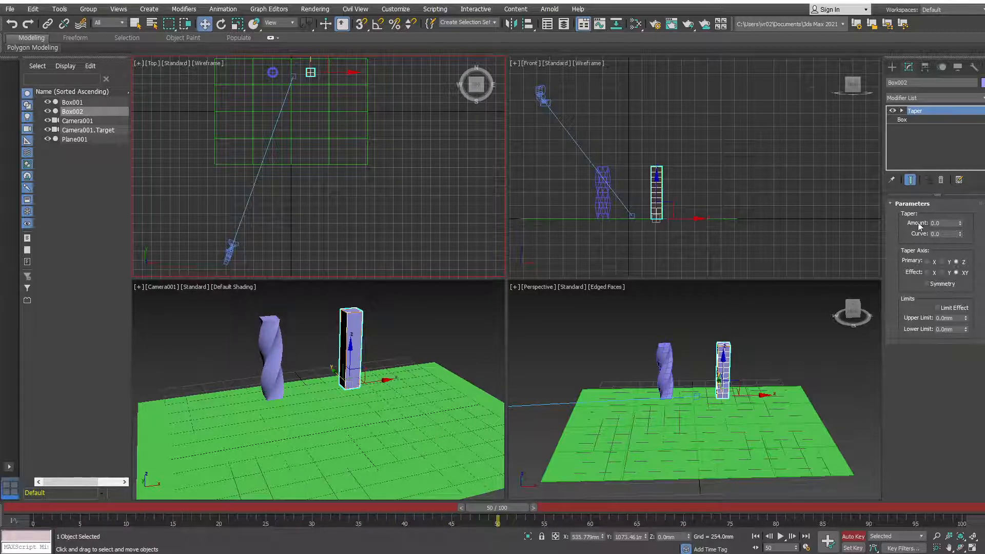
pyautogui.moveTo(946, 225); pyautogui.dragTo(870, 212)
pyautogui.press('Return')
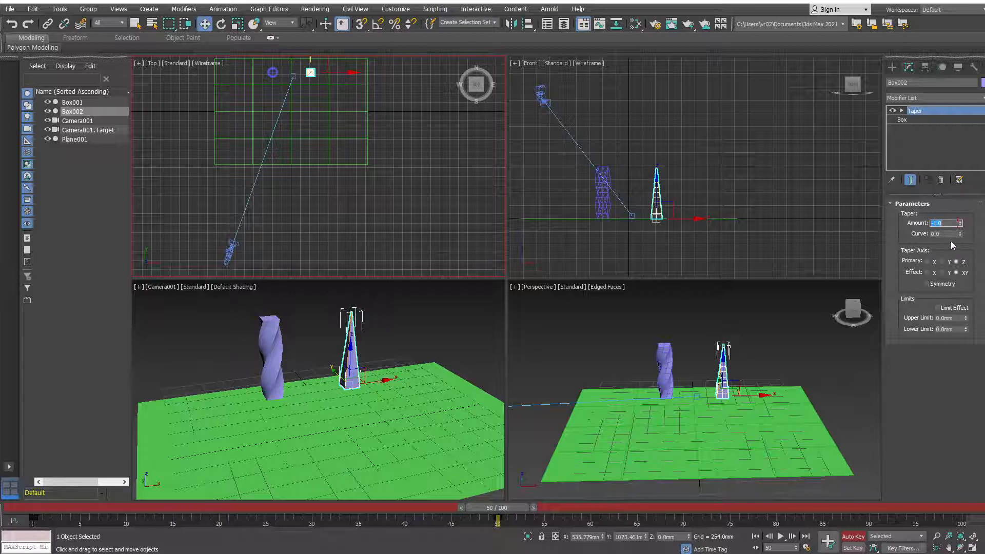
pyautogui.moveTo(948, 234); pyautogui.dragTo(905, 233)
pyautogui.write('1')
pyautogui.press('Return')
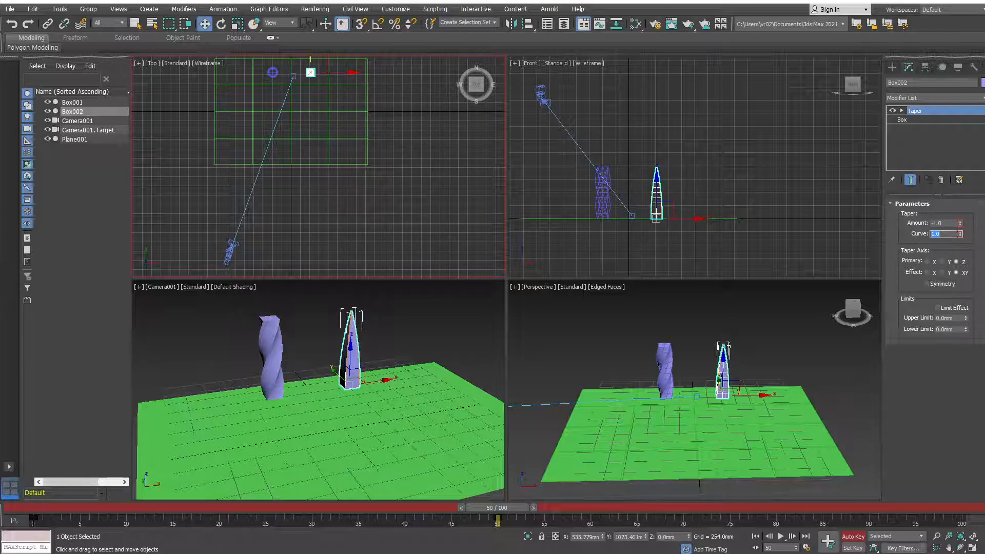
# Key Box002's taper amount and curve at 0 on frame 100, and turn off Auto Key
pyautogui.press('/')
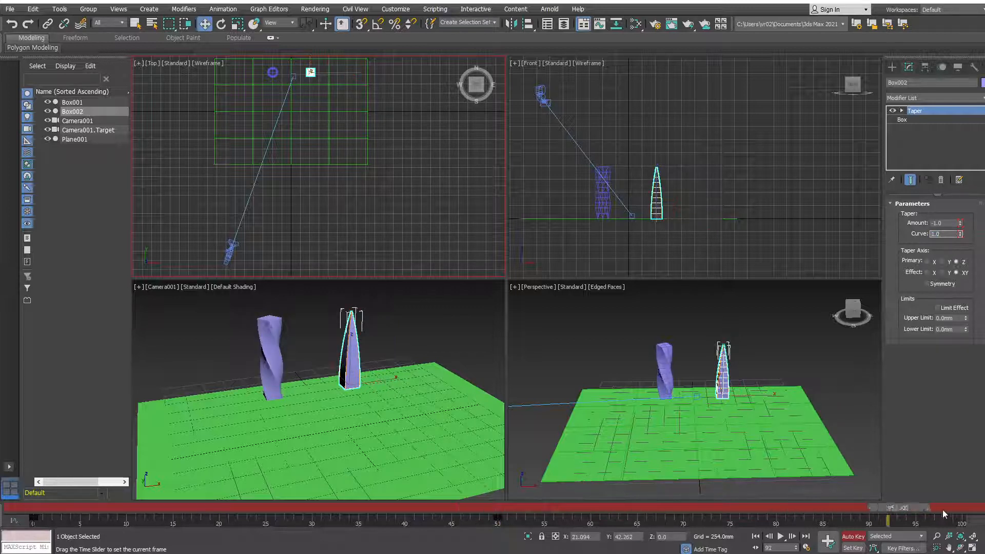
pyautogui.click(944, 223)
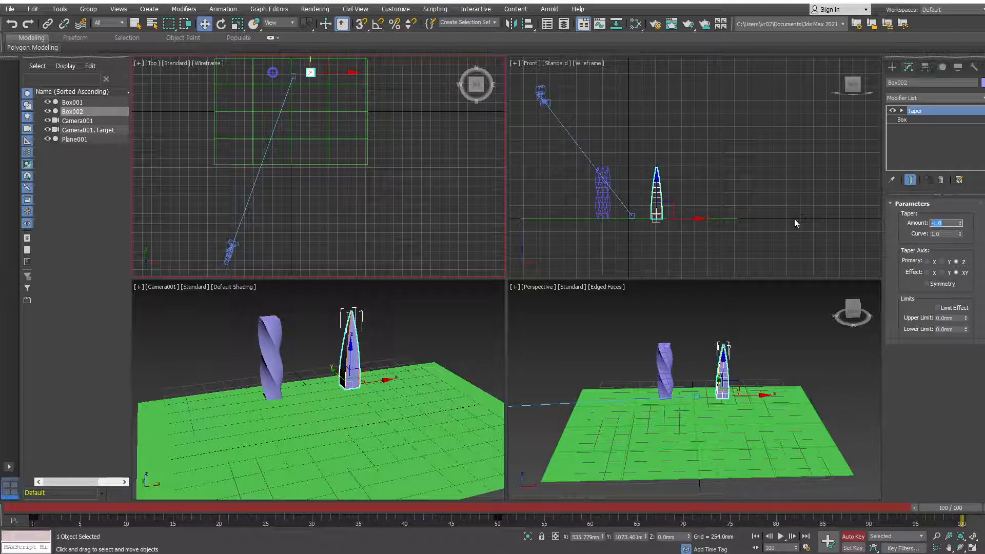
pyautogui.write('0')
pyautogui.press('Return')
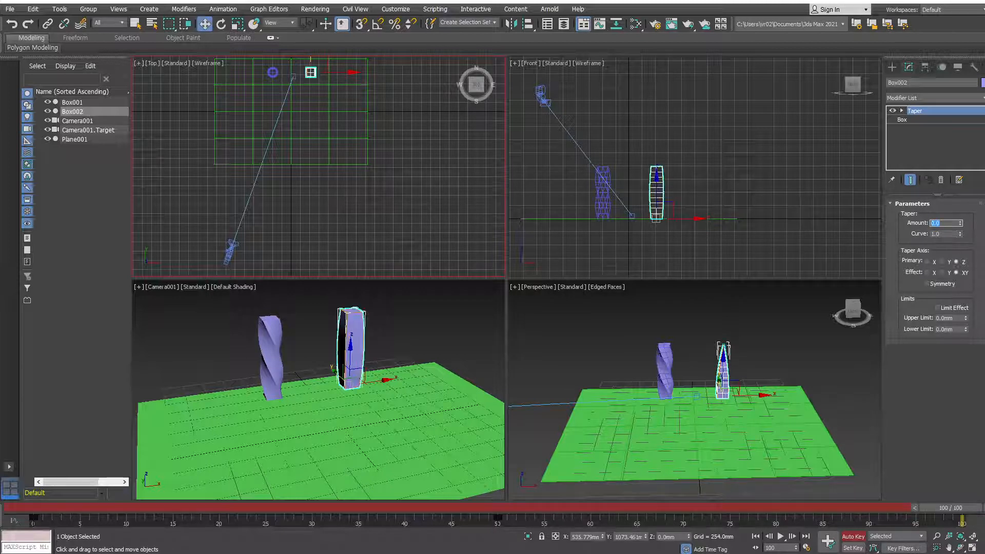
pyautogui.click(944, 233)
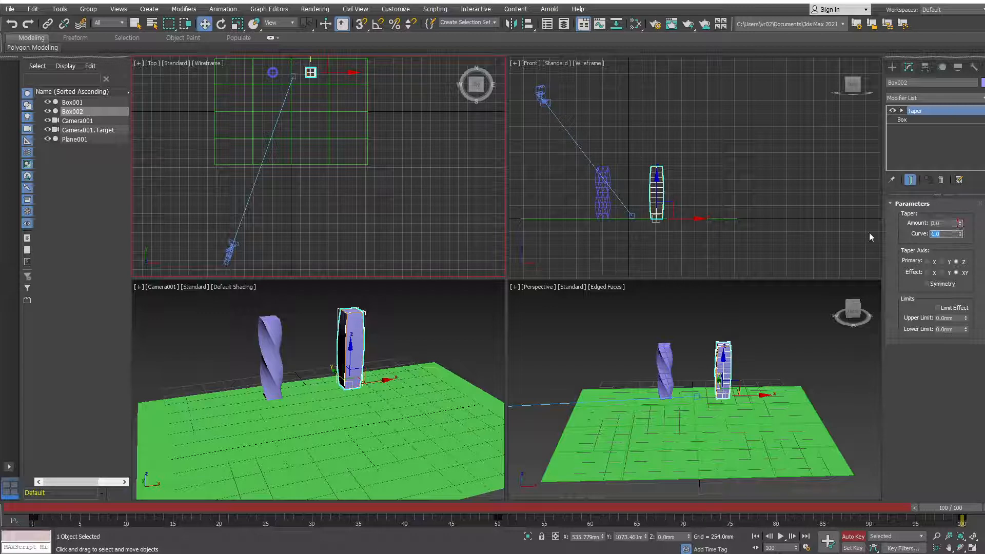
pyautogui.write('0')
pyautogui.press('Return')
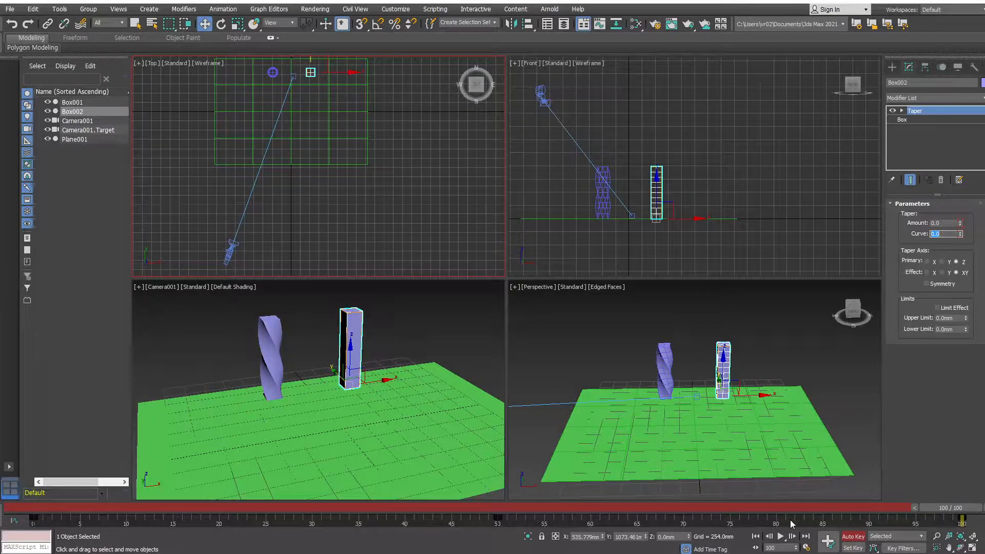
pyautogui.click(853, 536)
# Play the animation from frame 0, activating the Perspective, Top and Camera001 viewports during playback, and stop it
pyautogui.click(757, 537)
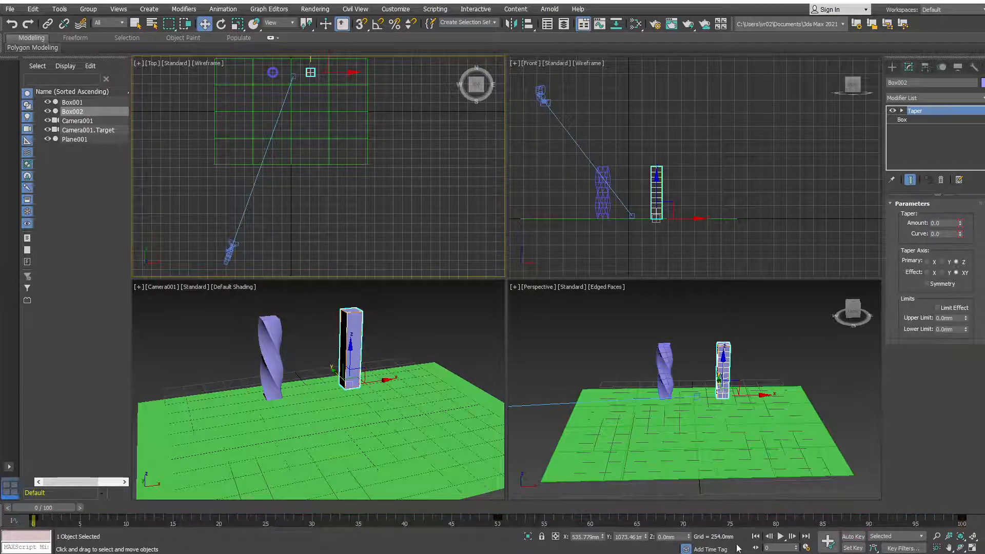
pyautogui.click(780, 537)
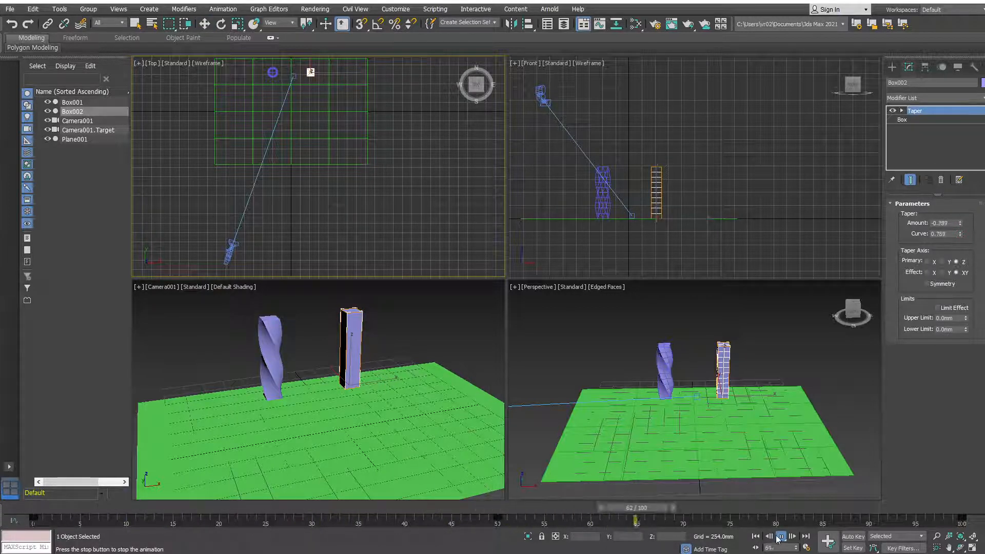
pyautogui.rightClick(756, 427)
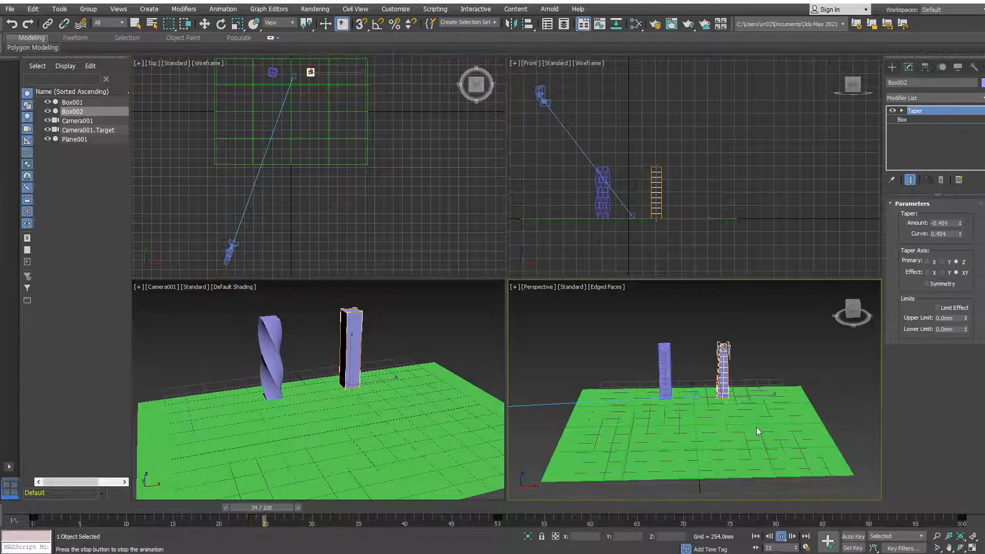
pyautogui.rightClick(428, 216)
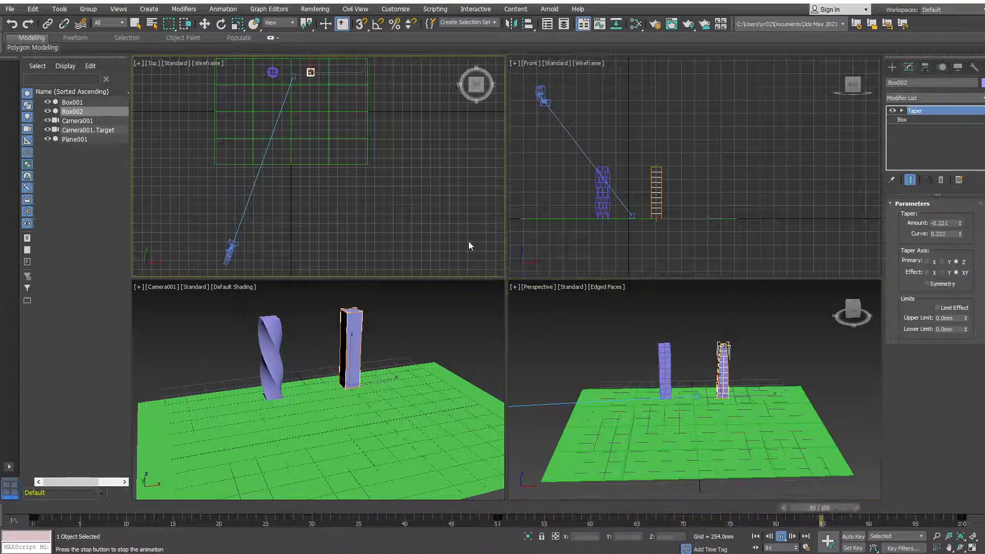
pyautogui.rightClick(454, 374)
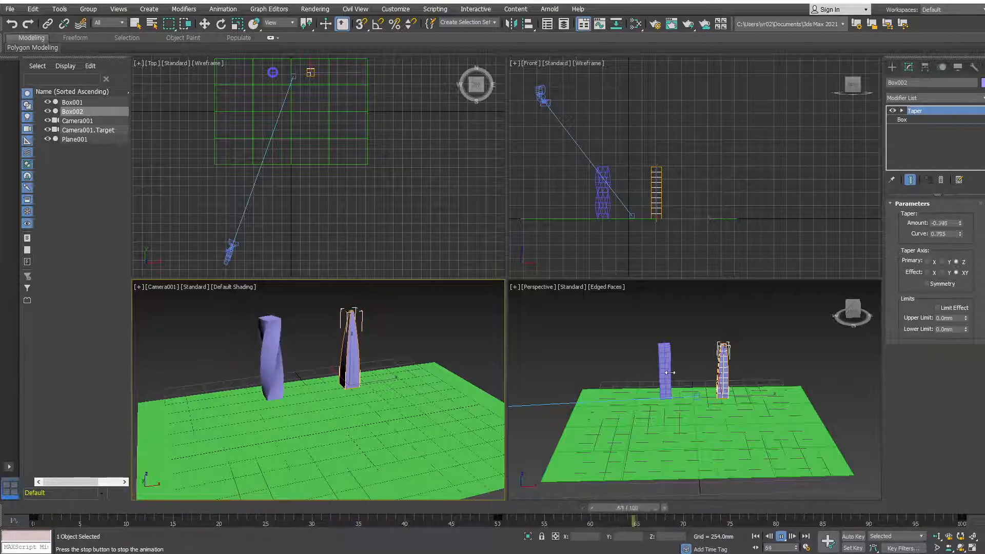
pyautogui.click(781, 536)
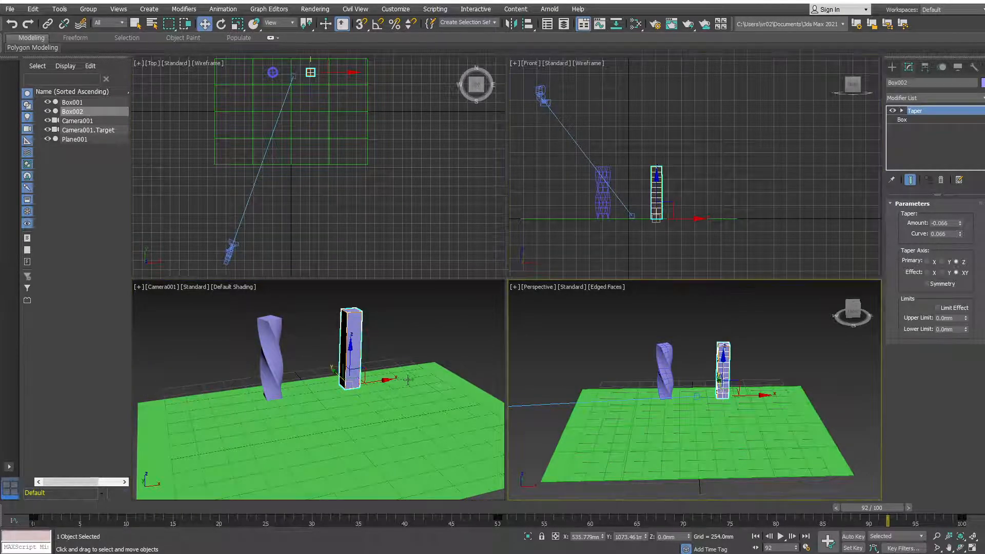
# Activate the Front, Perspective, Camera001 and Top viewports in turn to examine how the active viewport is marked
pyautogui.rightClick(708, 250)
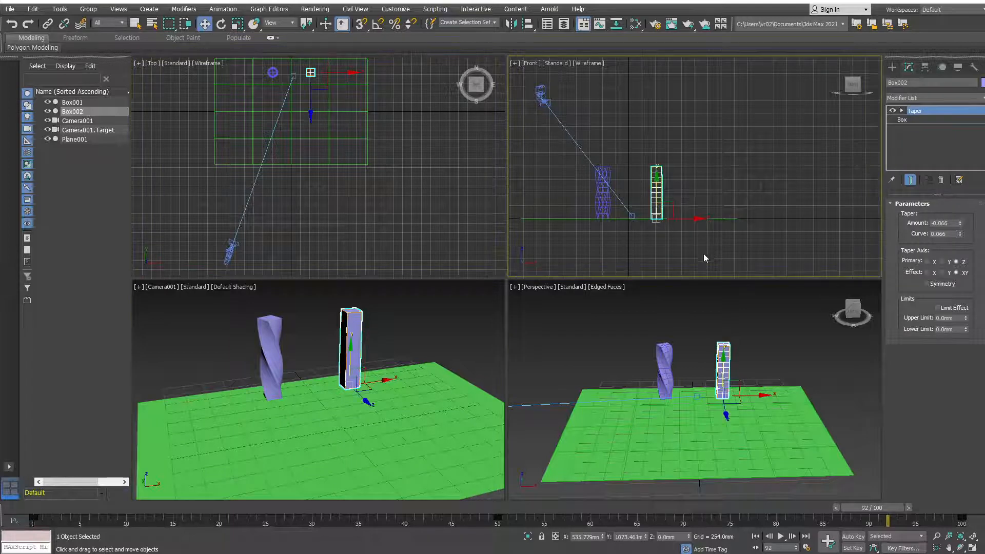
pyautogui.rightClick(543, 318)
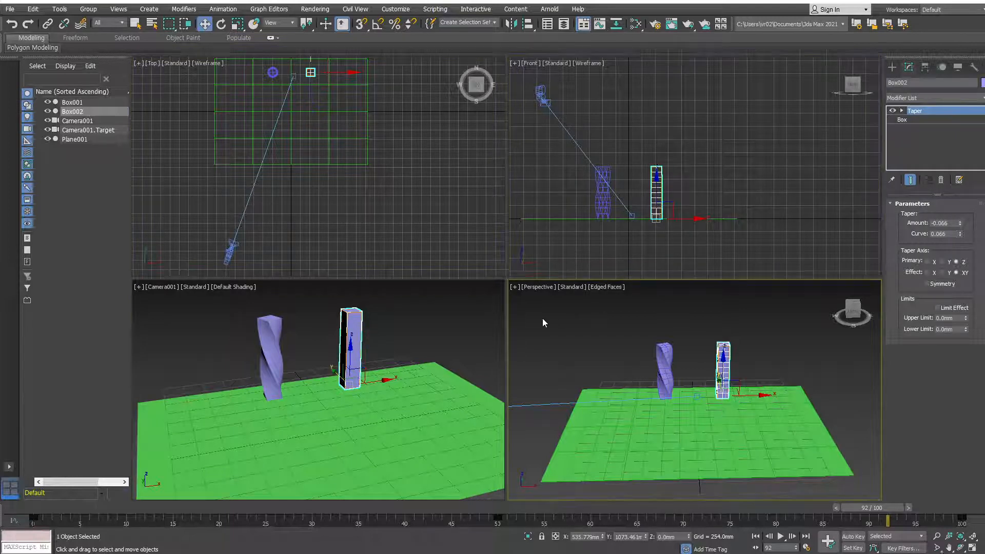
pyautogui.rightClick(451, 361)
pyautogui.rightClick(412, 229)
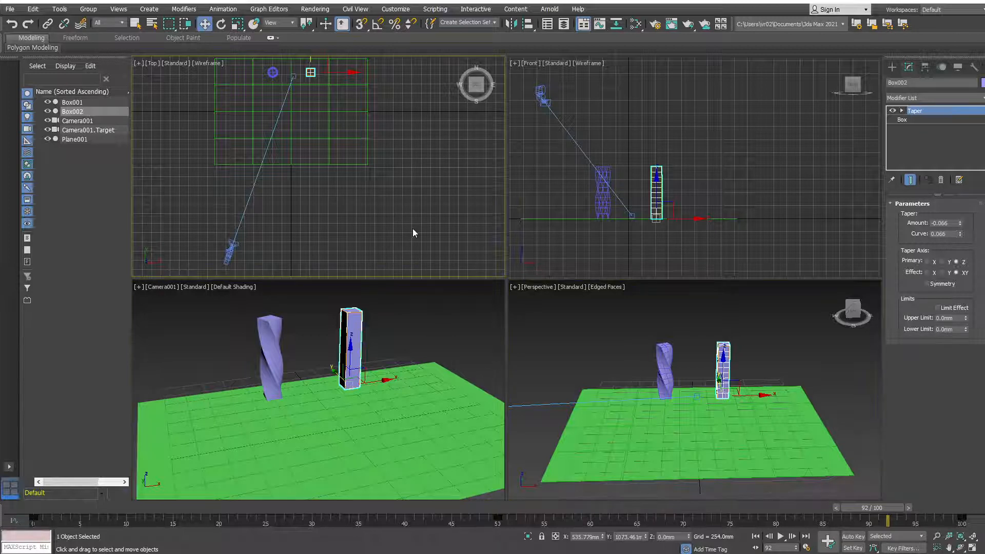
pyautogui.rightClick(612, 258)
pyautogui.rightClick(610, 312)
pyautogui.rightClick(451, 334)
pyautogui.rightClick(450, 238)
pyautogui.rightClick(639, 236)
pyautogui.rightClick(616, 328)
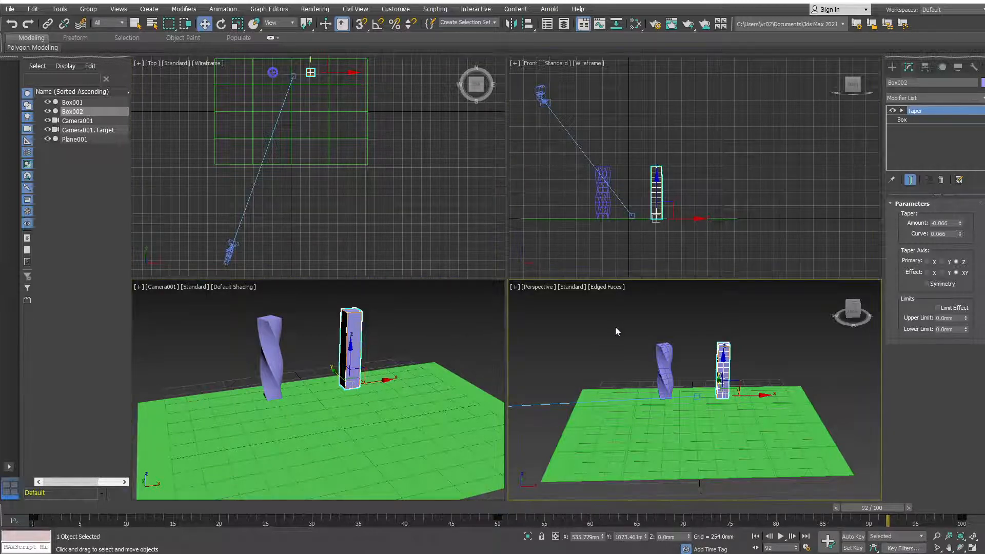
pyautogui.rightClick(420, 220)
pyautogui.rightClick(605, 226)
pyautogui.rightClick(595, 337)
pyautogui.rightClick(446, 344)
pyautogui.rightClick(606, 355)
pyautogui.rightClick(436, 334)
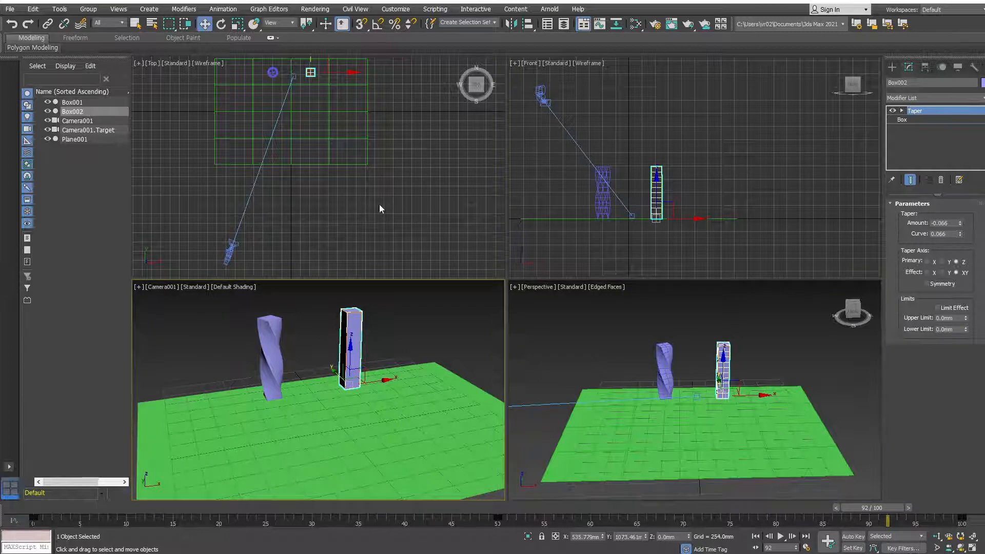
pyautogui.rightClick(379, 209)
pyautogui.rightClick(590, 257)
pyautogui.rightClick(586, 334)
pyautogui.rightClick(390, 225)
pyautogui.rightClick(588, 251)
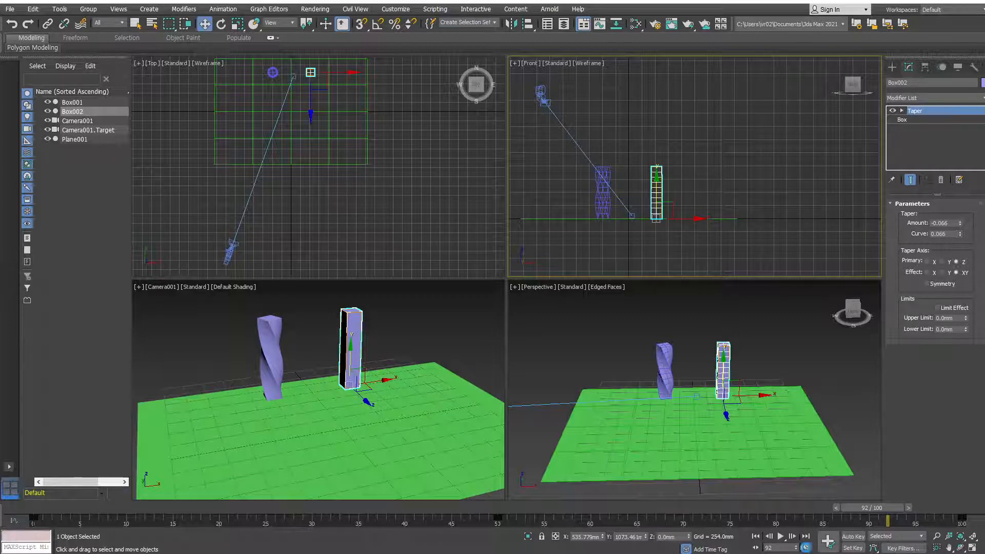
# Turn off Active Viewport Only playback in the time configuration
pyautogui.click(803, 548)
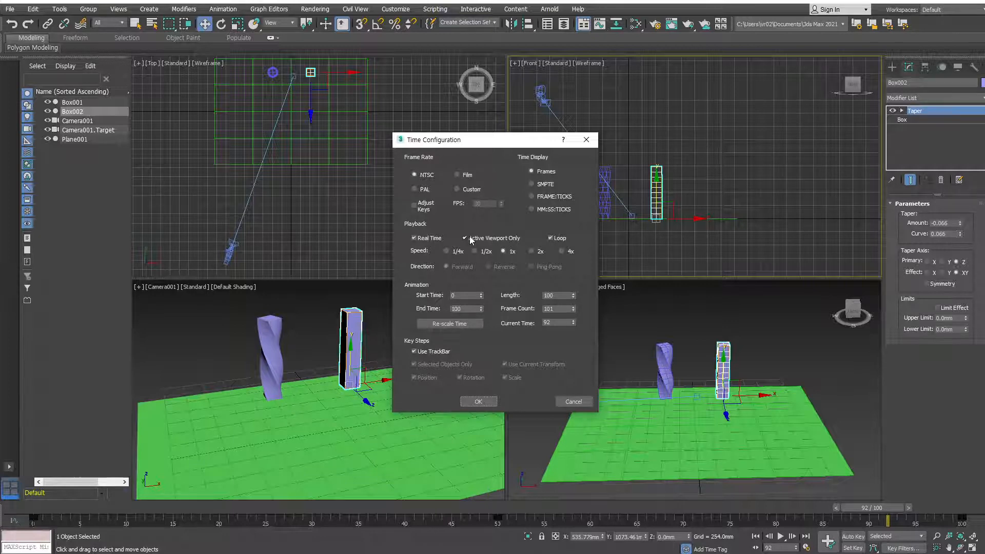
pyautogui.click(478, 401)
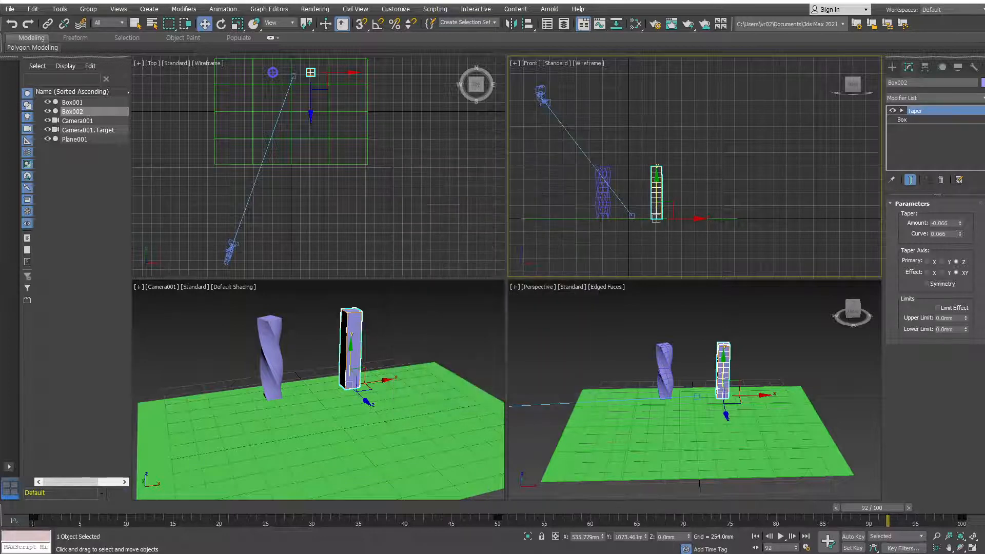
# Play the animation in all viewports, stop it and return to frame 0
pyautogui.click(780, 536)
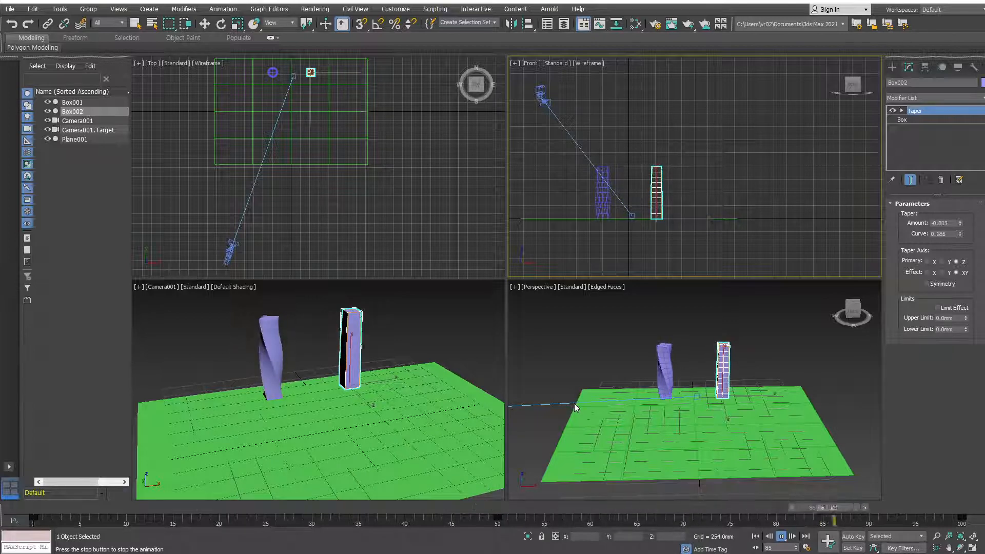
pyautogui.click(781, 540)
pyautogui.moveTo(299, 503); pyautogui.dragTo(44, 507)
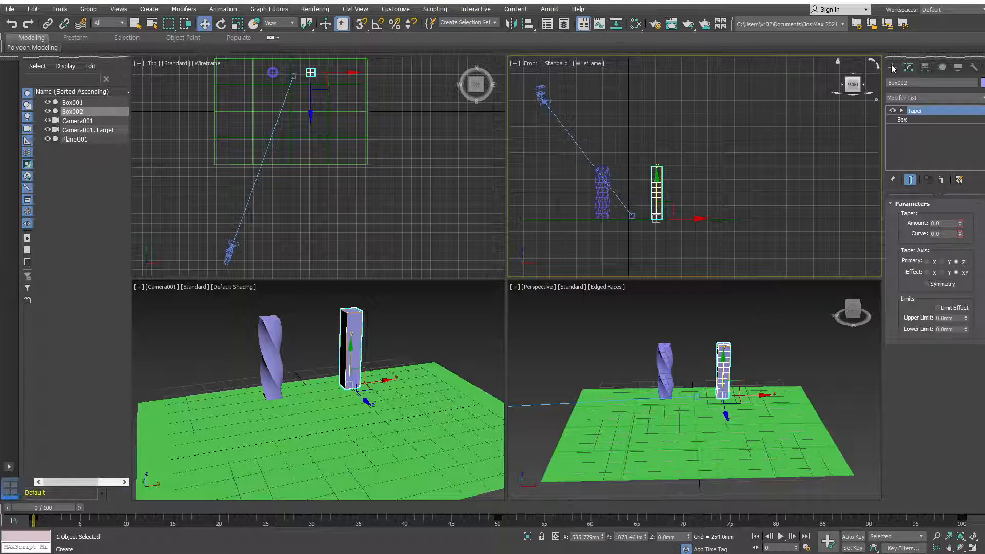
# Clone Box002 about 1081 mm along the X axis in the top view
pyautogui.moveTo(320, 92); pyautogui.dragTo(257, 169, button='middle')
pyautogui.scroll(3, 324, 189)
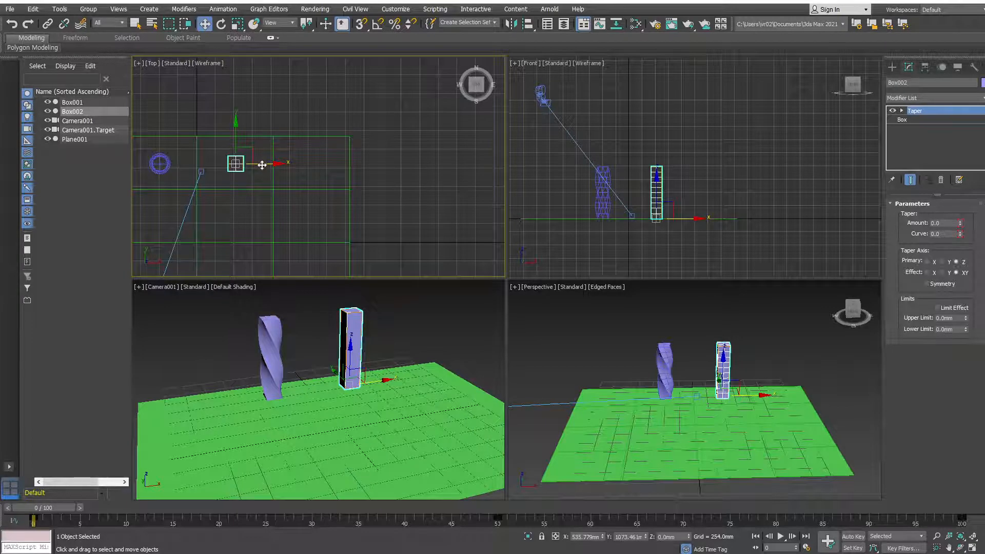
pyautogui.keyDown('shift'); pyautogui.moveTo(262, 165); pyautogui.dragTo(342, 164); pyautogui.keyUp('shift')
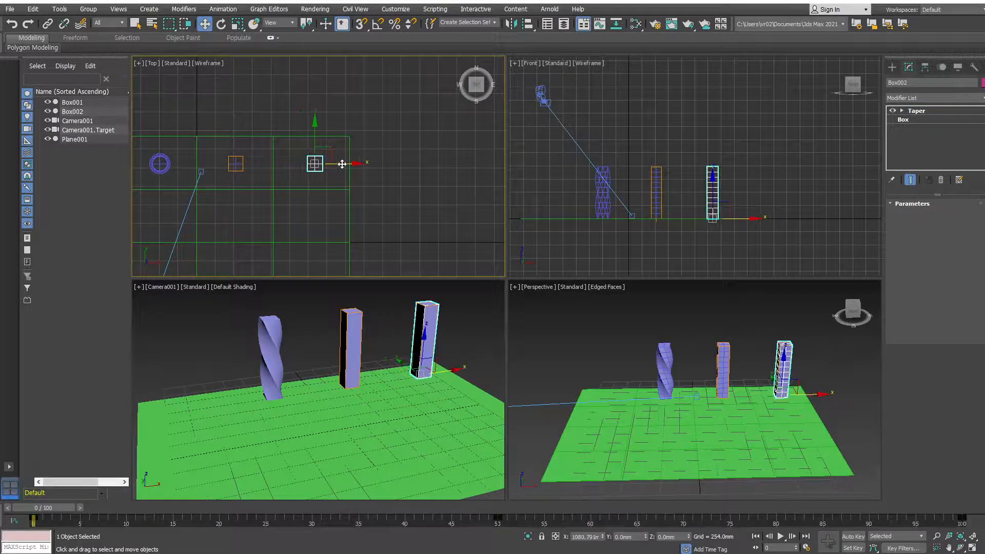
pyautogui.click(490, 323)
# Hide Camera001 and its target, frame the plane and boxes in the top view, and show the camera and target again
pyautogui.moveTo(291, 173); pyautogui.dragTo(335, 131, button='middle')
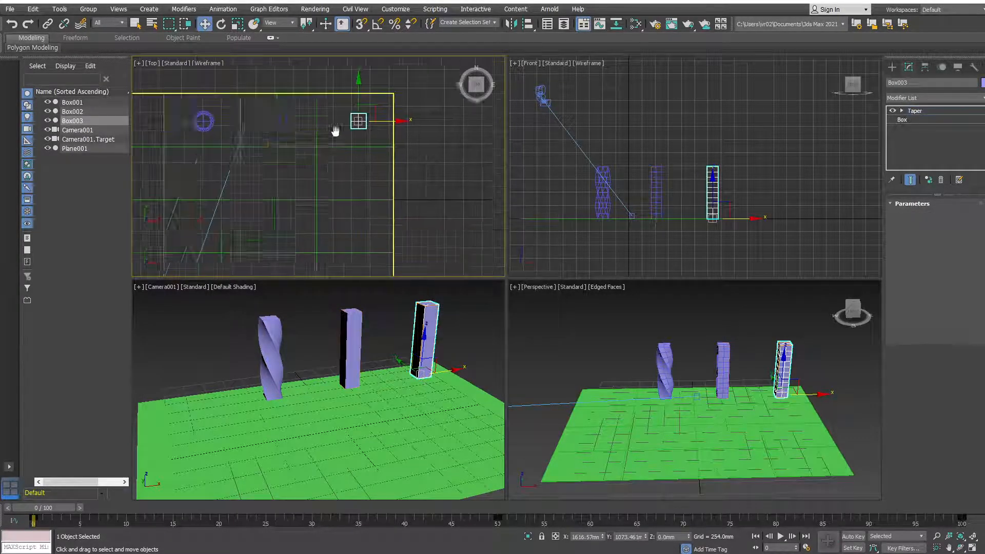
pyautogui.scroll(-3, 335, 131)
pyautogui.click(47, 130)
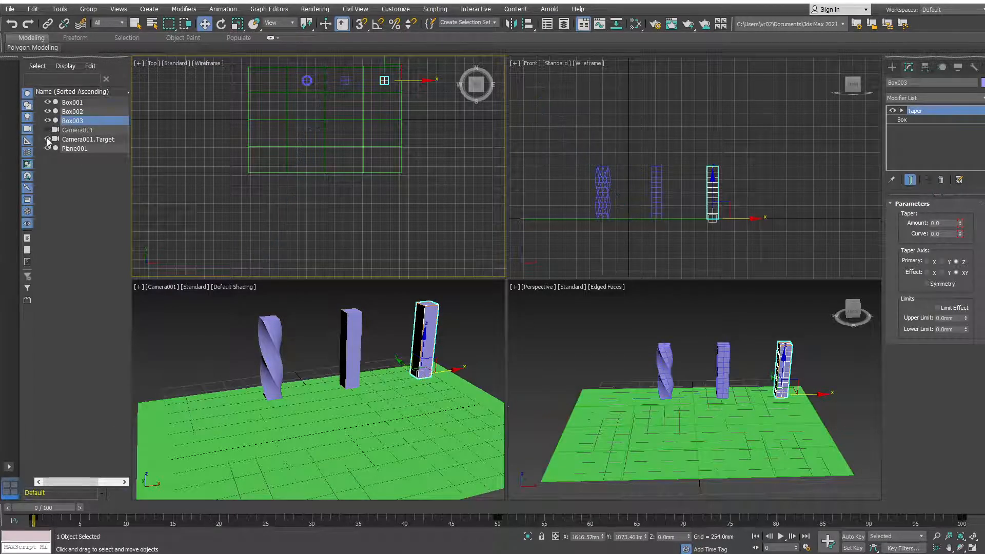
pyautogui.click(47, 139)
pyautogui.moveTo(419, 177); pyautogui.dragTo(405, 202, button='middle')
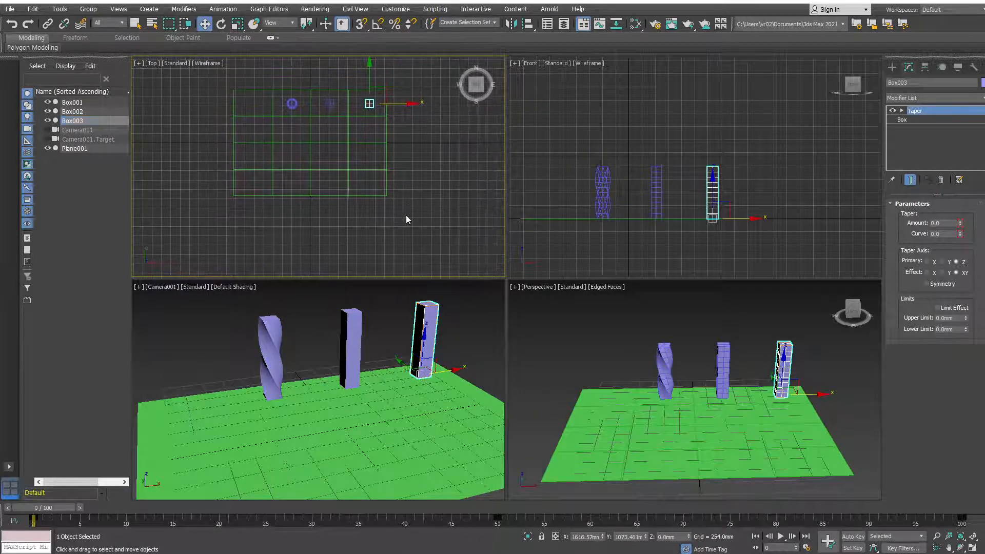
pyautogui.scroll(2, 423, 240)
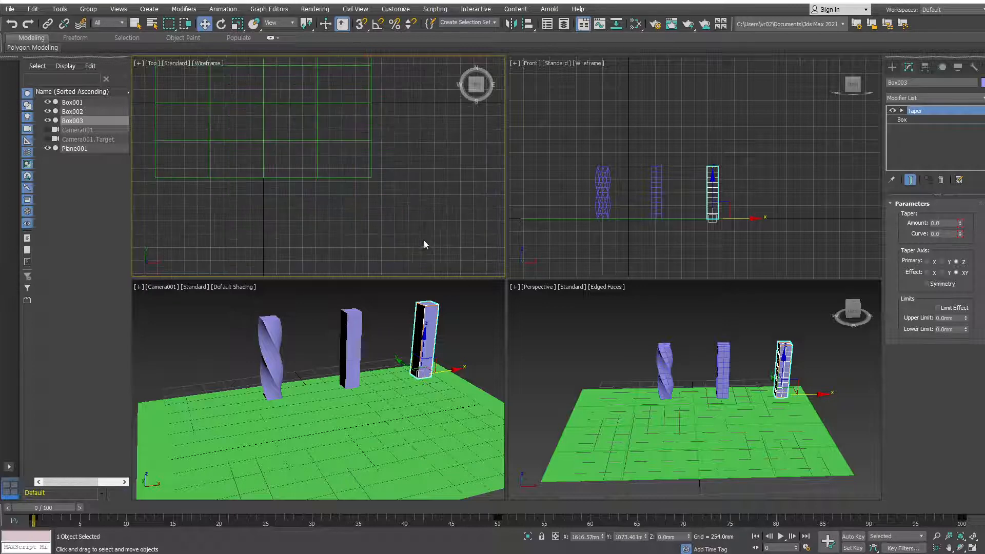
pyautogui.moveTo(435, 170); pyautogui.dragTo(465, 220, button='middle')
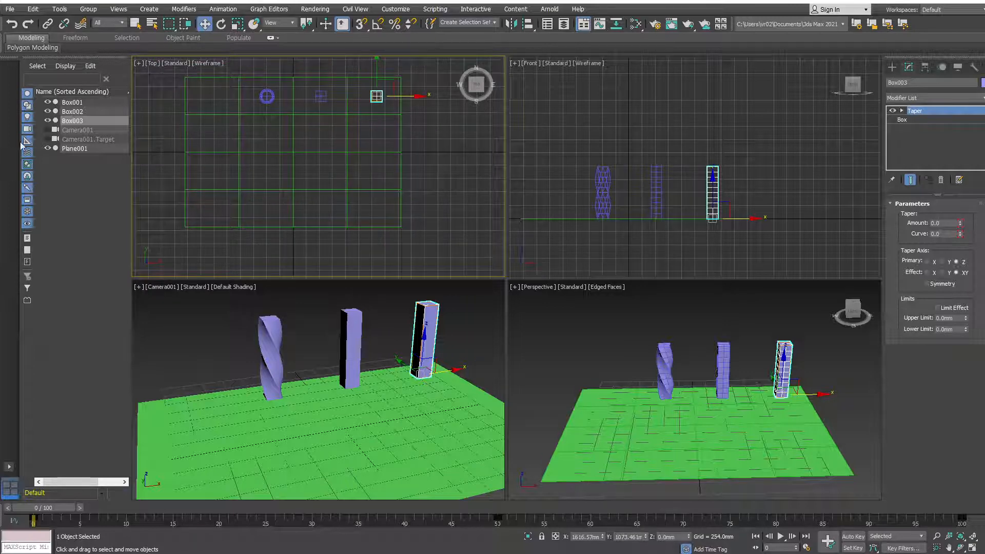
pyautogui.click(48, 139)
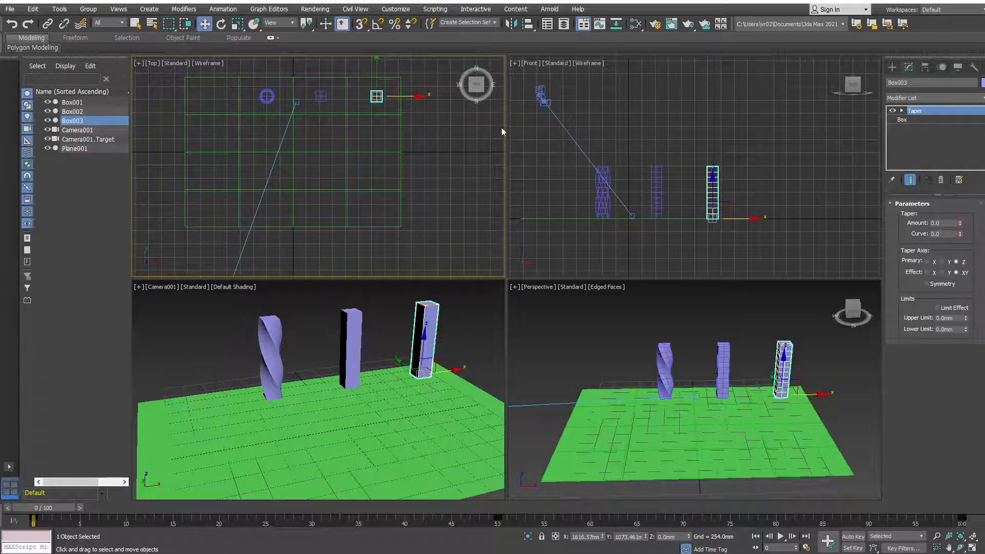
# Delete the Taper modifier from Box003 and set the box's length segments to 10
pyautogui.click(941, 179)
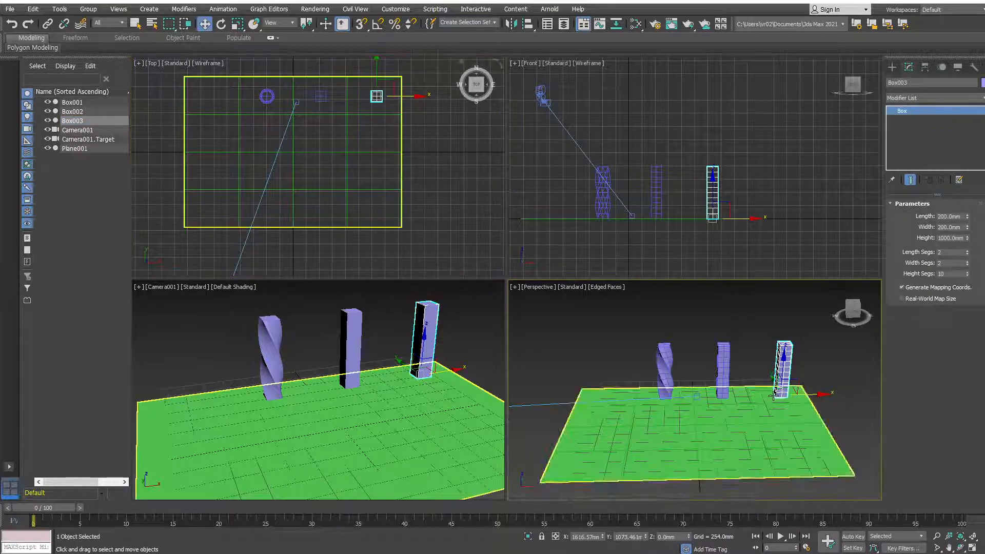
pyautogui.scroll(8, 773, 395)
pyautogui.scroll(-4, 681, 400)
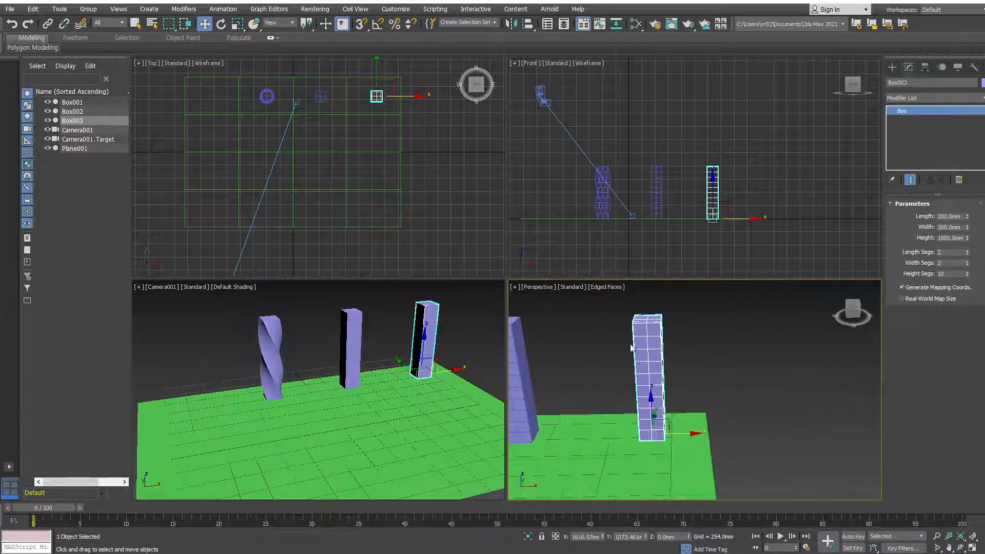
pyautogui.keyDown('alt'); pyautogui.moveTo(687, 371); pyautogui.dragTo(708, 416, button='middle'); pyautogui.keyUp('alt')
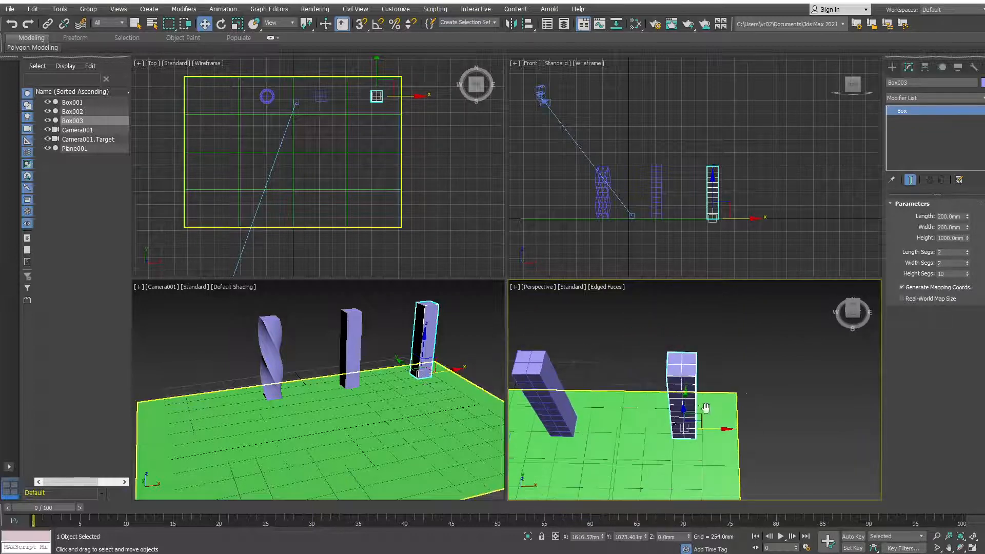
pyautogui.moveTo(967, 251); pyautogui.dragTo(966, 254)
pyautogui.click(966, 255)
# Set Box003's width segments to 10
pyautogui.click(968, 262)
pyautogui.click(967, 262)
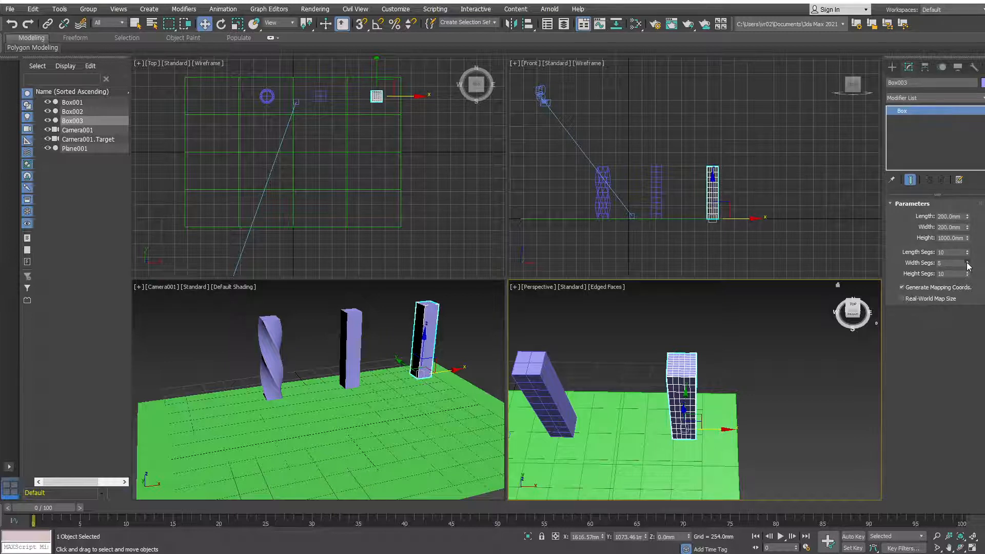
pyautogui.click(968, 262)
pyautogui.click(968, 262)
pyautogui.click(968, 262)
pyautogui.click(968, 262)
pyautogui.click(968, 263)
pyautogui.click(967, 262)
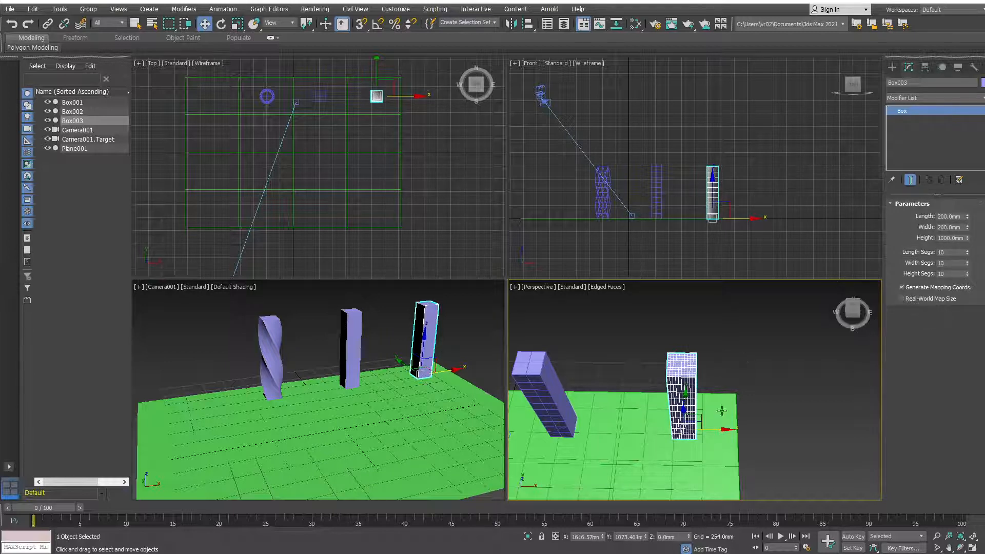
# Add a Noise modifier to Box003
pyautogui.click(853, 314)
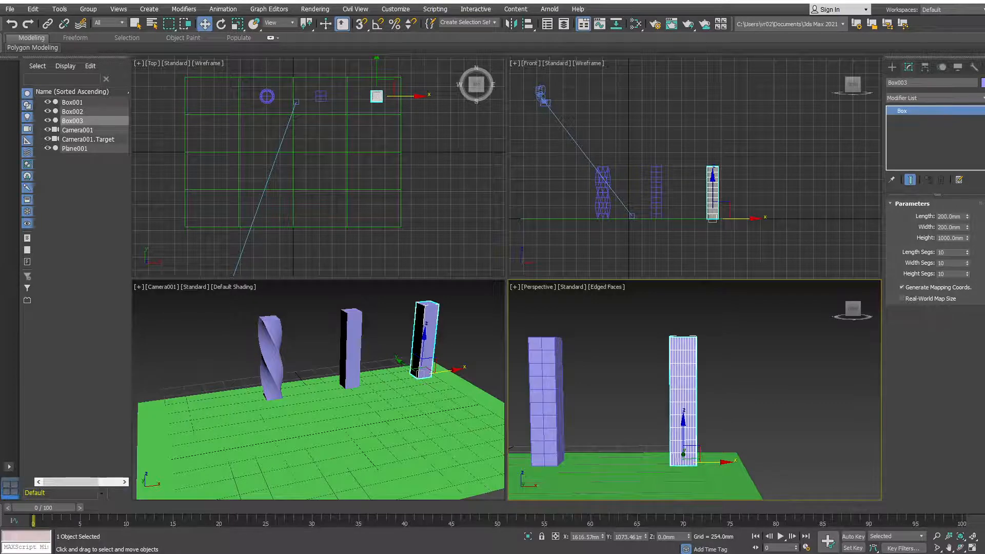
pyautogui.click(906, 97)
pyautogui.scroll(-3, 934, 328)
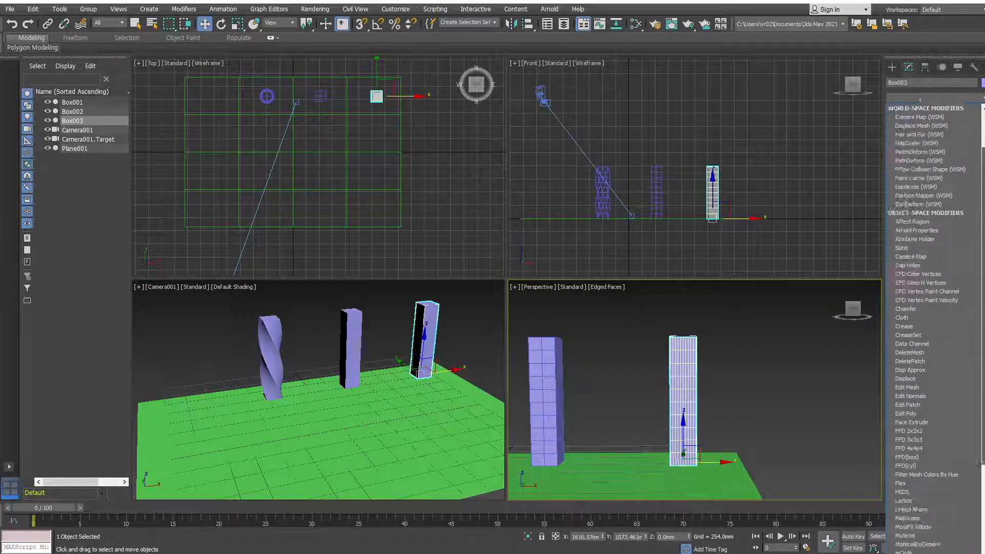
pyautogui.scroll(-2, 934, 308)
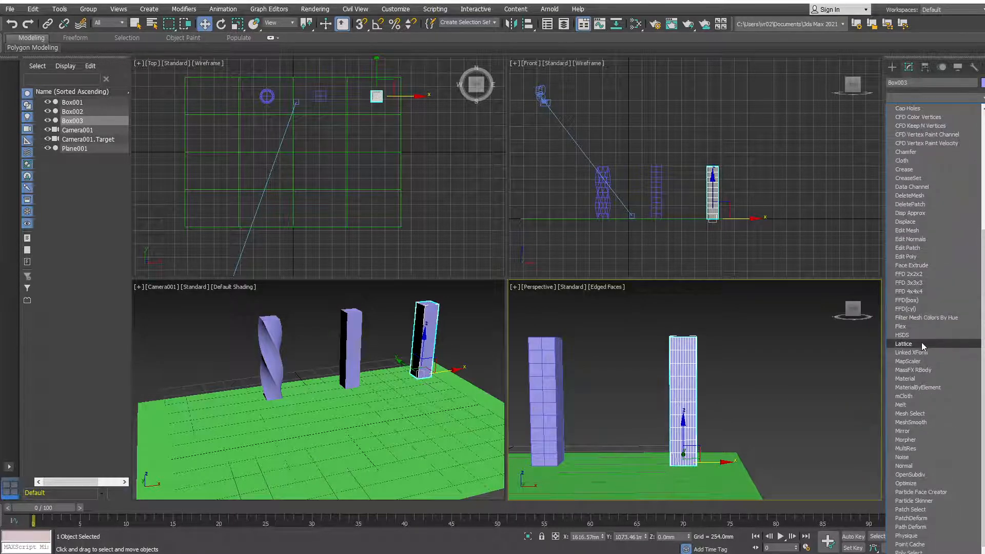
pyautogui.click(909, 458)
# Turn on Fractal for Box003's noise, try other roughness values and reset Roughness to 0
pyautogui.keyDown('alt'); pyautogui.moveTo(783, 397); pyautogui.dragTo(715, 397, button='middle'); pyautogui.keyUp('alt')
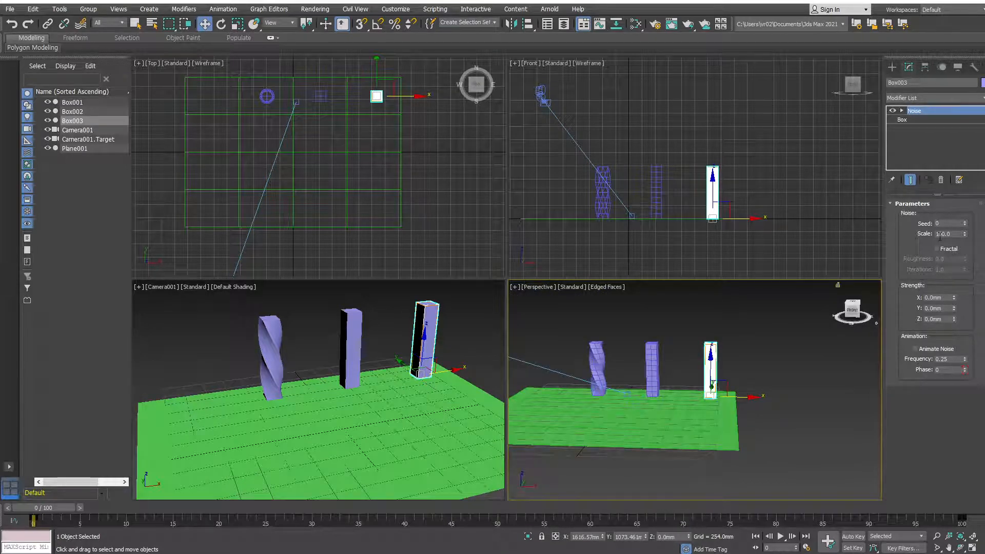
pyautogui.scroll(5, 710, 369)
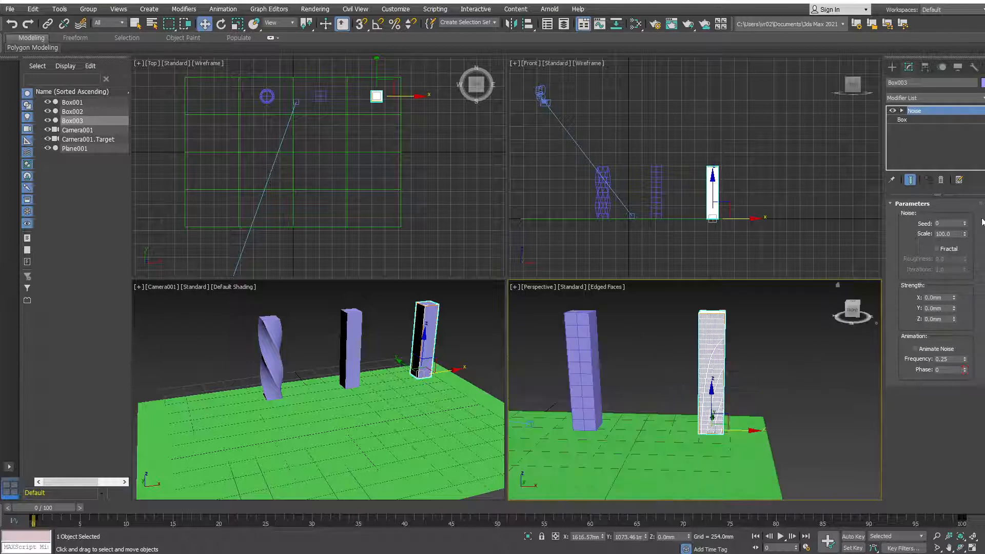
pyautogui.click(947, 225)
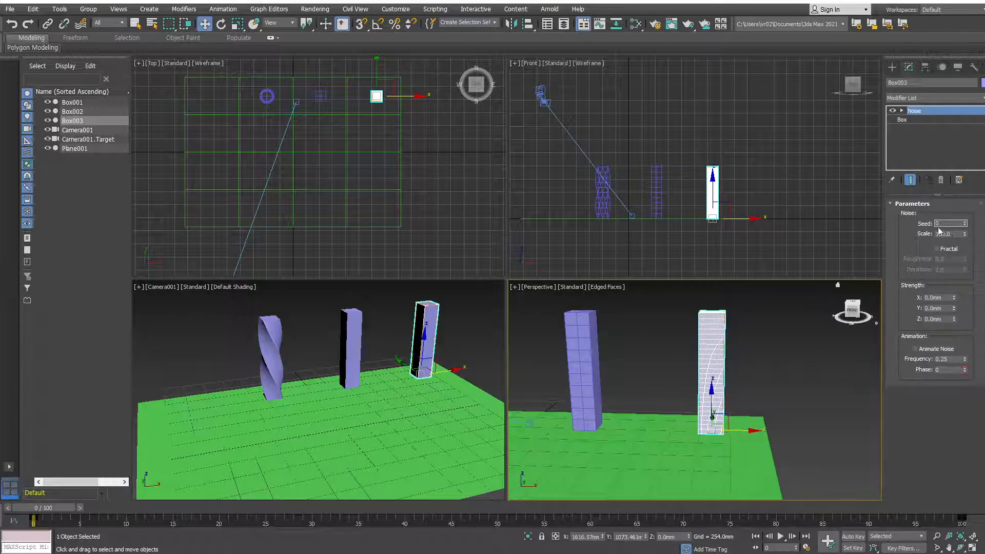
pyautogui.keyDown('alt'); pyautogui.moveTo(790, 387); pyautogui.dragTo(752, 410, button='middle'); pyautogui.keyUp('alt')
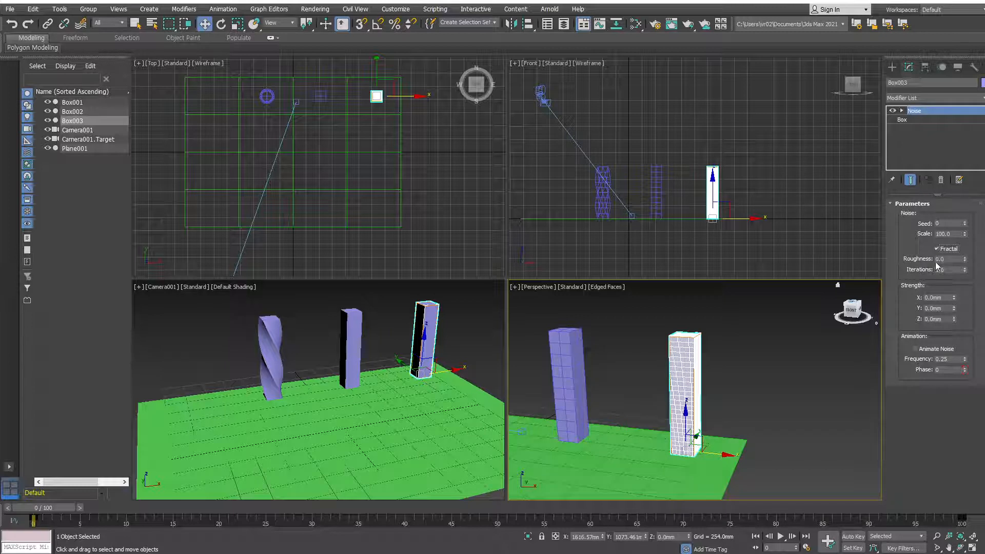
pyautogui.moveTo(964, 259); pyautogui.dragTo(964, 235)
pyautogui.moveTo(963, 180); pyautogui.dragTo(962, 180)
pyautogui.doubleClick(954, 259)
pyautogui.write('0')
# Set the noise strength to about 50.3 mm in X and 75.4 mm in Y
pyautogui.moveTo(955, 297)
pyautogui.mouseDown()
pyautogui.moveTo(954, 281)
pyautogui.moveTo(954, 306)
pyautogui.moveTo(954, 296)
pyautogui.mouseUp()
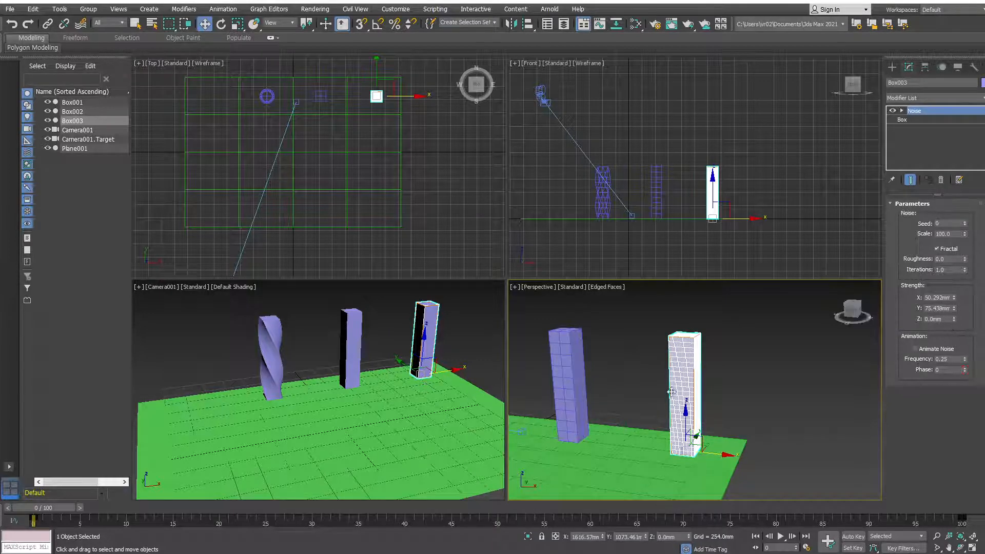
pyautogui.scroll(5, 672, 392)
pyautogui.scroll(-3, 722, 368)
pyautogui.keyDown('alt'); pyautogui.moveTo(722, 369); pyautogui.dragTo(688, 359, button='middle'); pyautogui.keyUp('alt')
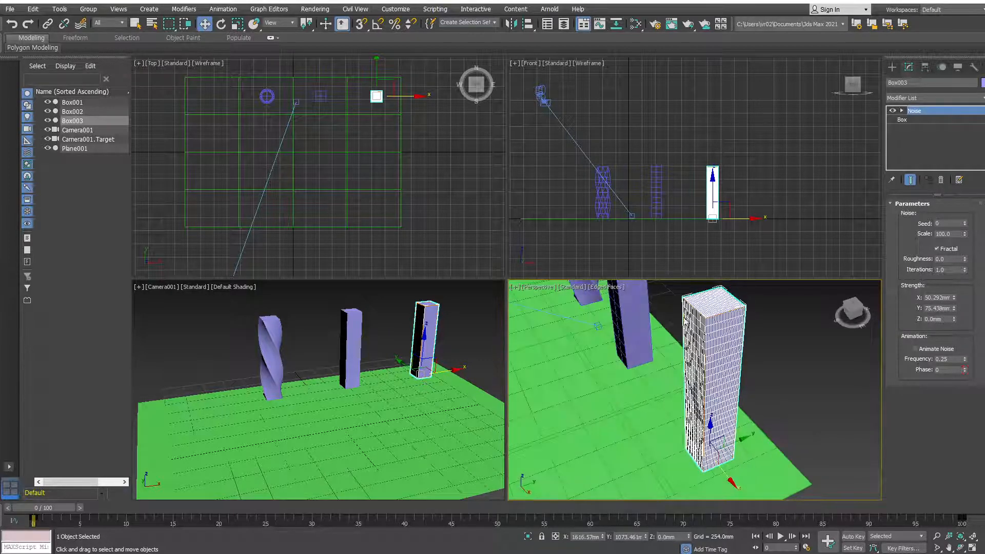
# Try a Z noise strength of about 2340 mm on Box003 and reset it to 0
pyautogui.moveTo(954, 319); pyautogui.dragTo(954, 279)
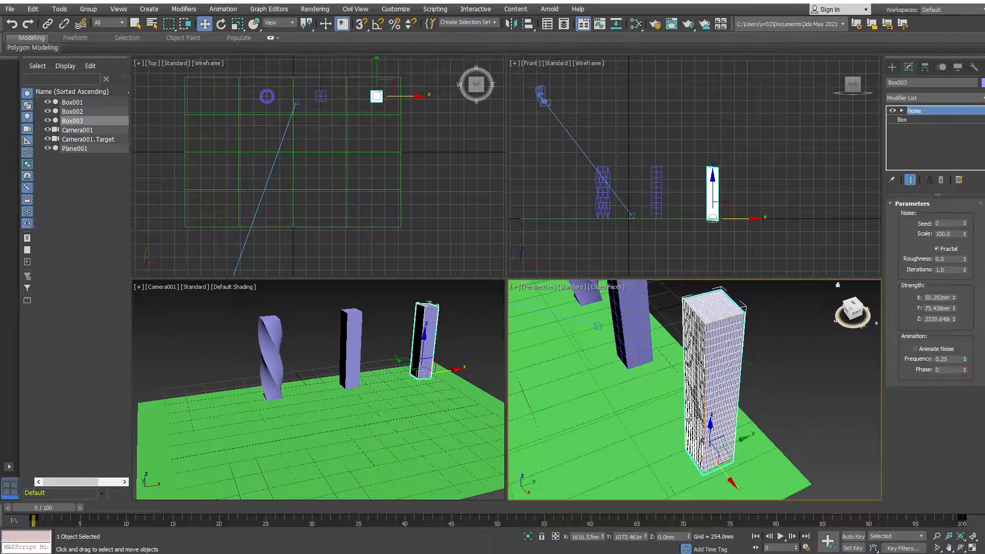
pyautogui.keyDown('alt'); pyautogui.moveTo(789, 370); pyautogui.dragTo(717, 390, button='middle'); pyautogui.keyUp('alt')
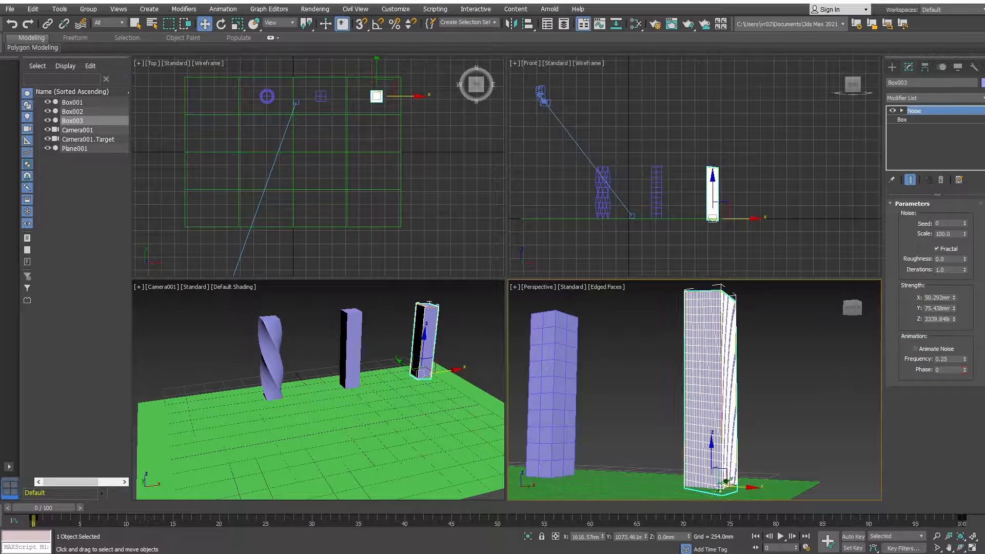
pyautogui.doubleClick(937, 319)
pyautogui.write('0')
pyautogui.press('Return')
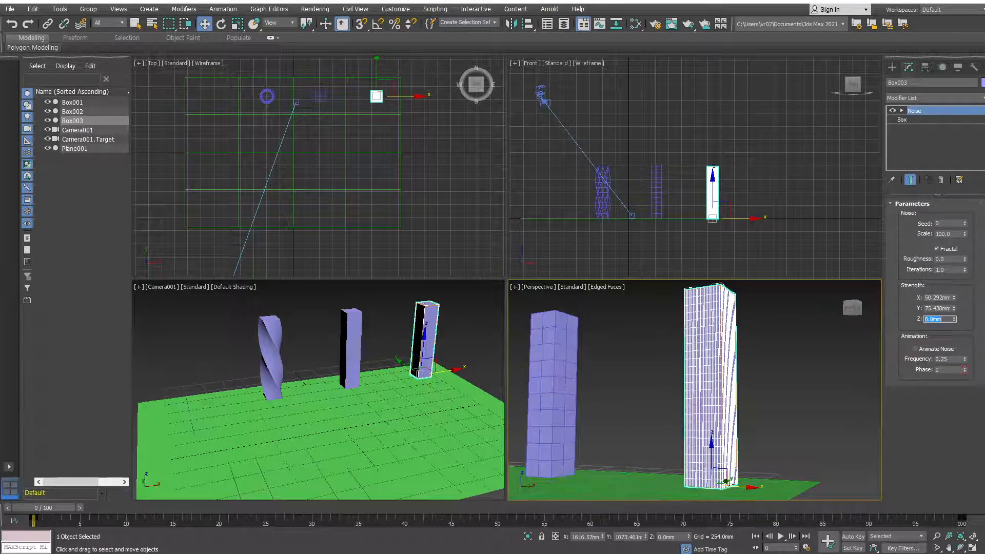
# Raise the X noise strength to about 166 mm and try a different roughness
pyautogui.moveTo(789, 395)
pyautogui.keyDown('alt'); pyautogui.mouseDown(button='middle')
pyautogui.moveTo(775, 402)
pyautogui.moveTo(790, 389)
pyautogui.mouseUp(button='middle'); pyautogui.keyUp('alt')
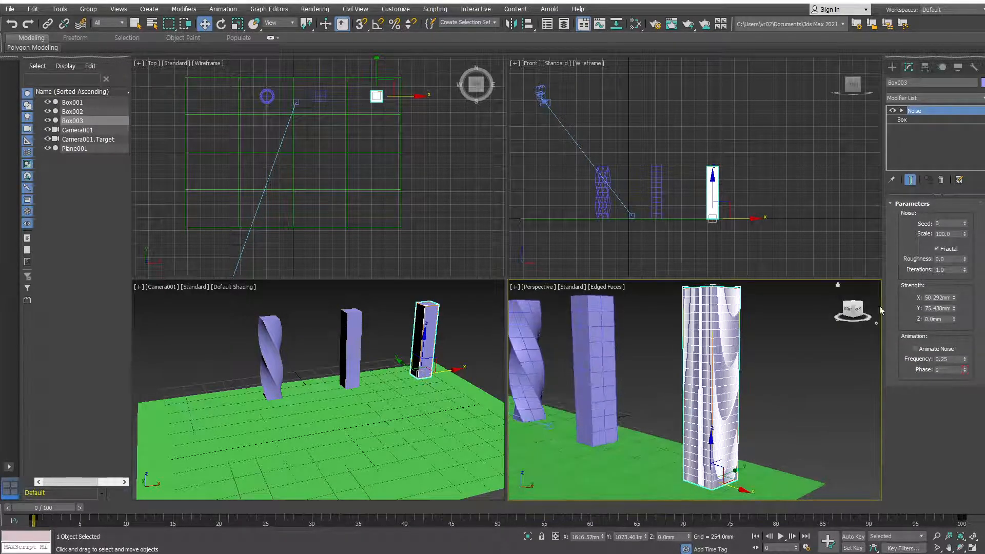
pyautogui.moveTo(955, 301); pyautogui.dragTo(955, 277)
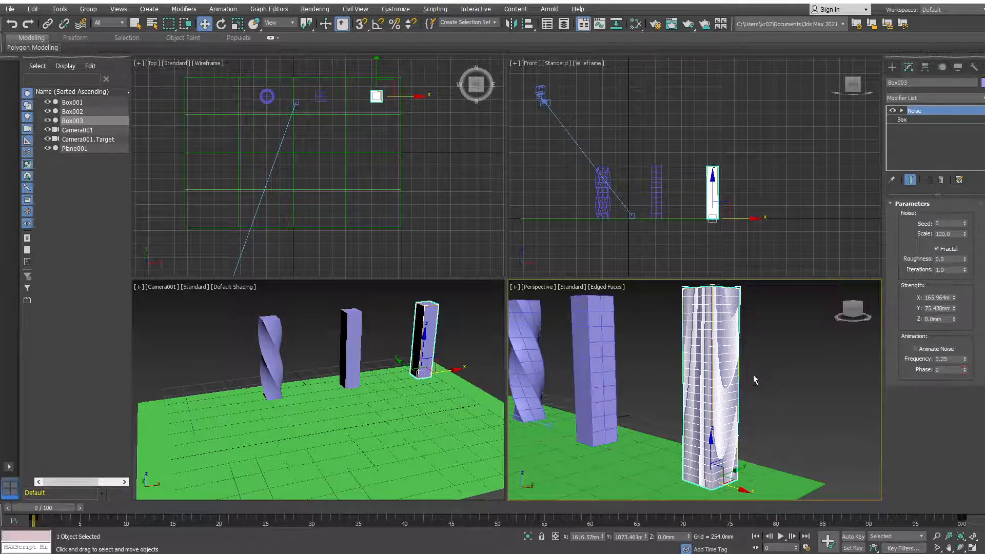
pyautogui.keyDown('alt'); pyautogui.moveTo(778, 390); pyautogui.dragTo(800, 375, button='middle'); pyautogui.keyUp('alt')
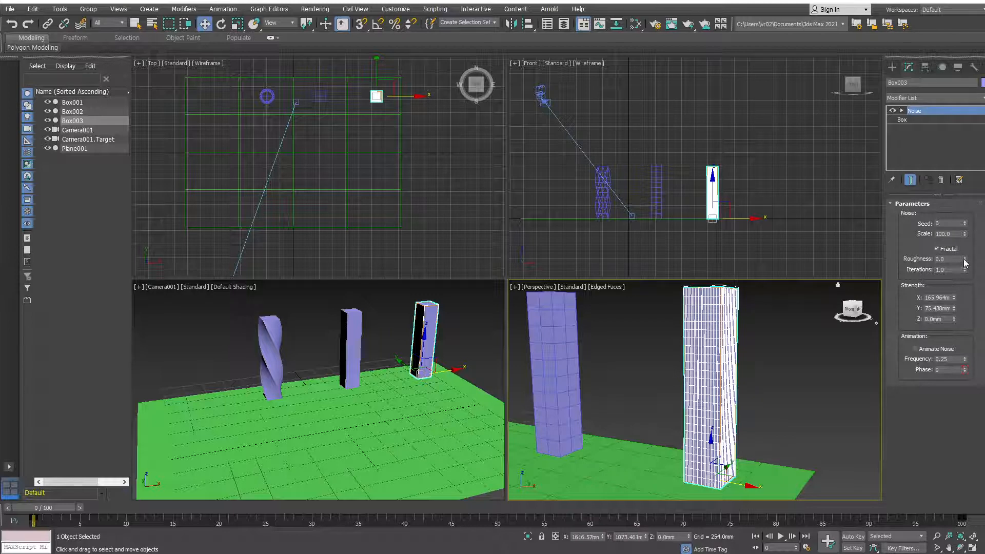
pyautogui.moveTo(965, 259); pyautogui.dragTo(965, 236)
pyautogui.rightClick(964, 263)
# Try noise seed 1 on Box003 and reset the seed to 0
pyautogui.click(964, 222)
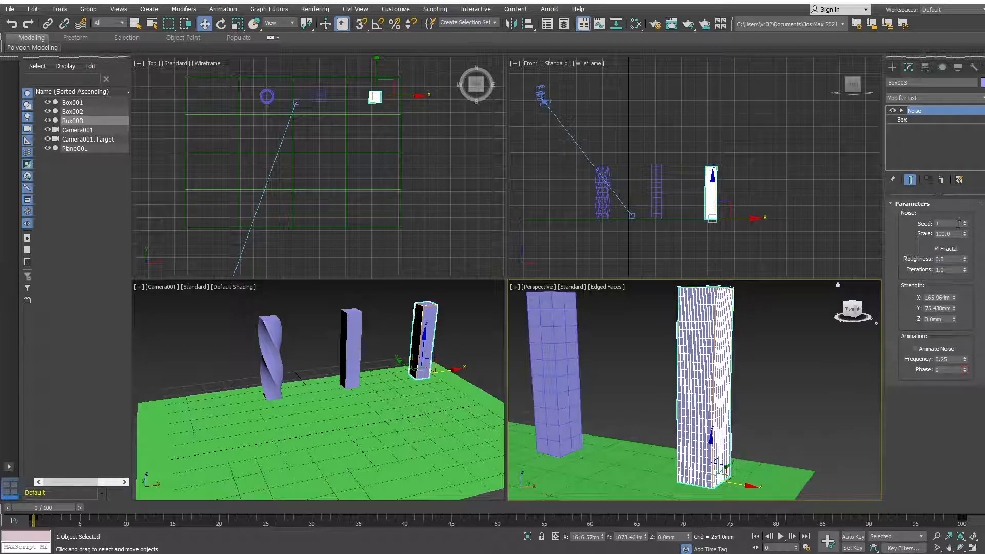
pyautogui.doubleClick(958, 223)
pyautogui.write('0')
pyautogui.press('Return')
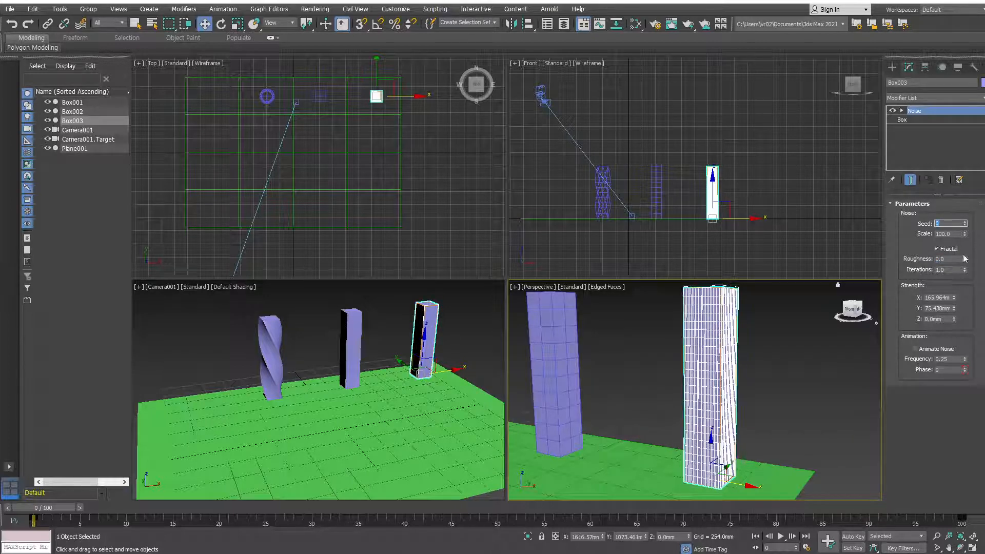
# Try a much higher X noise strength, and set both the X and Y strengths to 1000 mm
pyautogui.moveTo(954, 298)
pyautogui.mouseDown()
pyautogui.moveTo(944, 5)
pyautogui.moveTo(940, 297)
pyautogui.mouseUp()
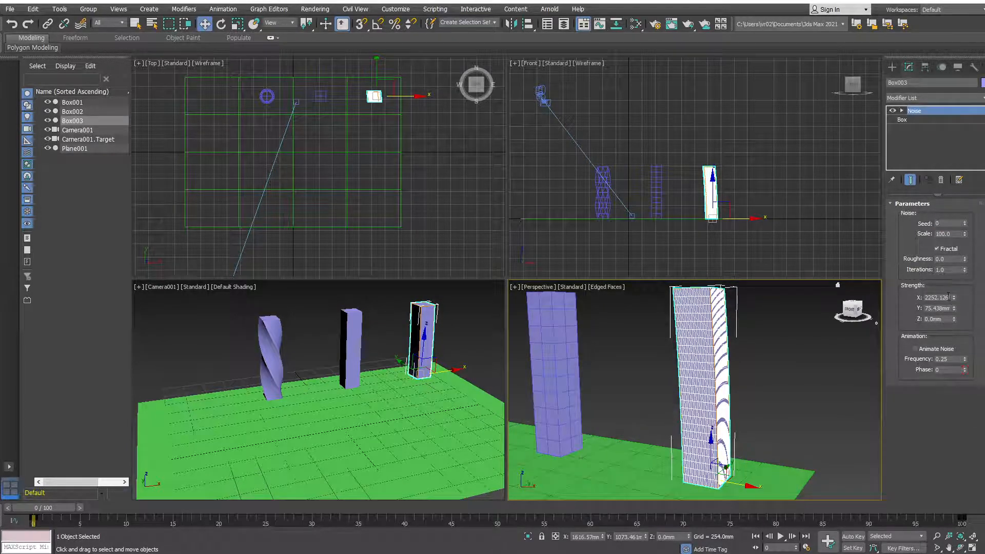
pyautogui.doubleClick(947, 297)
pyautogui.write('1000')
pyautogui.press('Tab')
pyautogui.write('10')
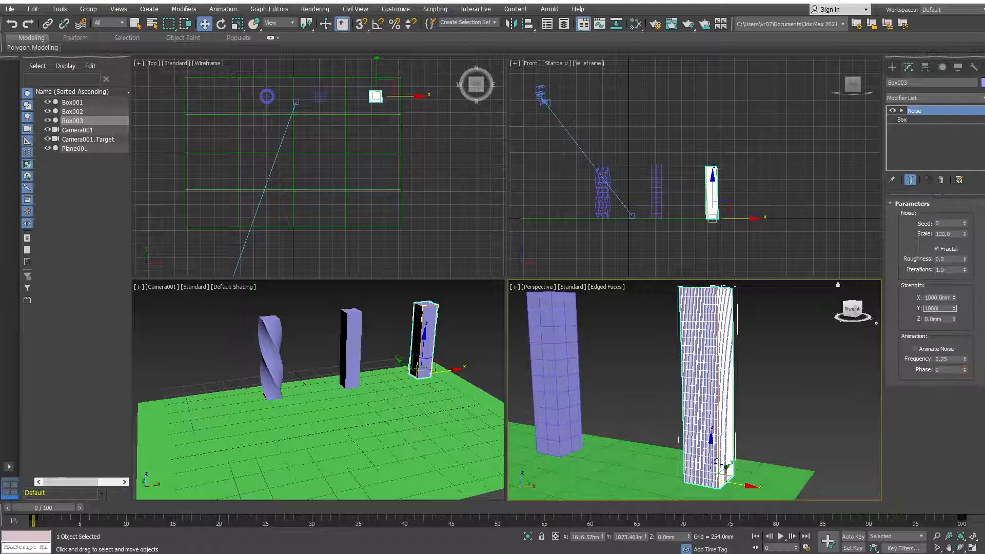
pyautogui.write('00')
pyautogui.press('Return')
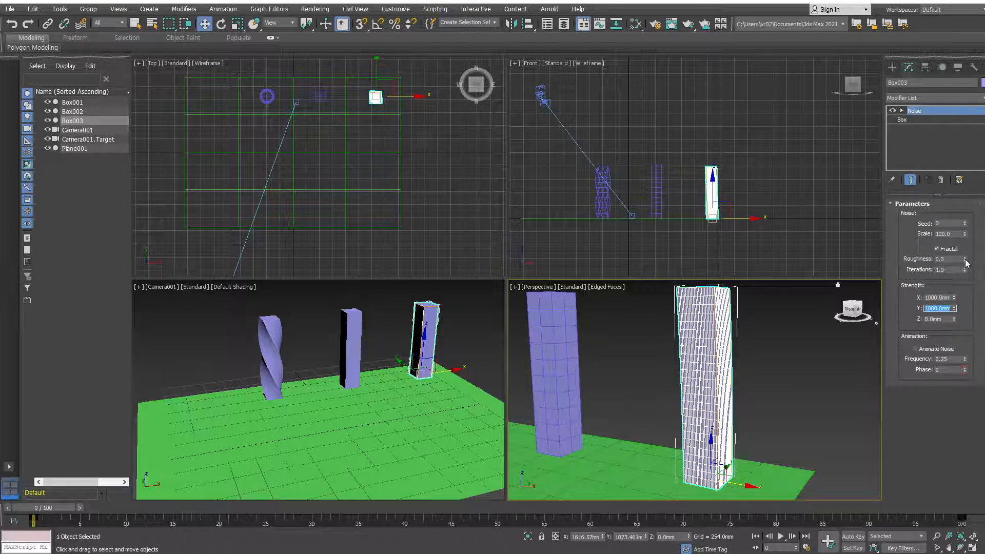
# Set the fractal noise's roughness to 0.94 and its iterations to 1.23
pyautogui.moveTo(965, 261); pyautogui.dragTo(963, 154)
pyautogui.moveTo(965, 262); pyautogui.dragTo(966, 301)
pyautogui.moveTo(965, 271)
pyautogui.mouseDown()
pyautogui.moveTo(949, 187)
pyautogui.moveTo(955, 221)
pyautogui.mouseUp()
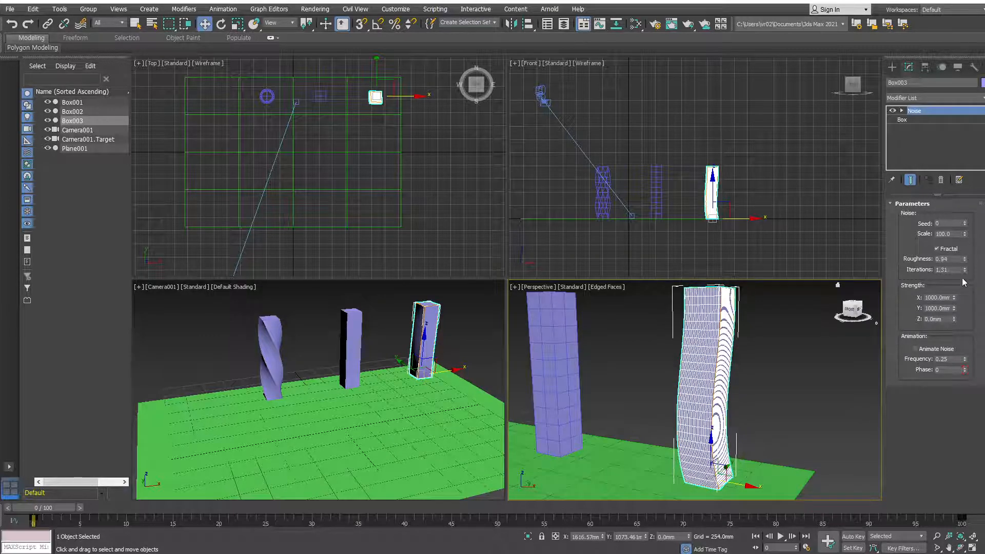
pyautogui.moveTo(965, 270)
pyautogui.mouseDown()
pyautogui.moveTo(964, 259)
pyautogui.moveTo(963, 277)
pyautogui.mouseUp()
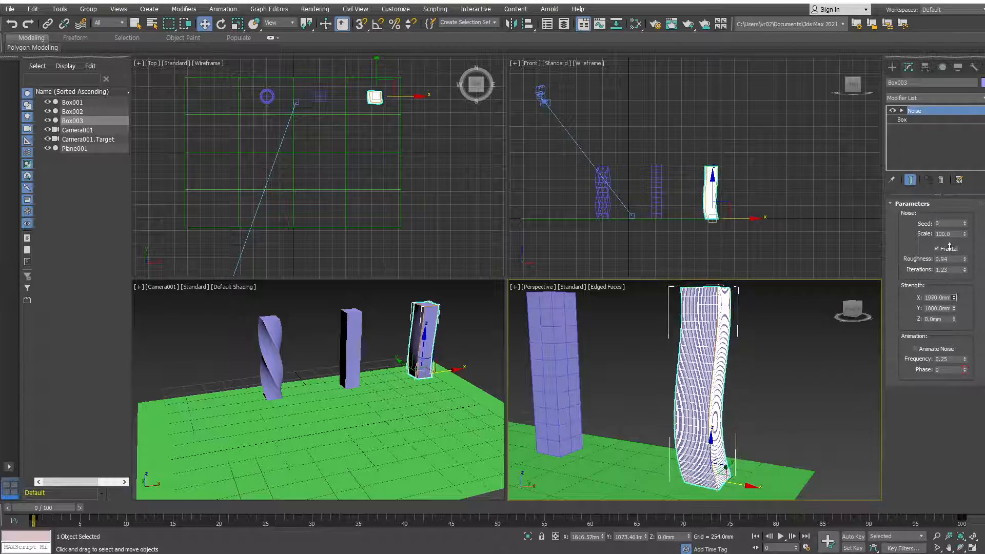
# Try an X noise strength of 610 mm and a different seed on Box003, resetting the seed to 0
pyautogui.moveTo(953, 300); pyautogui.dragTo(954, 318)
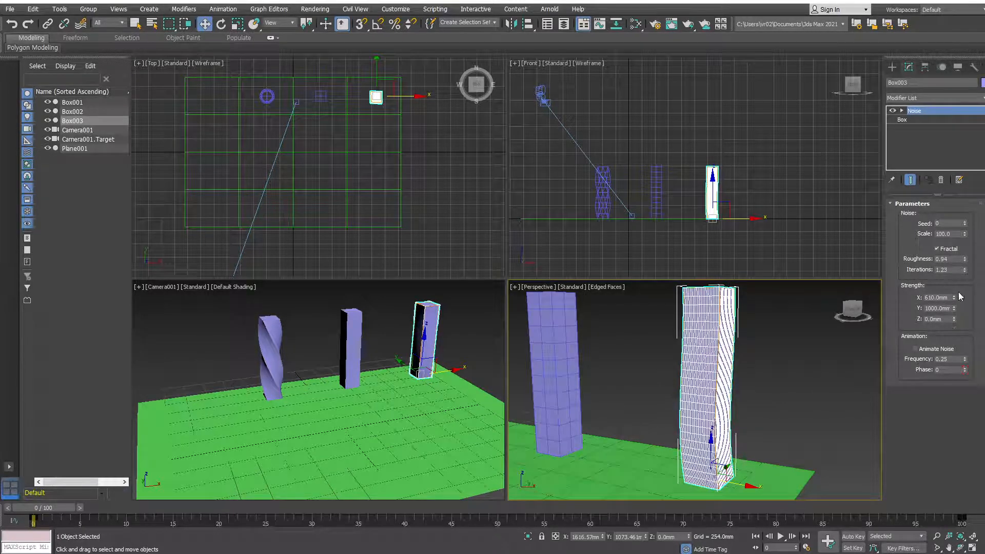
pyautogui.moveTo(966, 224); pyautogui.dragTo(966, 219)
pyautogui.write('0')
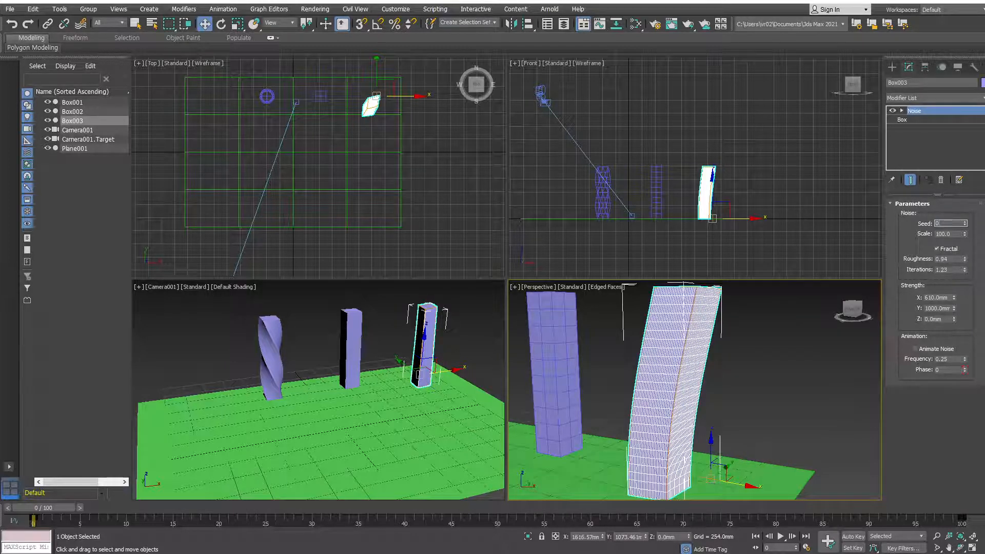
pyautogui.press('Return')
# Try reducing the noise scale to about 38 and restore it to 100
pyautogui.moveTo(965, 235); pyautogui.dragTo(958, 268)
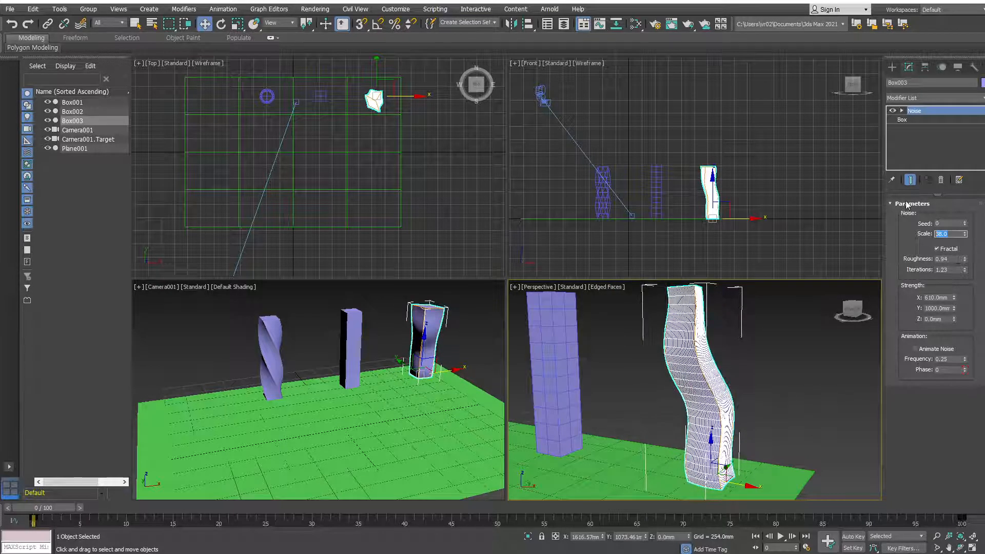
pyautogui.write('100')
pyautogui.press('Return')
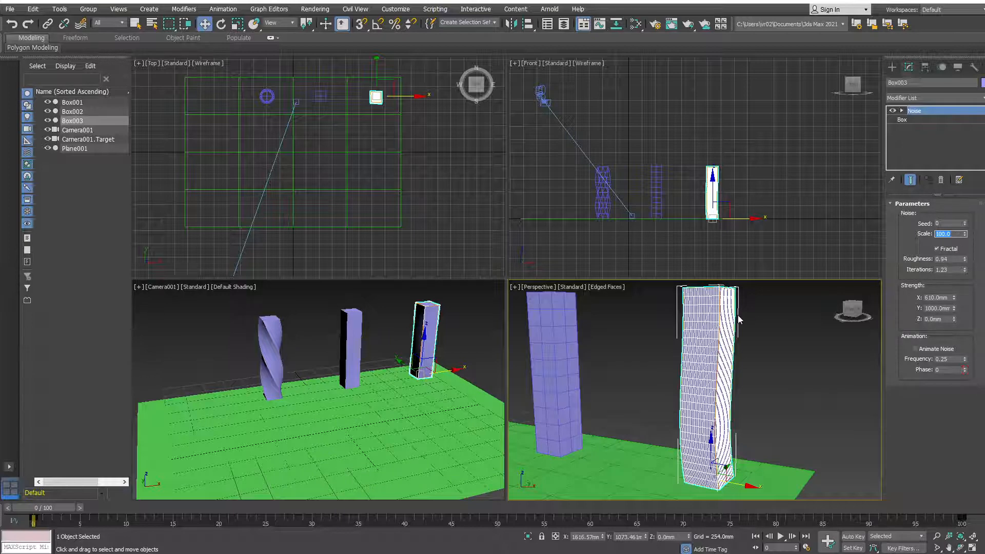
# Try a noise roughness of 0.33 and 1.62 iterations, with strengths of 48.8 mm in X and 220 mm in Y
pyautogui.moveTo(964, 262); pyautogui.dragTo(965, 233)
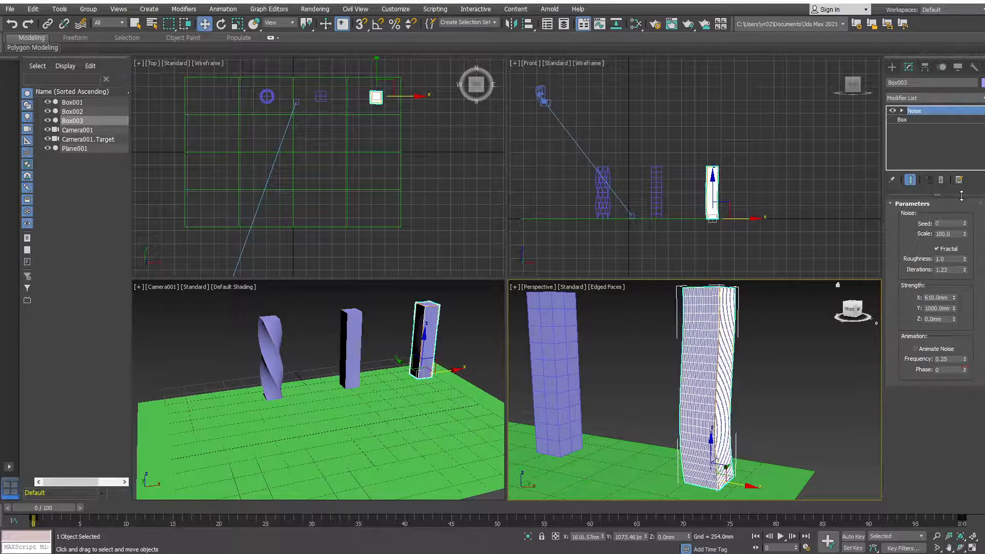
pyautogui.moveTo(964, 271); pyautogui.dragTo(967, 368)
pyautogui.moveTo(955, 301); pyautogui.dragTo(956, 345)
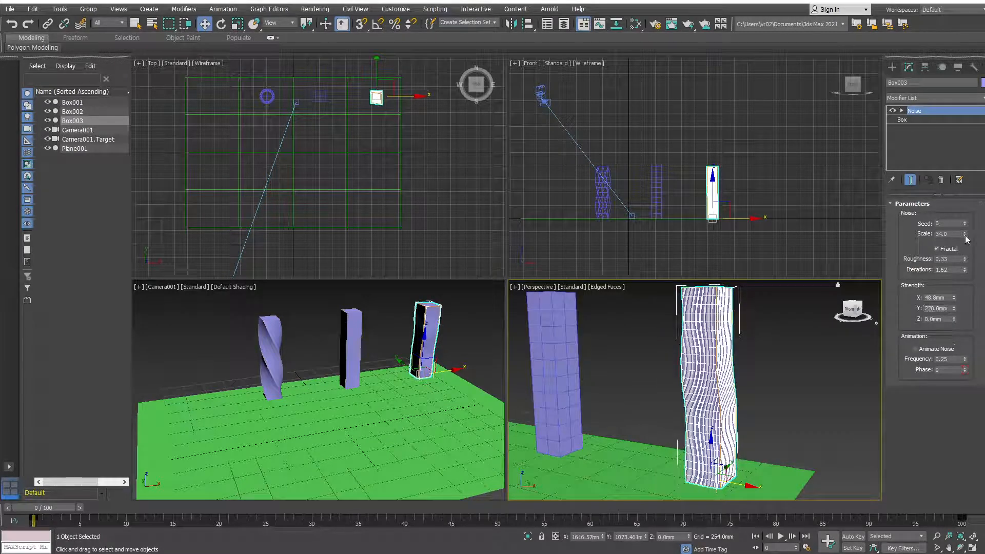
# Try noise scales of about 7.14 and 10 on Box003, and set the scale to 7
pyautogui.moveTo(965, 235); pyautogui.dragTo(957, 275)
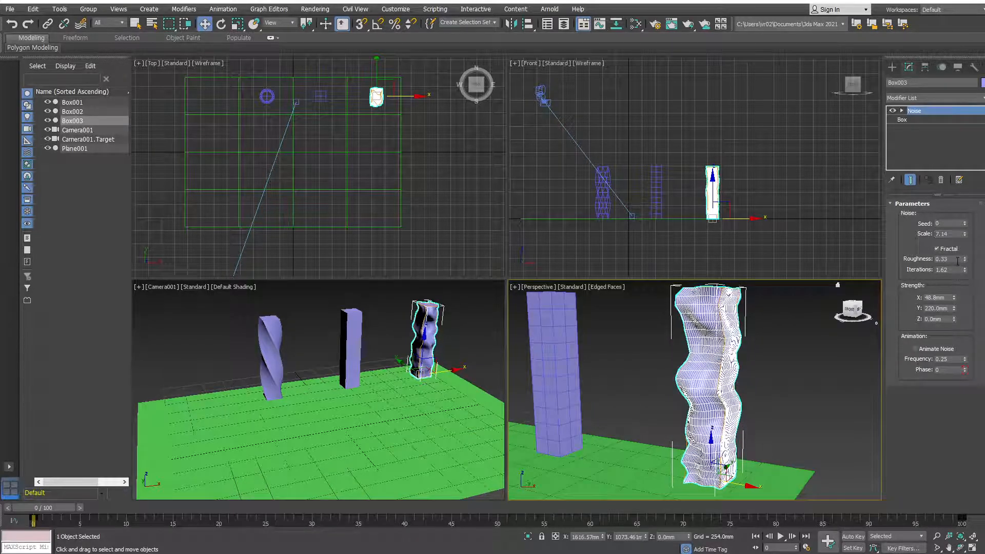
pyautogui.doubleClick(954, 234)
pyautogui.write('10')
pyautogui.press('Return')
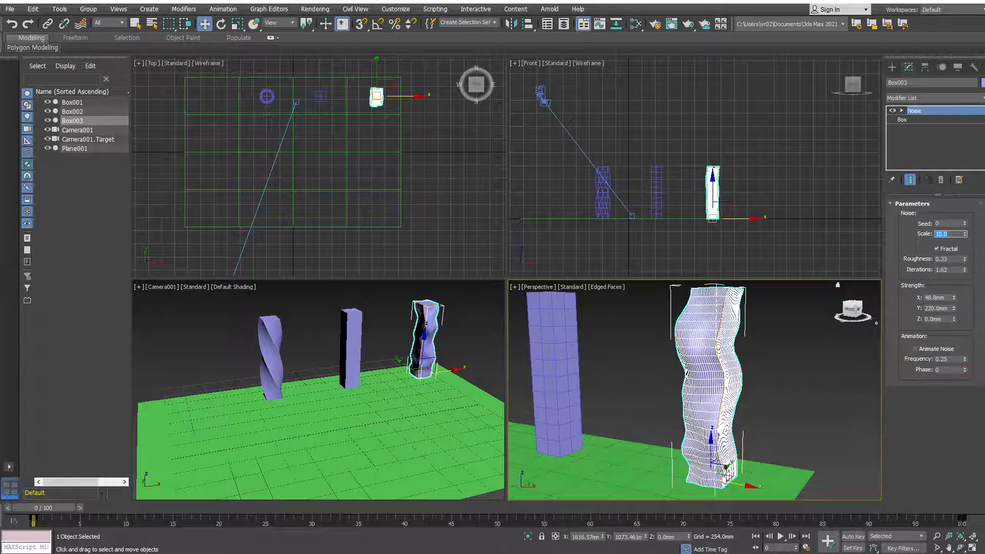
pyautogui.write('7')
pyautogui.press('Return')
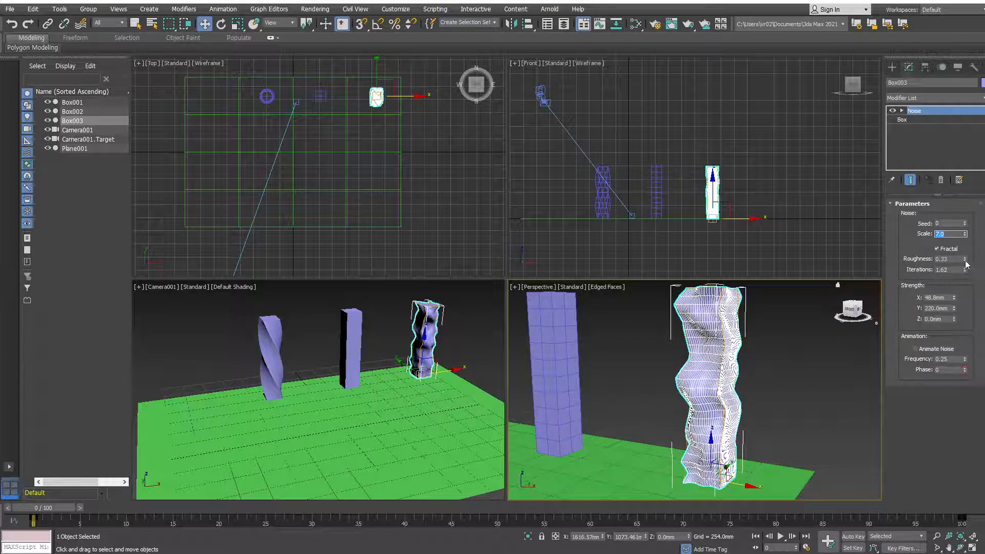
# Set the noise roughness to 1.0 and iterations to 1.43, with strengths of about 38.279 mm in X and 110 mm in Y
pyautogui.moveTo(965, 263); pyautogui.dragTo(954, 144)
pyautogui.moveTo(965, 292); pyautogui.dragTo(957, 110)
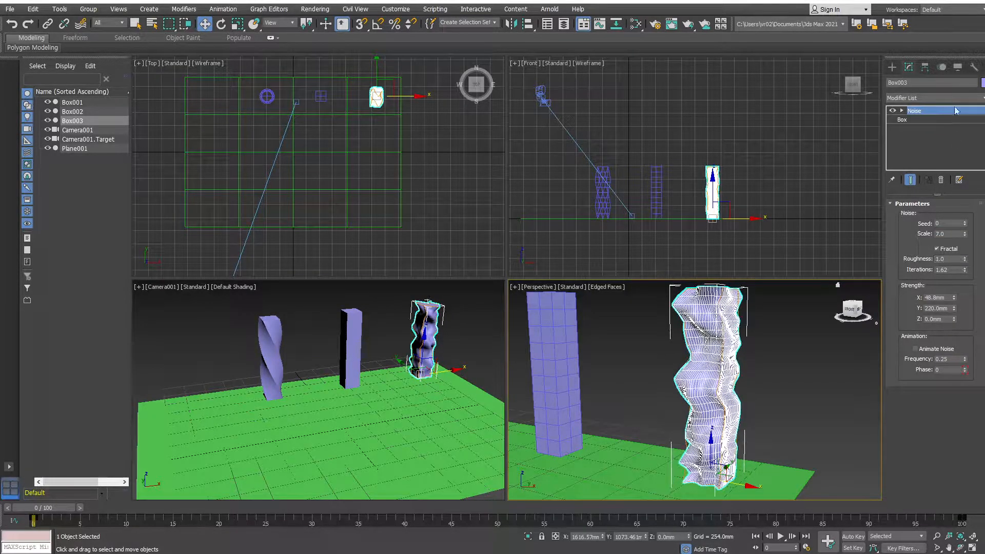
pyautogui.moveTo(964, 276); pyautogui.dragTo(961, 106)
pyautogui.moveTo(960, 60); pyautogui.dragTo(955, 312)
pyautogui.moveTo(954, 309)
pyautogui.mouseDown()
pyautogui.moveTo(958, 334)
pyautogui.moveTo(955, 283)
pyautogui.moveTo(954, 296)
pyautogui.mouseUp()
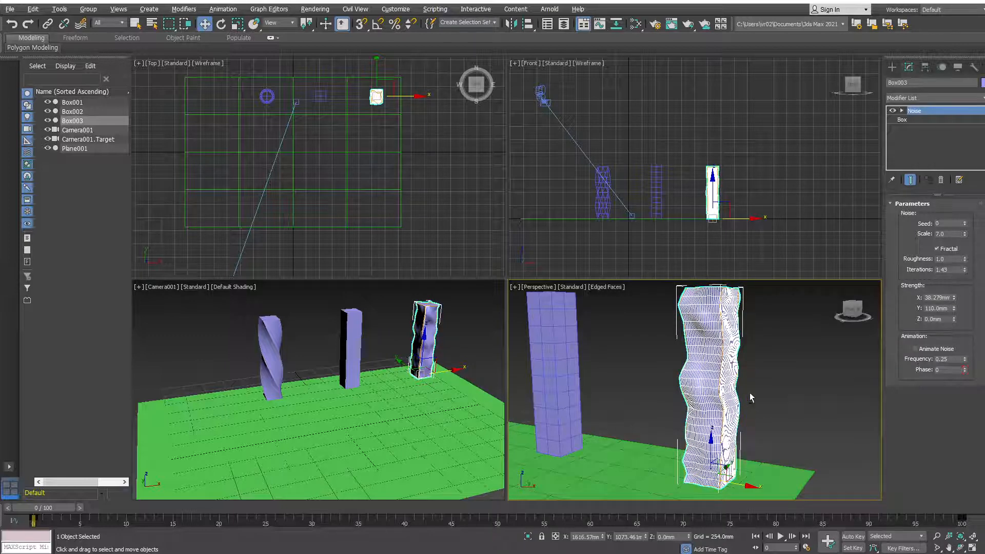
# Turn on Animate Noise for Box003 and scrub the timeline back to frame 0 to preview the motion
pyautogui.click(799, 388)
pyautogui.keyDown('alt'); pyautogui.moveTo(637, 383); pyautogui.dragTo(683, 386, button='middle'); pyautogui.keyUp('alt')
pyautogui.click(555, 388)
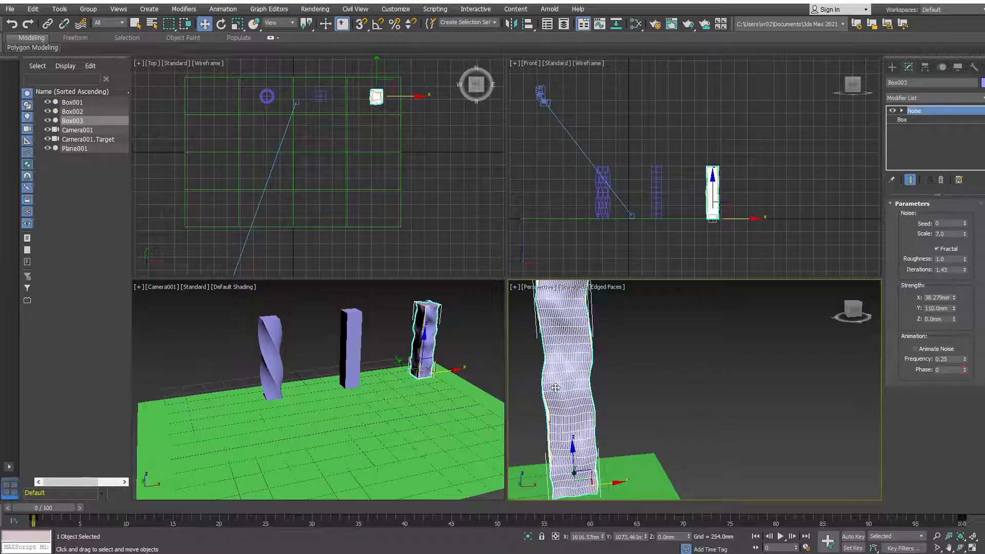
pyautogui.click(972, 539)
pyautogui.click(962, 540)
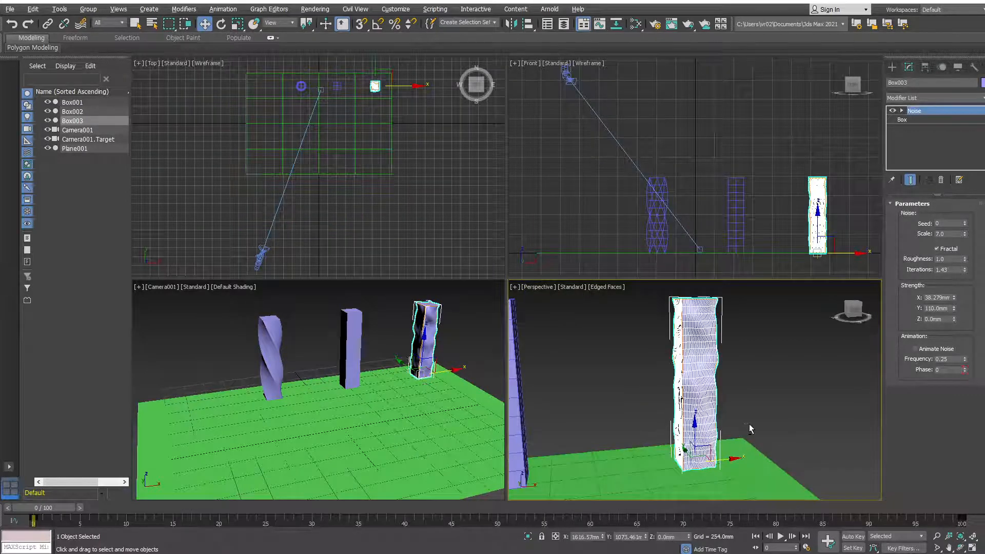
pyautogui.keyDown('alt'); pyautogui.moveTo(747, 431); pyautogui.dragTo(686, 408, button='middle'); pyautogui.keyUp('alt')
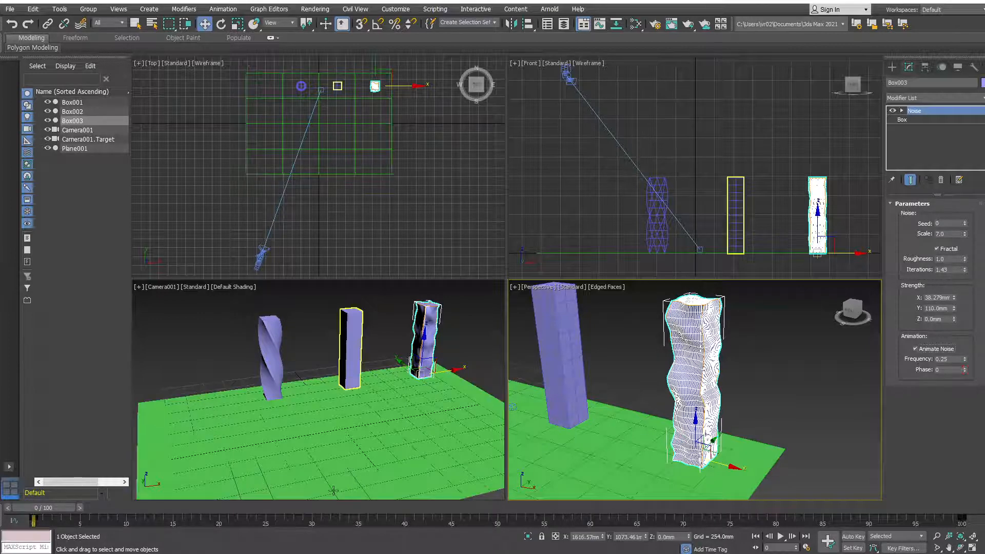
pyautogui.moveTo(67, 512); pyautogui.dragTo(44, 508)
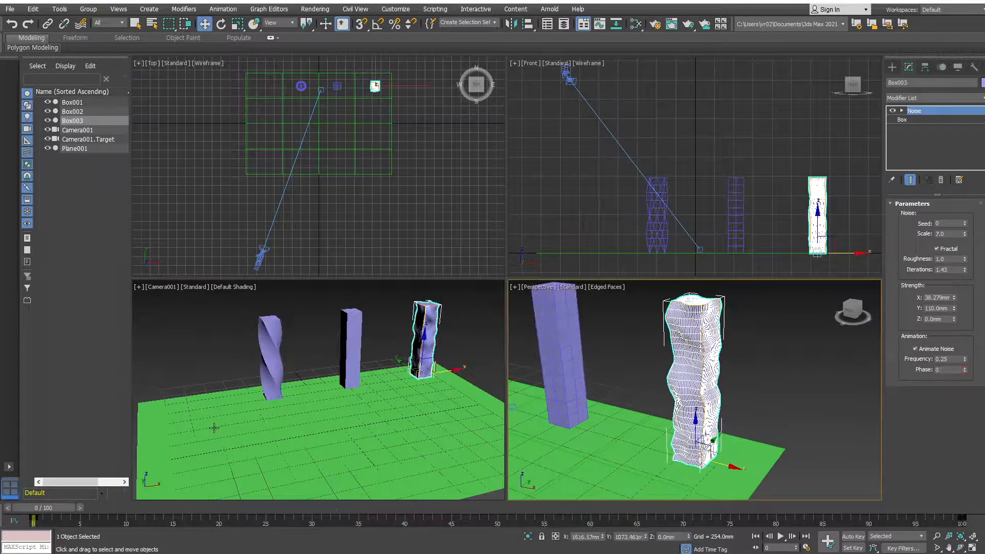